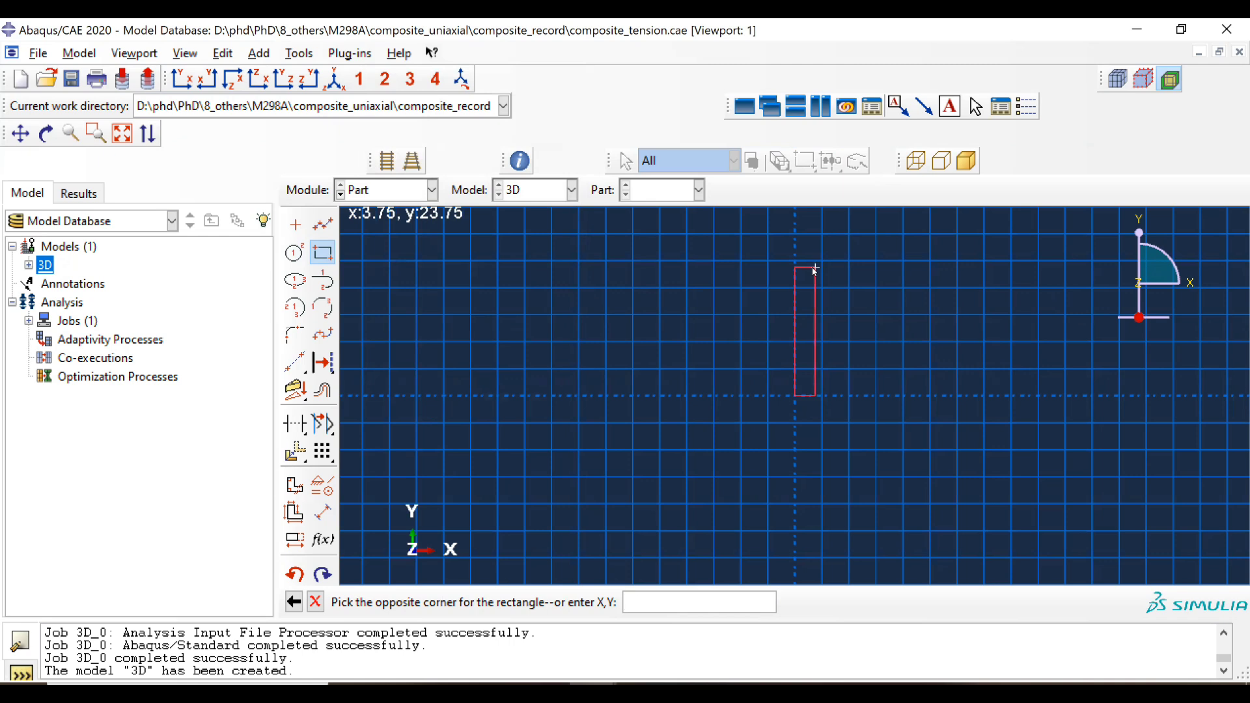
Finish the rectangle with its opposite corner at 1,10 and extrude the profile to a depth of 0.3
type("1,10")
key("Return")
middle_click(807, 264)
middle_click(807, 264)
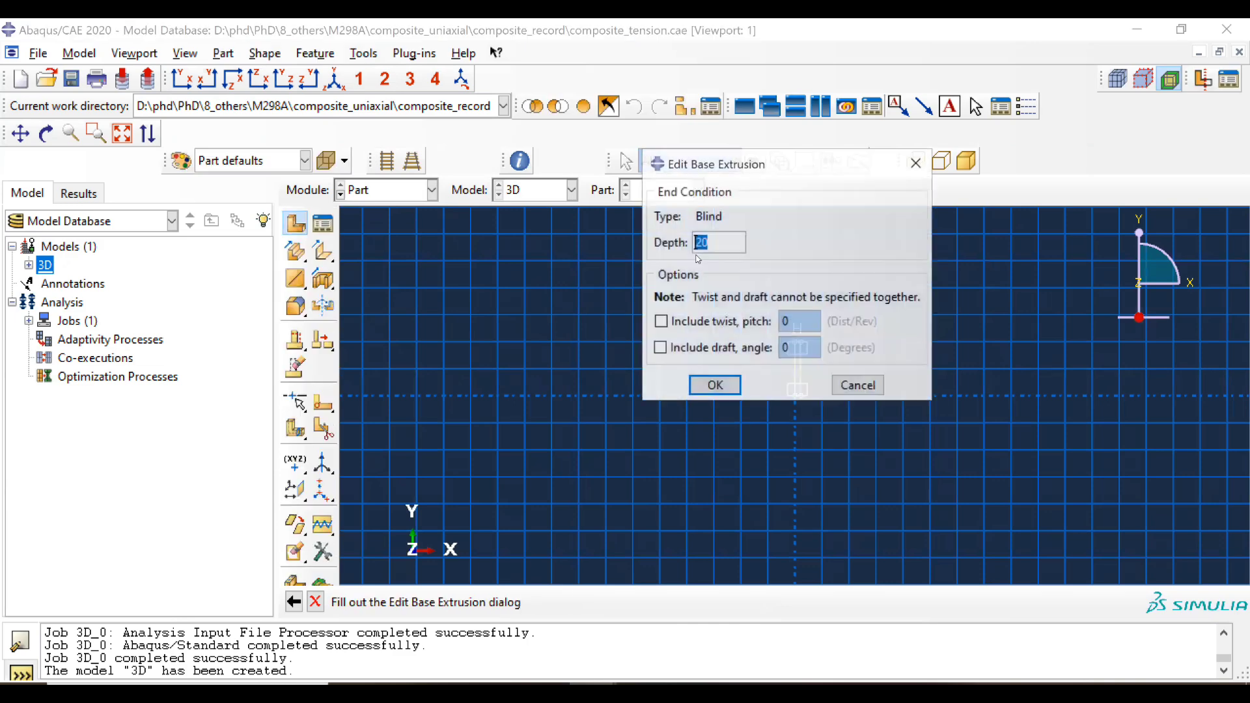
key("BackSpace")
type("0.3")
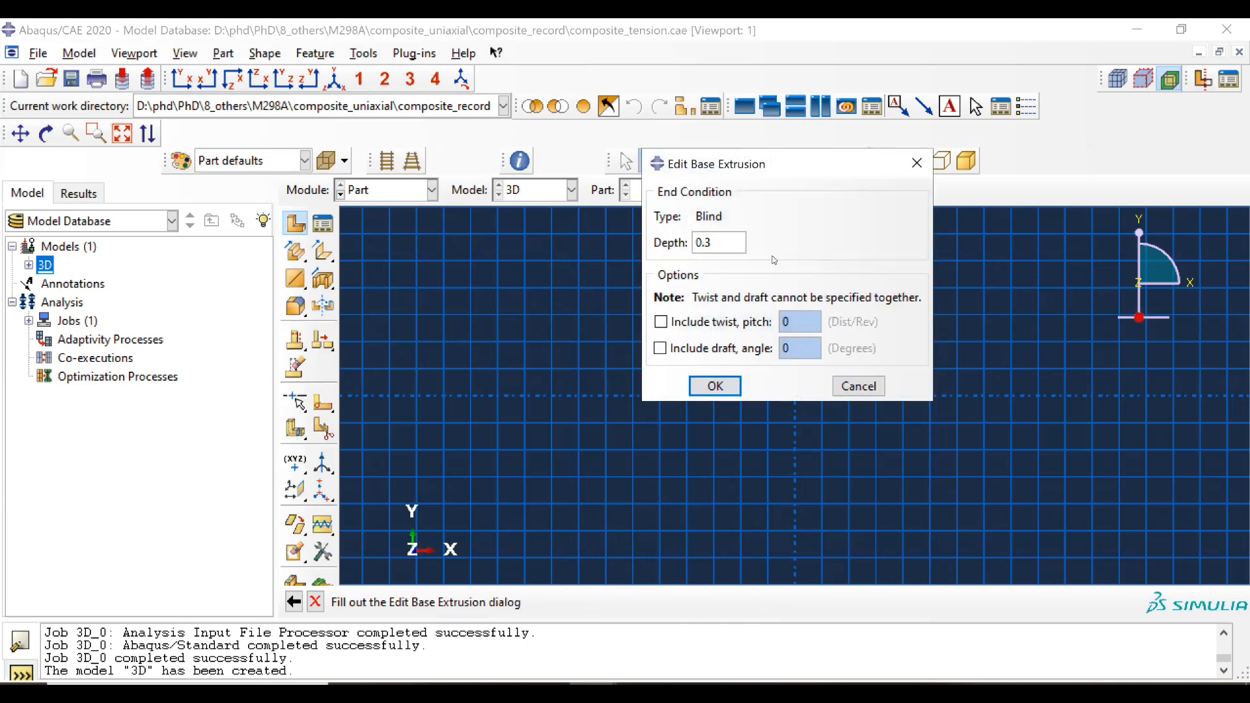
left_click(716, 386)
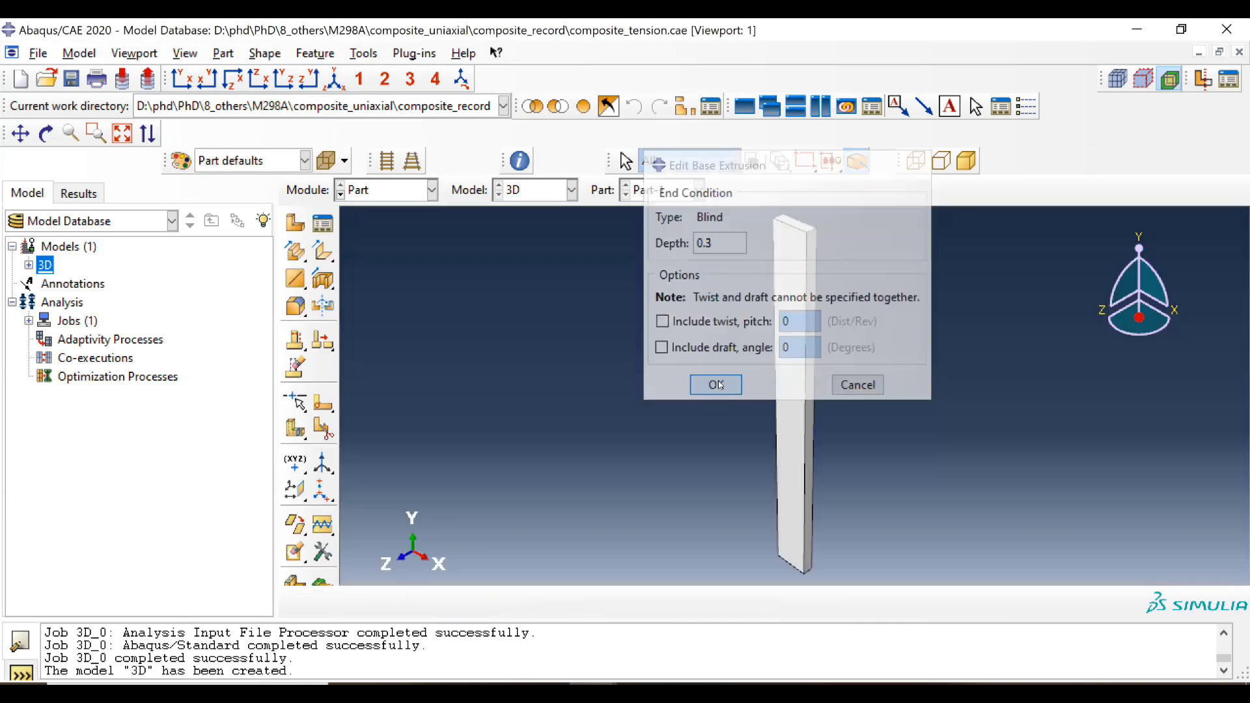
left_click(382, 193)
left_click(484, 243)
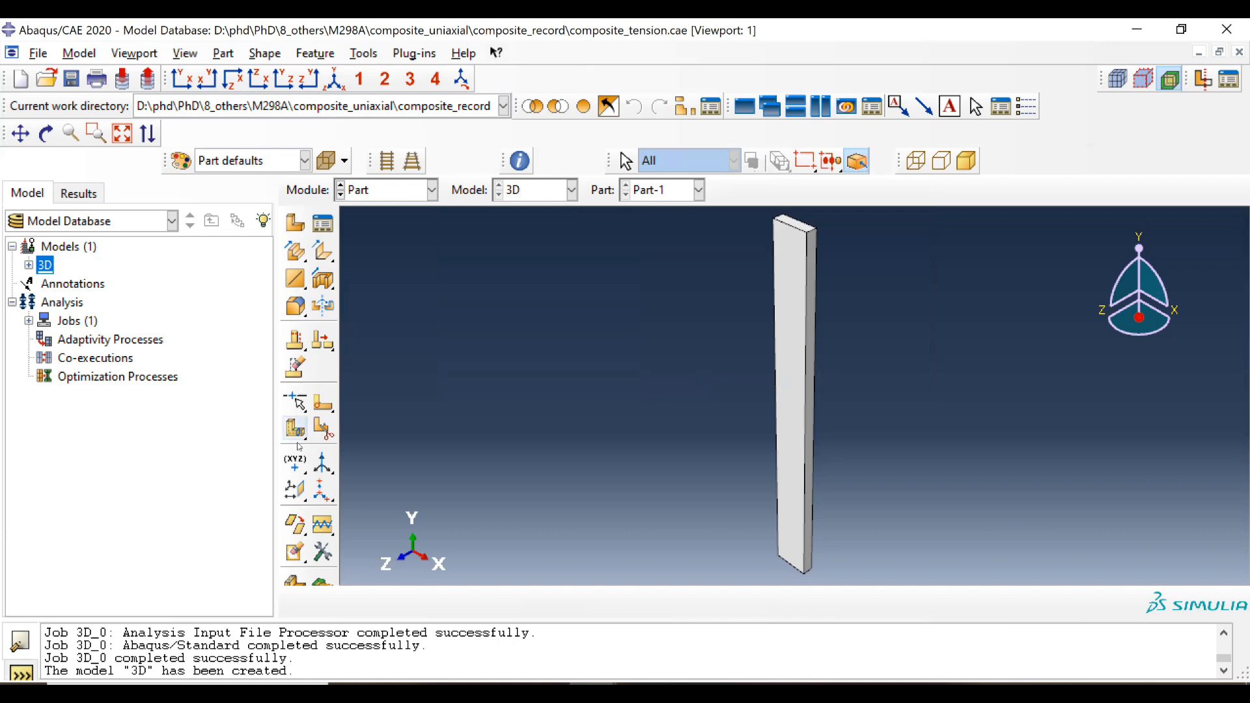
Create two datum planes offset from the XY plane, at 0.05 and 0.1
left_click(294, 490)
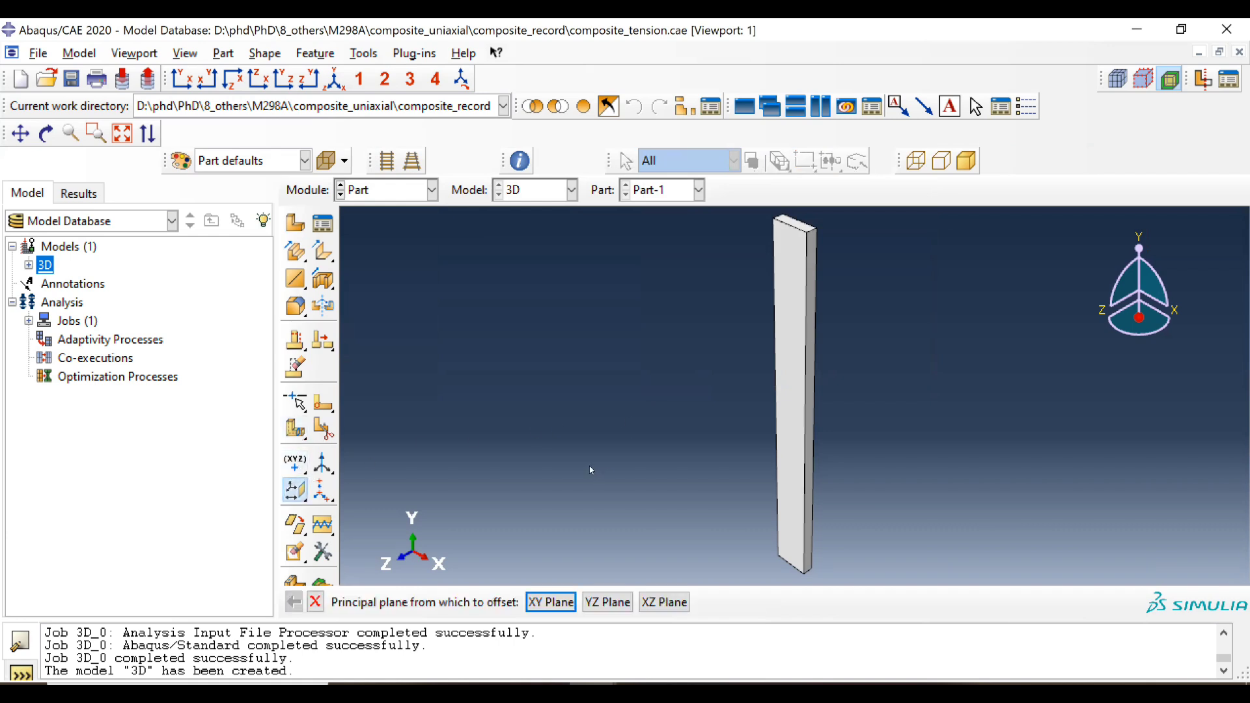
key("Return")
type("0.05")
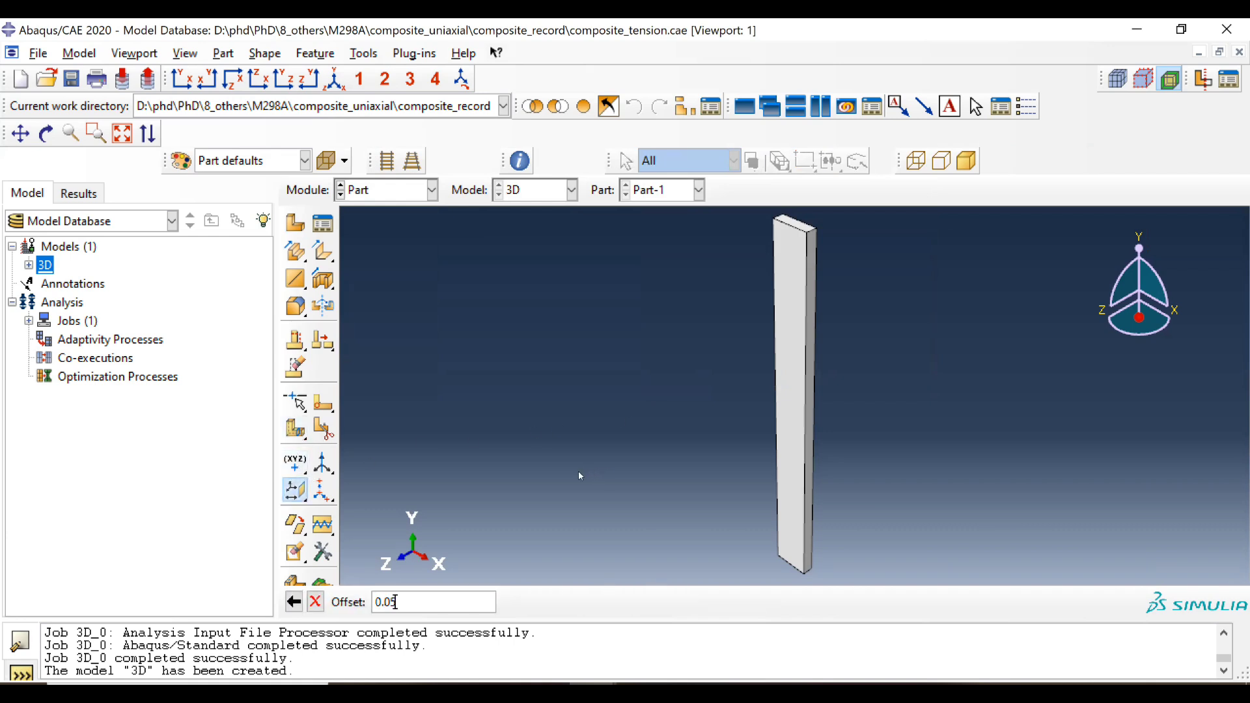
key("Return")
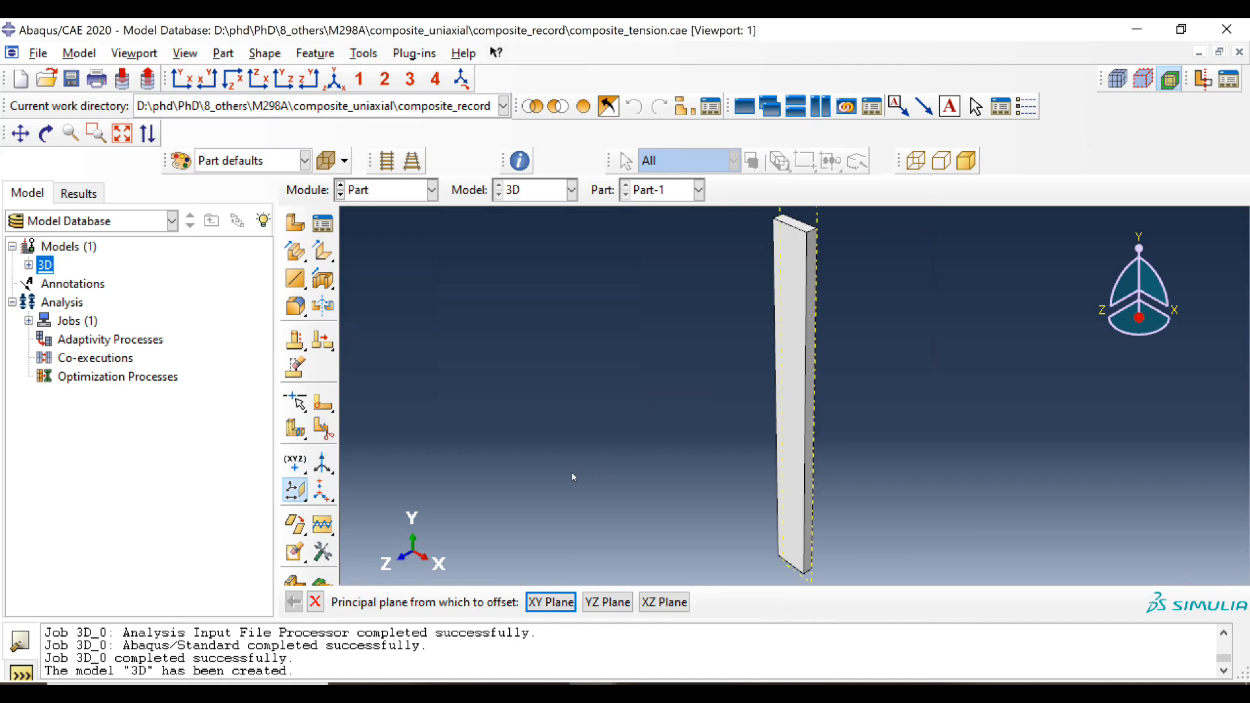
key("Return")
type("0.1")
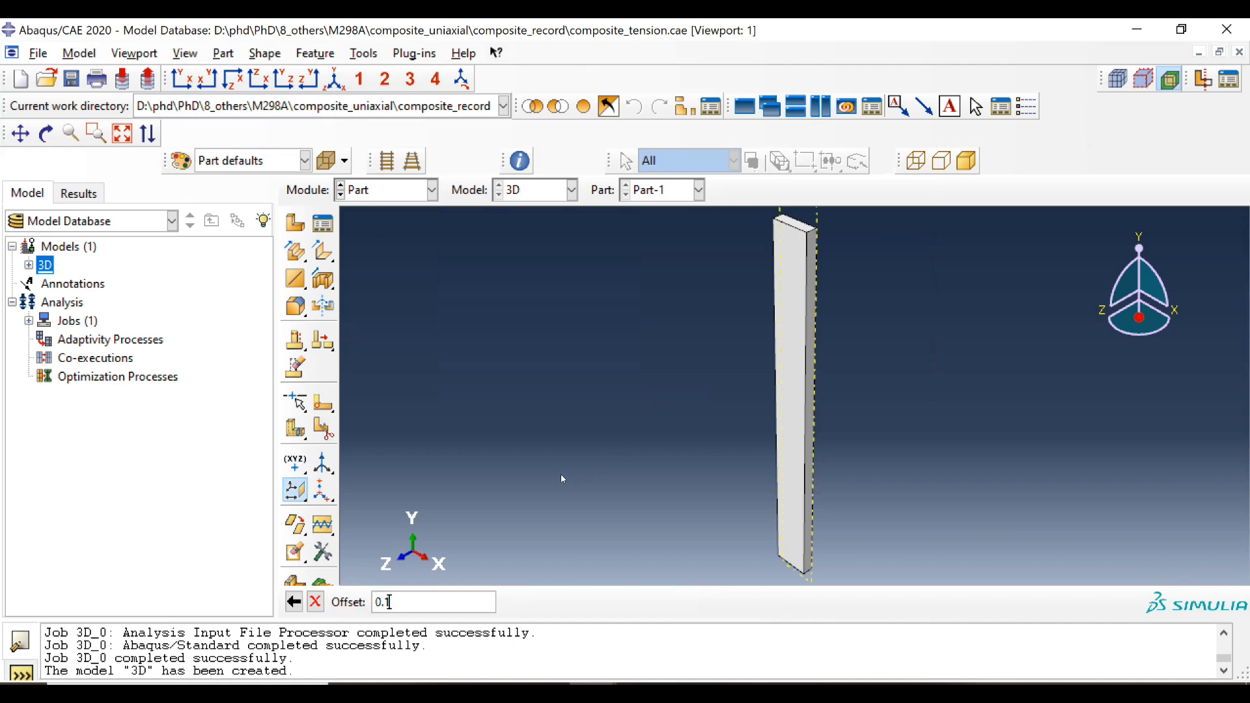
key("Return")
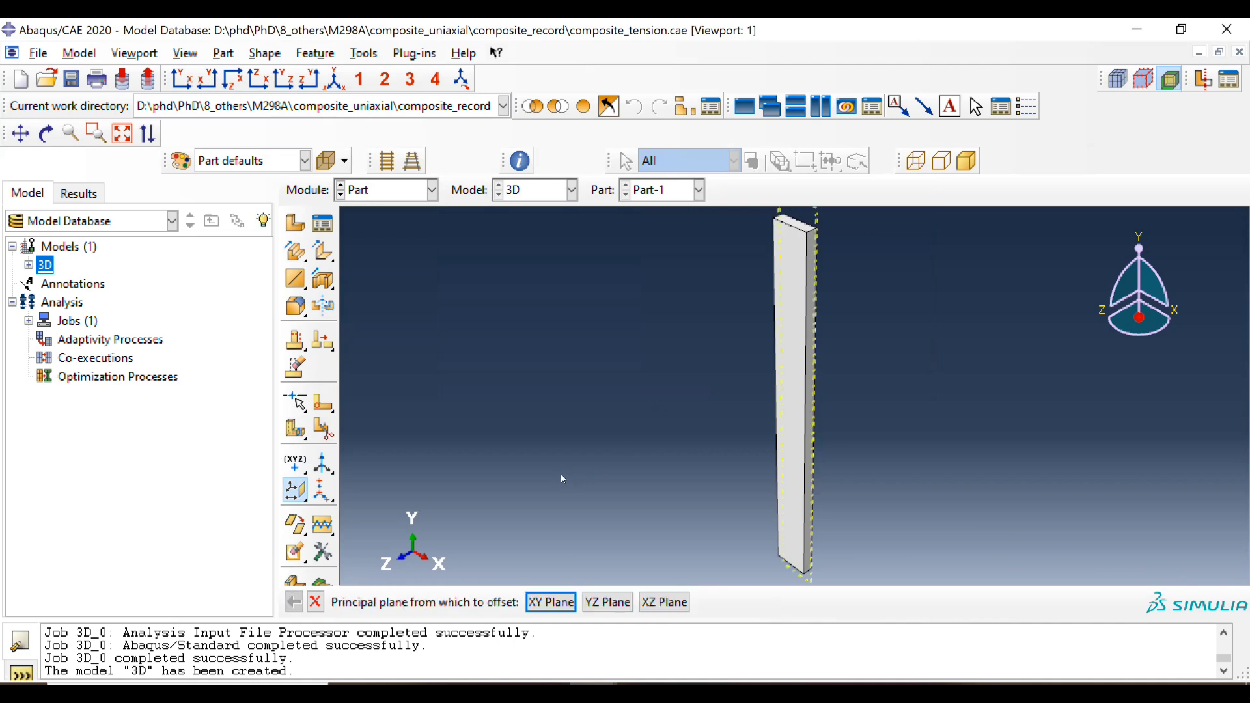
Add three more datum planes offset from the XY plane, continuing the even 0.05 spacing through the part's thickness
key("Return")
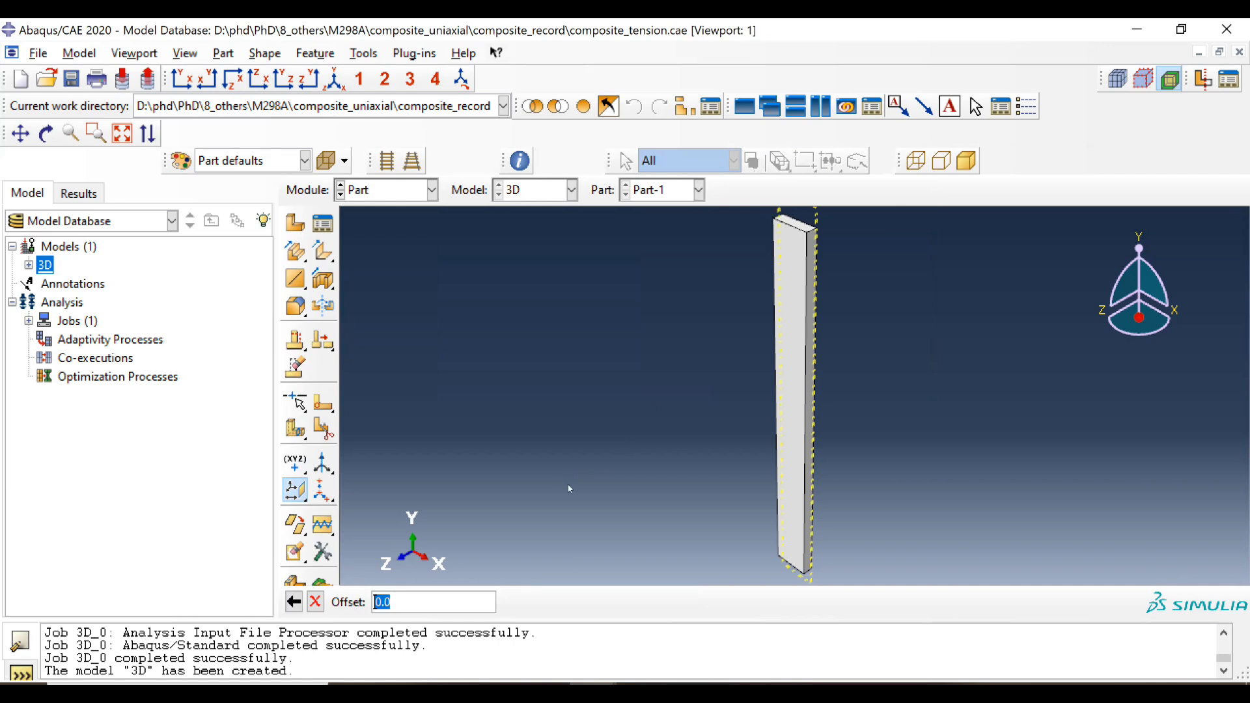
type("0.1")
key("Return")
key("Return")
type("0.2")
key("Return")
key("Return")
type("0.3")
key("Return")
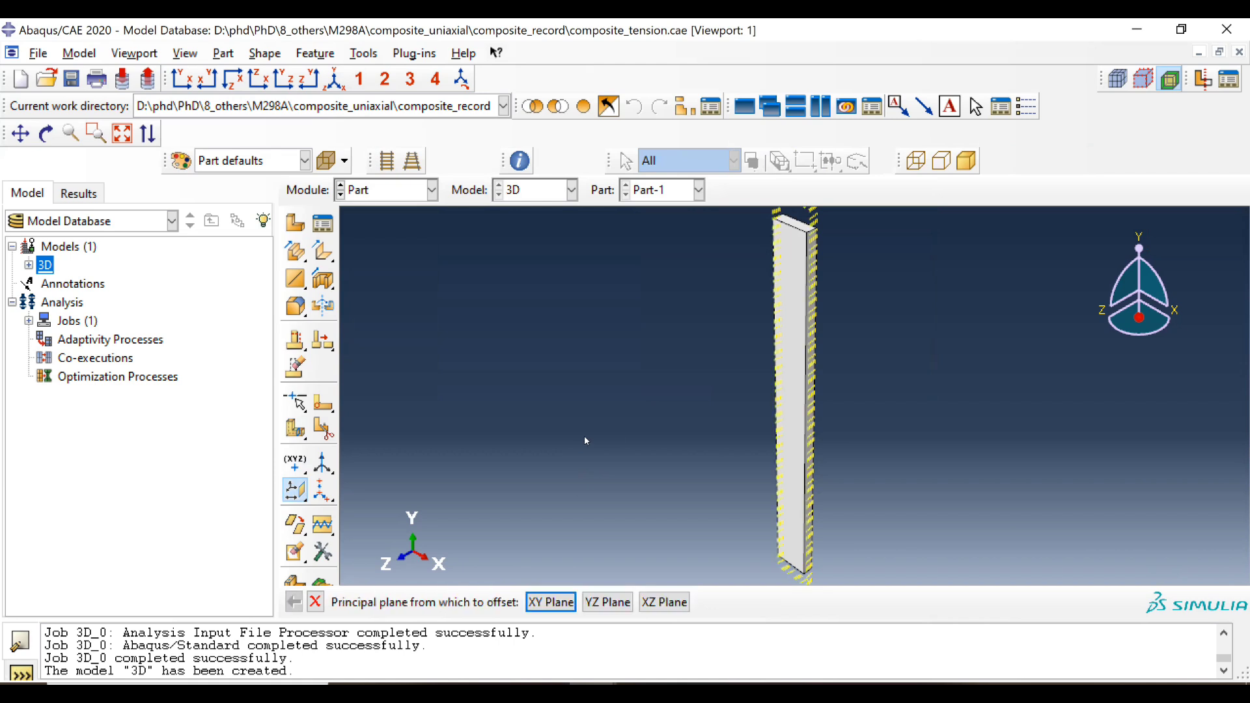
key("Return")
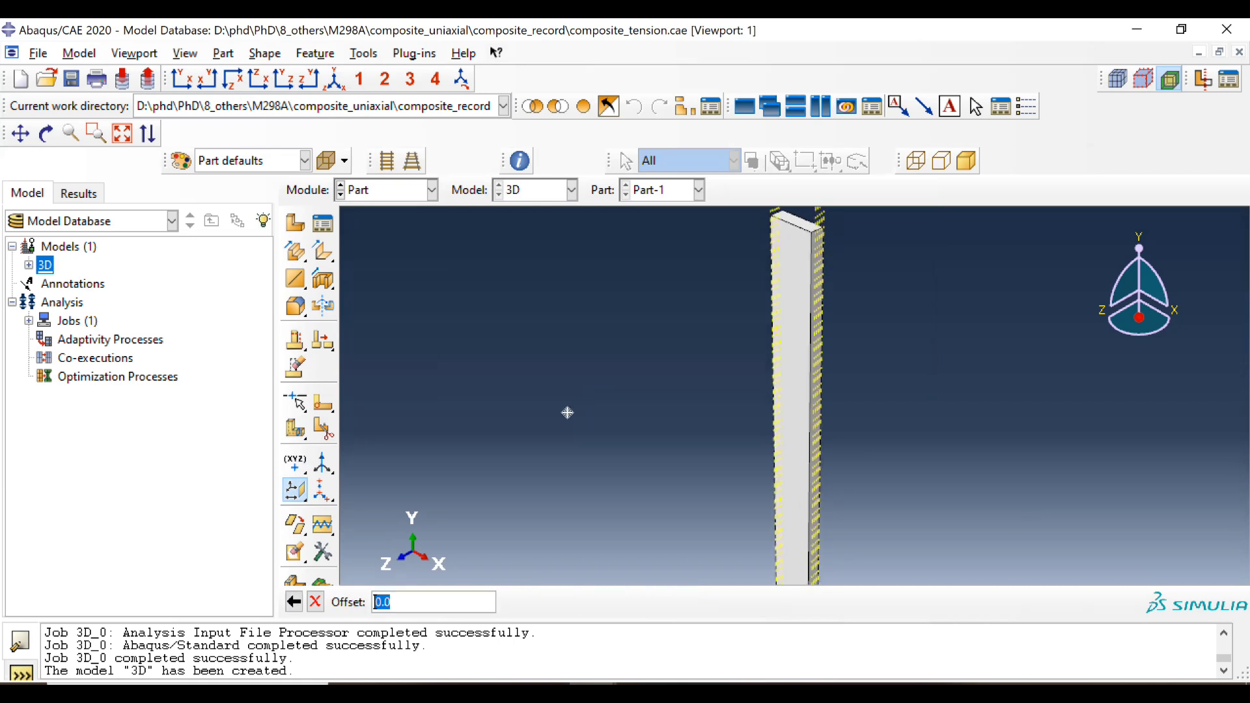
Partition the solid with the frontmost datum plane, and split the remaining thicker cell with the second plane
left_click(296, 430)
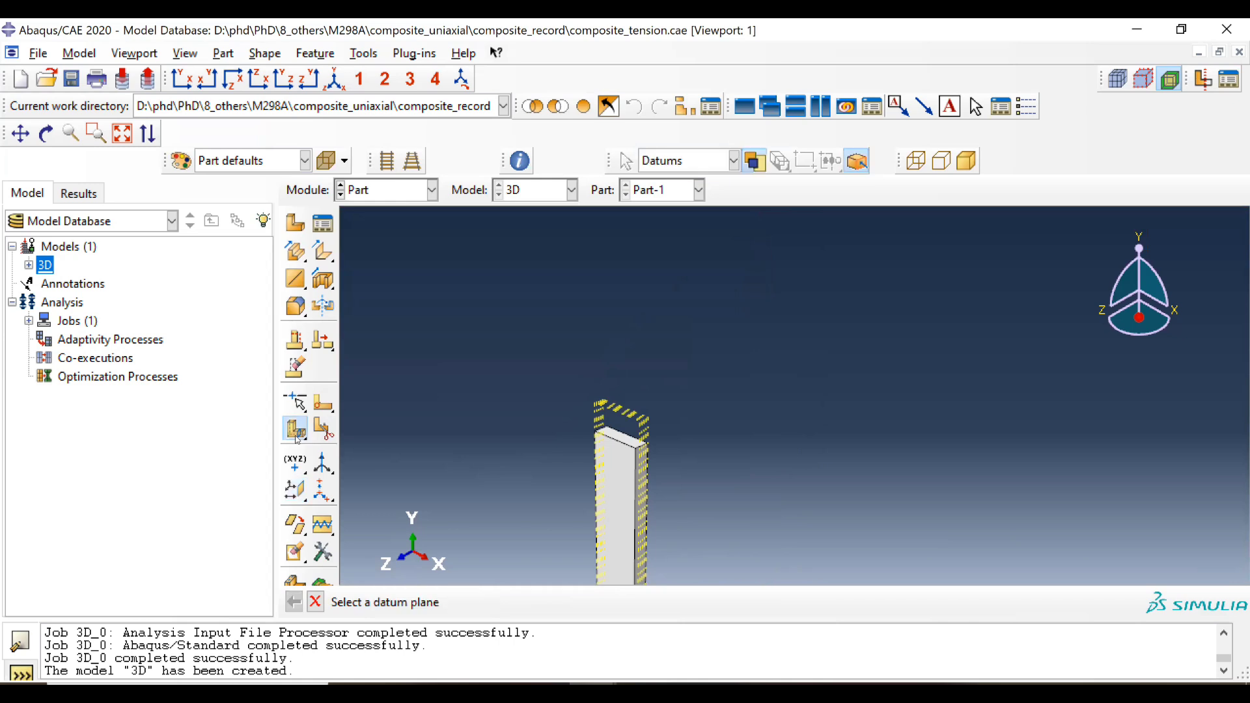
scroll(589, 397, "down", 5)
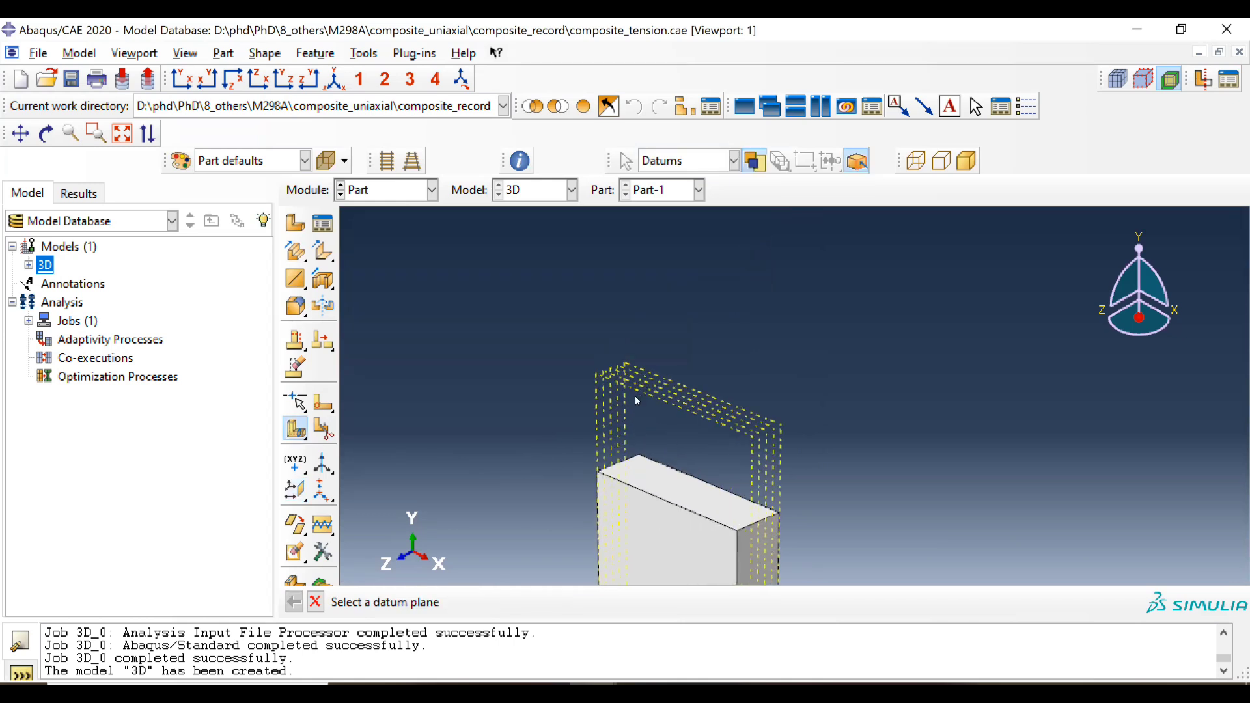
scroll(620, 390, "down", 2)
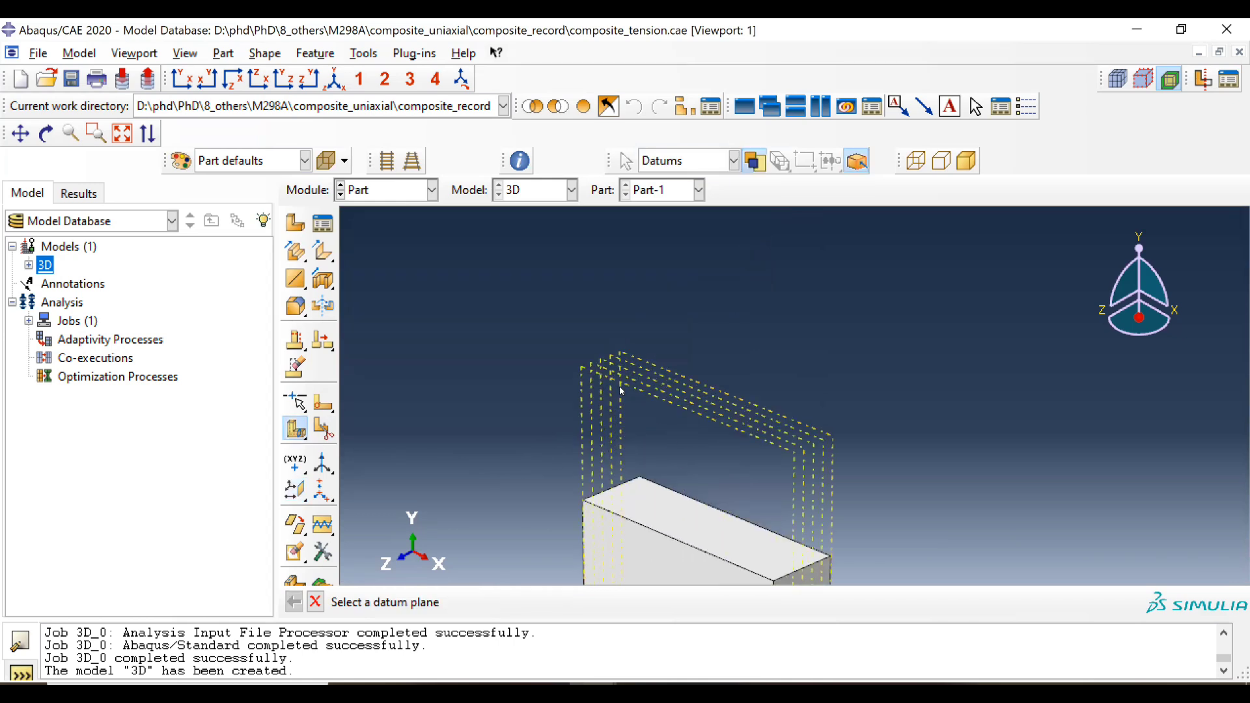
left_click(583, 376)
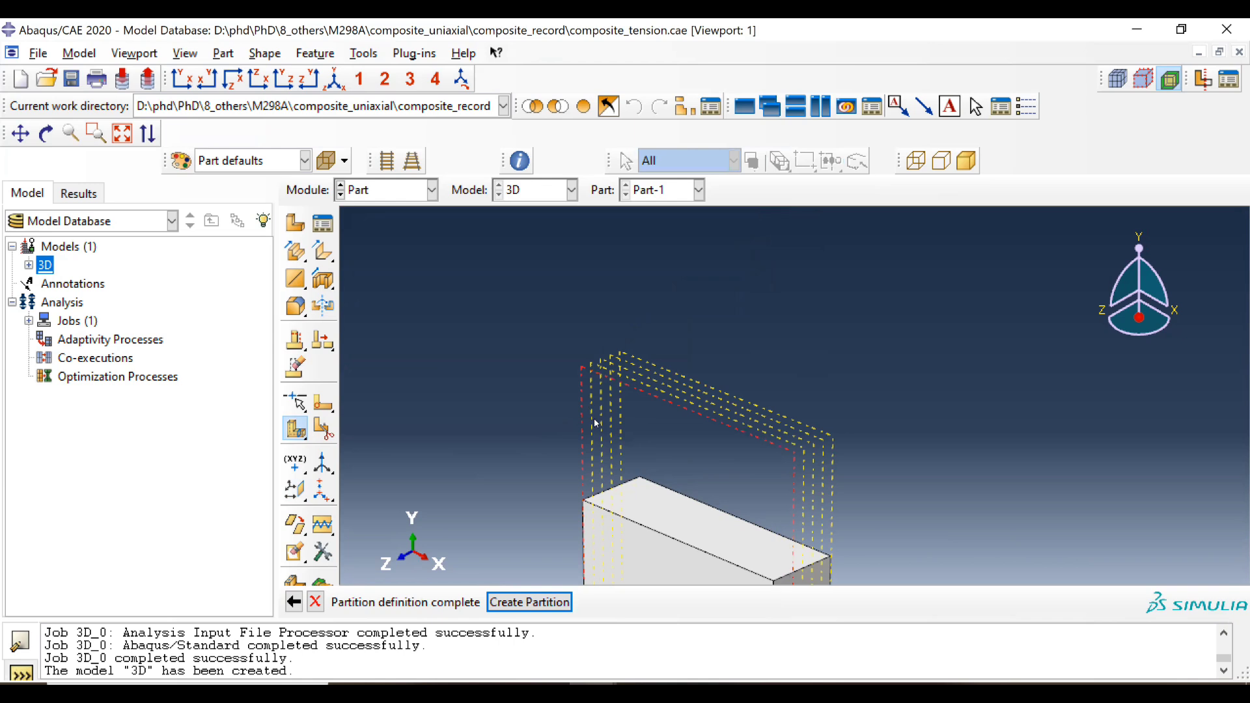
middle_click(594, 417)
left_click(649, 505)
middle_click(616, 375)
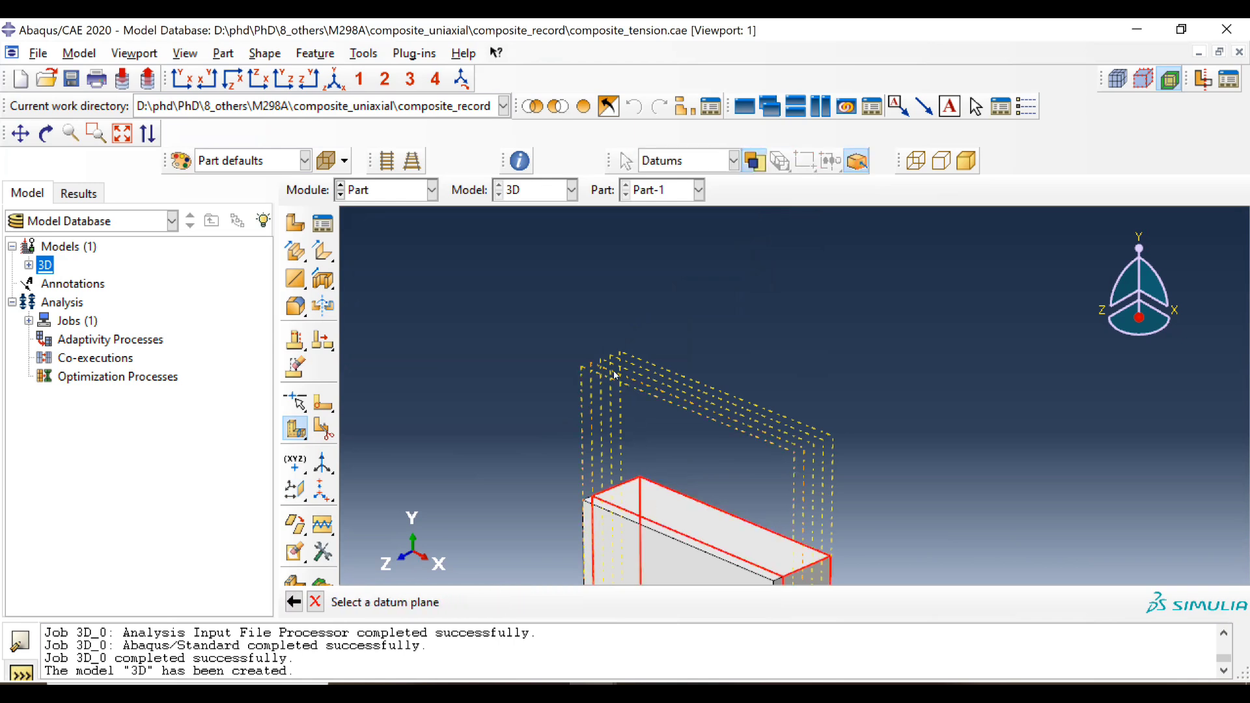
left_click(615, 376)
middle_click(651, 468)
Partition the remaining thick back cell successively with the other three datum planes to complete six layers
left_click(663, 500)
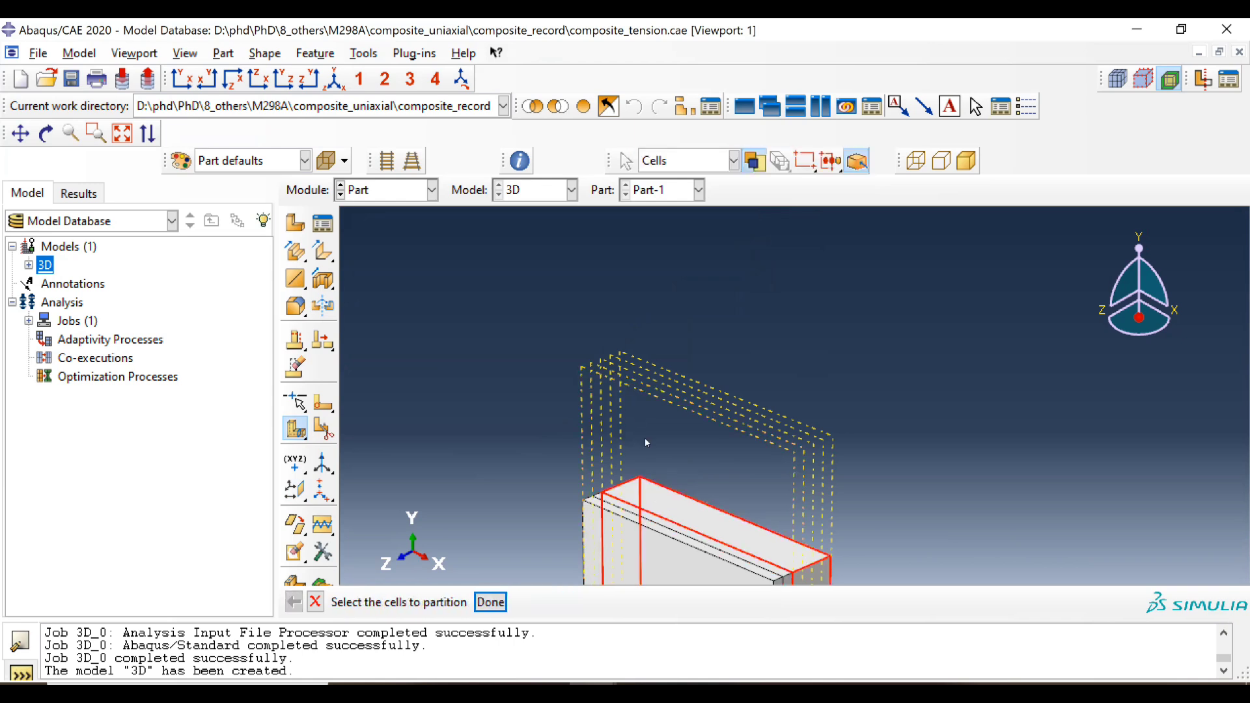
middle_click(646, 443)
left_click(623, 421)
middle_click(657, 468)
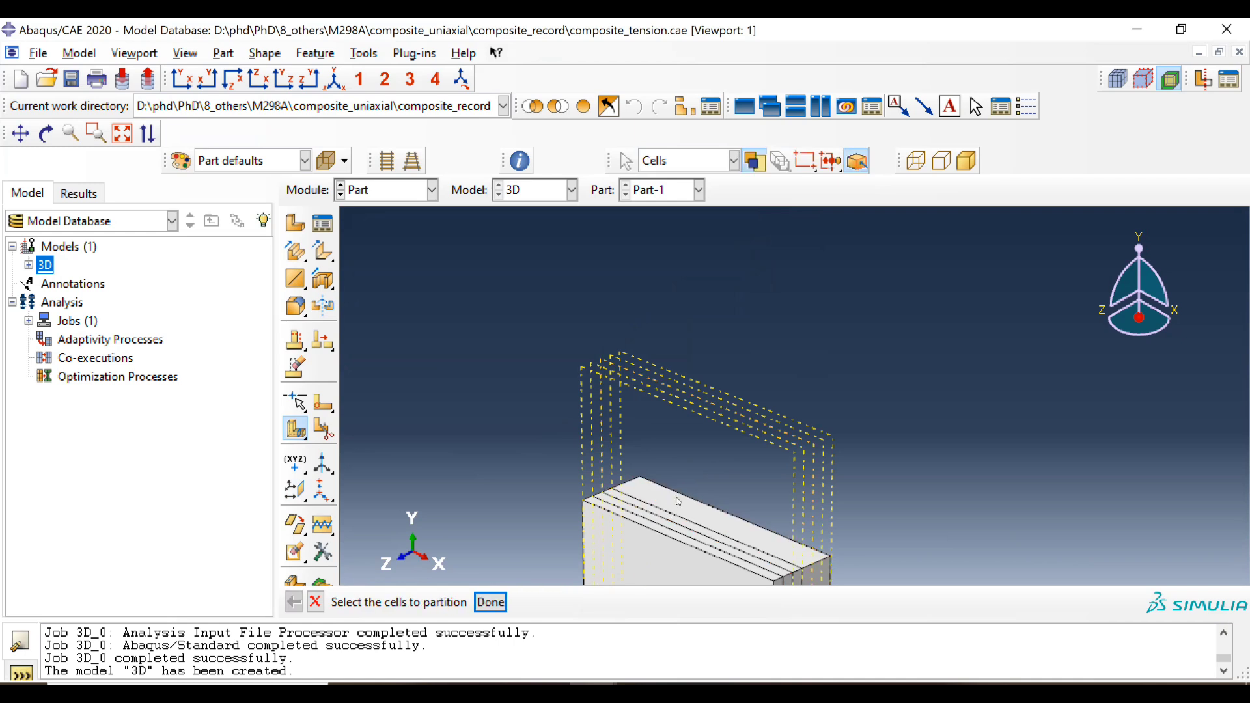
left_click(674, 497)
middle_click(650, 372)
left_click(646, 371)
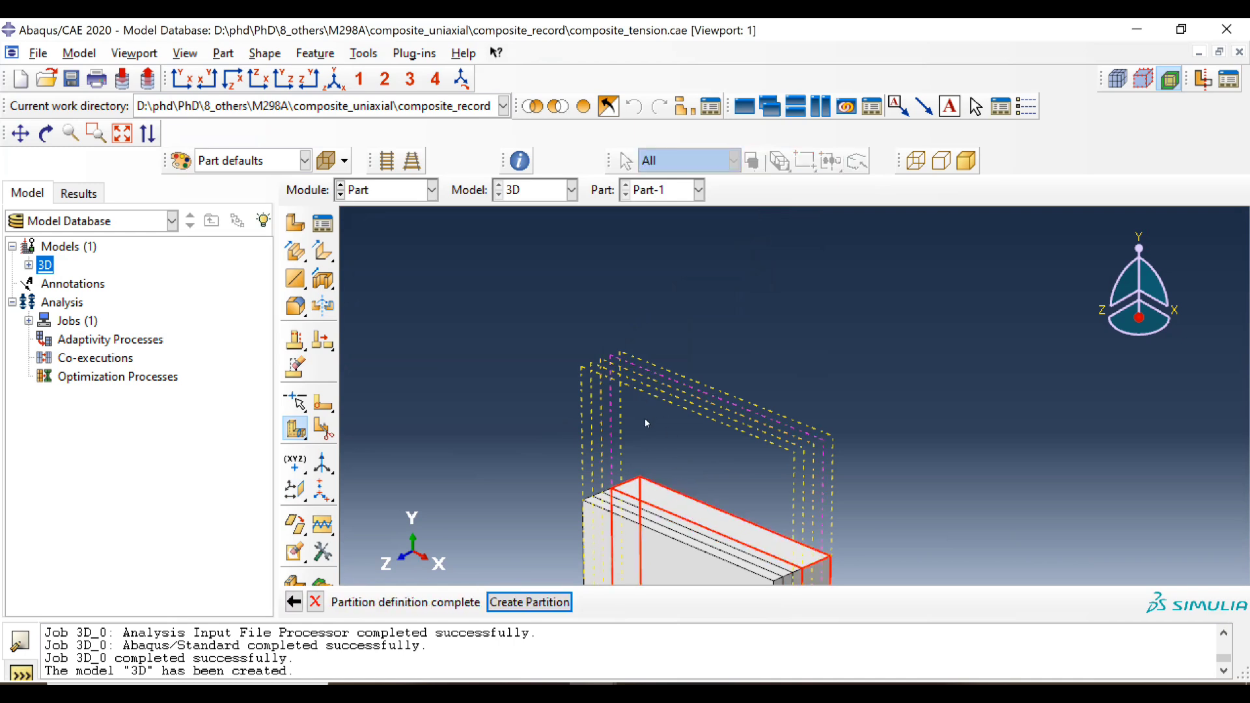
middle_click(648, 423)
left_click(676, 500)
middle_click(675, 427)
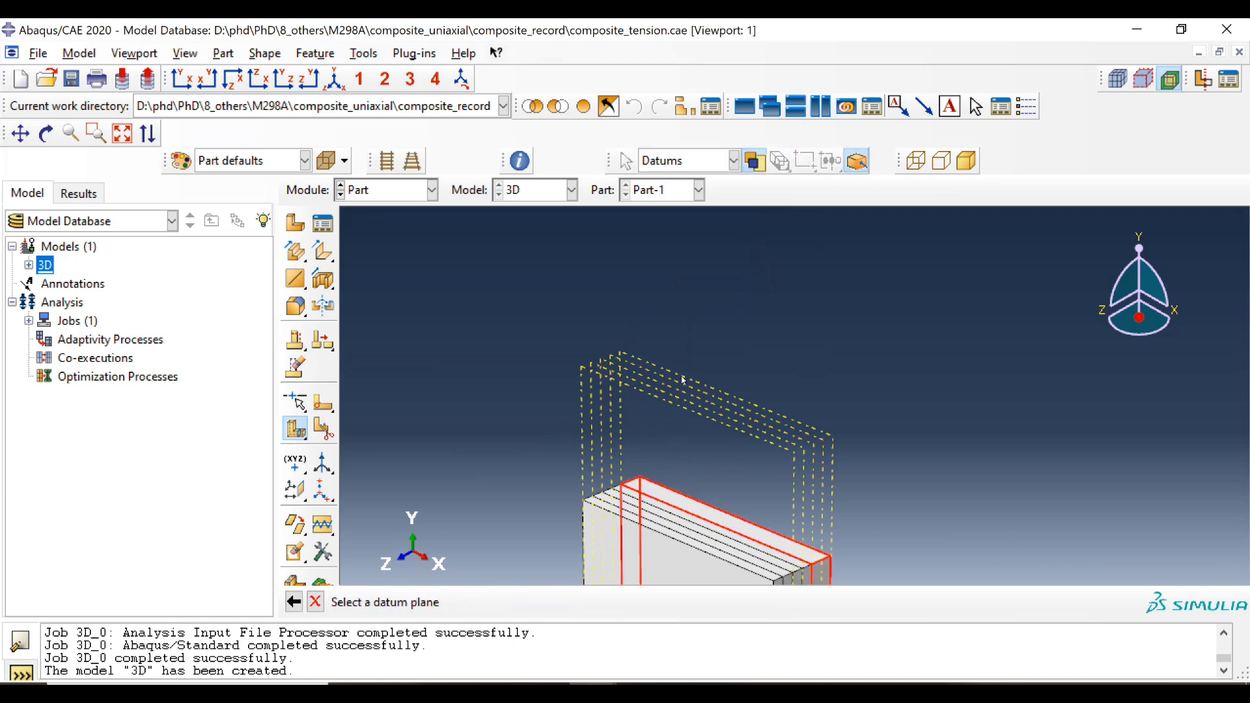
left_click(682, 383)
middle_click(677, 398)
middle_click_drag(635, 449, 649, 399, "ctrl+alt")
scroll(648, 399, "up", 2)
scroll(641, 399, "down", 2)
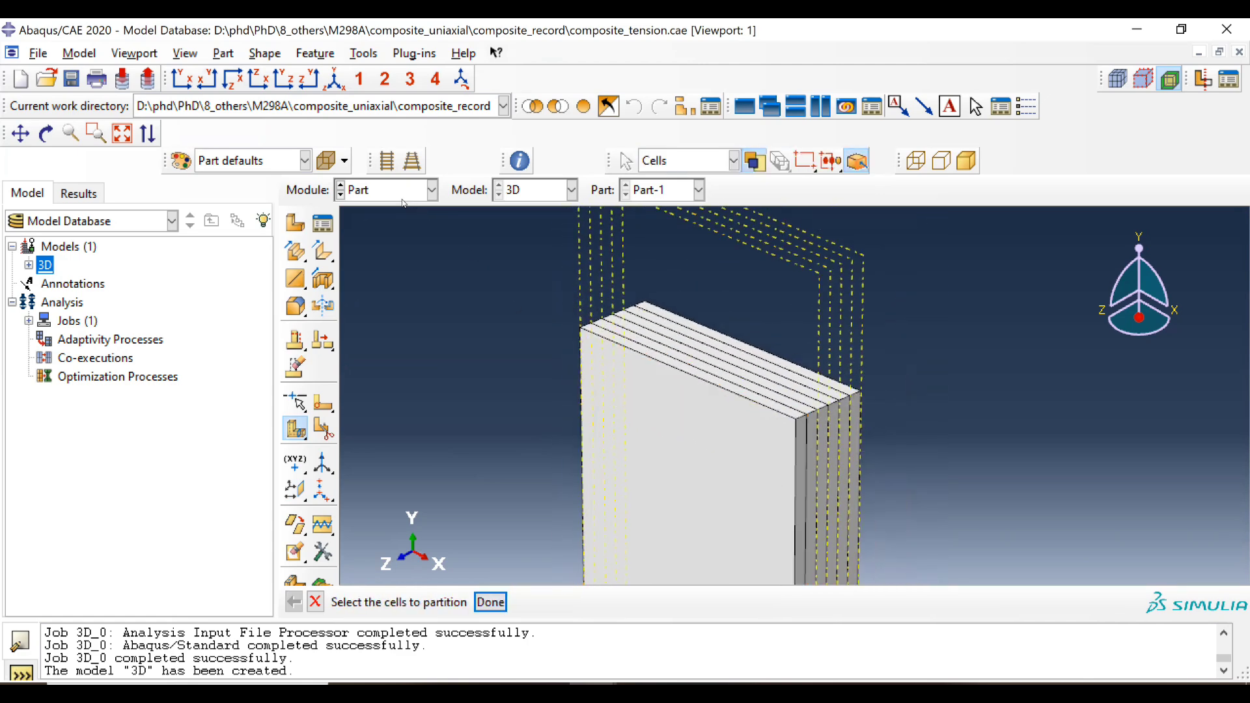
In the Property module, create a material with elastic behavior of type Engineering Constants
left_click(431, 189)
left_click(373, 229)
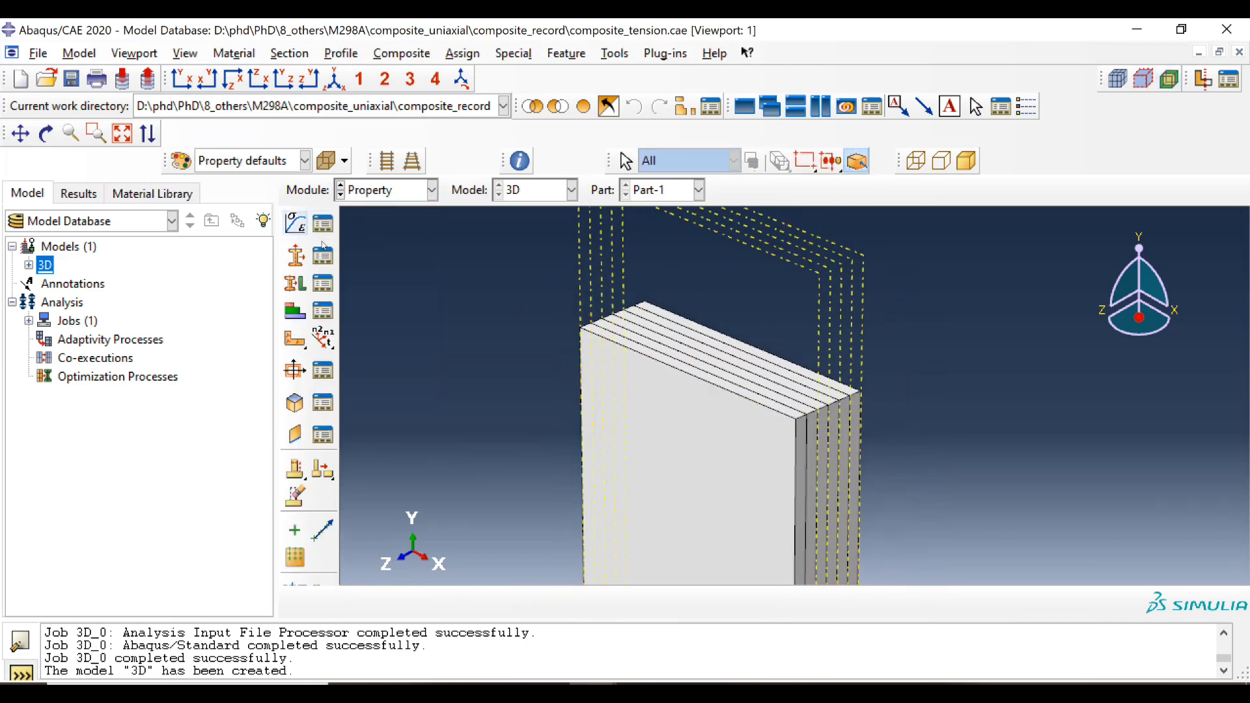
left_click(295, 223)
left_click(420, 260)
mouse_move(534, 273)
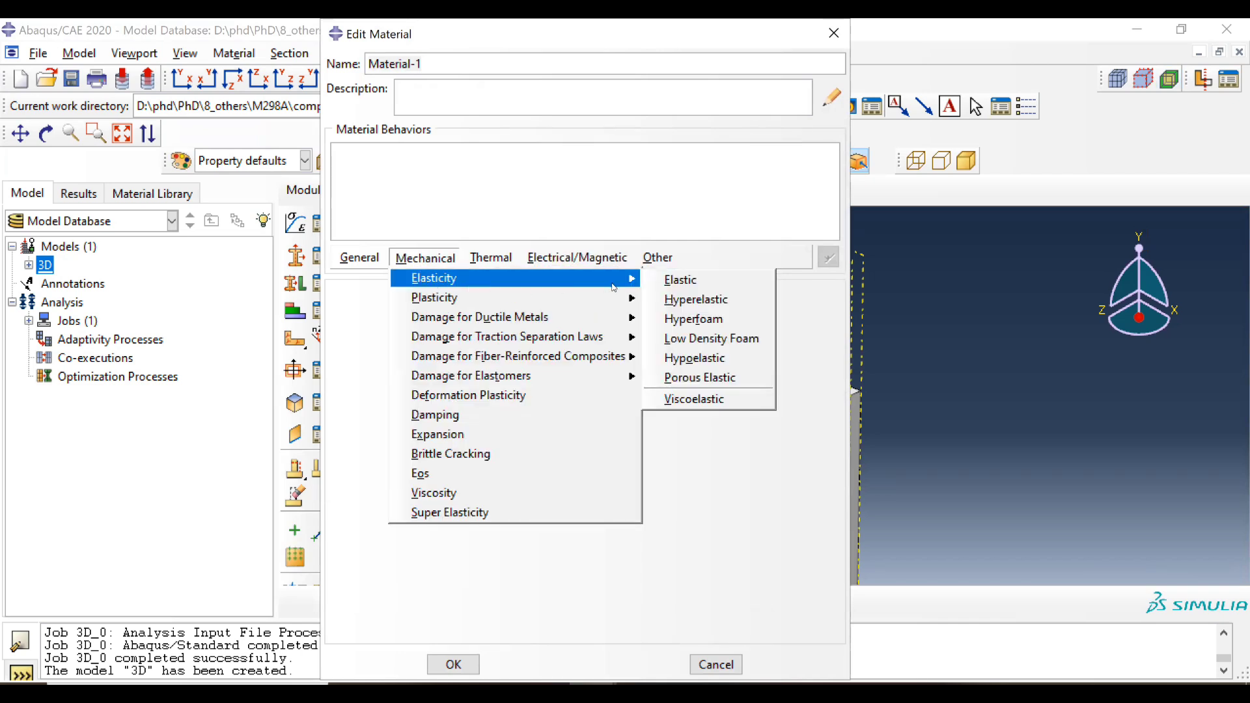
mouse_move(632, 280)
left_click(683, 278)
left_click(460, 319)
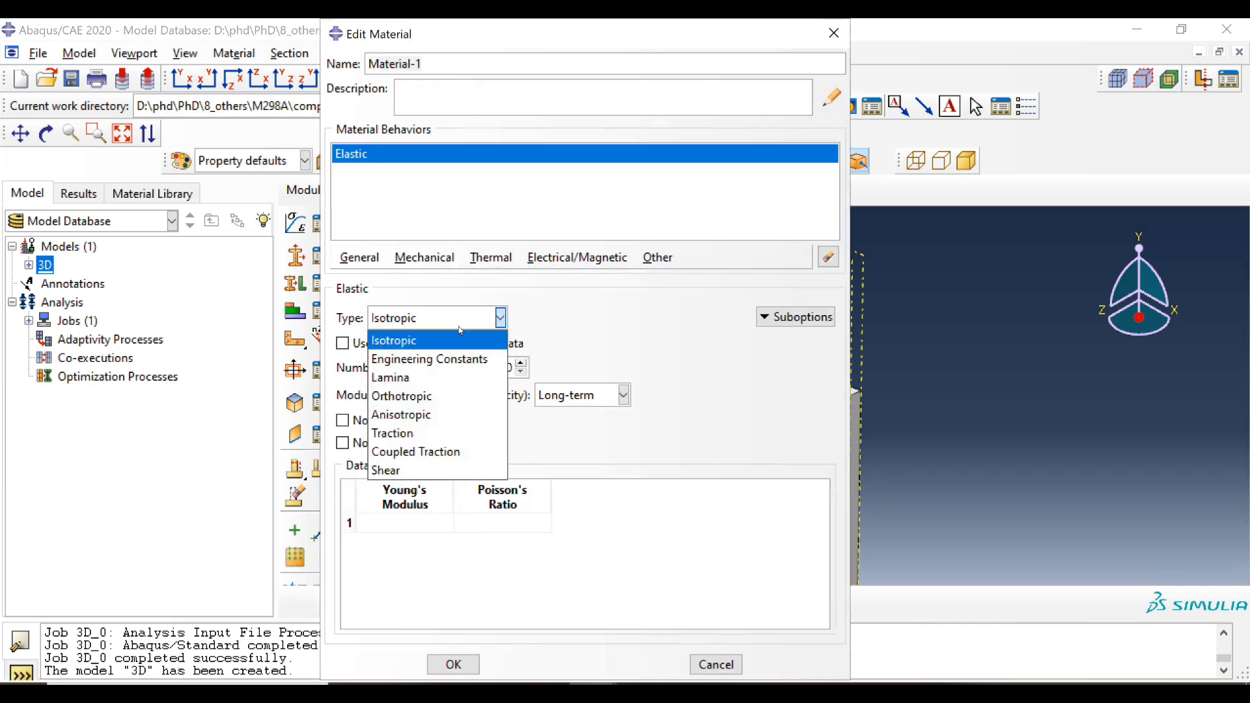
left_click(445, 358)
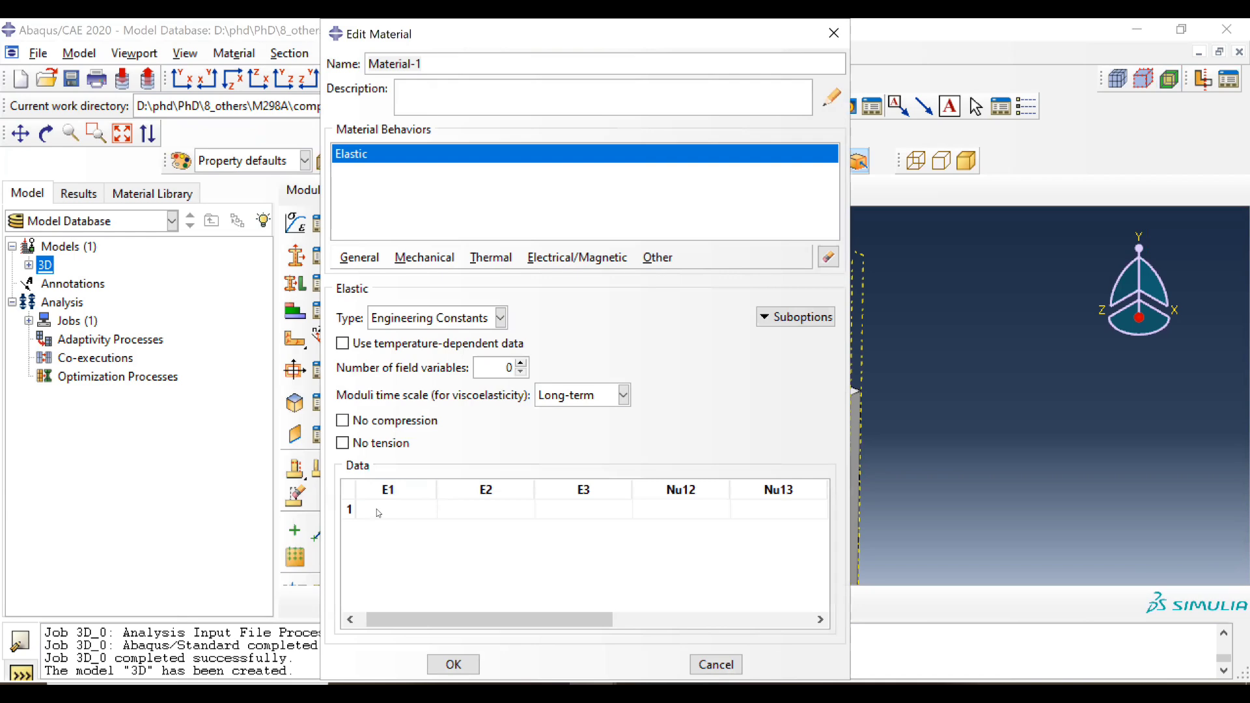
Set the material's E1 to 60.5 and both E2 and E3 to 10.3, consulting the tension test slide in PowerPoint
left_click(399, 508)
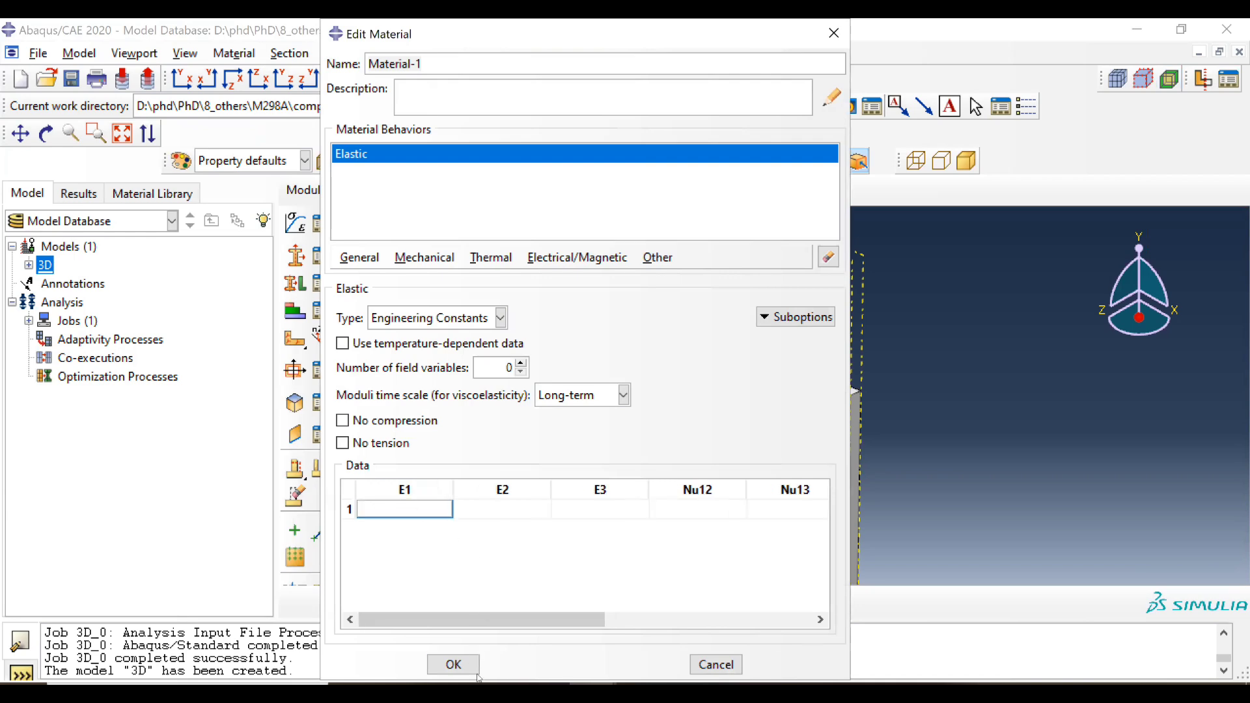
key("alt+Tab")
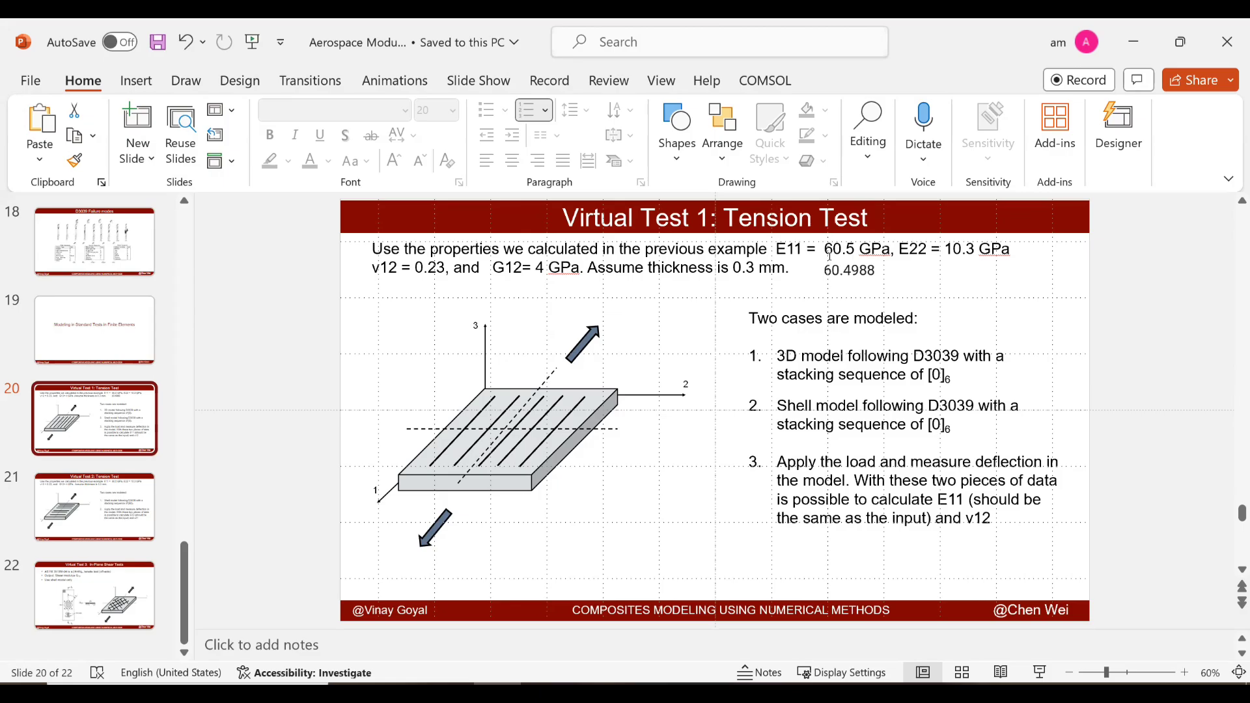
key("alt+Tab")
type("60")
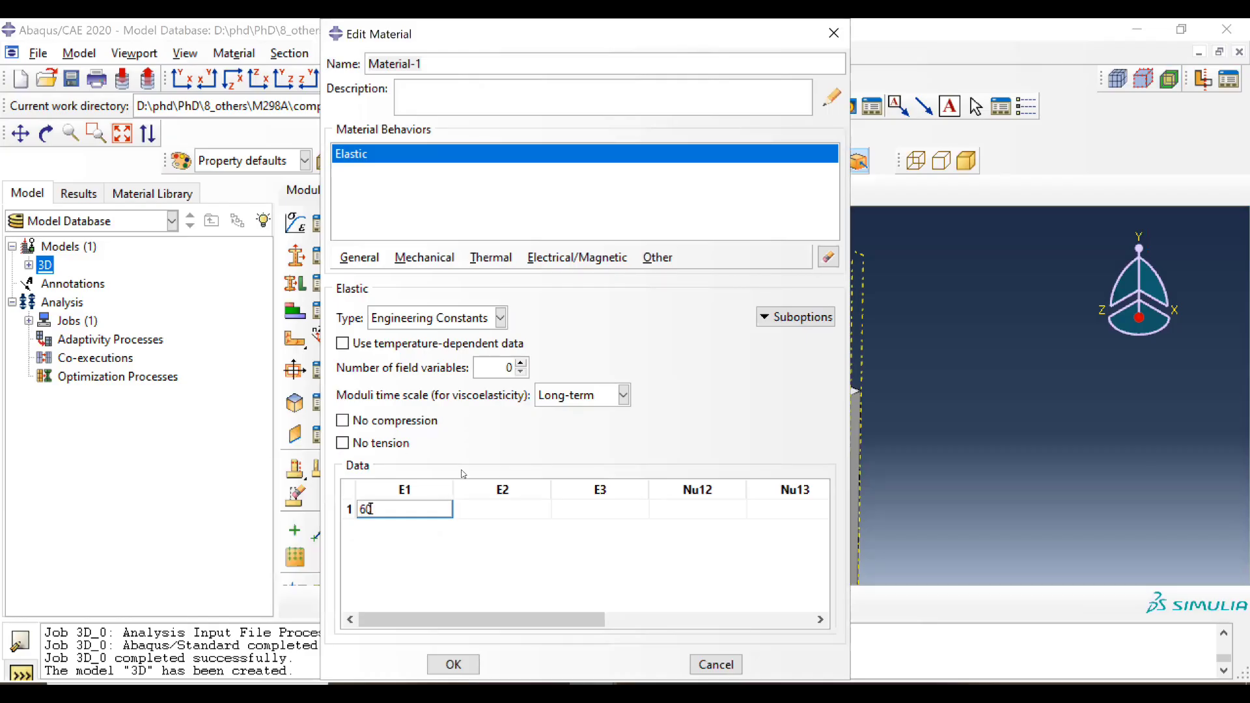
type(".5")
left_click(498, 507)
key("alt+Tab")
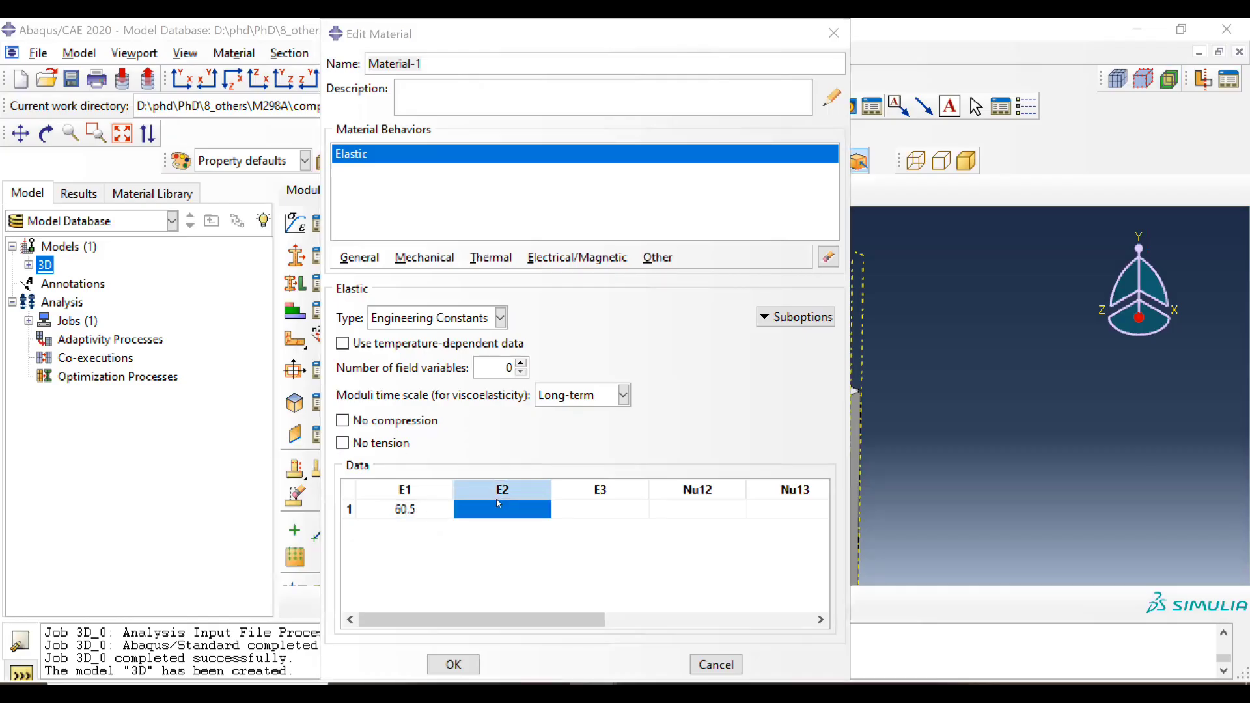
key("alt+Tab")
type("10")
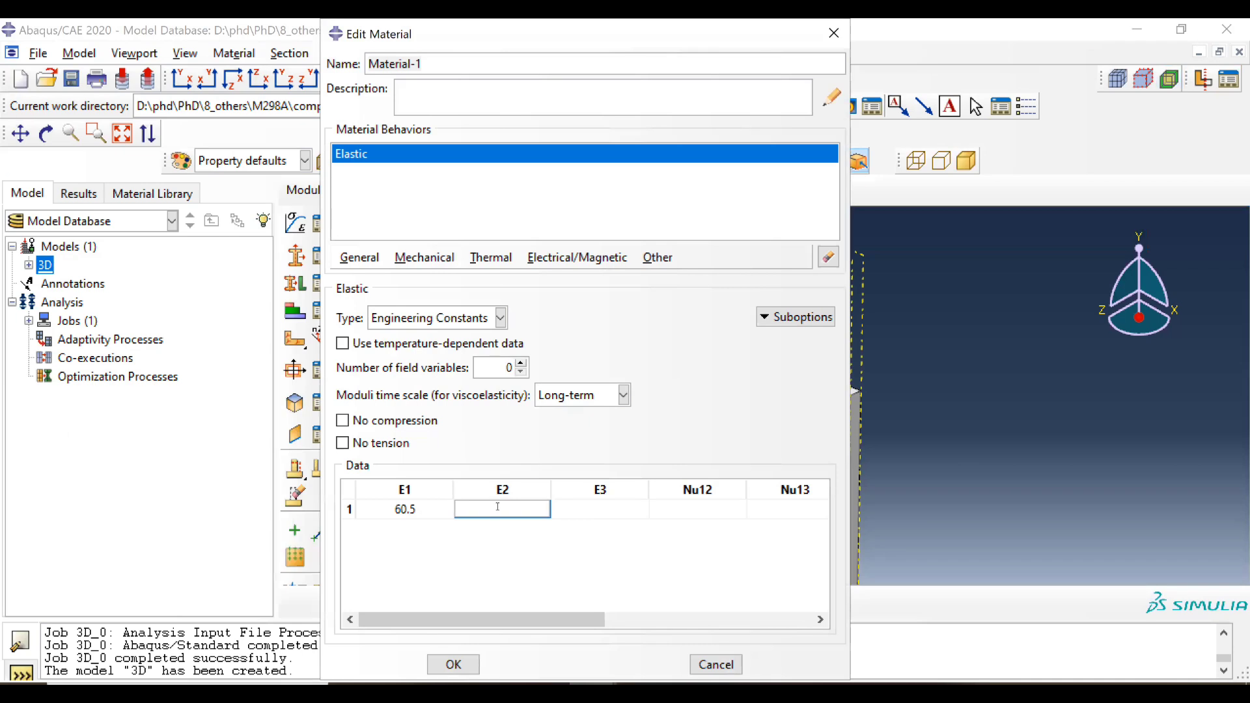
type(".3")
left_click(603, 514)
type("10.3")
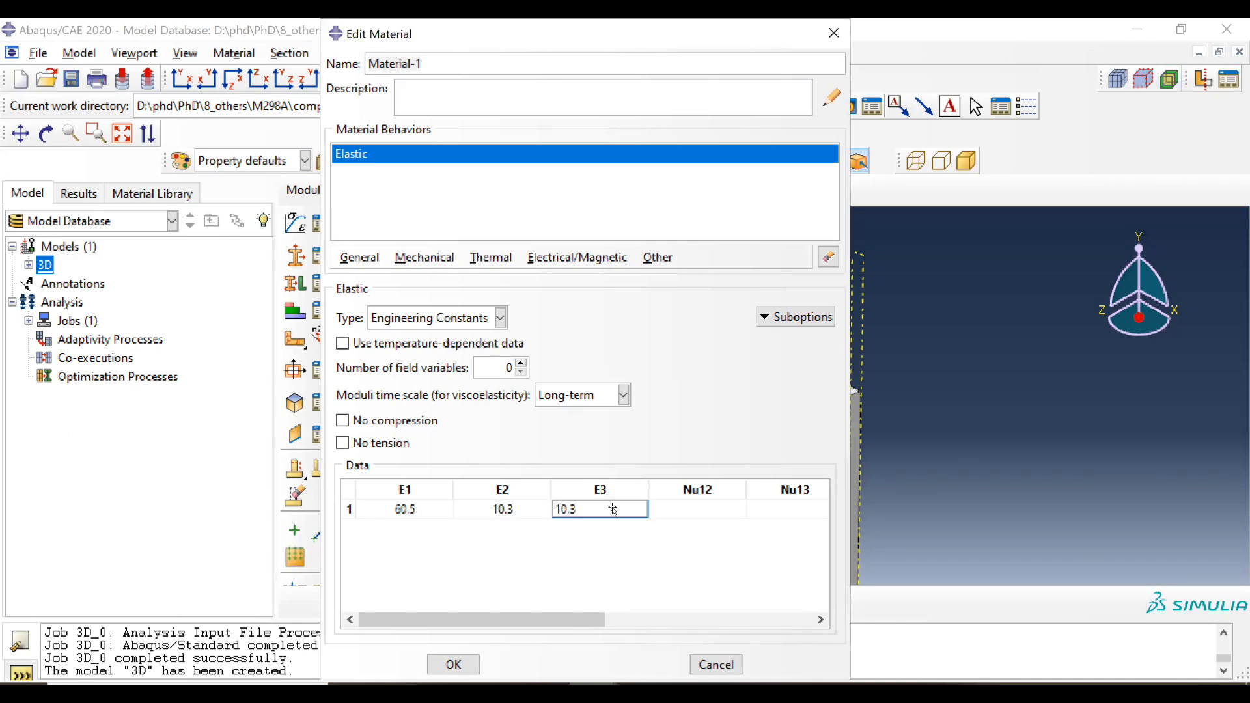
Check the Poisson's ratio on the PowerPoint slide and set both Nu12 and Nu13 to 0.23
key("alt+Tab")
key("alt+Tab")
left_click(710, 509)
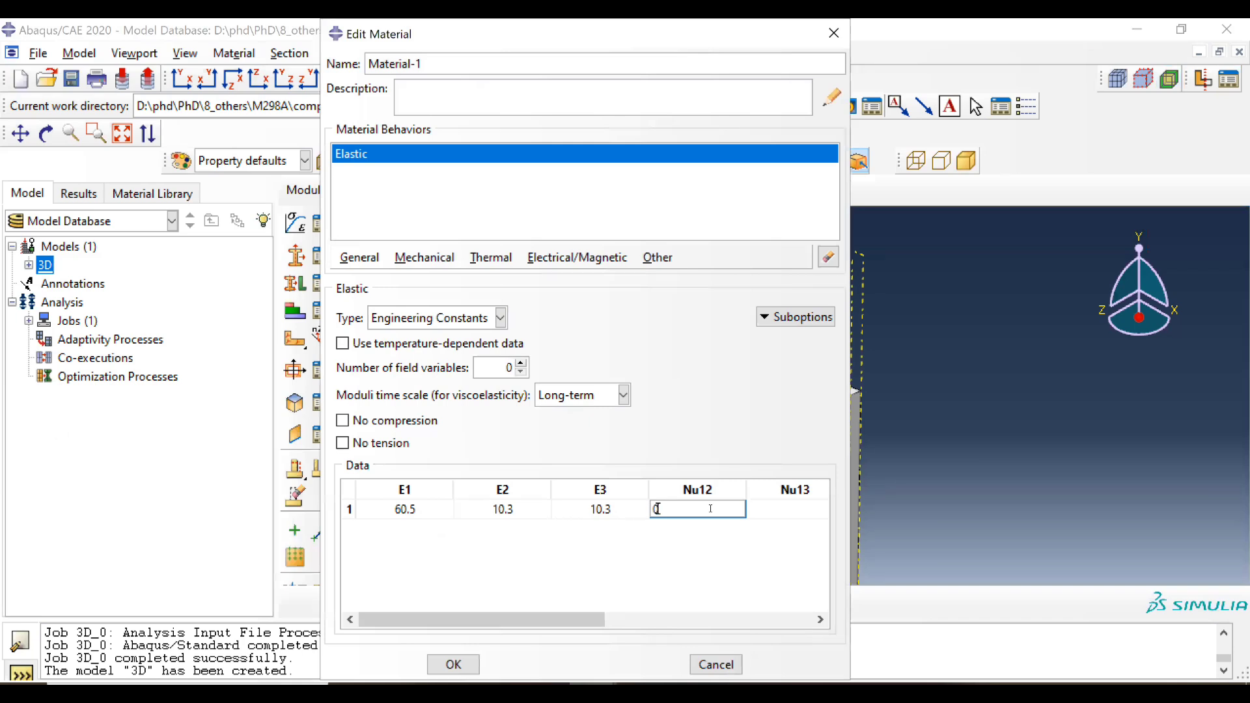
type("0.23")
key("Tab")
type("0.23")
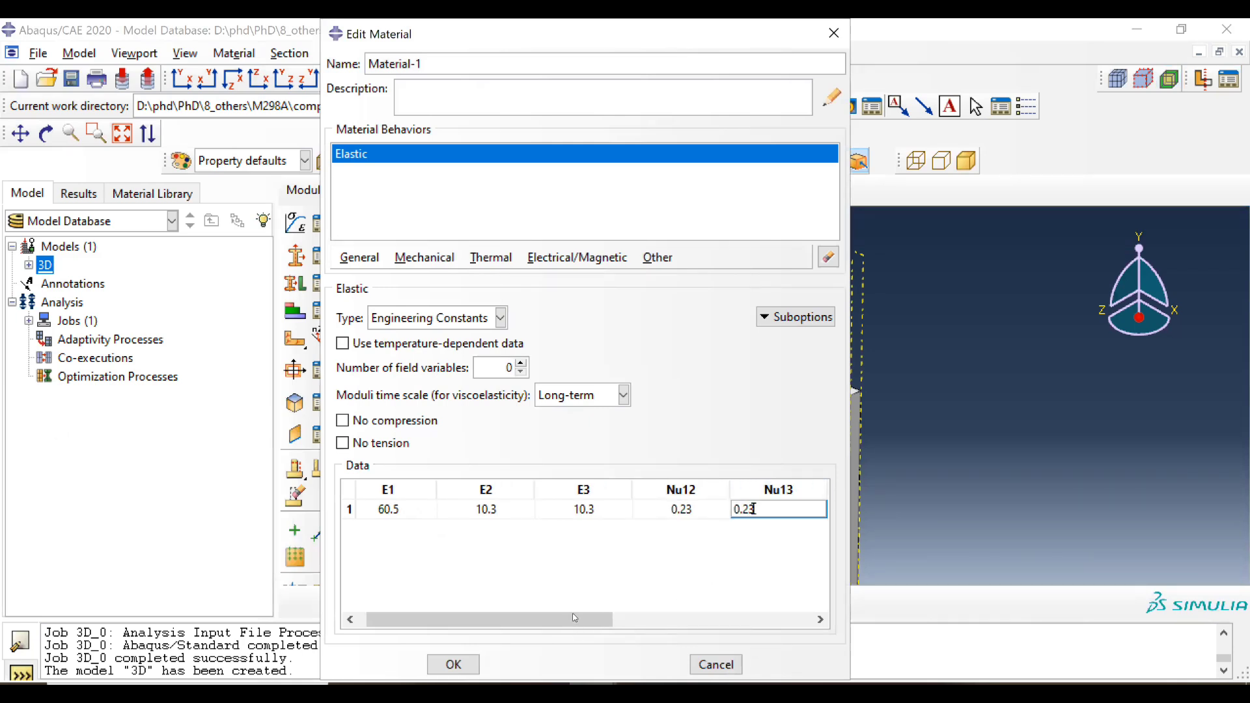
Set the material's Nu23 to 0.23
left_click_drag(575, 617, 721, 617)
left_click(601, 506)
left_click(601, 506)
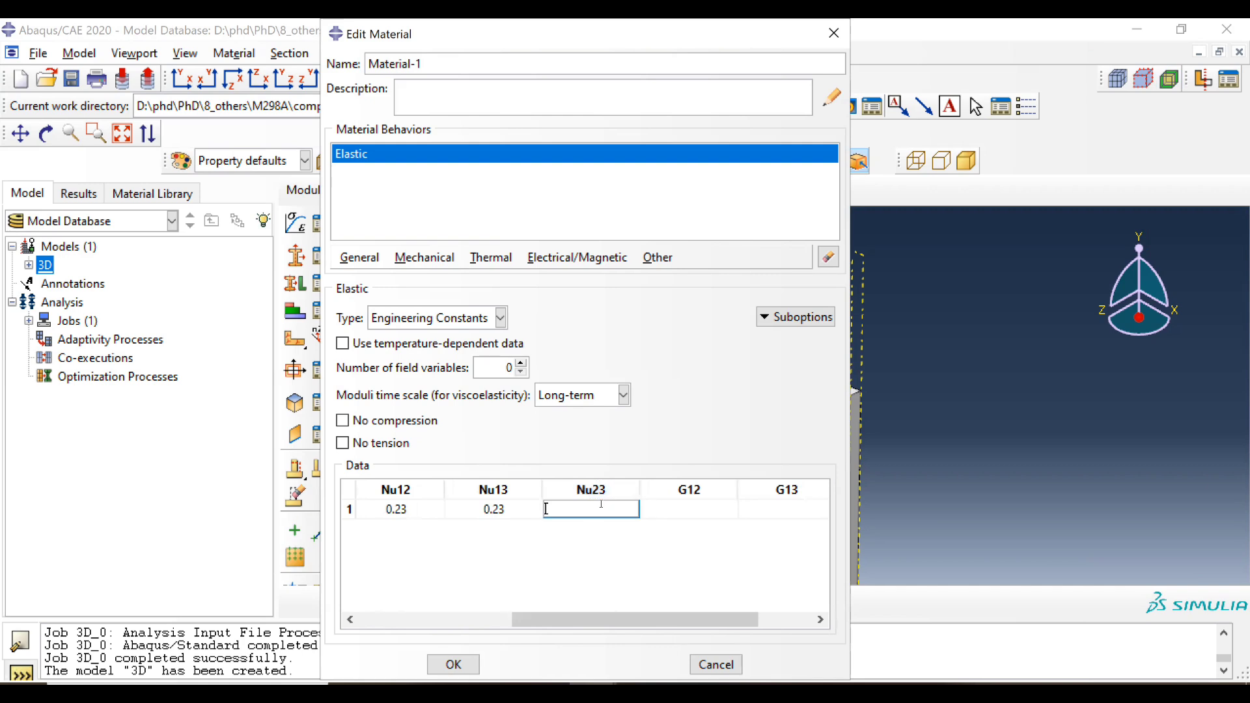
type("0.23")
left_click(731, 562)
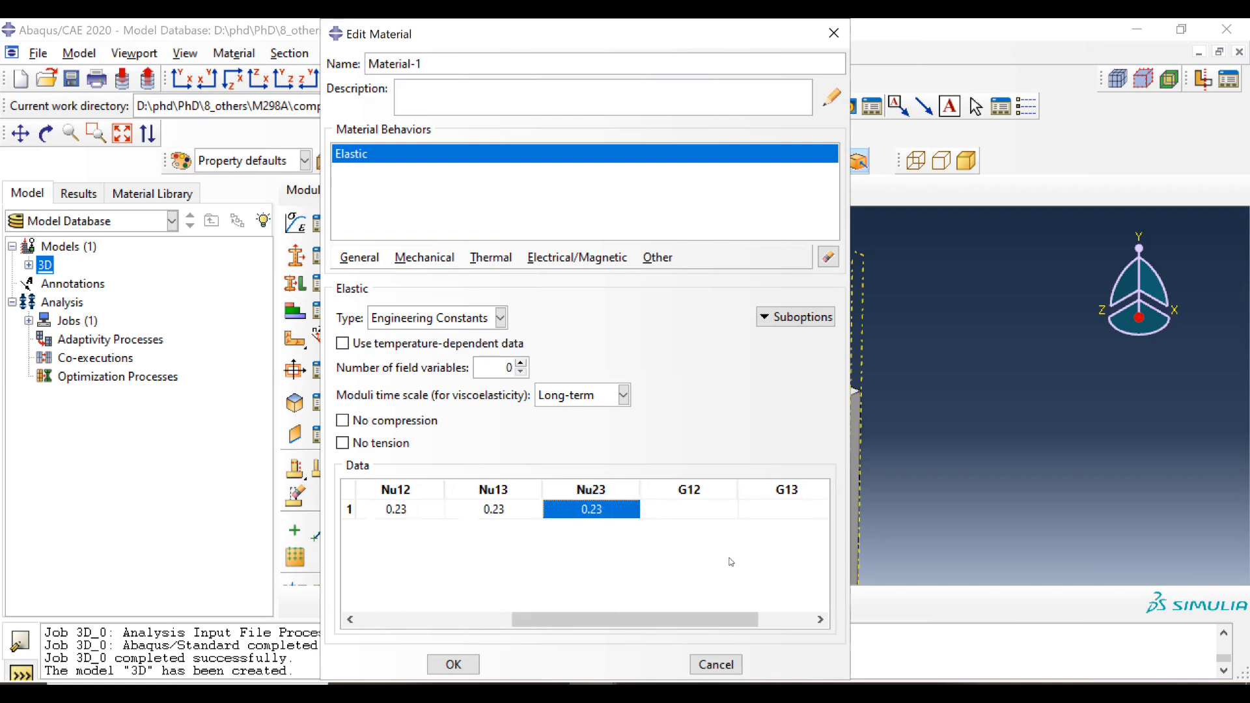
Check the shear modulus on the PowerPoint slide and set both G12 and G13 to 4 in the Abaqus material
double_click(694, 511)
key("alt+Tab")
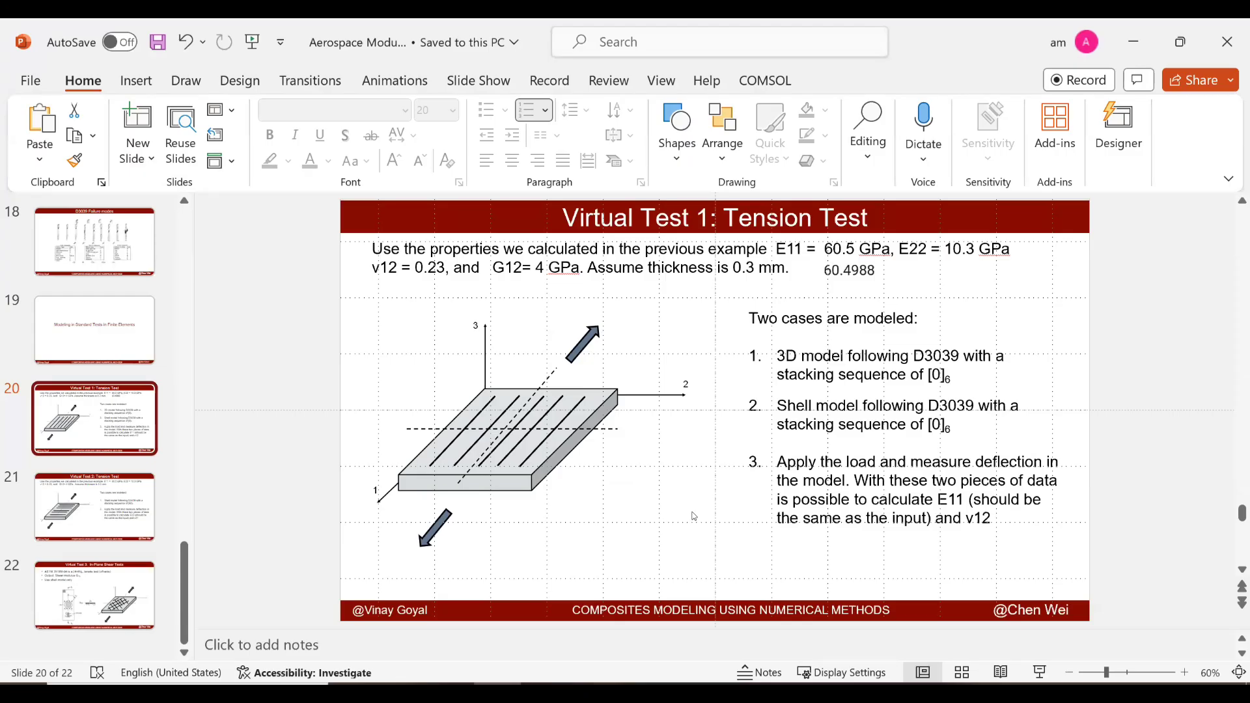
key("alt+Tab")
type("4")
key("Tab")
type("4")
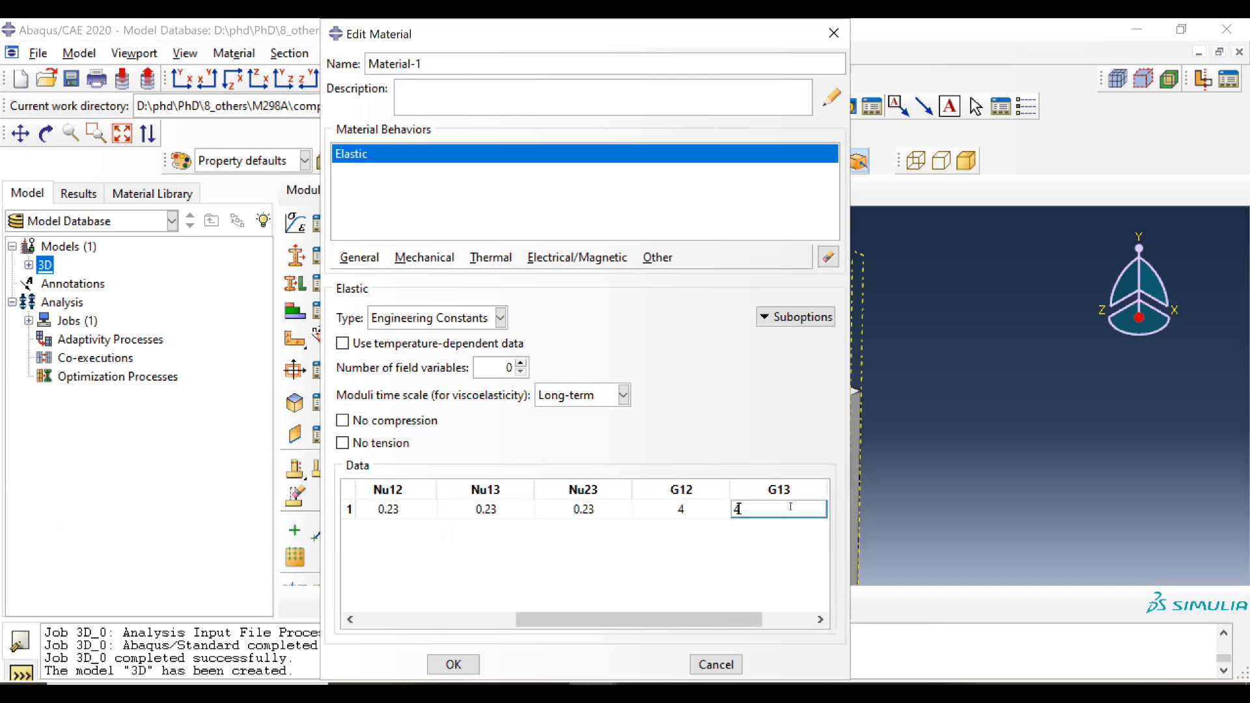
left_click(795, 538)
Set G23 to 4 and save the material definition
left_click_drag(755, 619, 805, 619)
double_click(781, 510)
type("4")
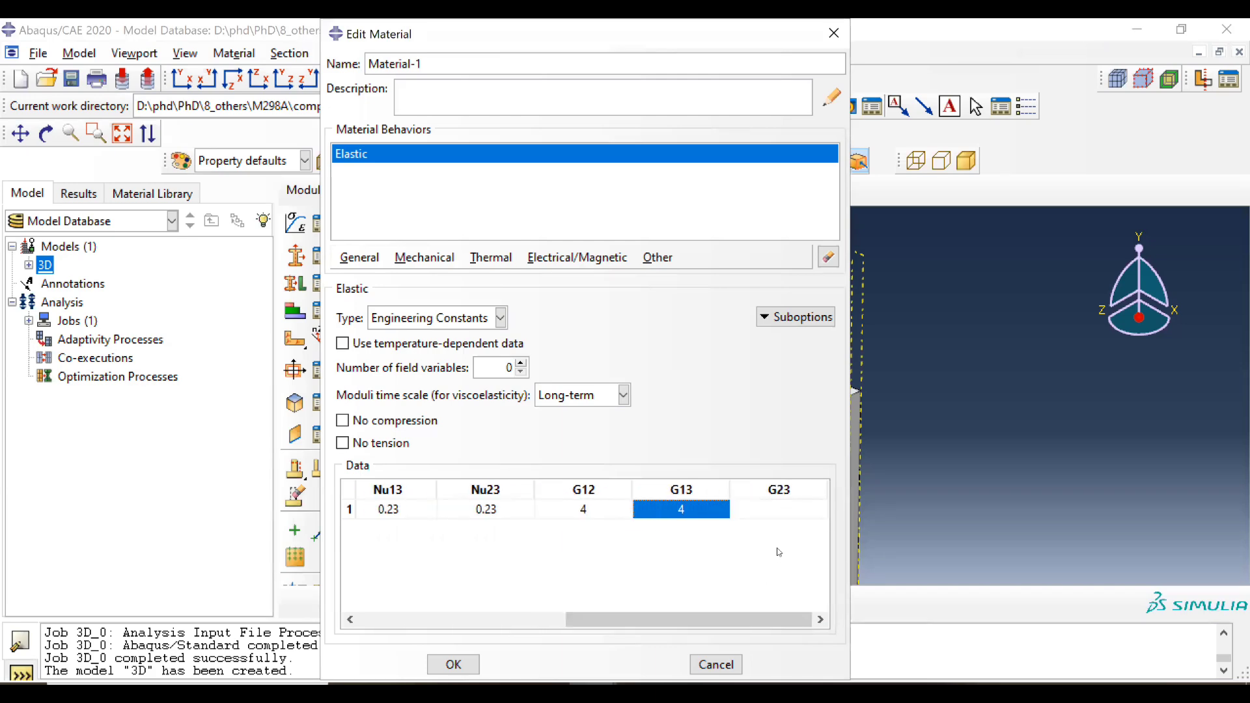
left_click(778, 552)
left_click(453, 664)
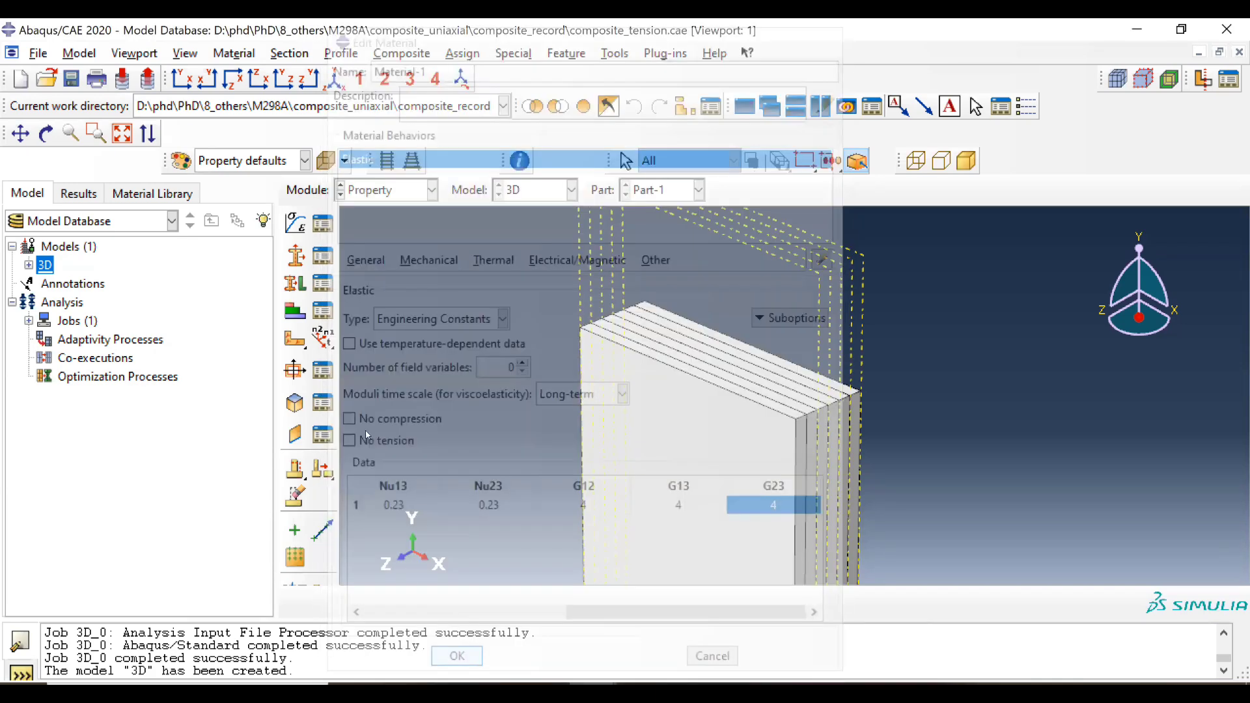
Create a solid homogeneous section that uses Material-1
left_click(295, 255)
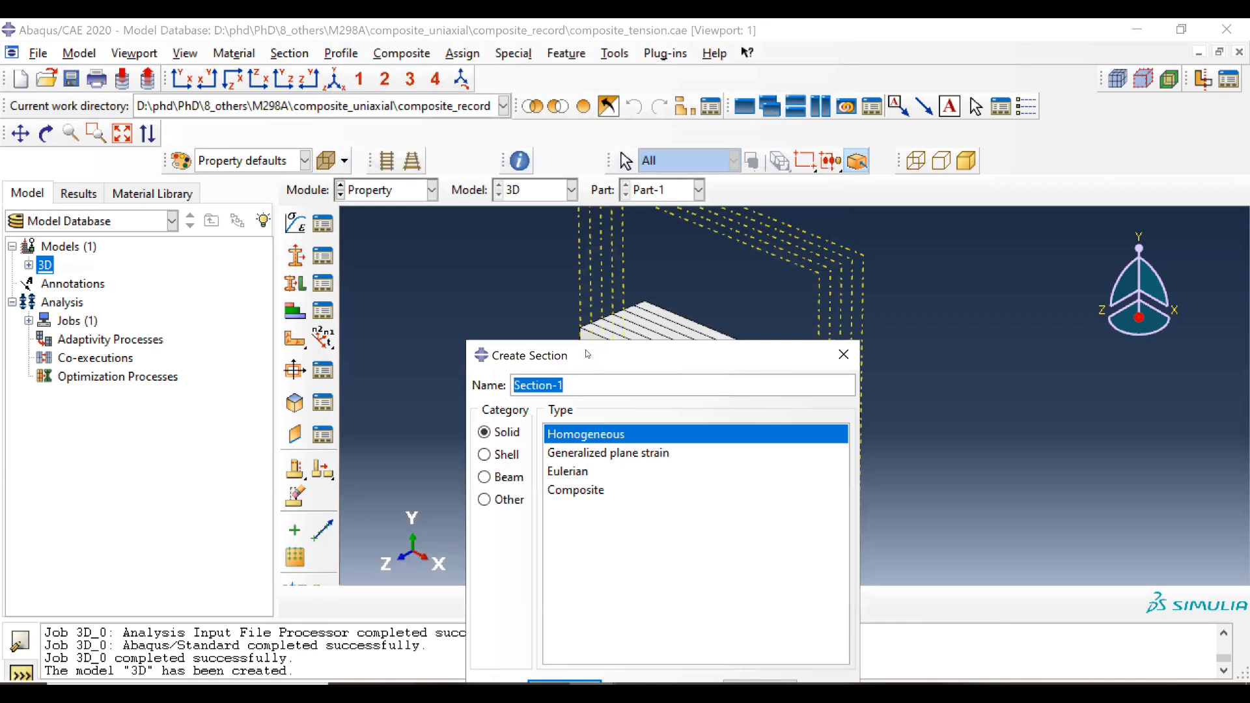
left_click_drag(588, 354, 359, 166)
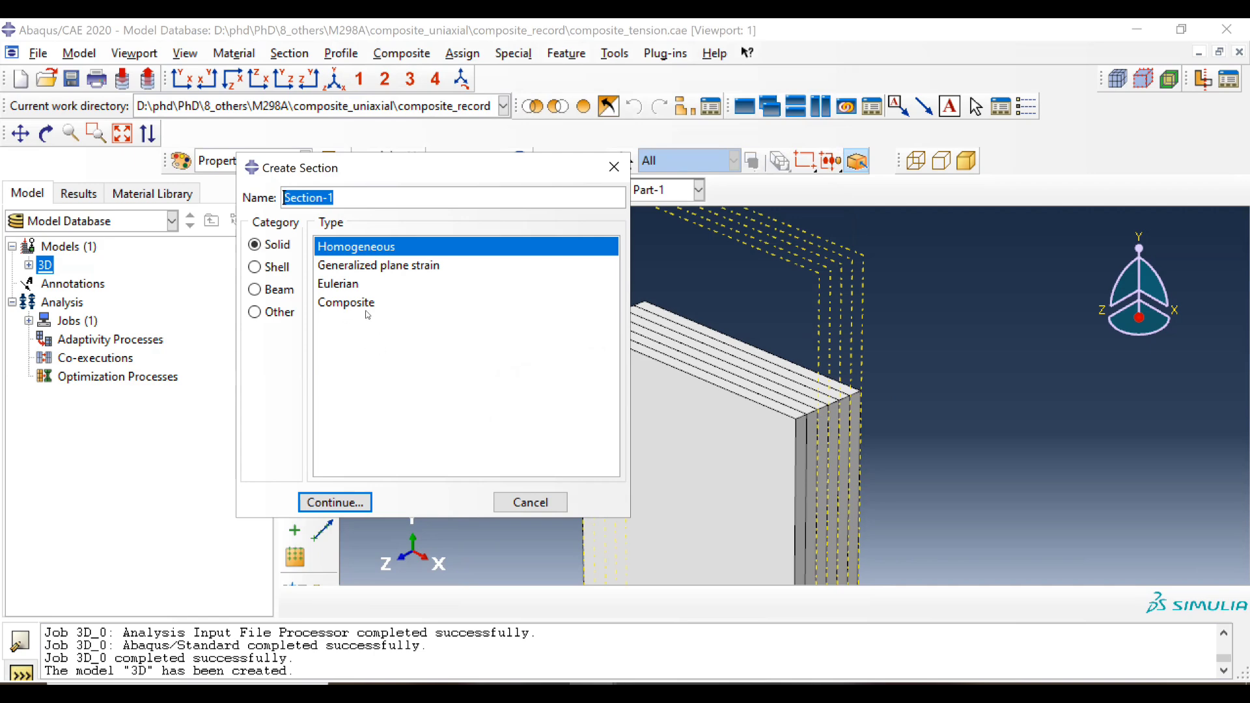
left_click(345, 503)
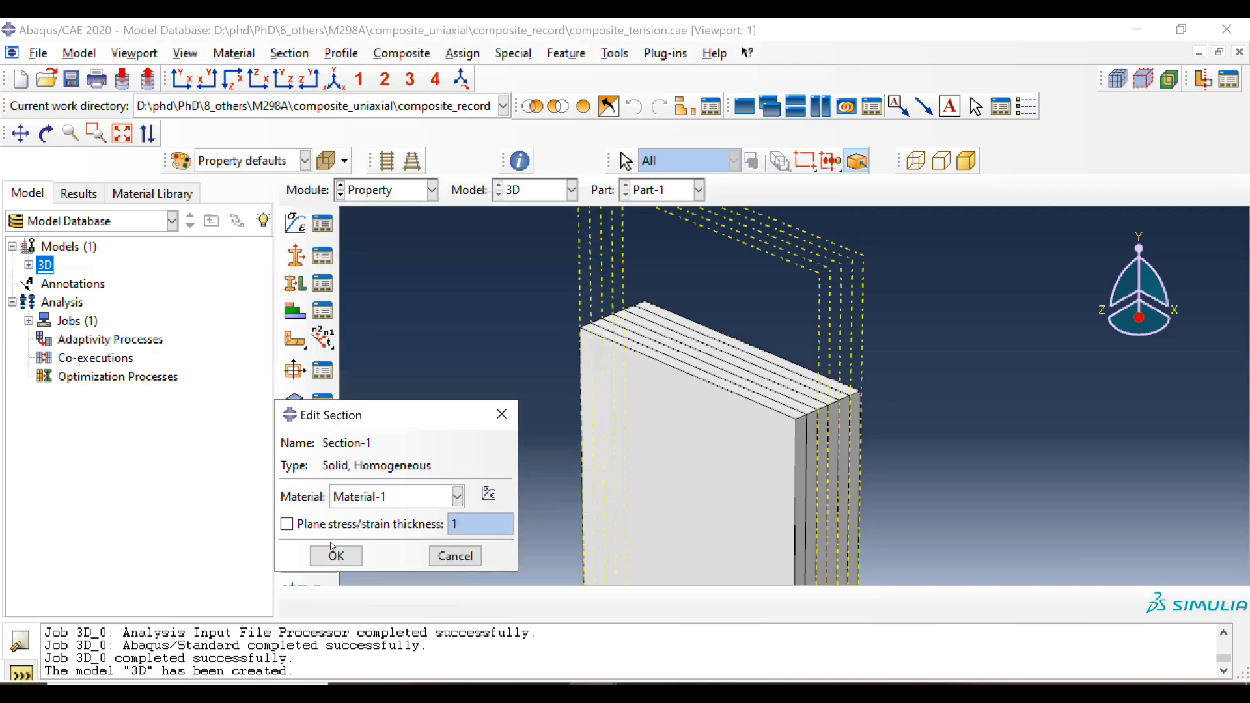
key("Return")
Assign Section-1 to the three front layers one at a time, each as its own set
left_click(294, 283)
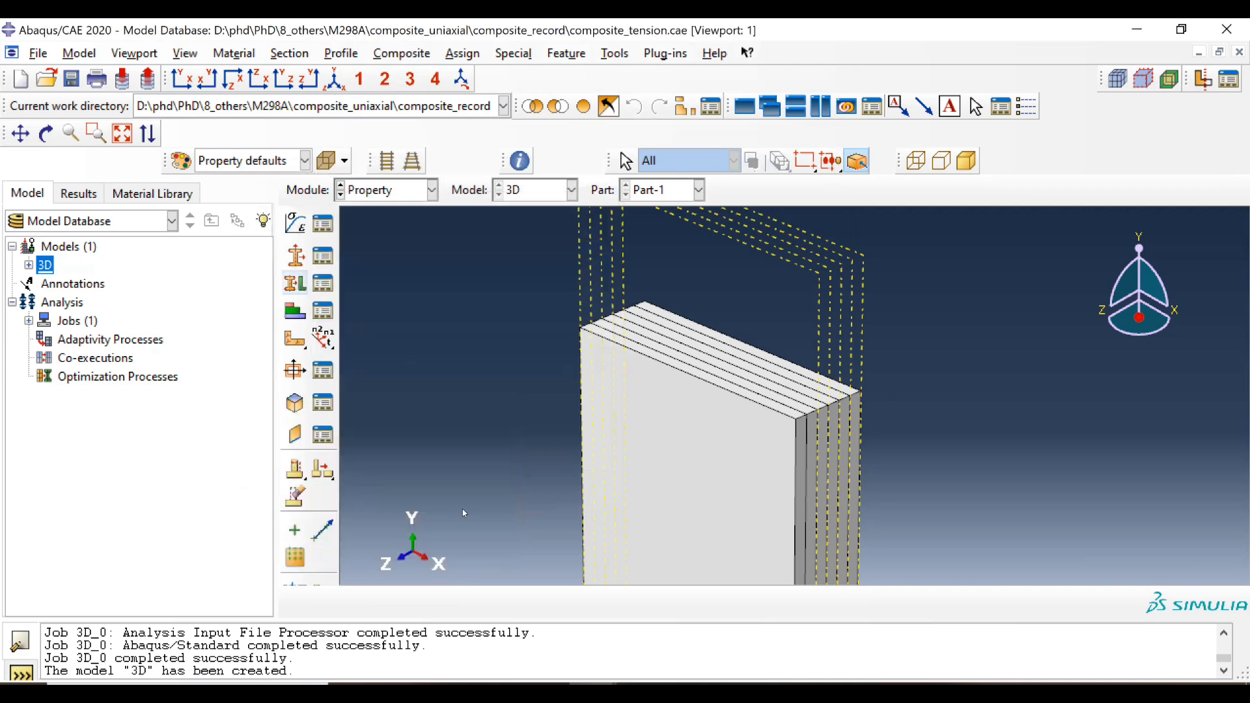
left_click(658, 482)
middle_click(659, 455)
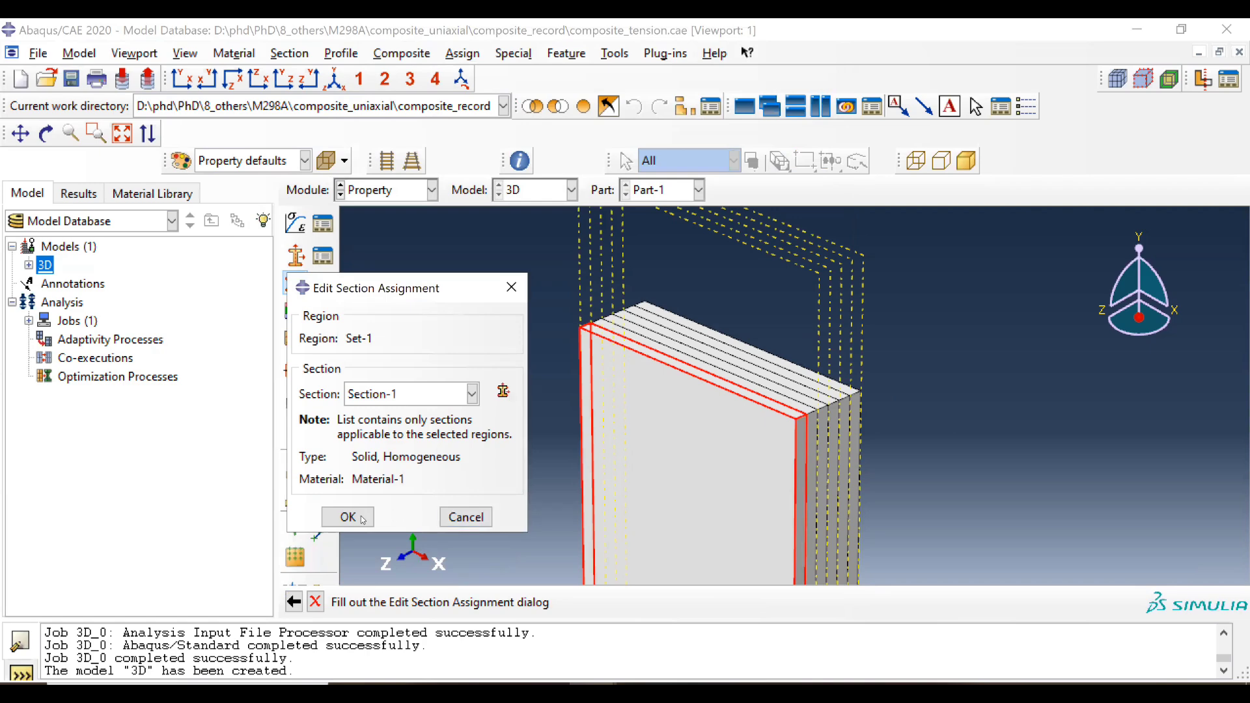
left_click(361, 518)
left_click(595, 390)
middle_click(596, 390)
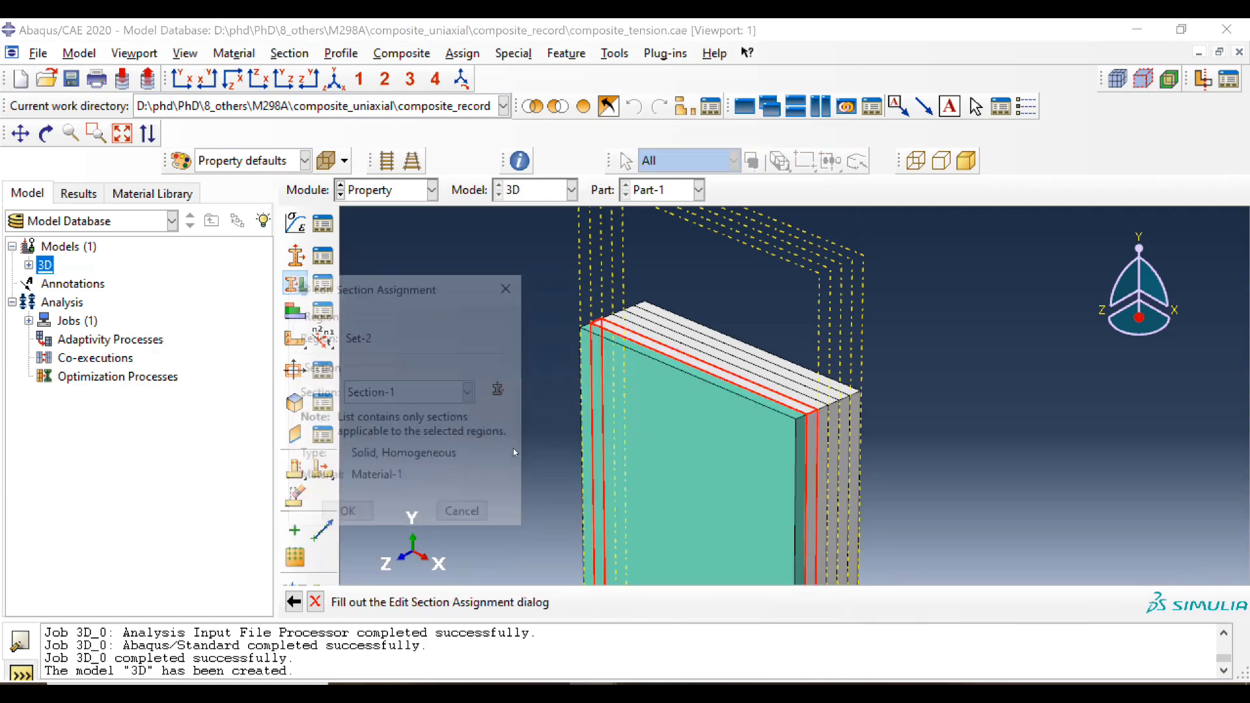
left_click(358, 514)
left_click(621, 360)
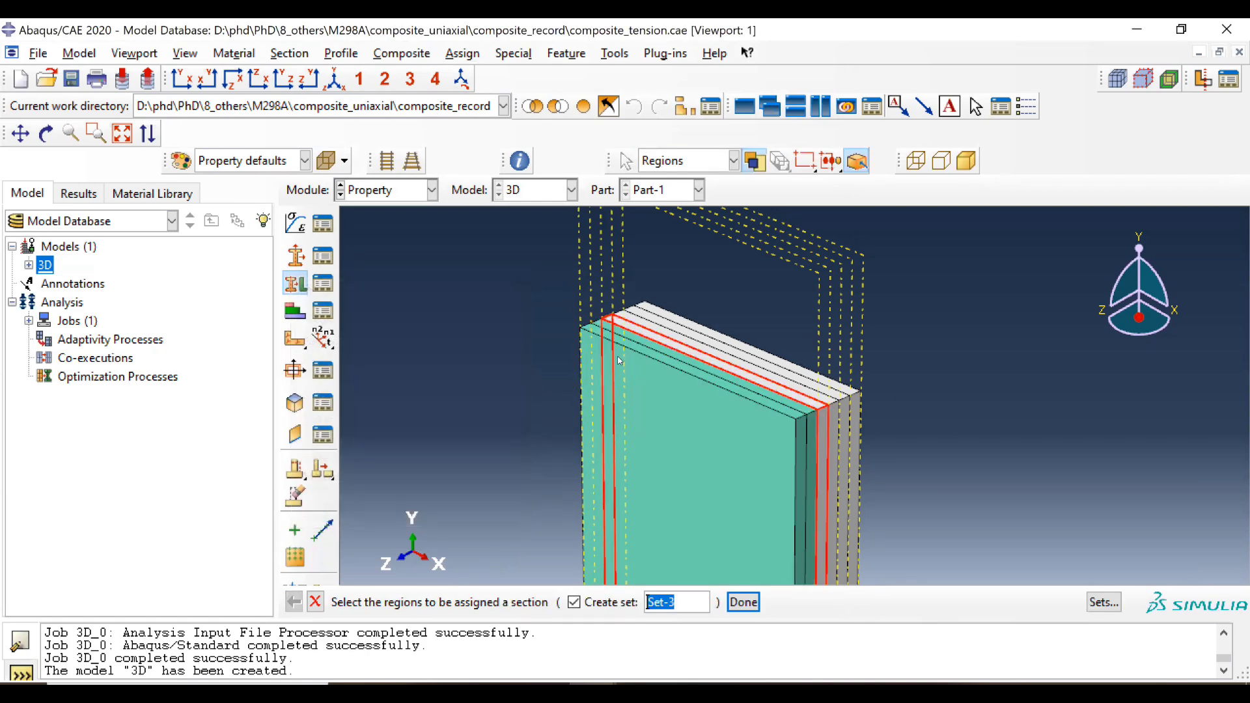
middle_click(621, 360)
left_click(347, 515)
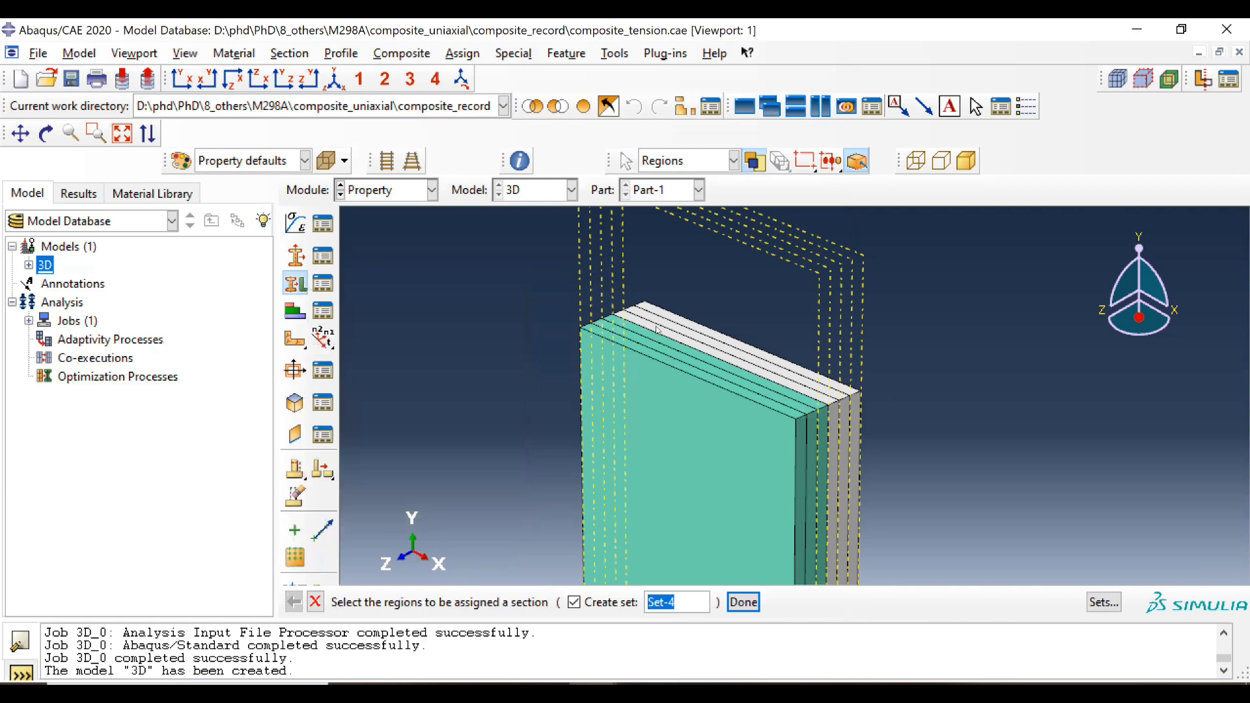
Assign Section-1 individually to the three remaining back layers, creating a set for each
left_click(653, 327)
middle_click(653, 327)
left_click(346, 517)
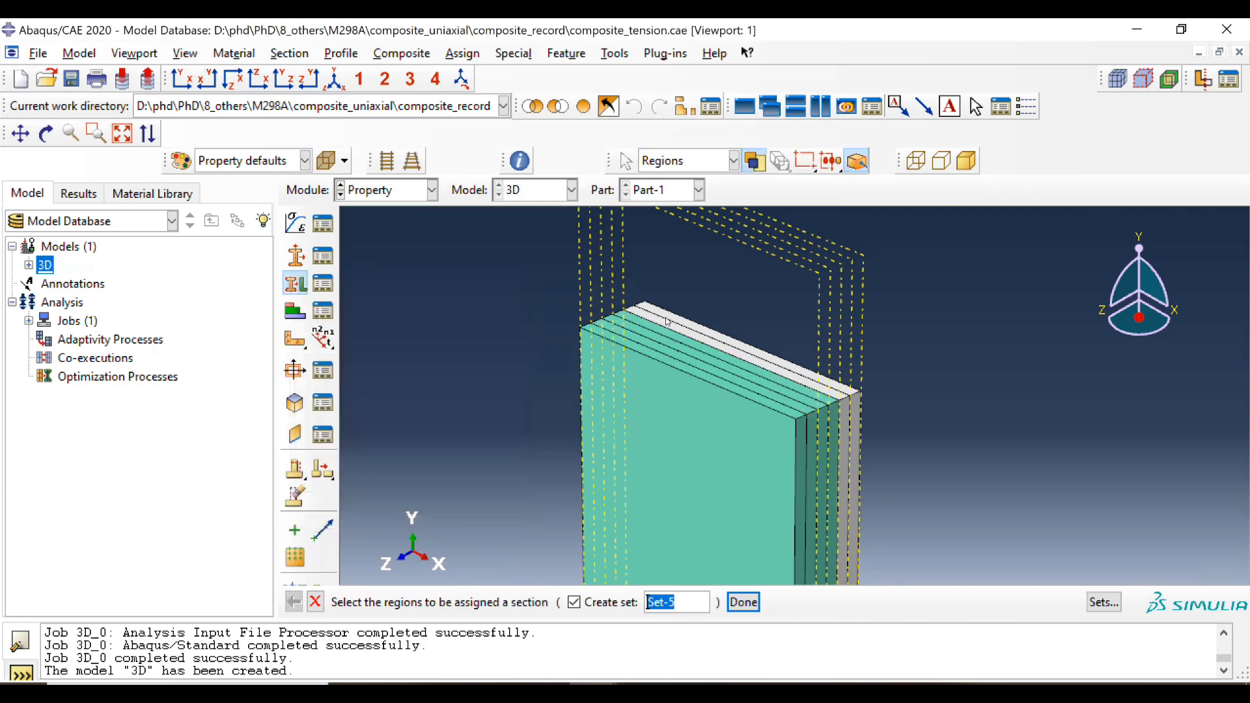
left_click(677, 324)
middle_click(527, 429)
left_click(345, 515)
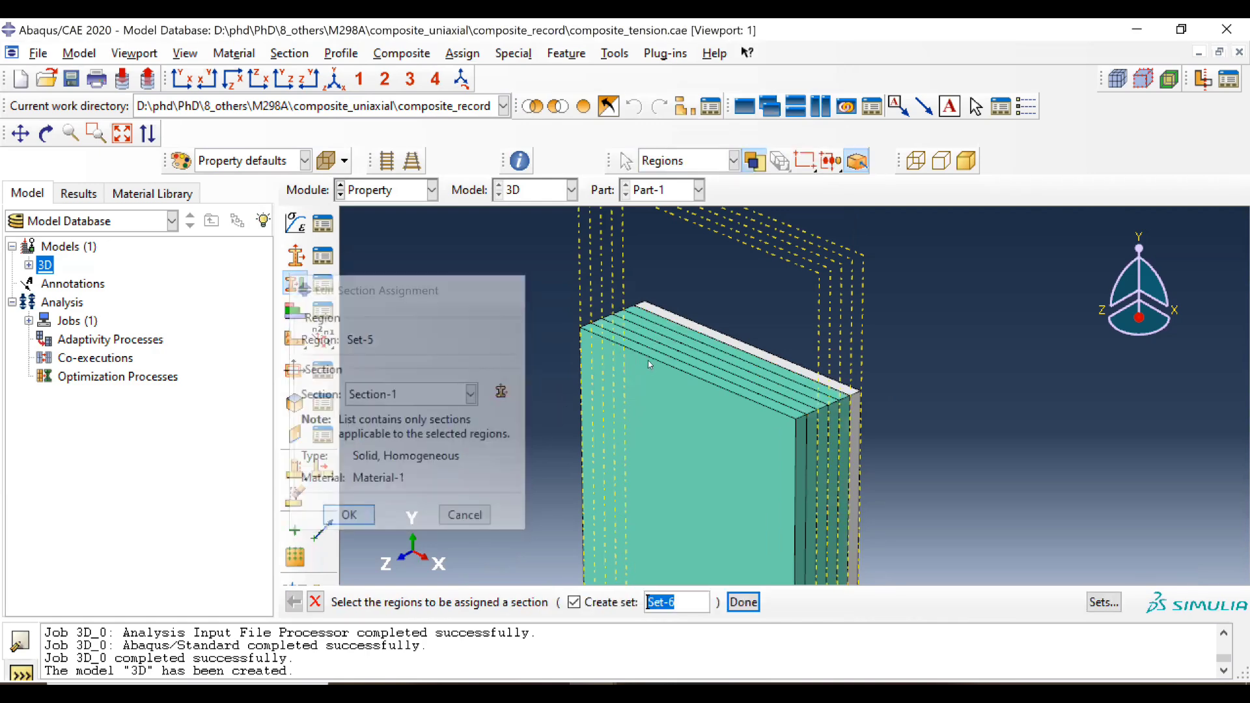
left_click(678, 342)
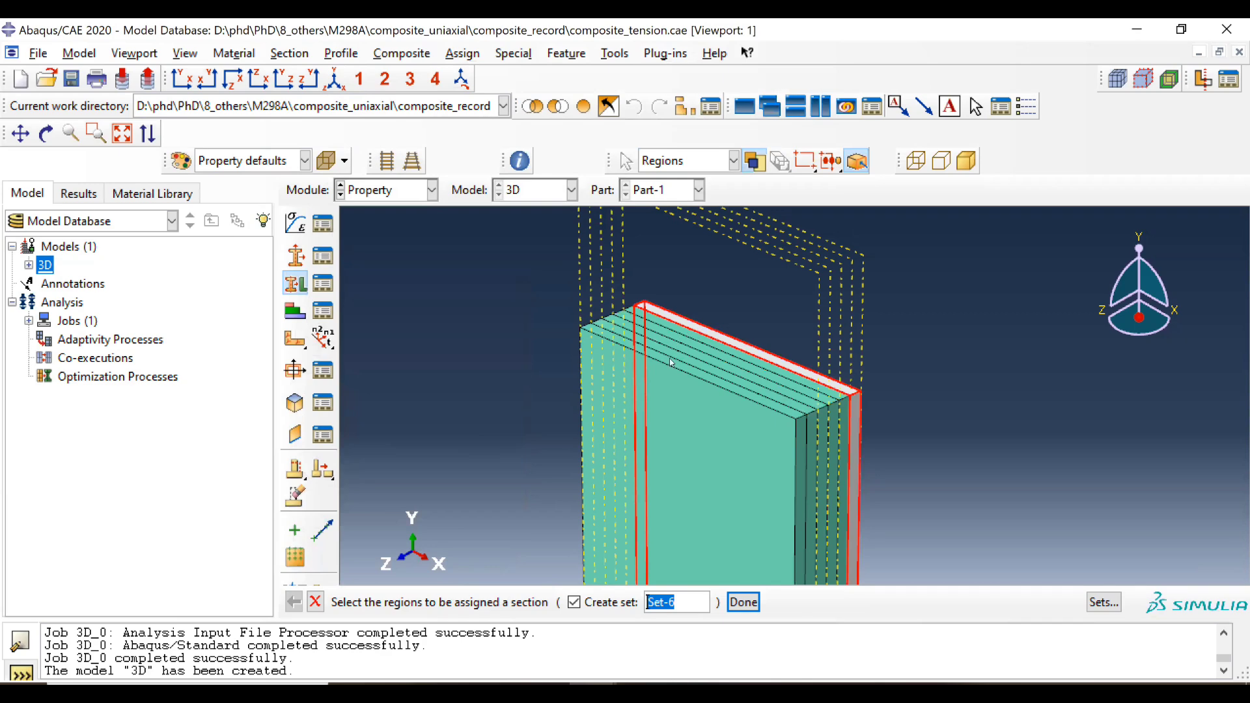
middle_click(597, 394)
left_click(351, 512)
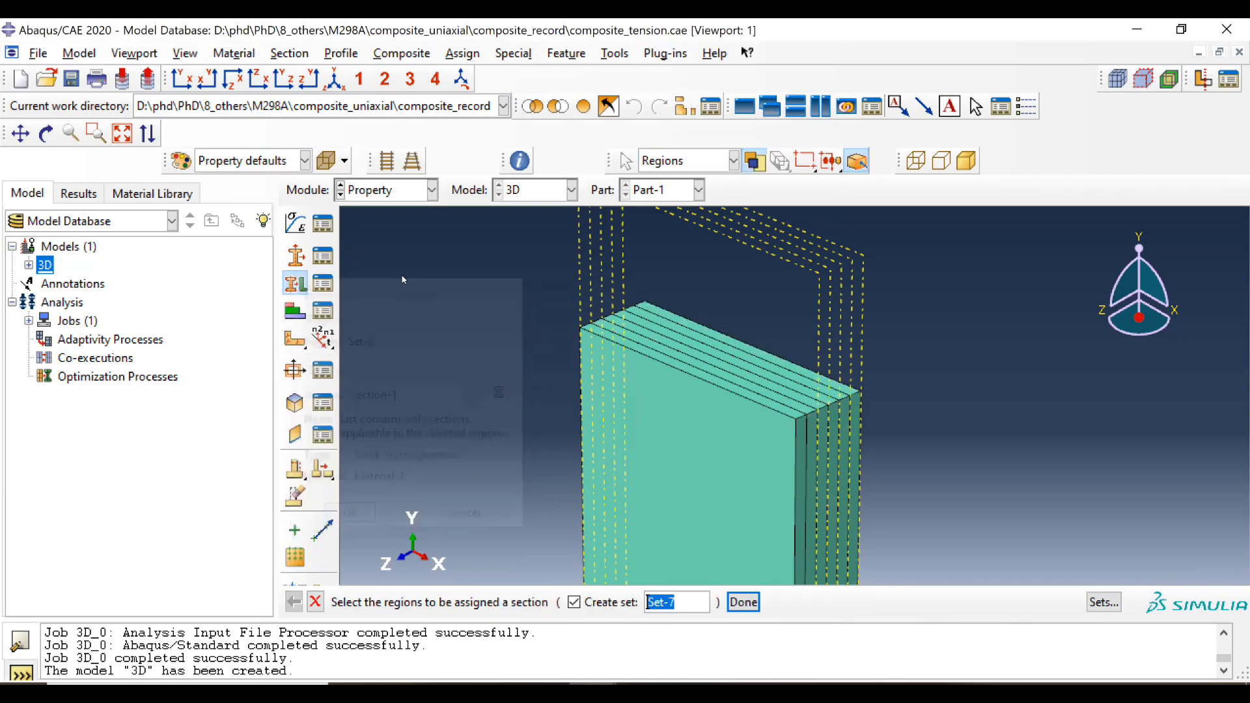
middle_click(358, 345)
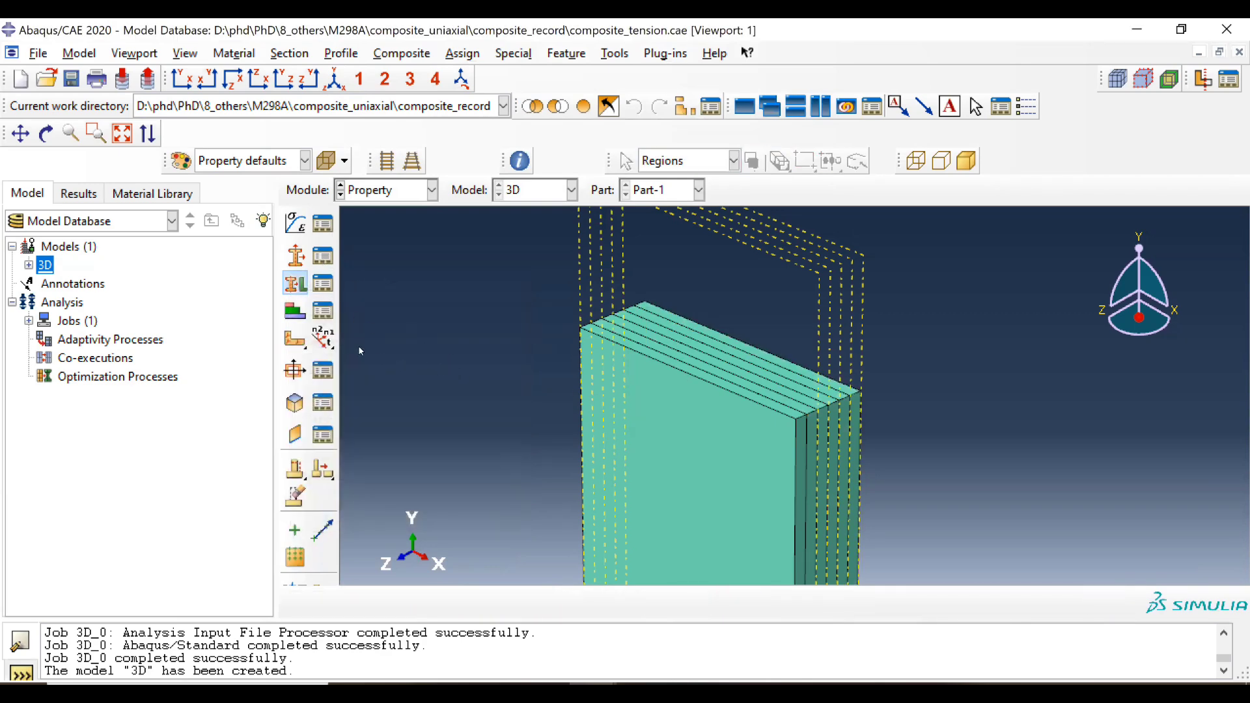
Start a material orientation assignment on all six layers using the default orientation or other method
middle_click_drag(597, 385, 576, 297, "ctrl+alt")
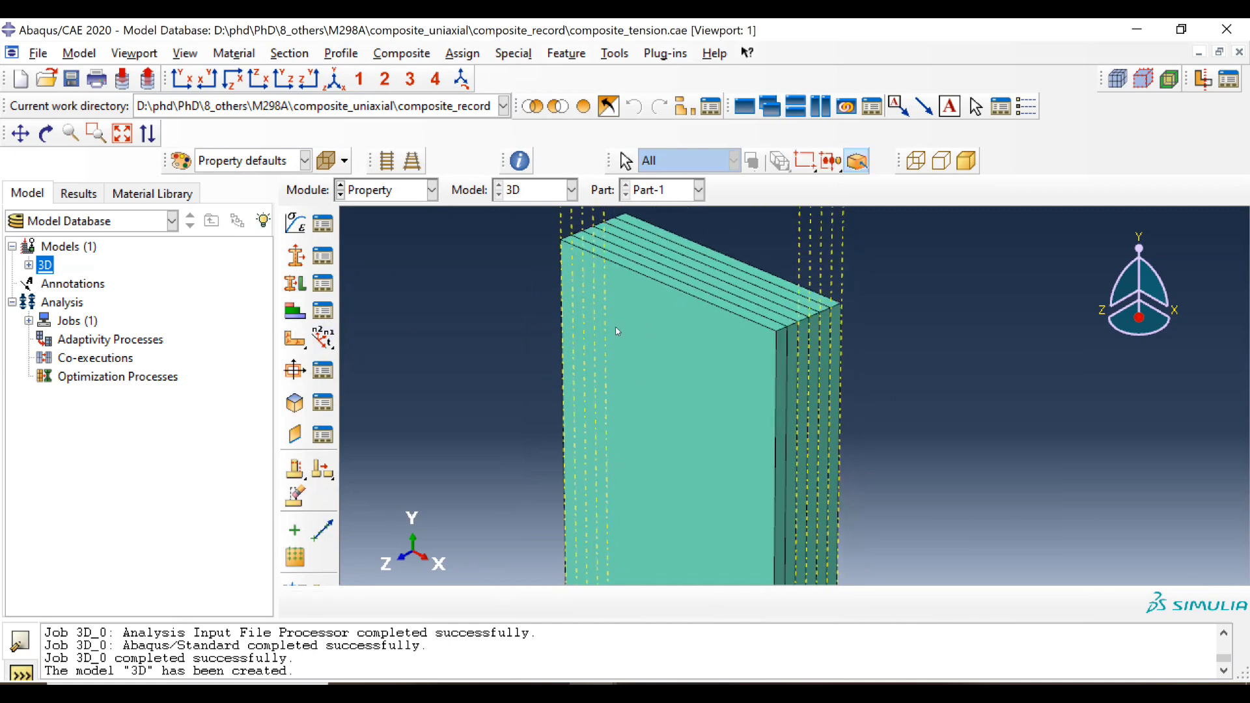
left_click(294, 338)
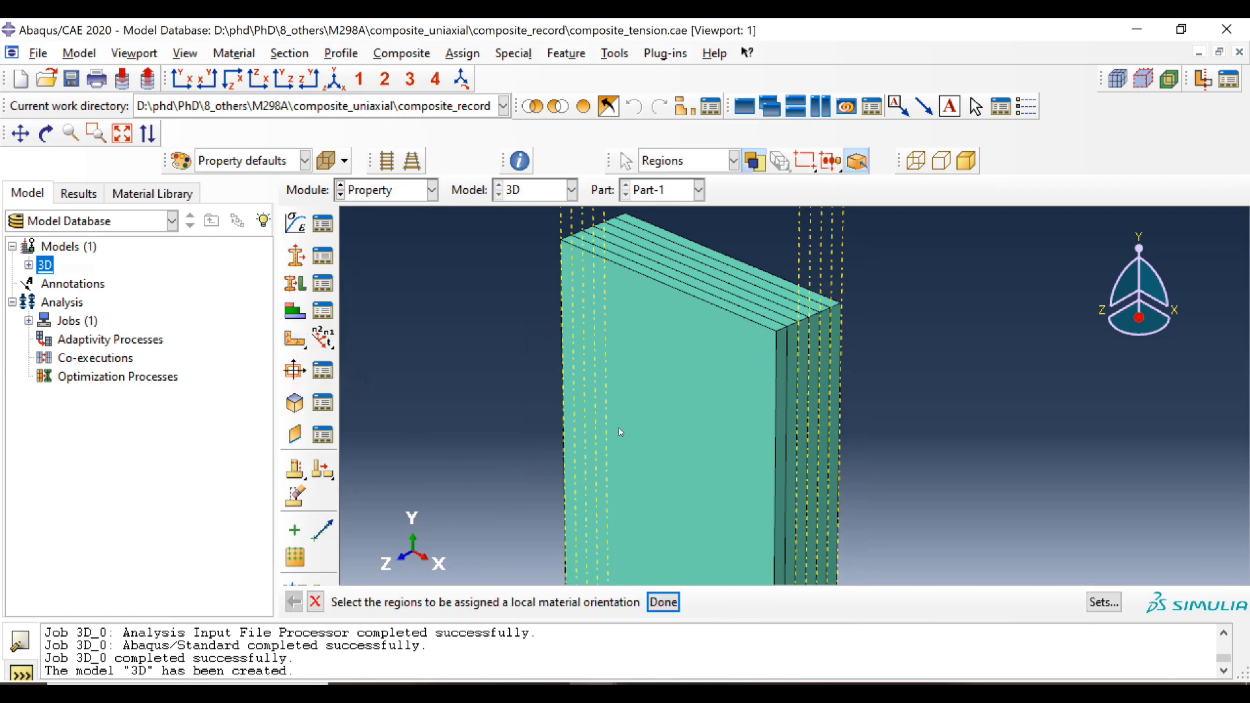
left_click_drag(521, 214, 864, 432)
middle_click(713, 462)
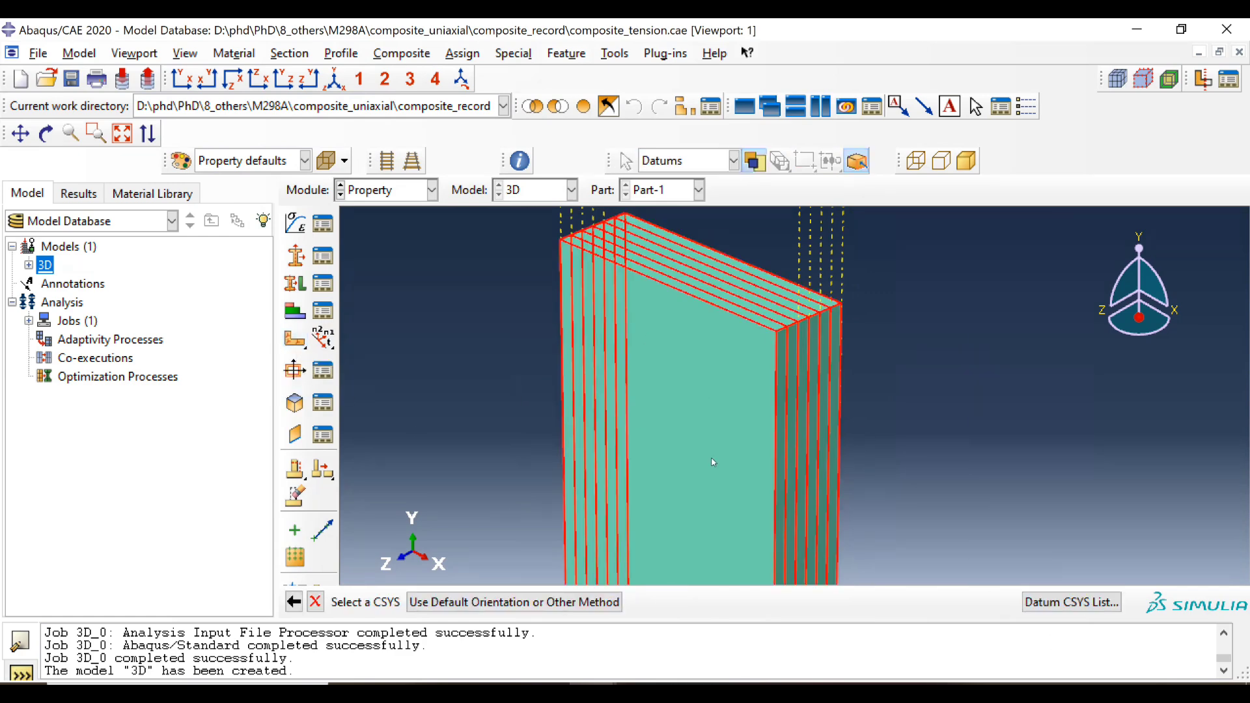
left_click(460, 610)
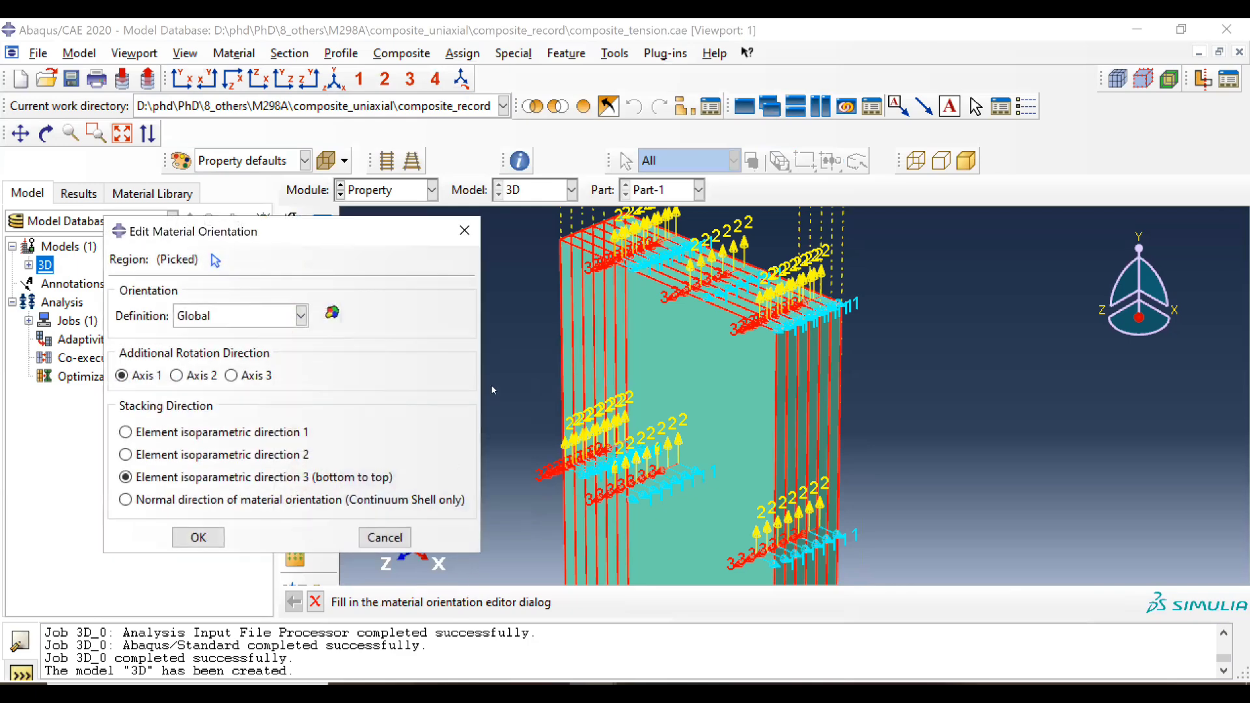
Define the layers' material orientation by the global coordinate system with an additional rotation of 90 degrees about Axis 3
scroll(650, 343, "down", 2)
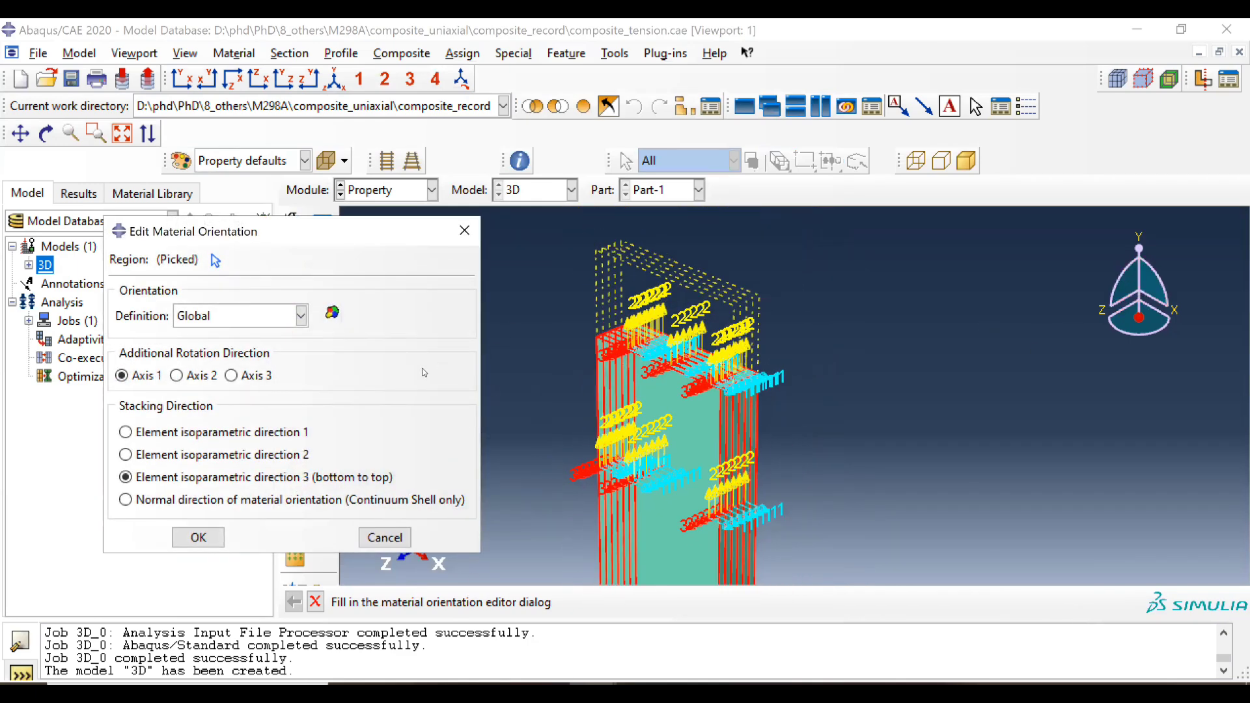
left_click(251, 313)
left_click(238, 338)
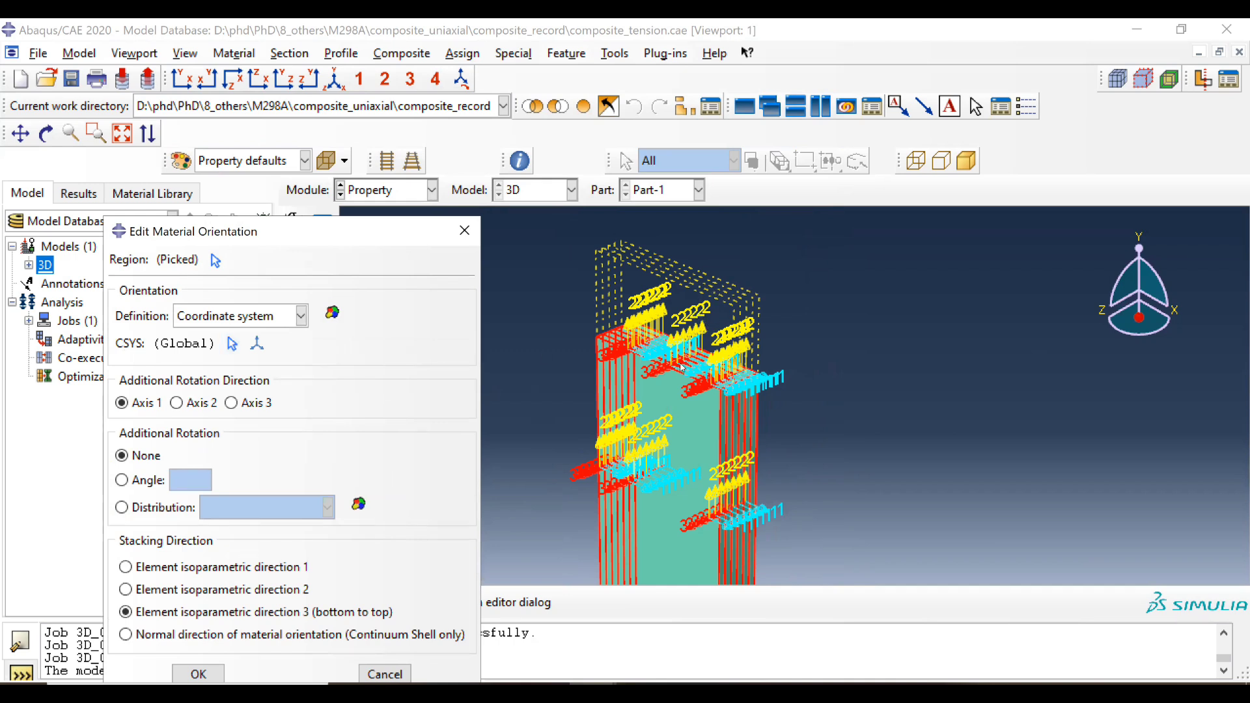
left_click(231, 402)
left_click(196, 479)
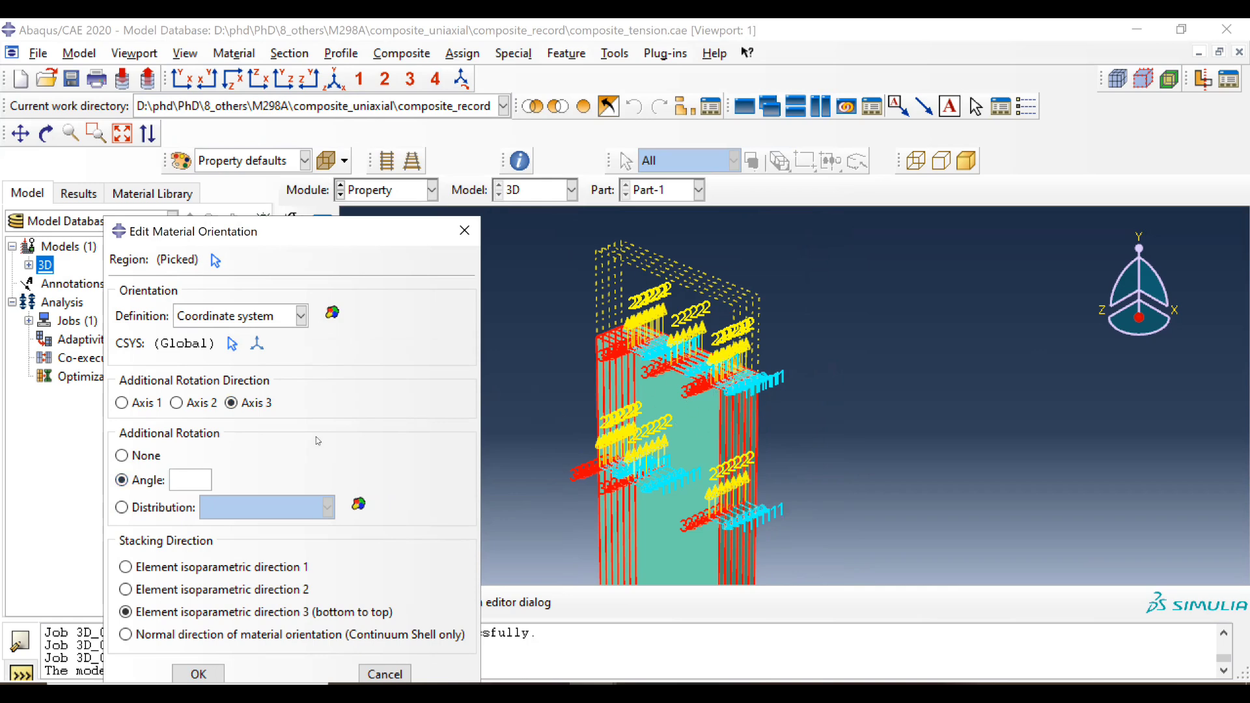
type("90")
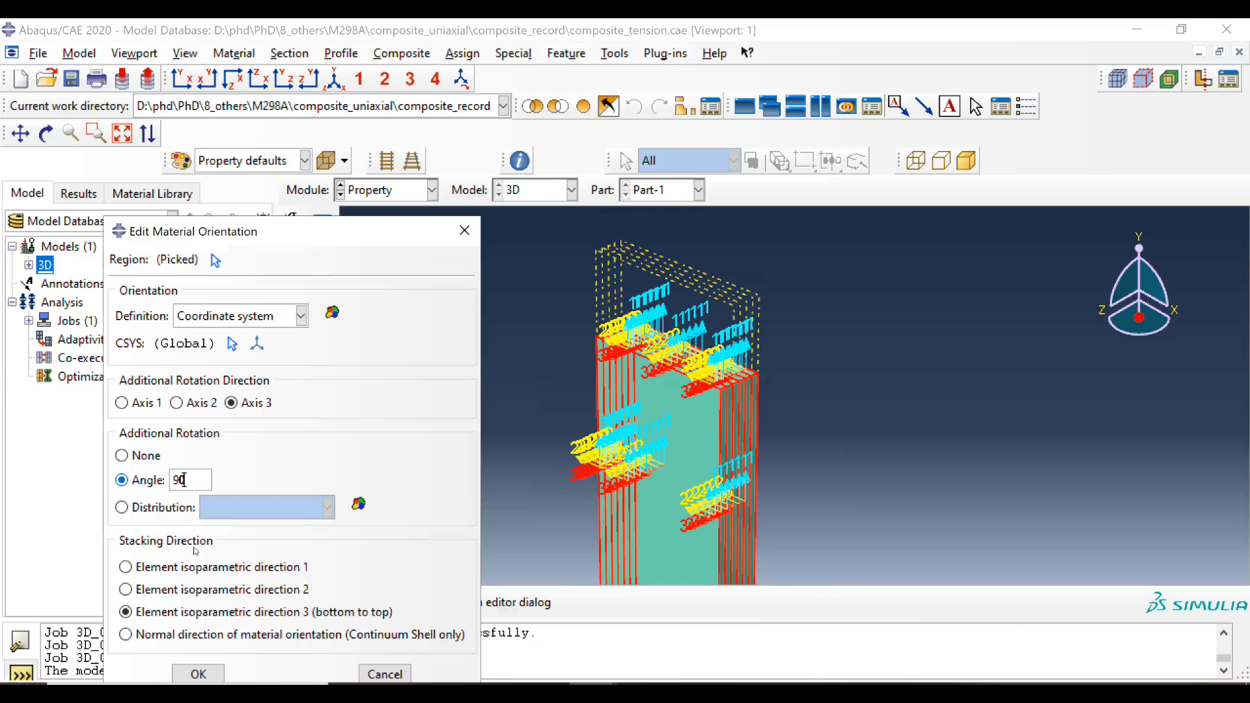
left_click(198, 673)
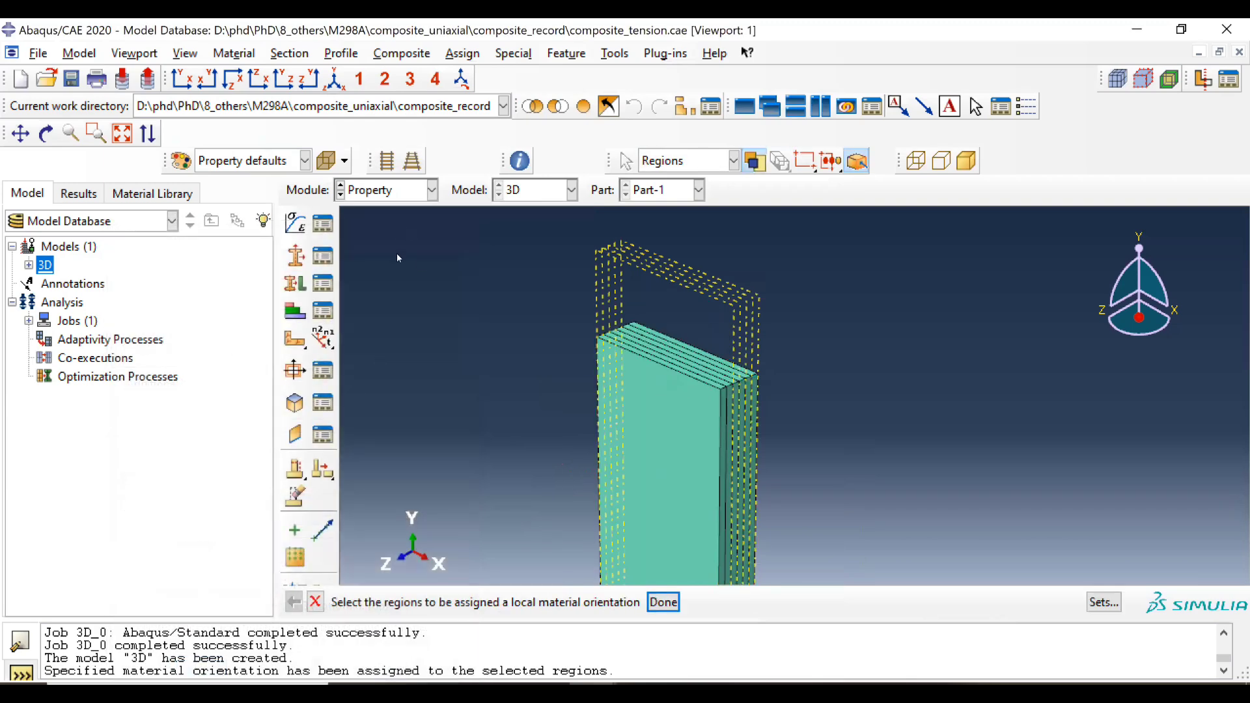
key("Escape")
Switch to the Assembly module and create an instance of the coupon part
left_click(369, 191)
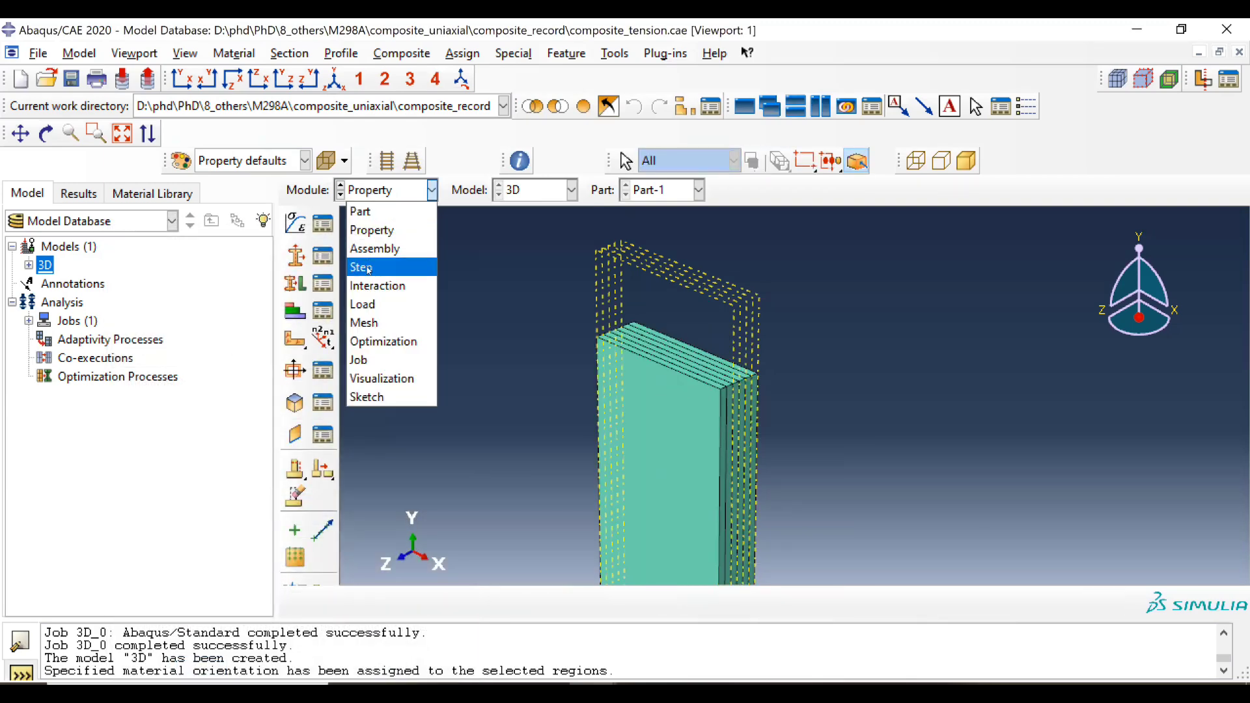
left_click(375, 248)
left_click(295, 223)
key("Return")
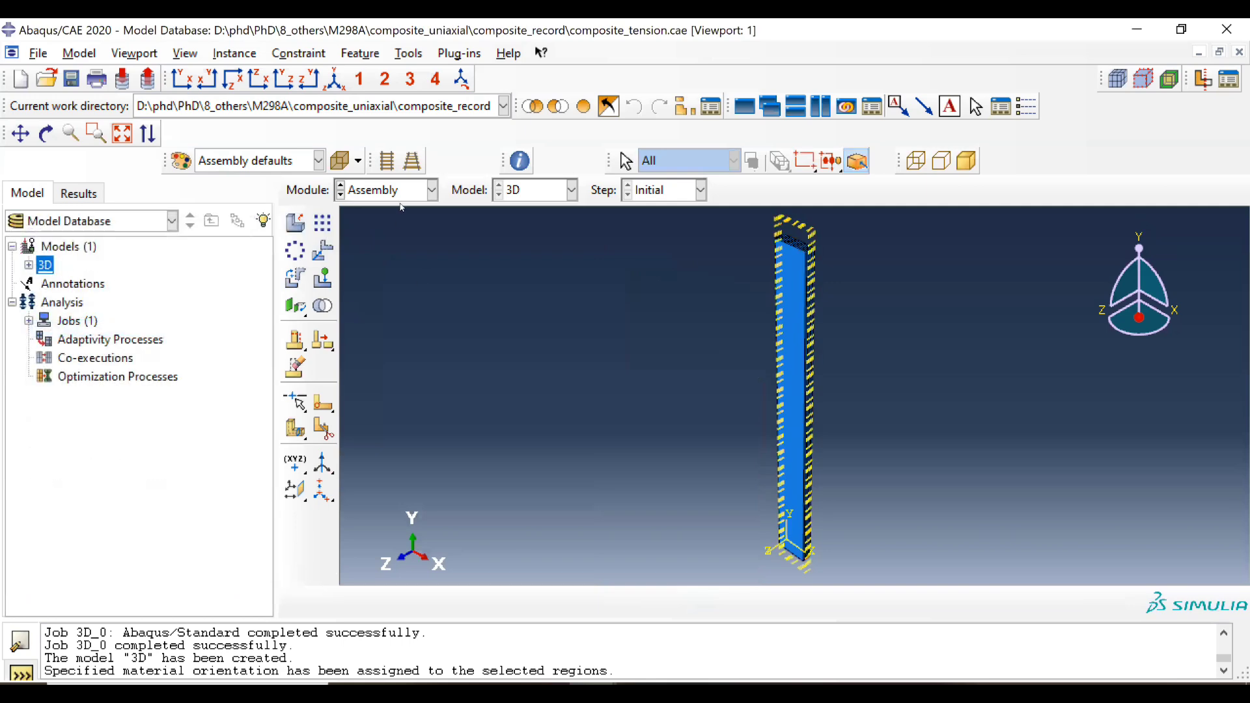
In the Step module, create a Static, General step after Initial with the default settings
left_click(384, 191)
left_click(374, 264)
left_click(295, 222)
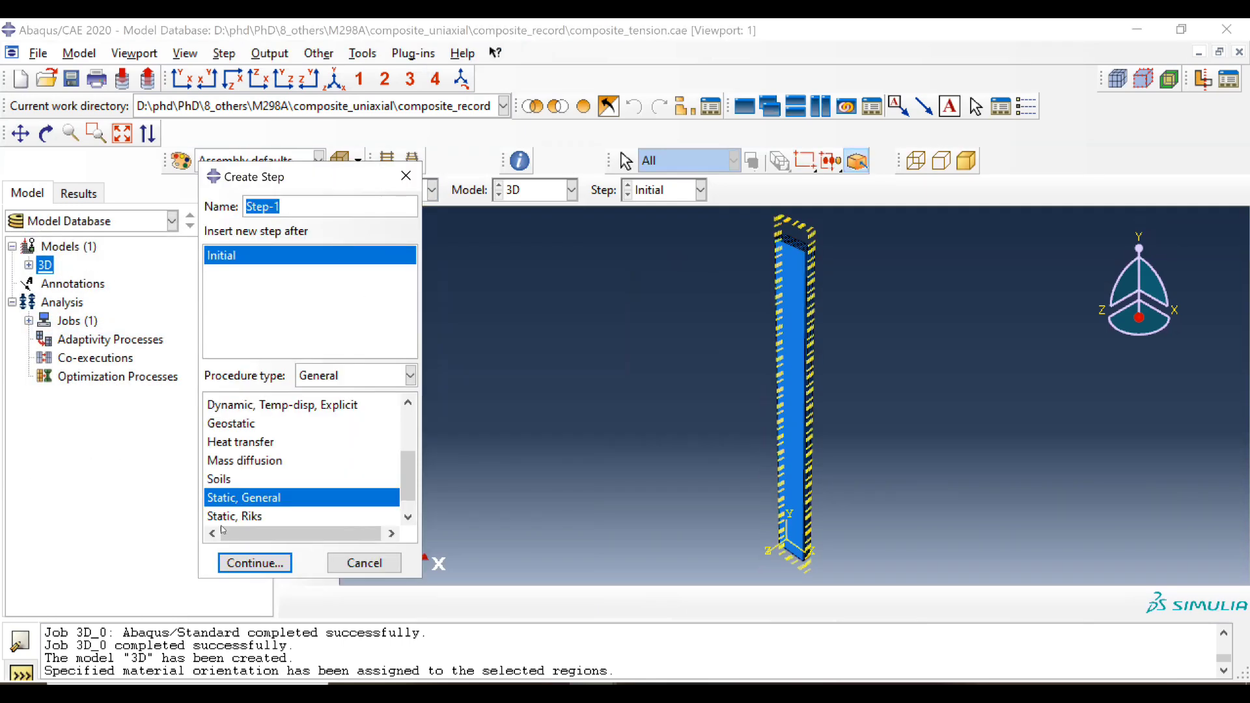
left_click(252, 562)
left_click(286, 582)
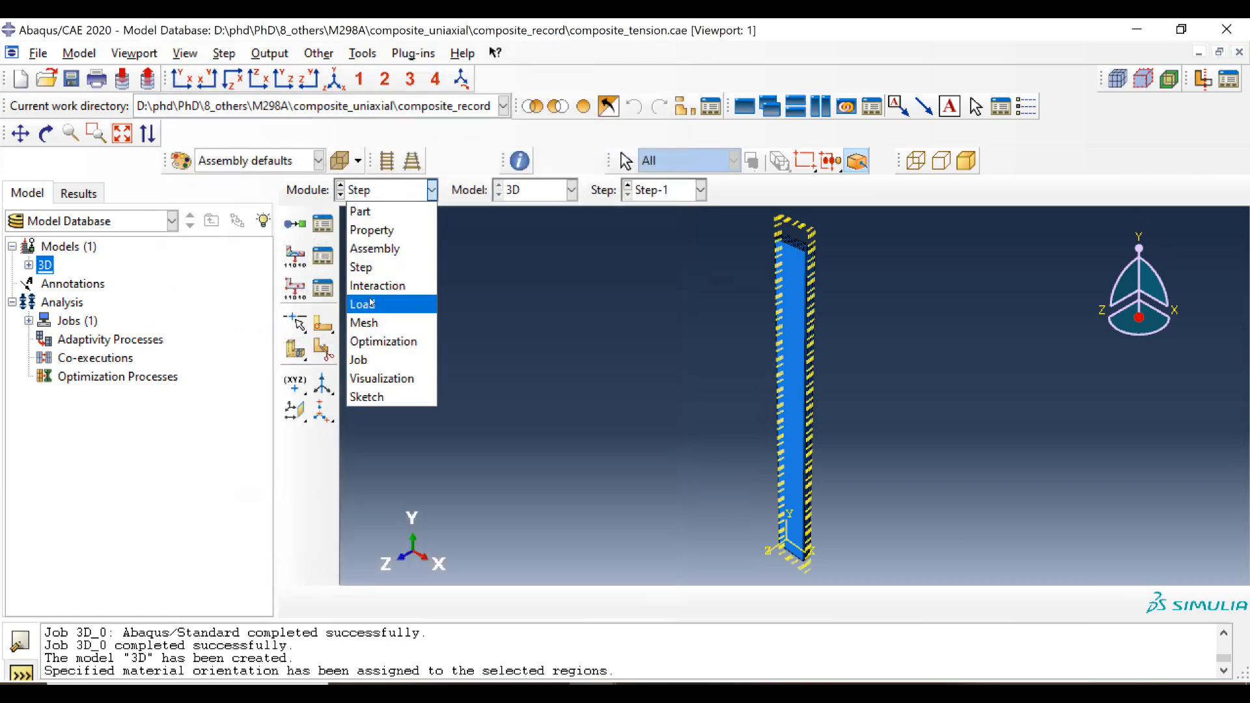
Switch to the Load module
left_click(366, 304)
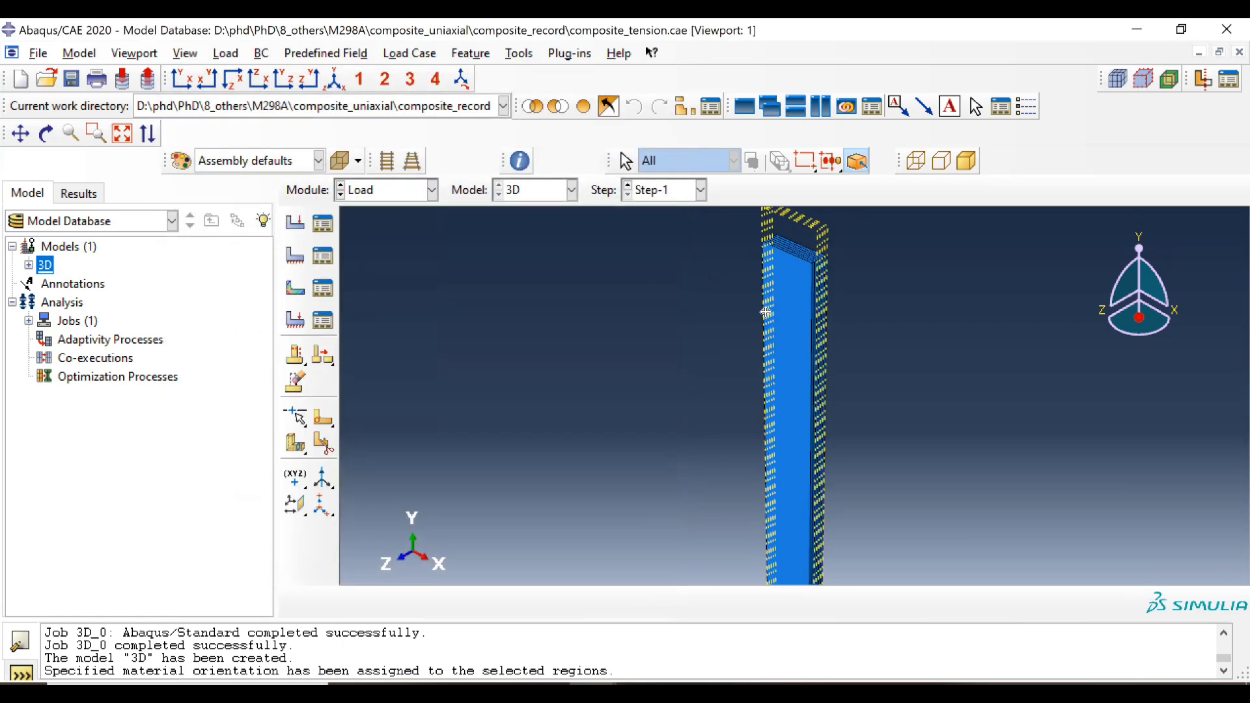
scroll(762, 311, "up", 3)
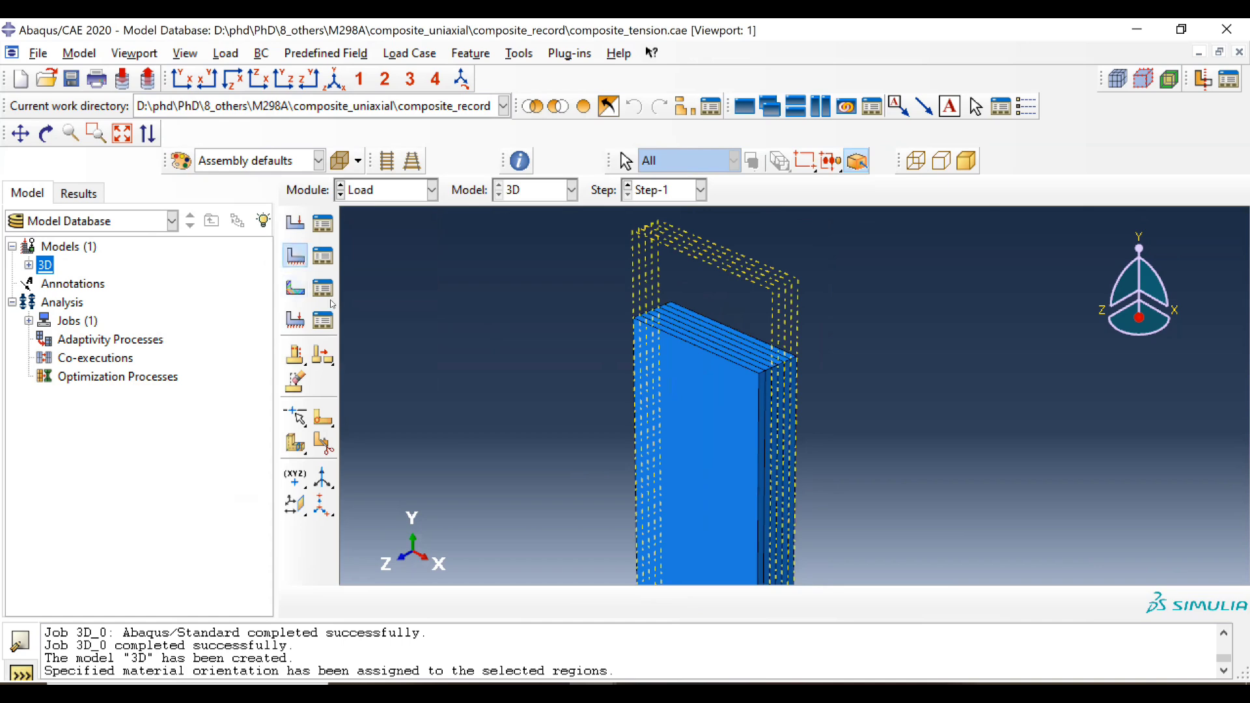
left_click(295, 255)
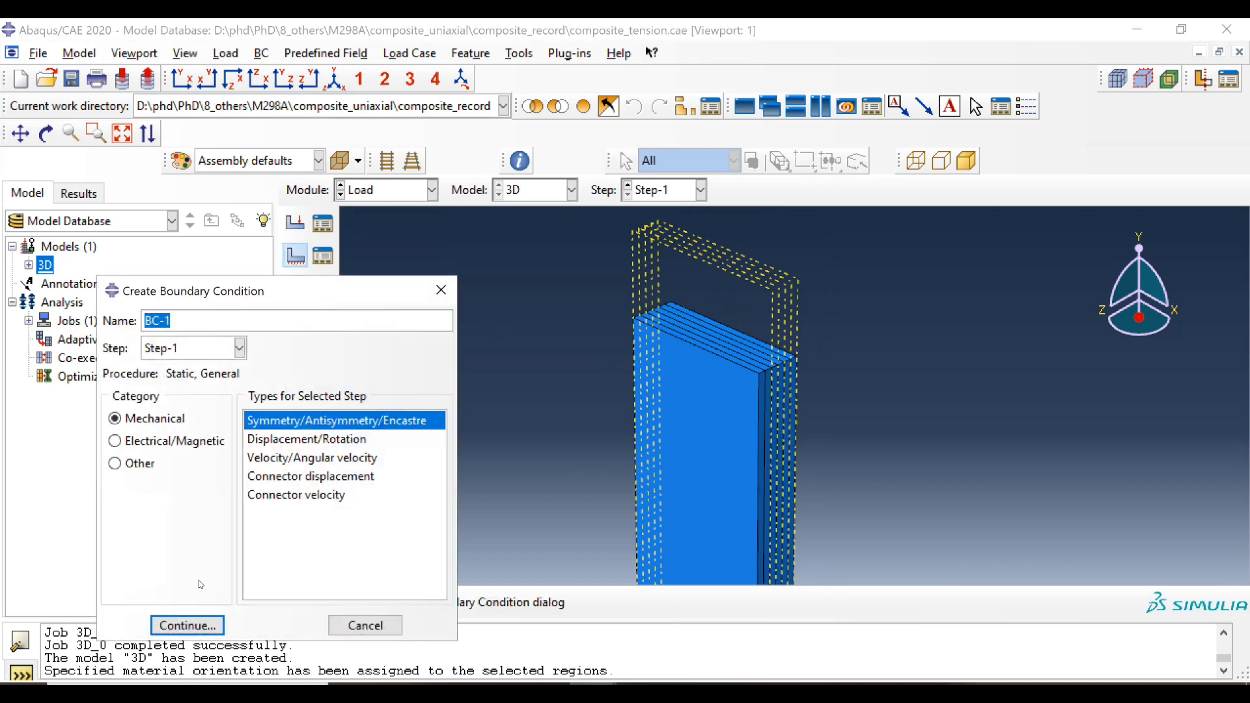
left_click(187, 625)
scroll(669, 366, "up", 2)
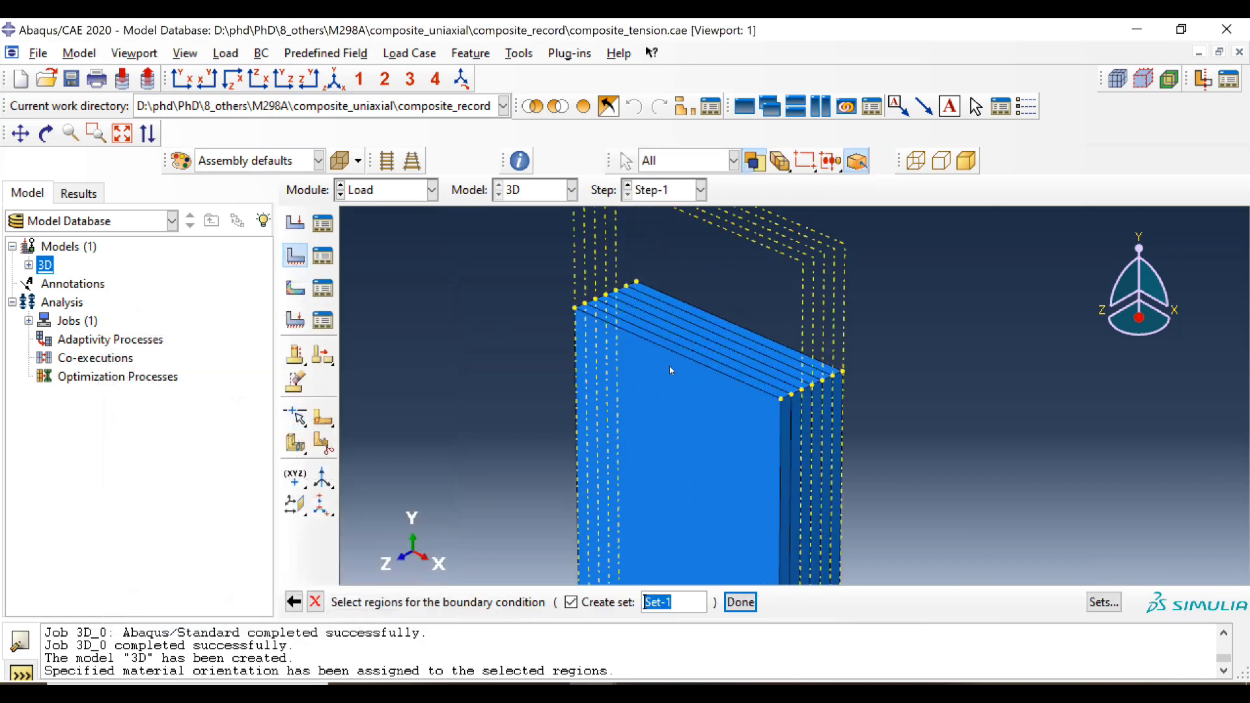
left_click(688, 357)
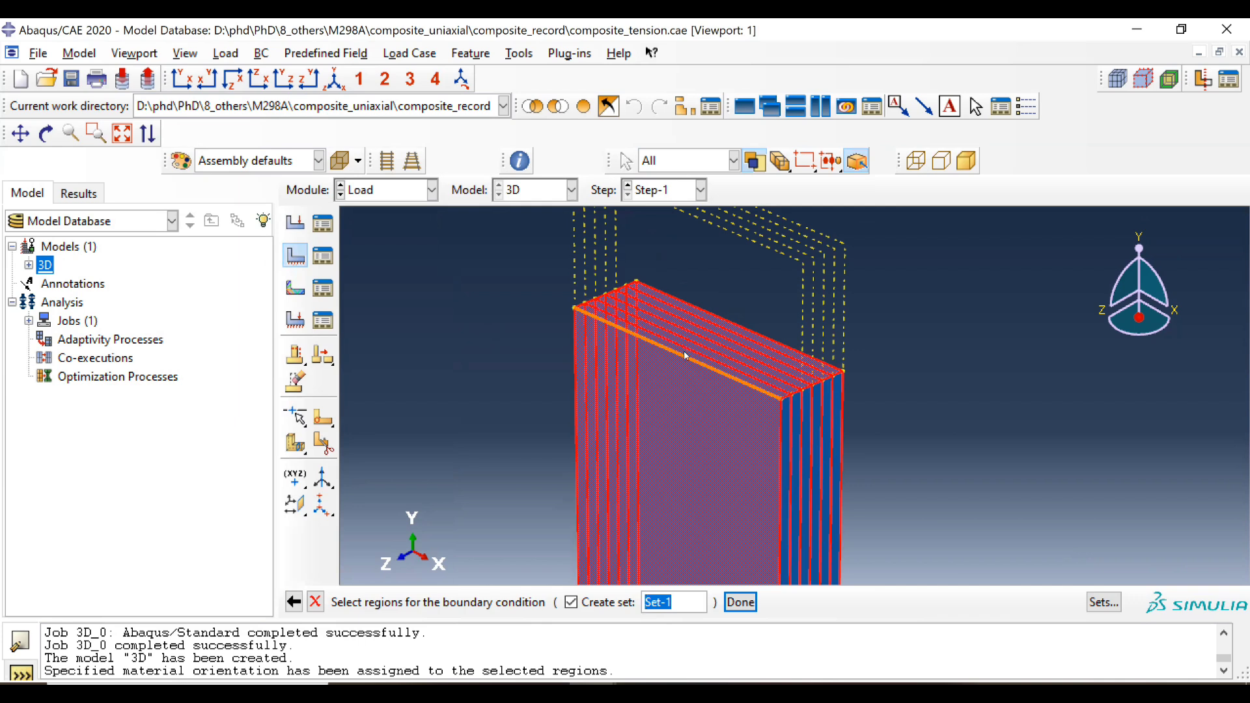
left_click(690, 355)
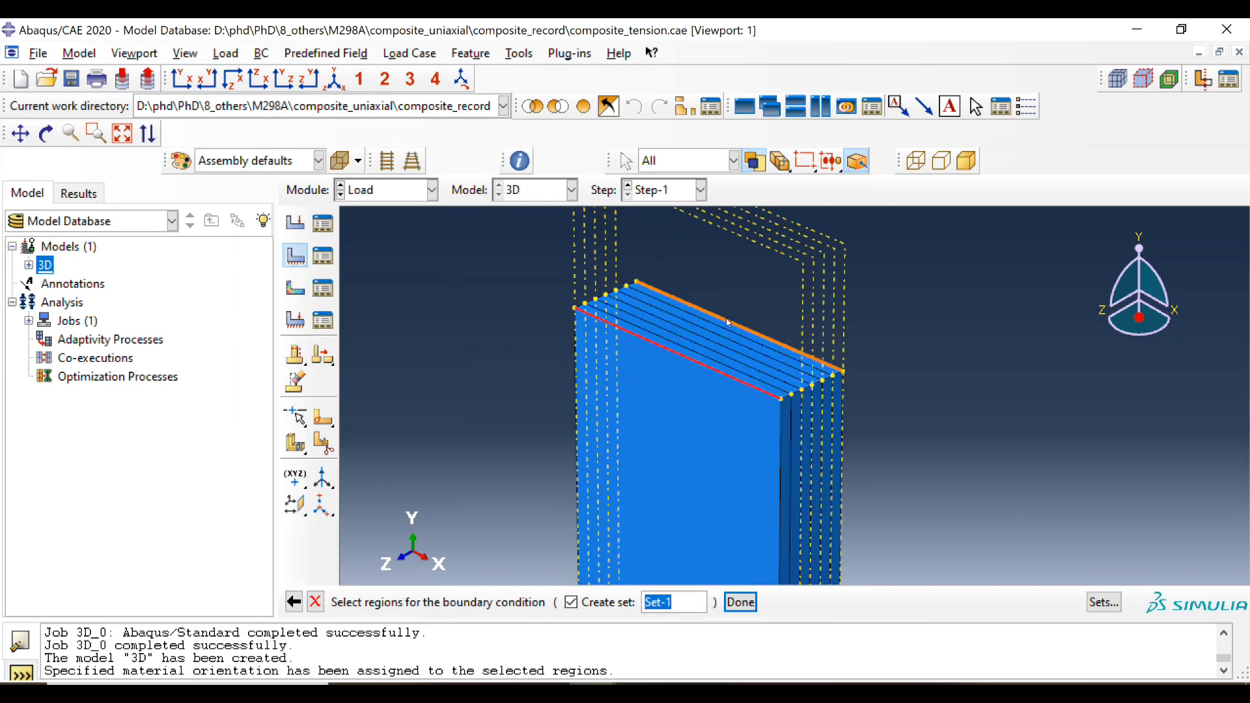
left_click(723, 326)
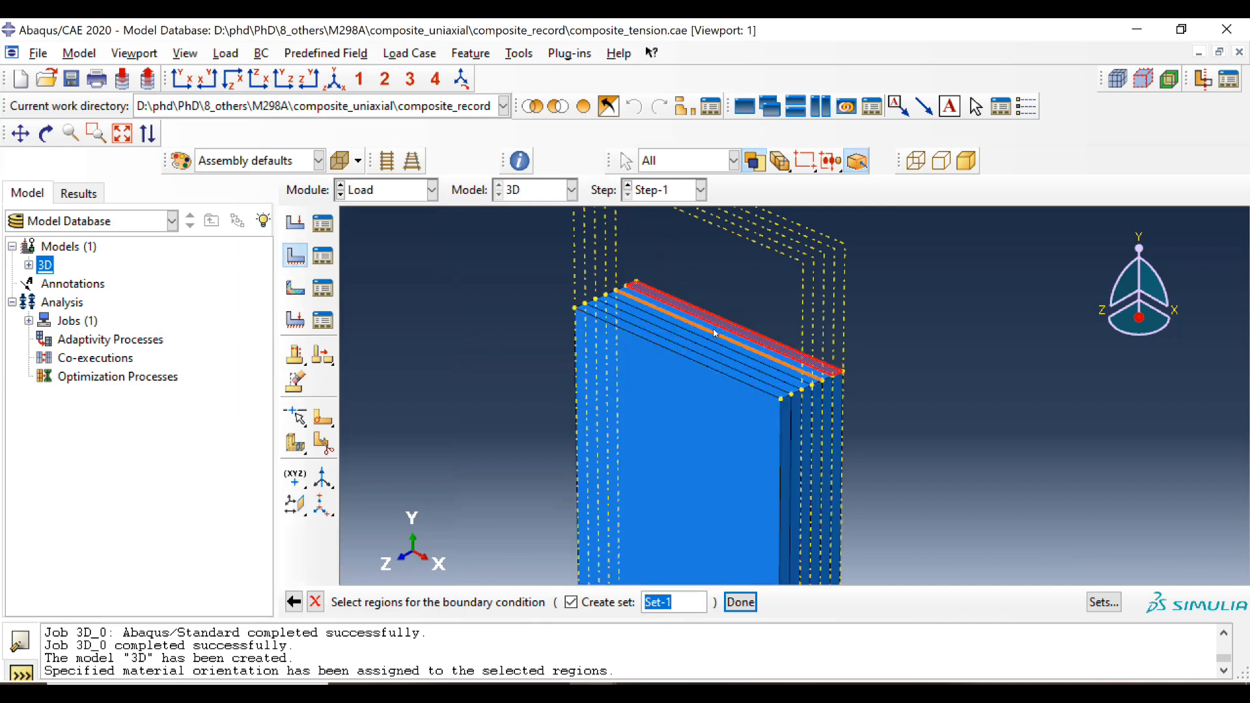
scroll(716, 335, "up", 6)
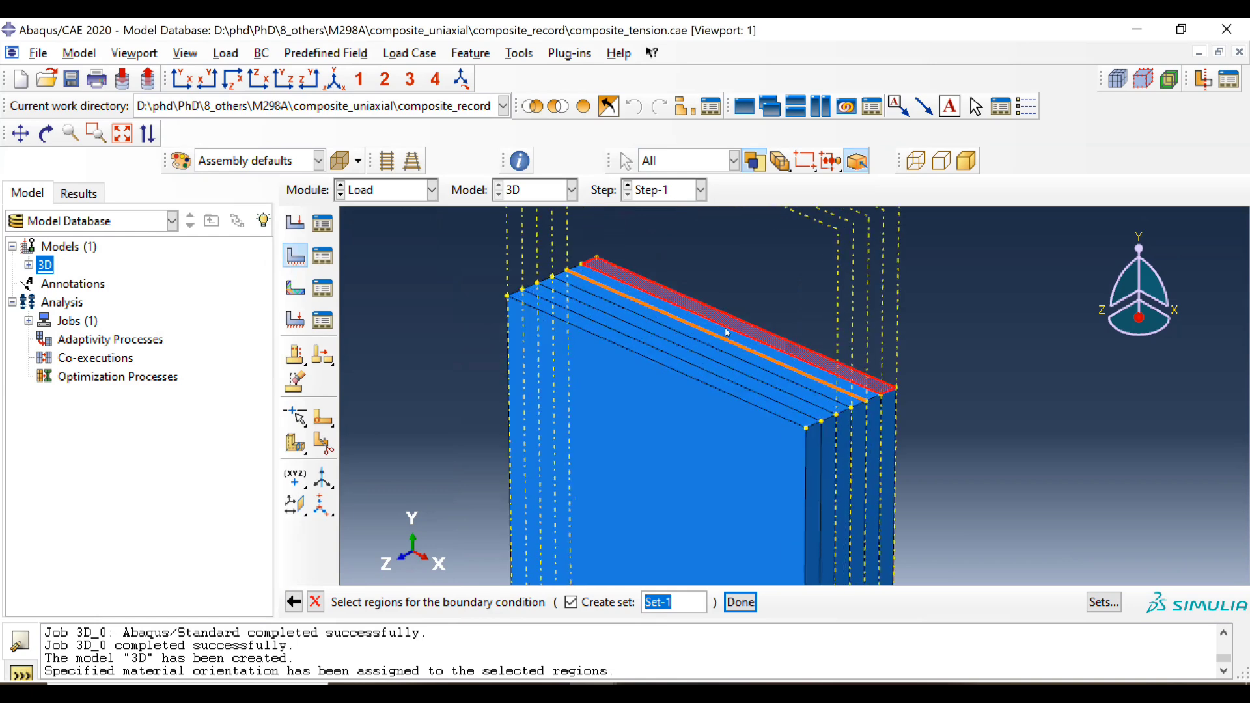
left_click(713, 338, "shift")
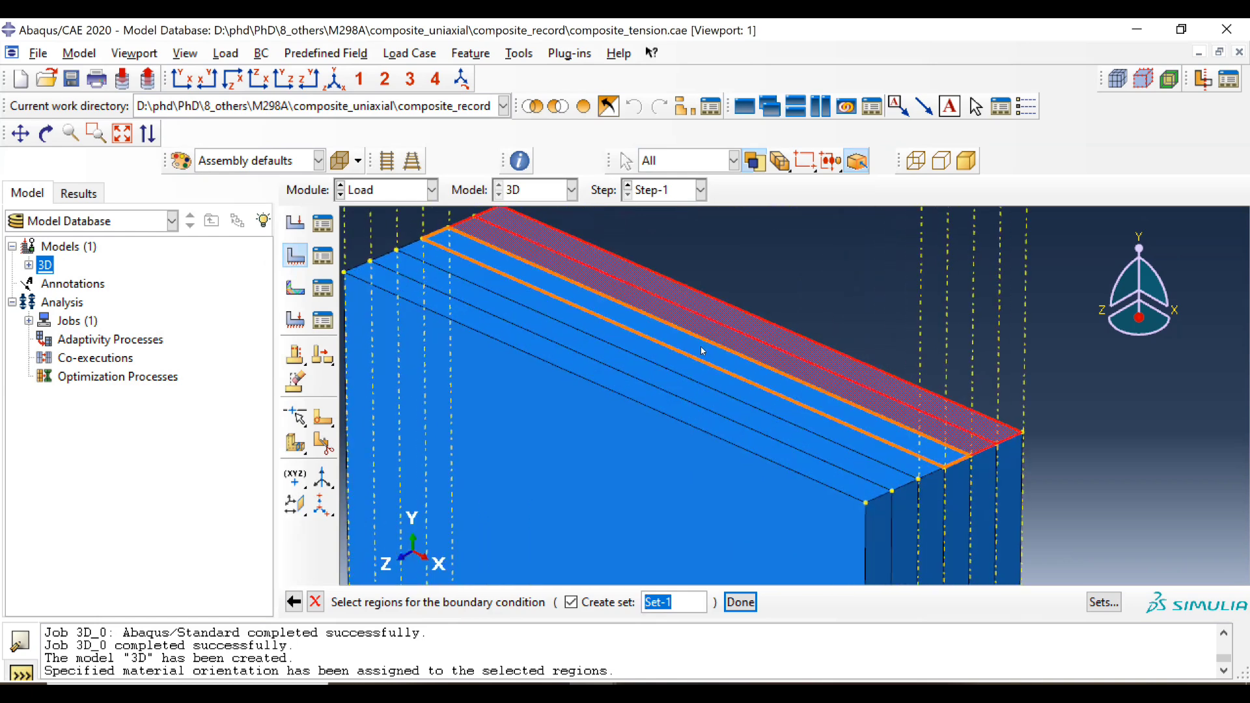
left_click(693, 359, "shift")
left_click(685, 367, "shift")
left_click(671, 385, "shift")
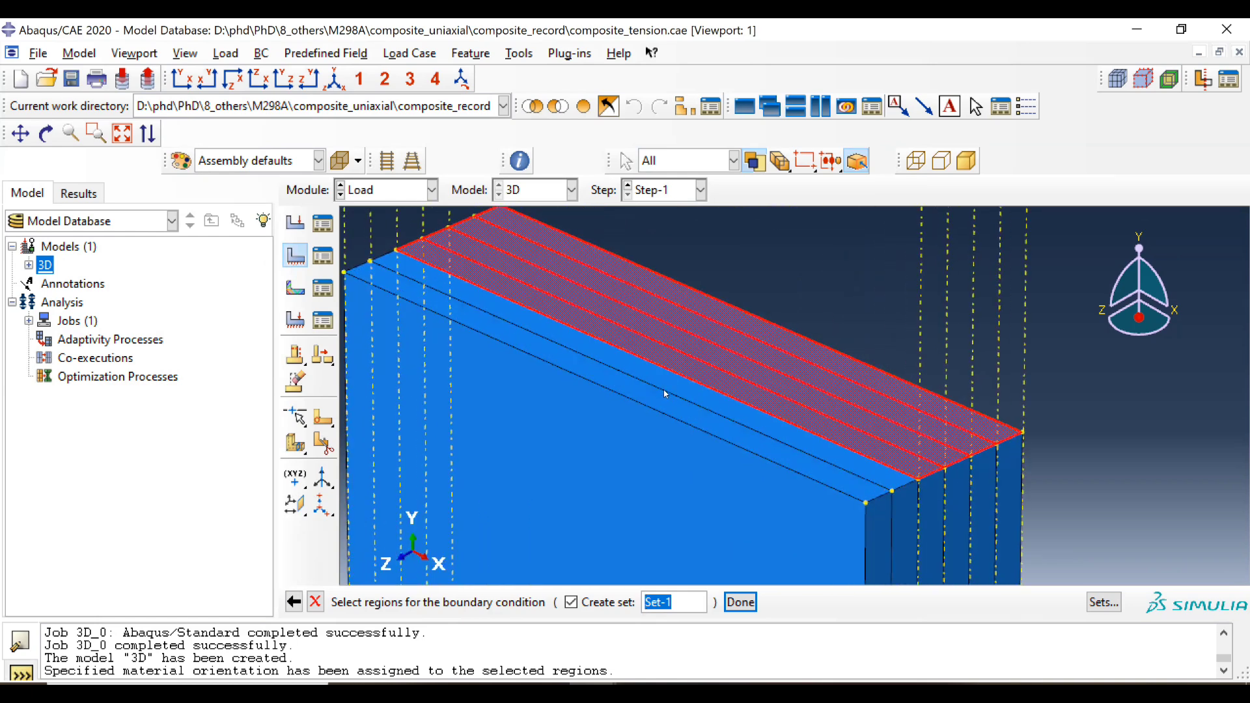
left_click(658, 403, "shift")
middle_click(658, 403)
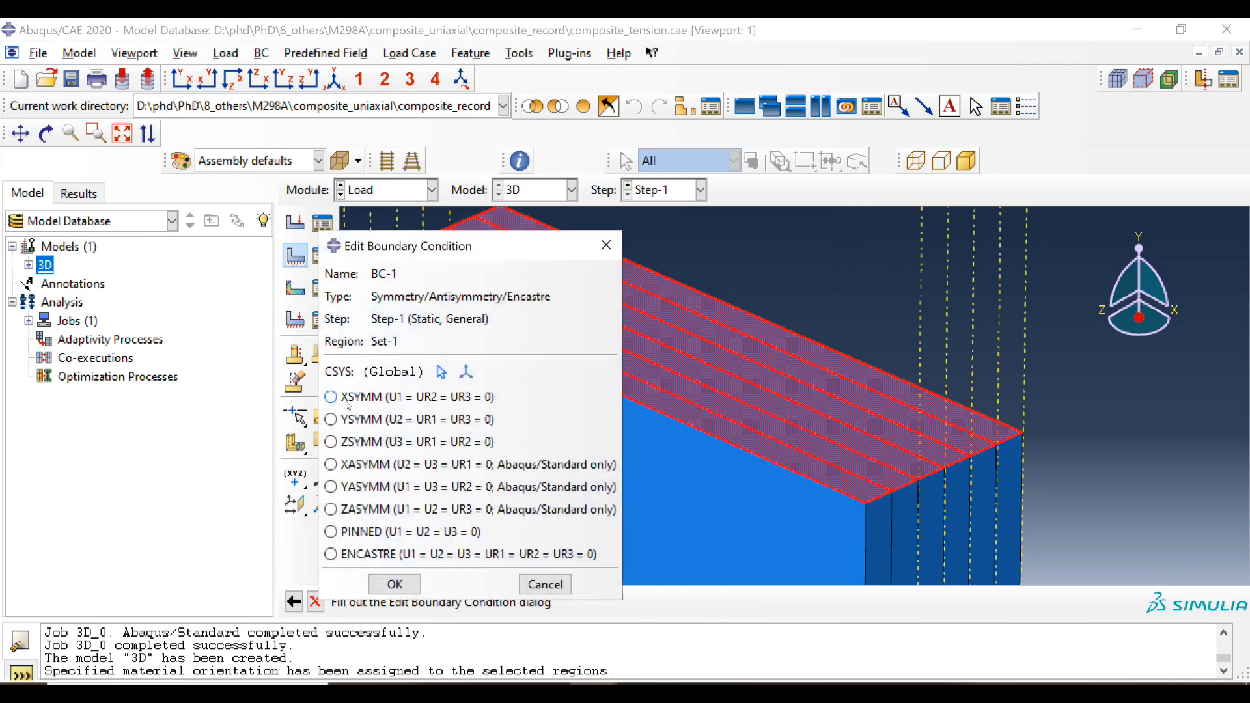
left_click(606, 246)
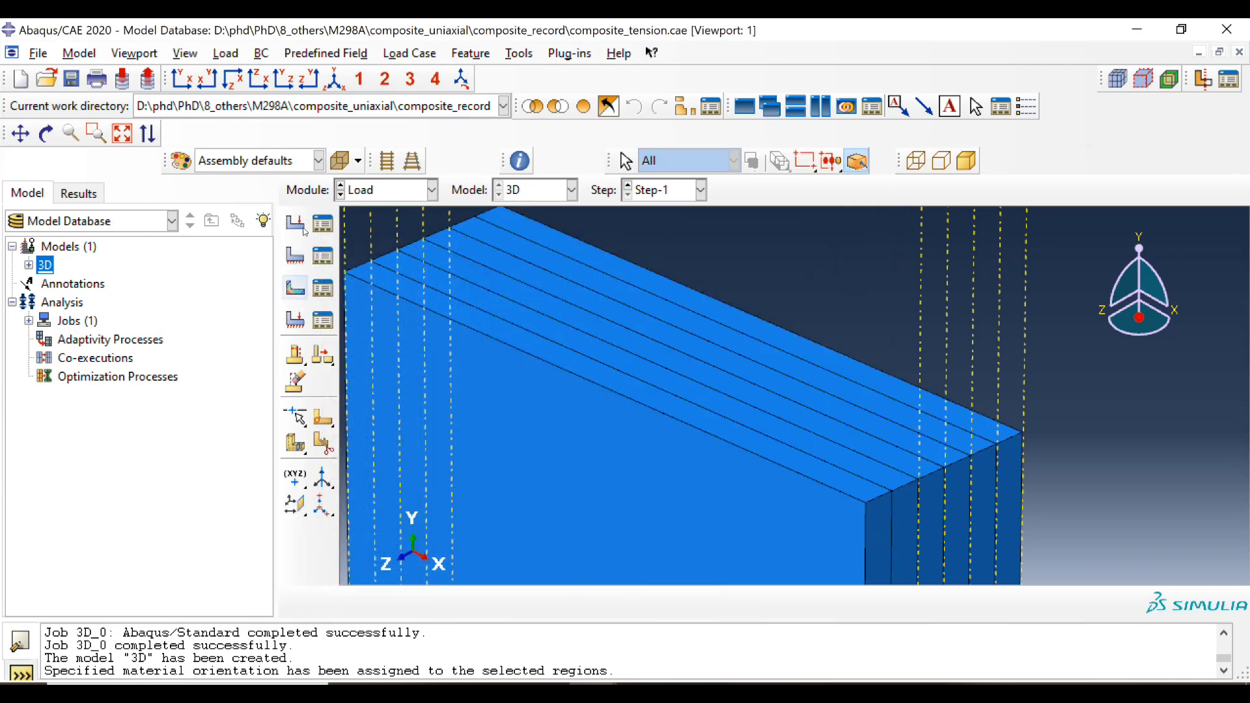
Start a Displacement/Rotation boundary condition in Step-1 on the six layer faces at the coupon's upper end
left_click(296, 255)
double_click(298, 418)
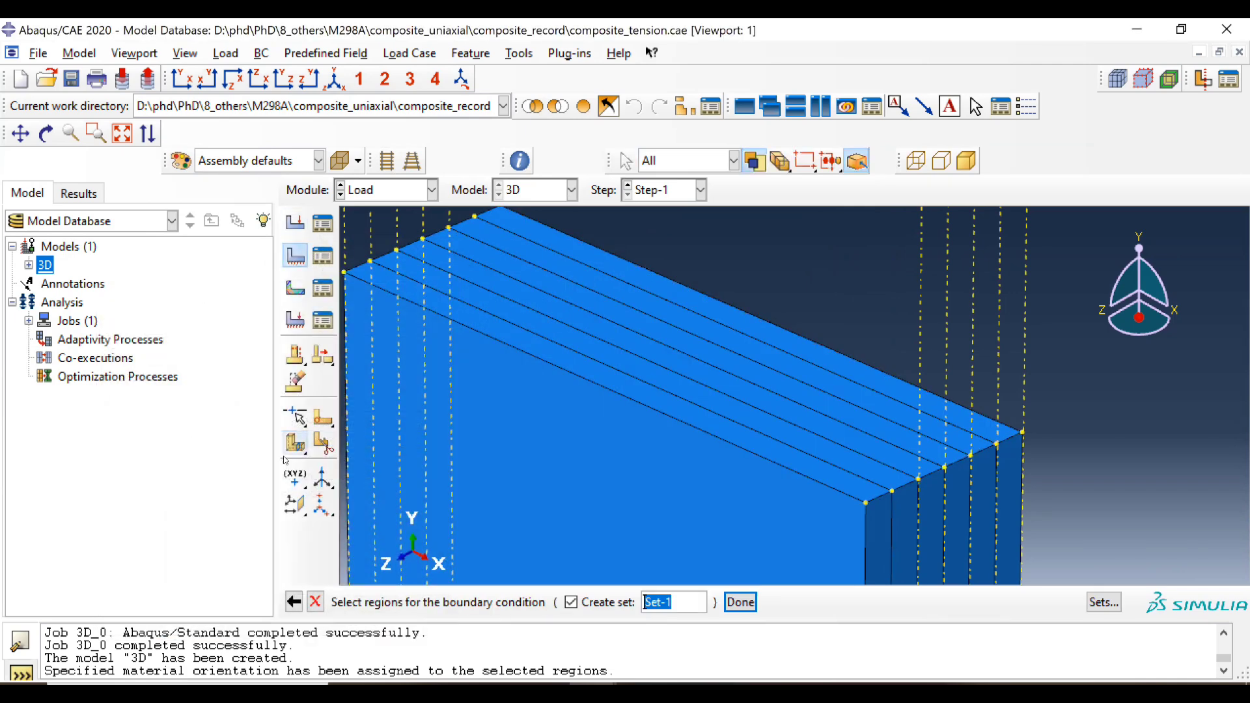
left_click(612, 381)
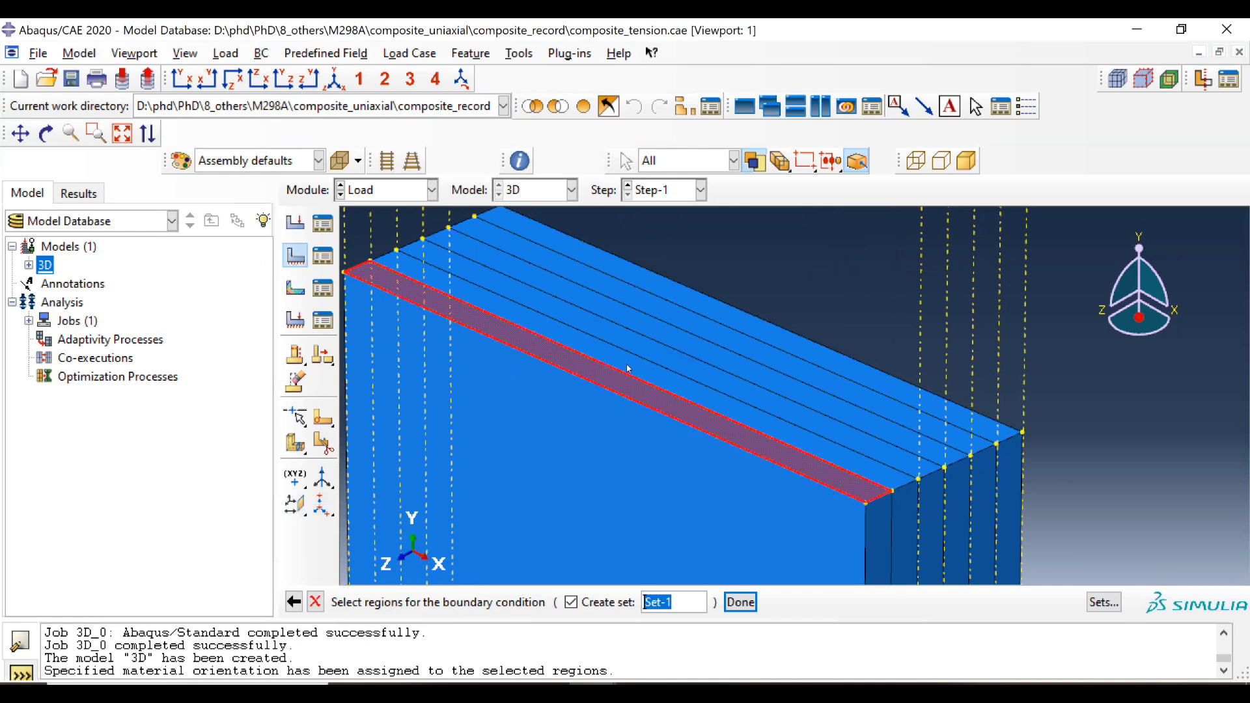
left_click(628, 363, "shift")
left_click(640, 350, "shift")
left_click(667, 325, "shift")
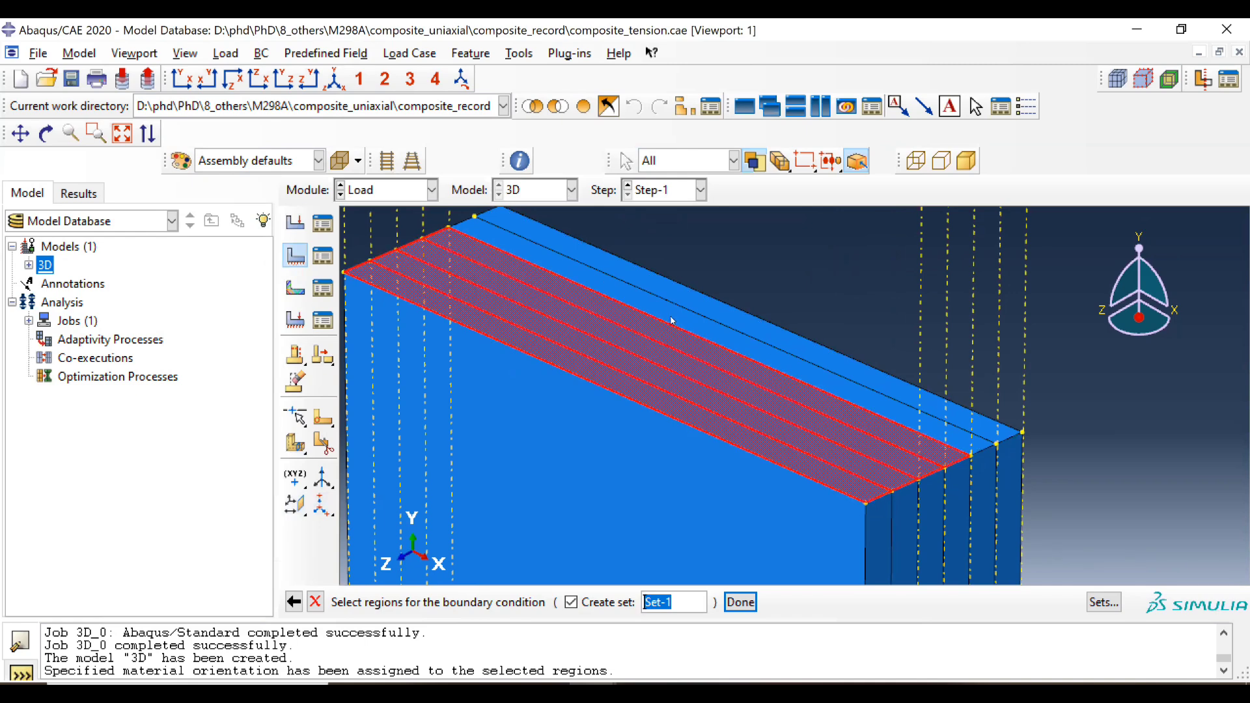
left_click(684, 305, "shift")
middle_click(618, 339)
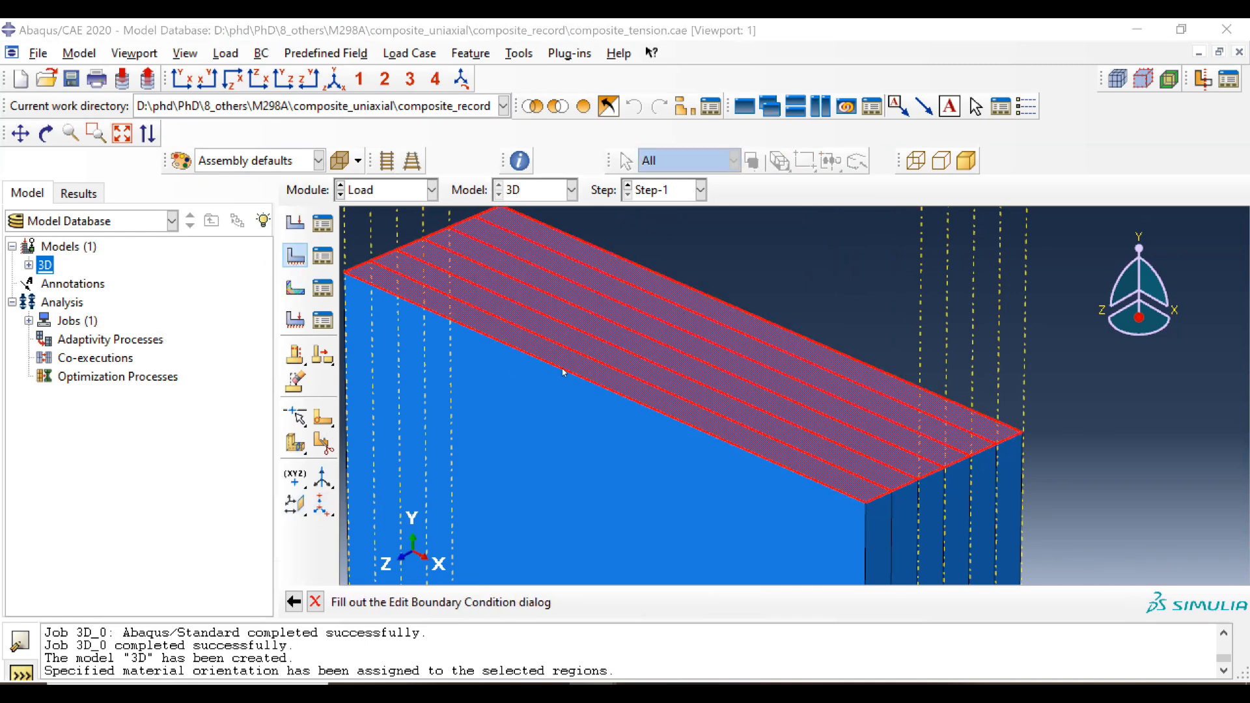
Set the upper-end displacement U2 to 1, with U1, U3, UR1, UR2 and UR3 all at 0
left_click(226, 357)
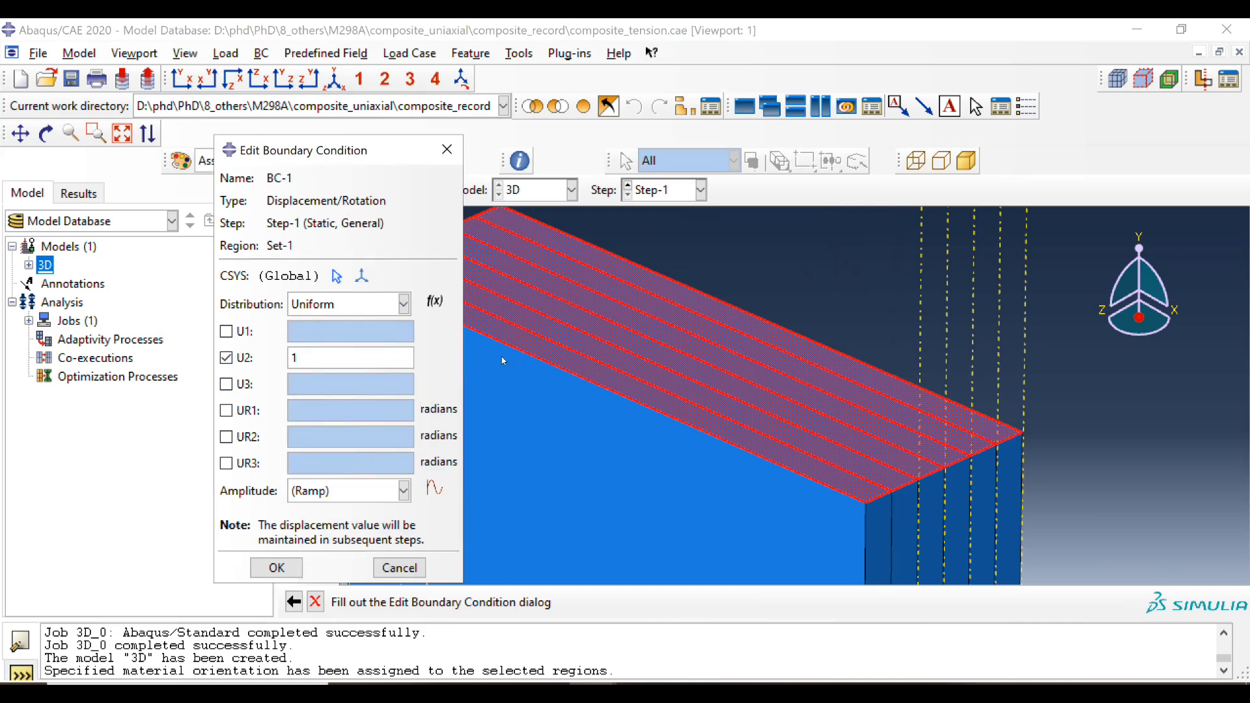
type("1")
left_click(245, 332)
left_click(242, 384)
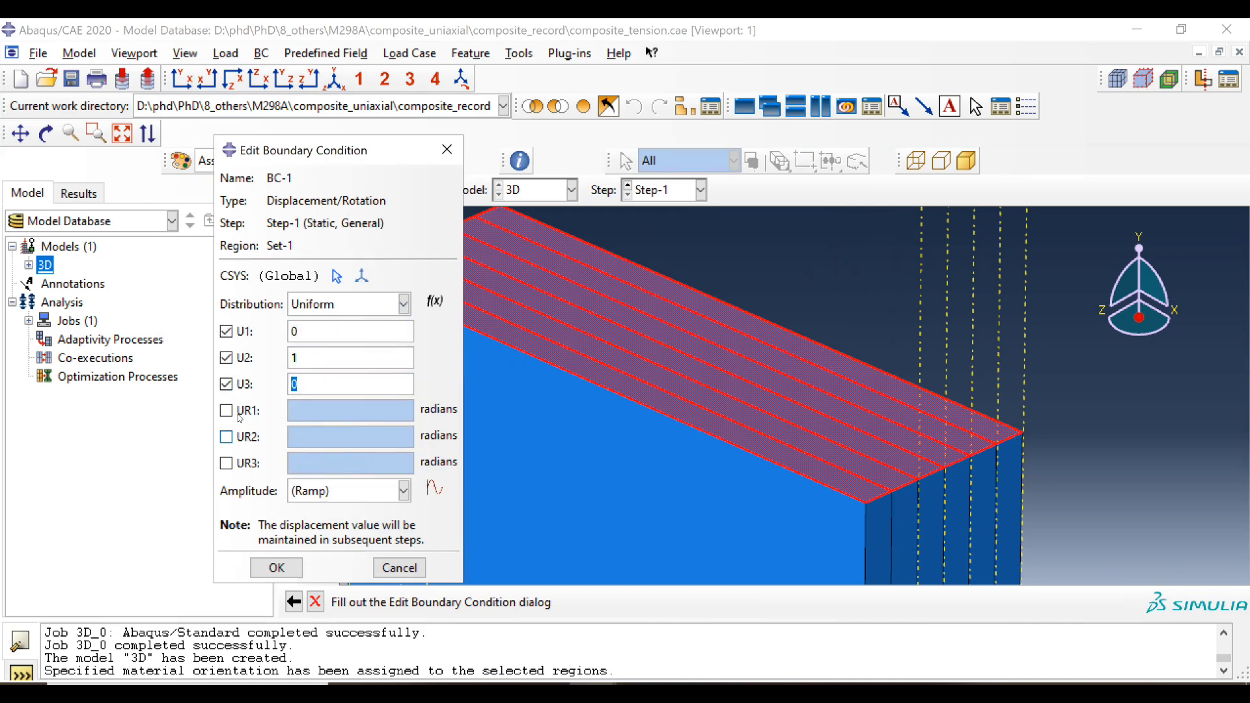
left_click(242, 410)
left_click(239, 436)
left_click(242, 463)
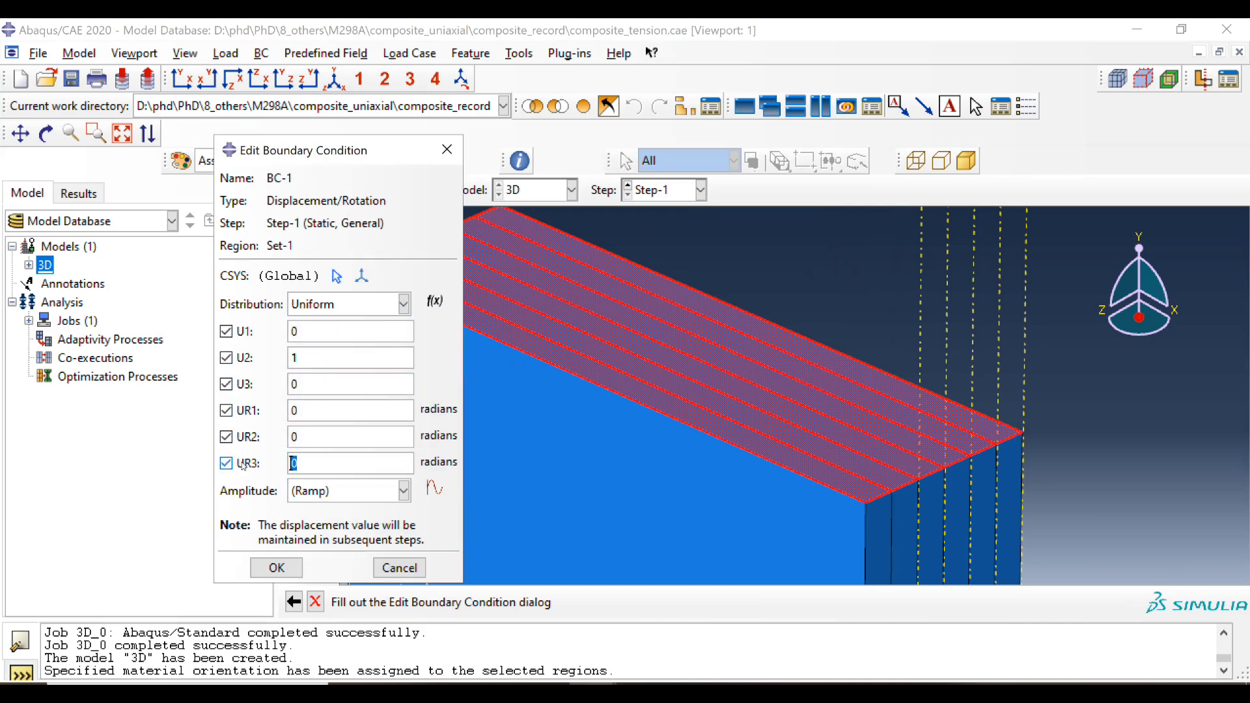
left_click(276, 567)
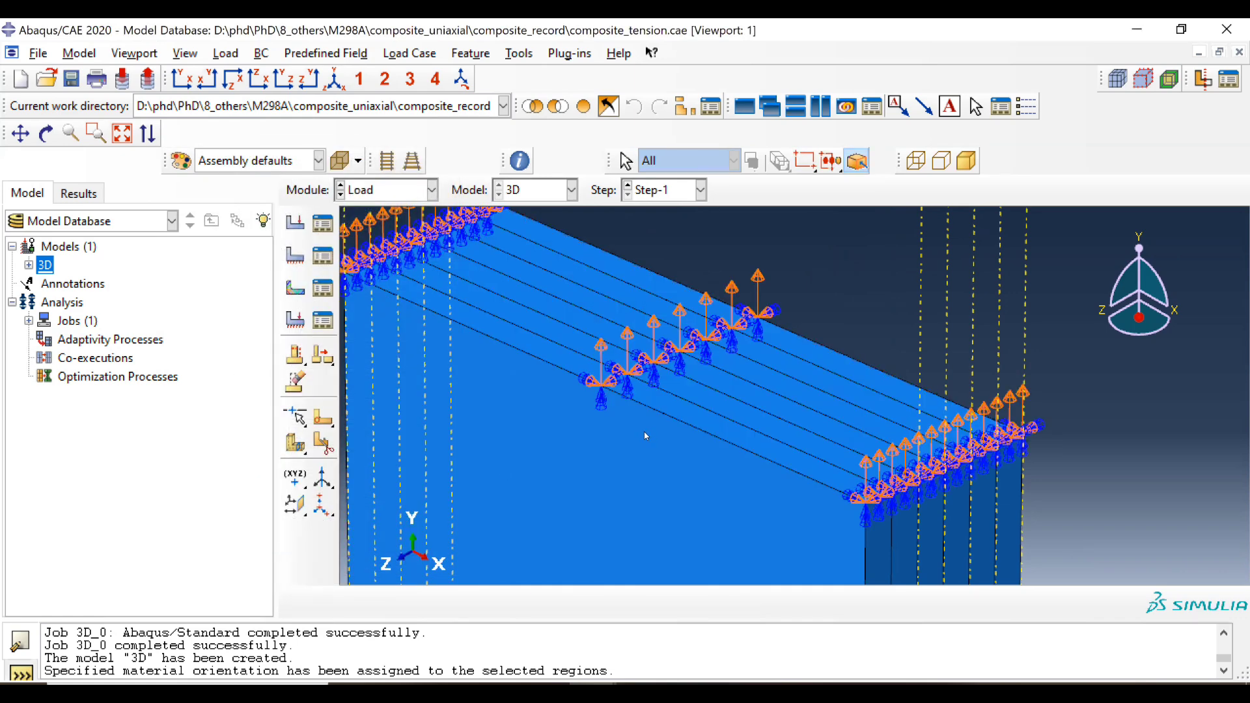
Start a second mechanical boundary condition in Step-1 of type Symmetry/Antisymmetry/Encastre for the coupon's lower end
scroll(643, 432, "down", 2)
scroll(563, 444, "down", 2)
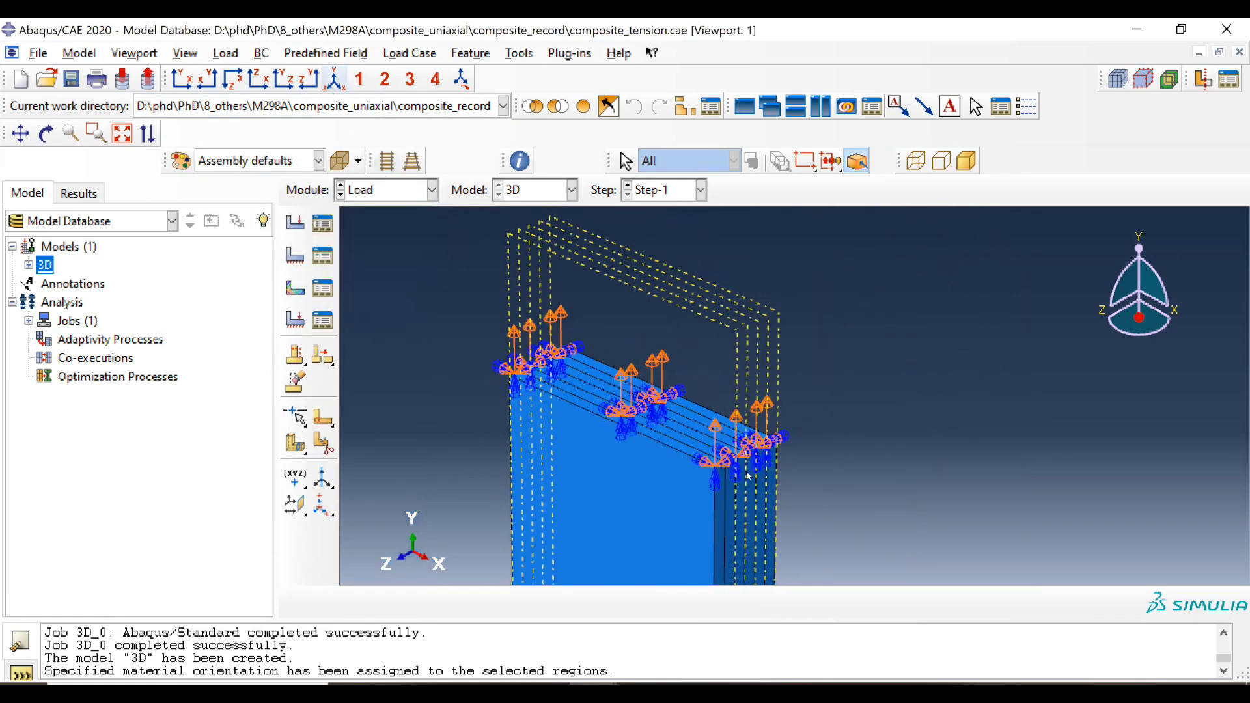
left_click(333, 79)
left_click(45, 133)
left_click_drag(748, 365, 778, 349)
key("Escape")
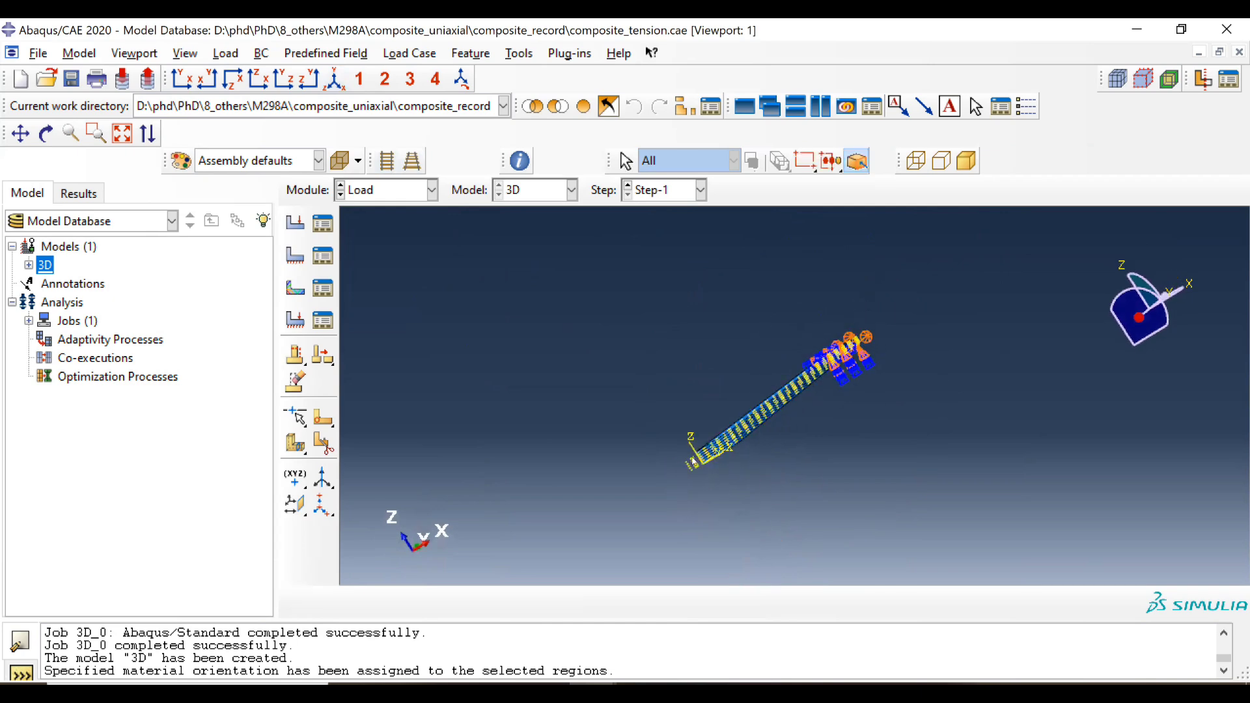
scroll(693, 443, "up", 6)
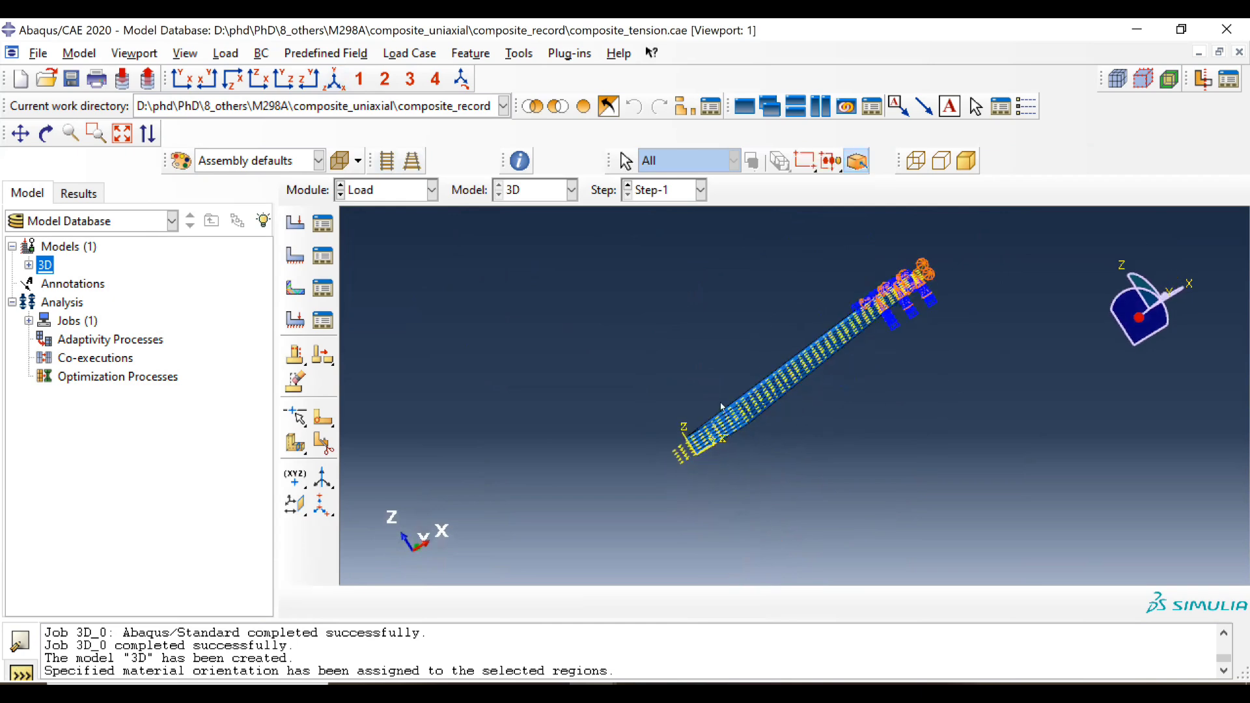
left_click(295, 255)
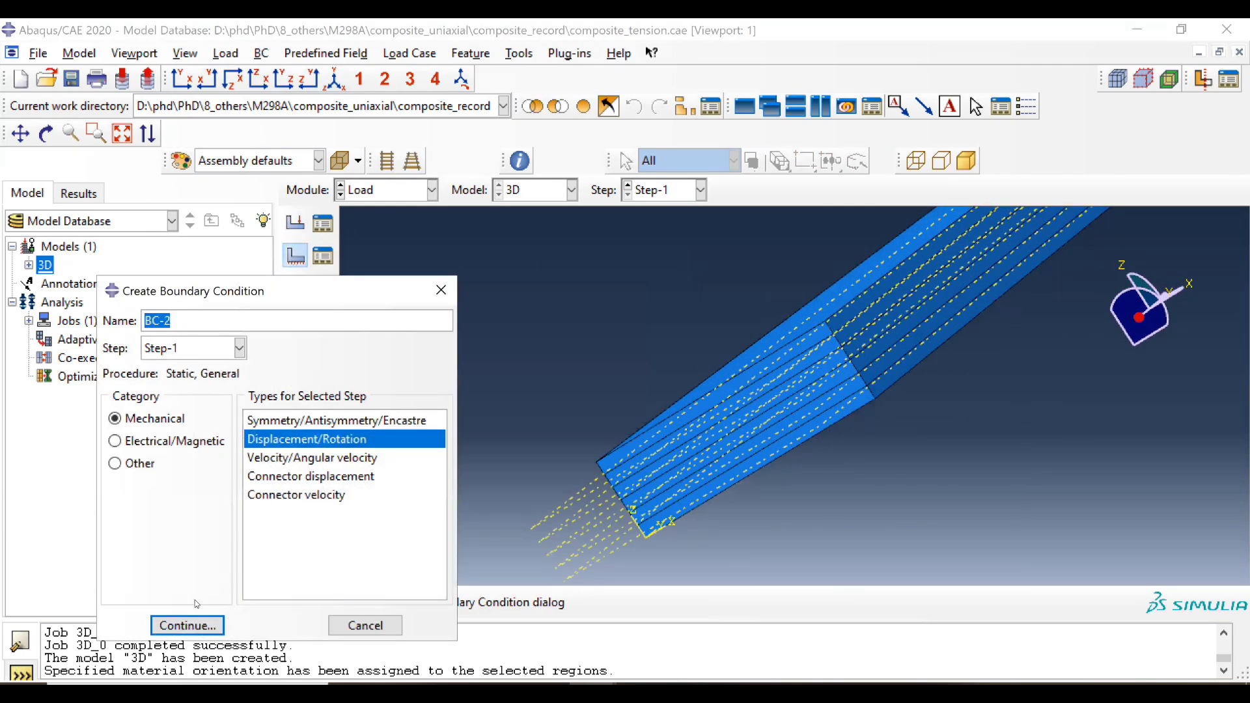
left_click(188, 625)
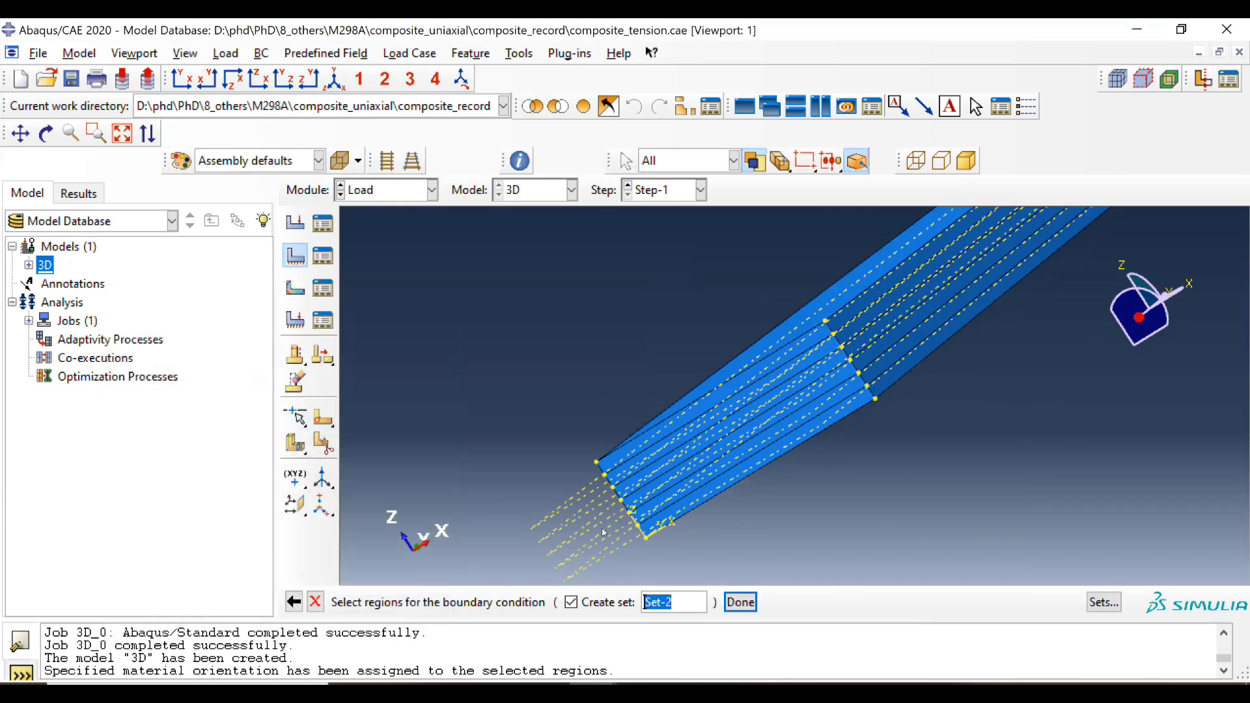
Apply the ENCASTRE condition to all six layer faces at the coupon's lower end
left_click(704, 496)
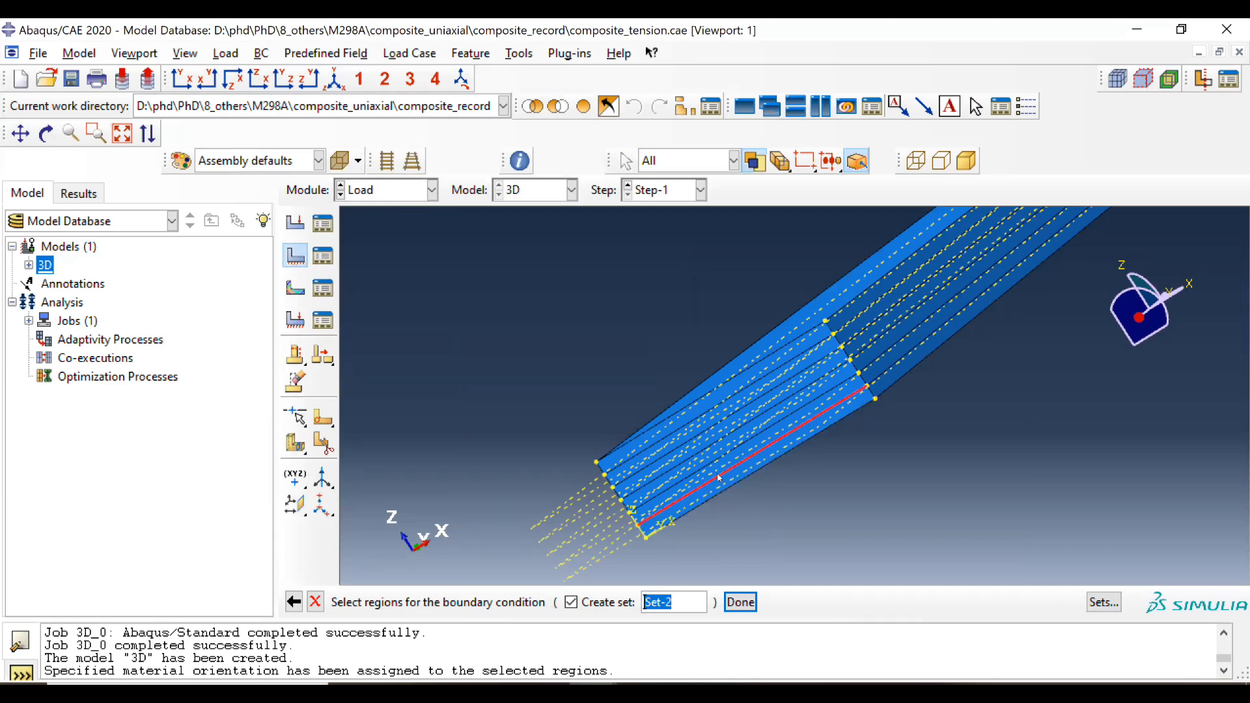
scroll(719, 478, "up", 2)
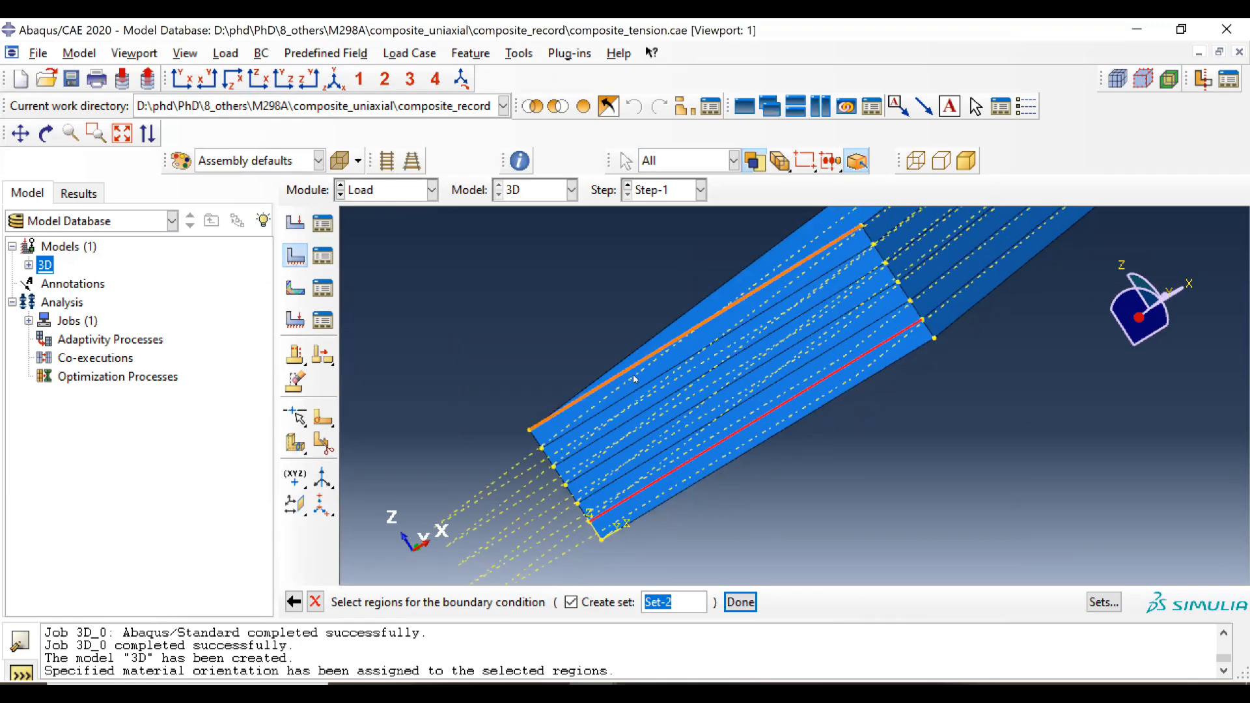
left_click(637, 381)
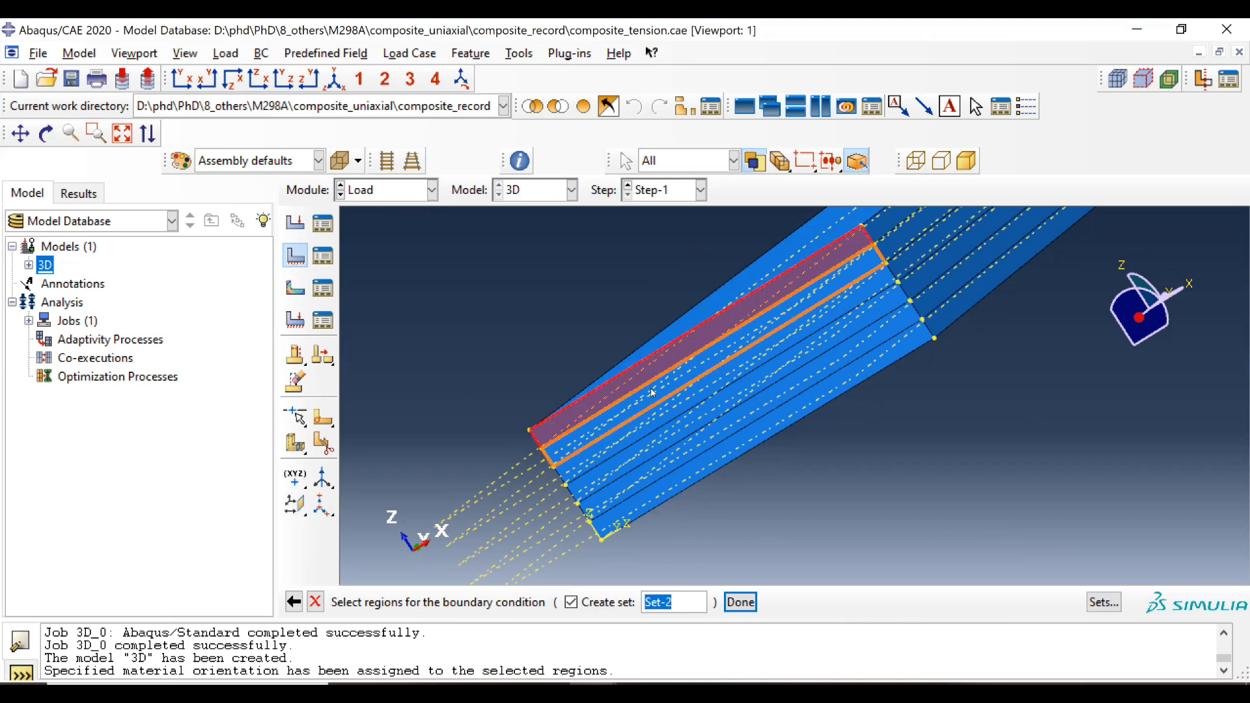
left_click(652, 393, "shift")
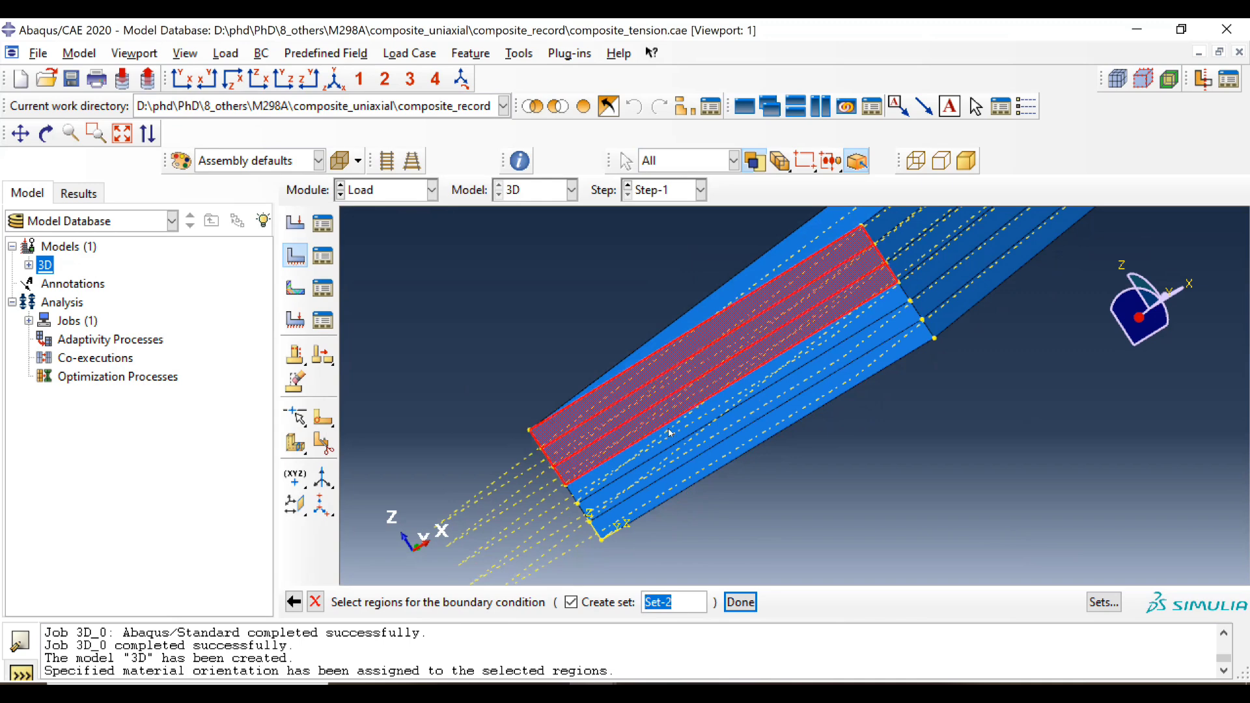
left_click(674, 436, "shift")
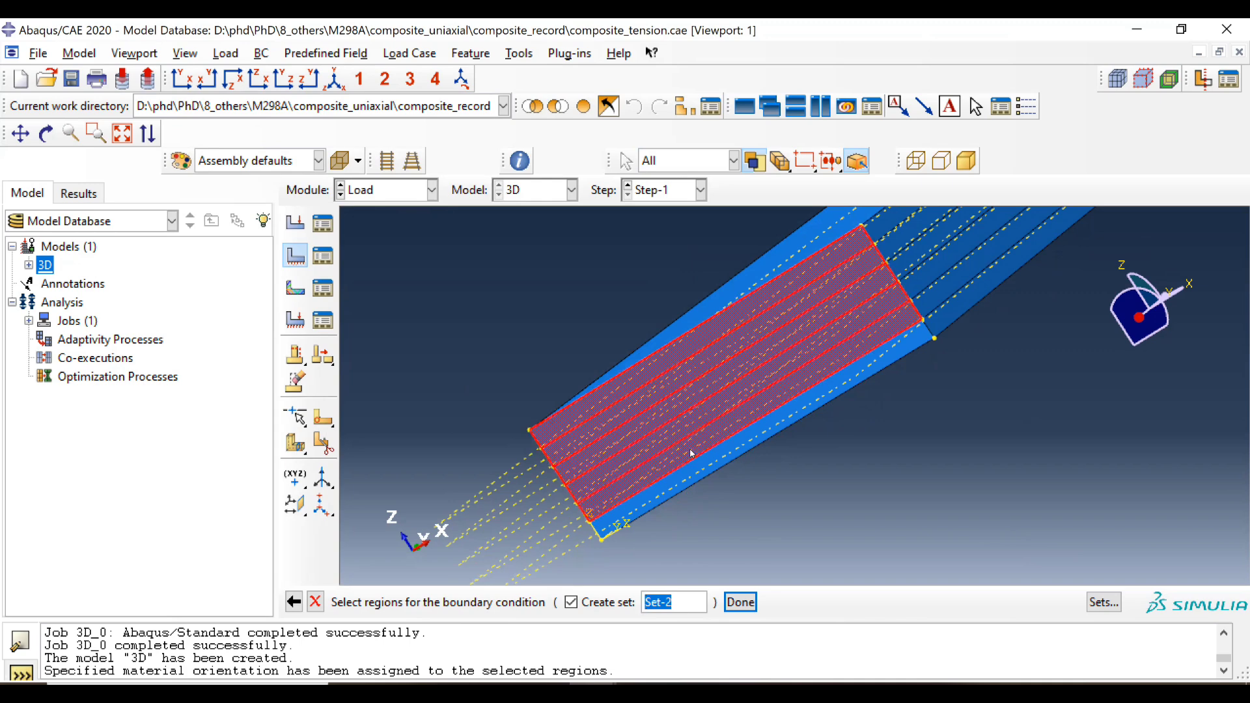
left_click(645, 488, "shift")
middle_click(641, 489)
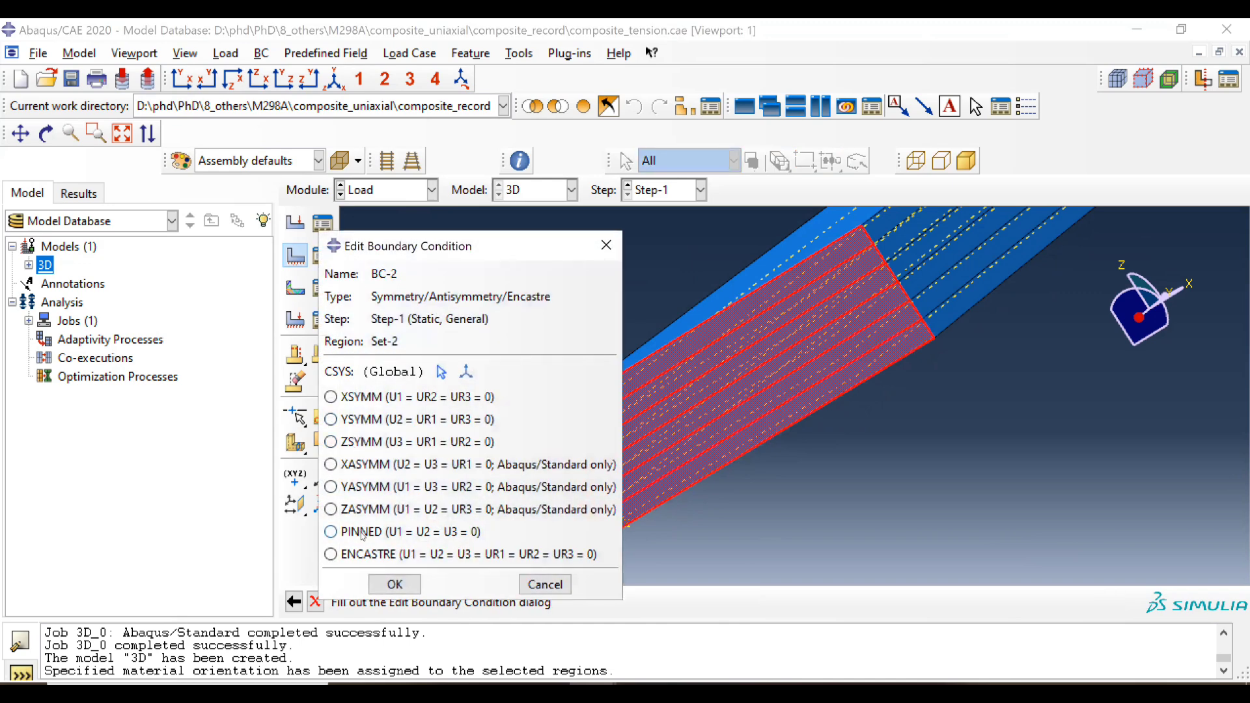
left_click(331, 554)
left_click(395, 584)
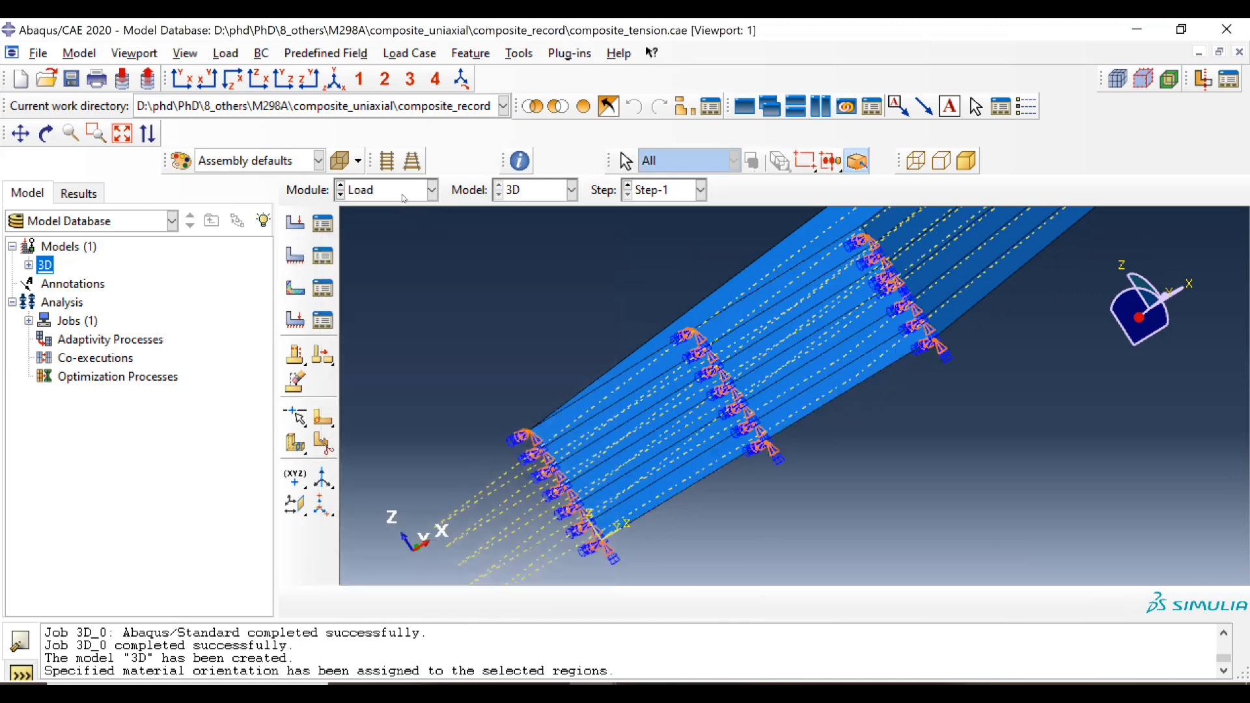
Switch to the Mesh module with the part, rather than the assembly, as the object to mesh
left_click(432, 189)
left_click(364, 322)
left_click(709, 189)
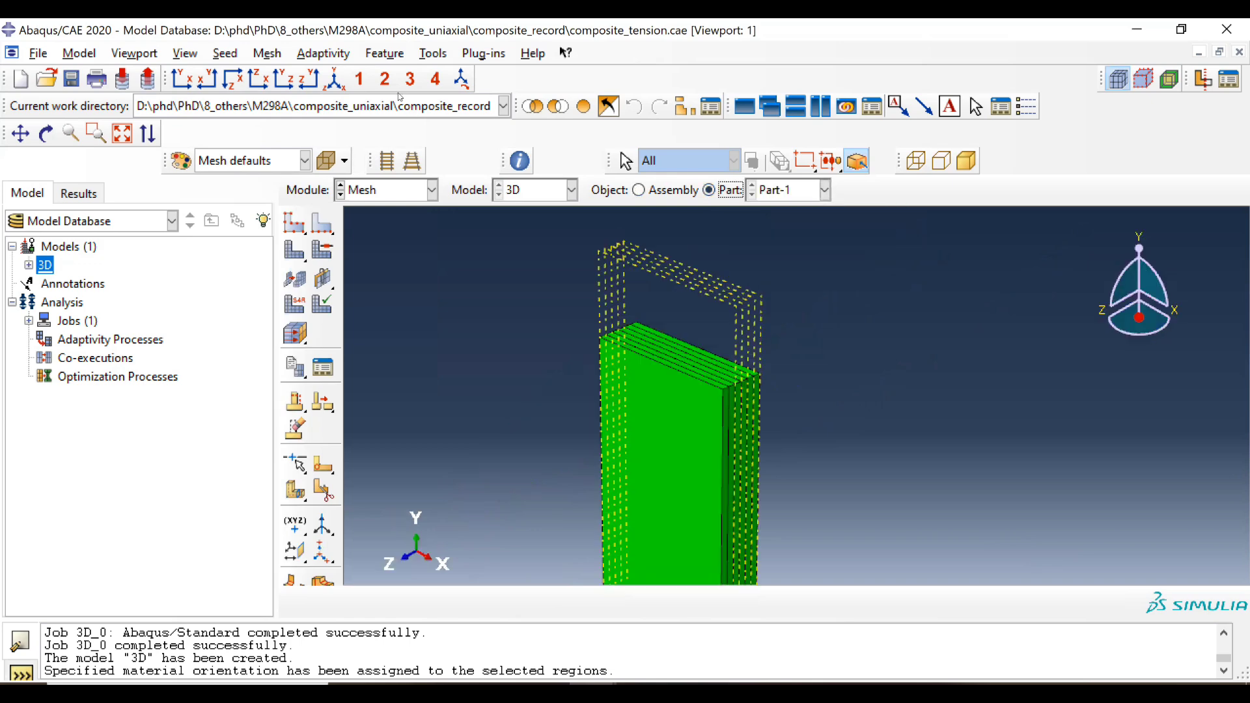
Assign mesh controls with Hex element shape and the Sweep technique to all six layers
left_click(322, 250)
left_click(677, 452)
left_click(599, 601)
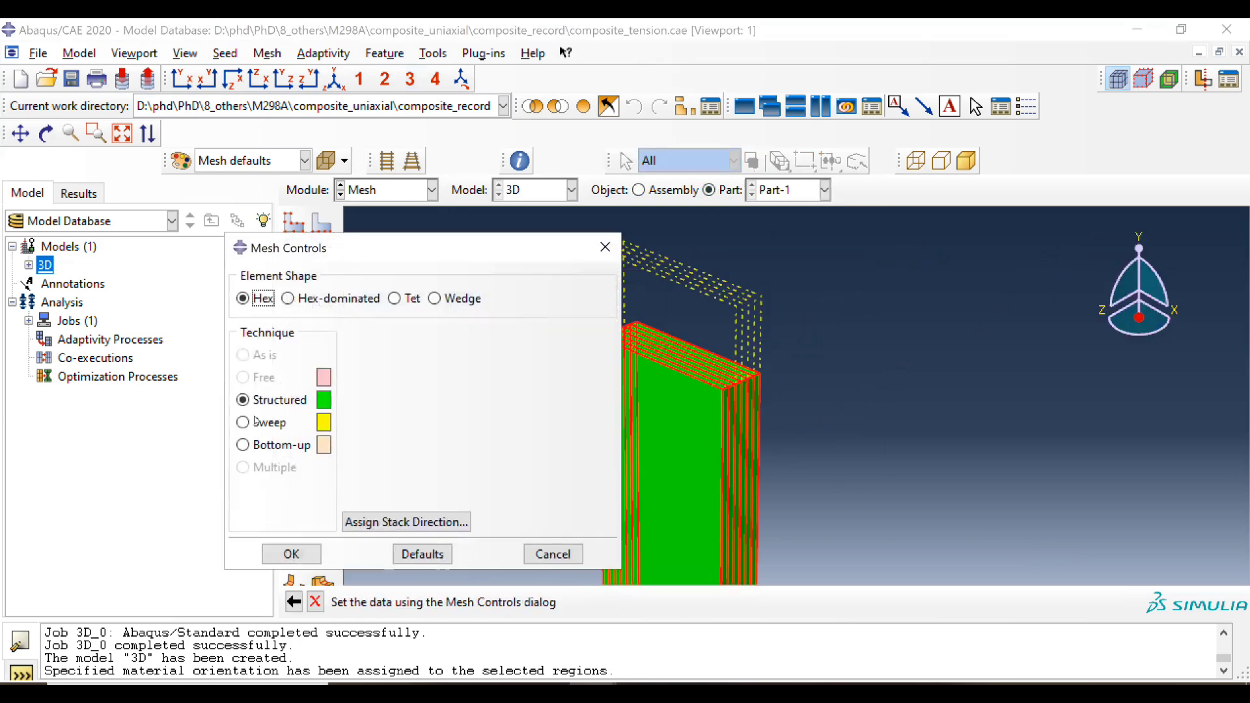
left_click(243, 422)
left_click(292, 554)
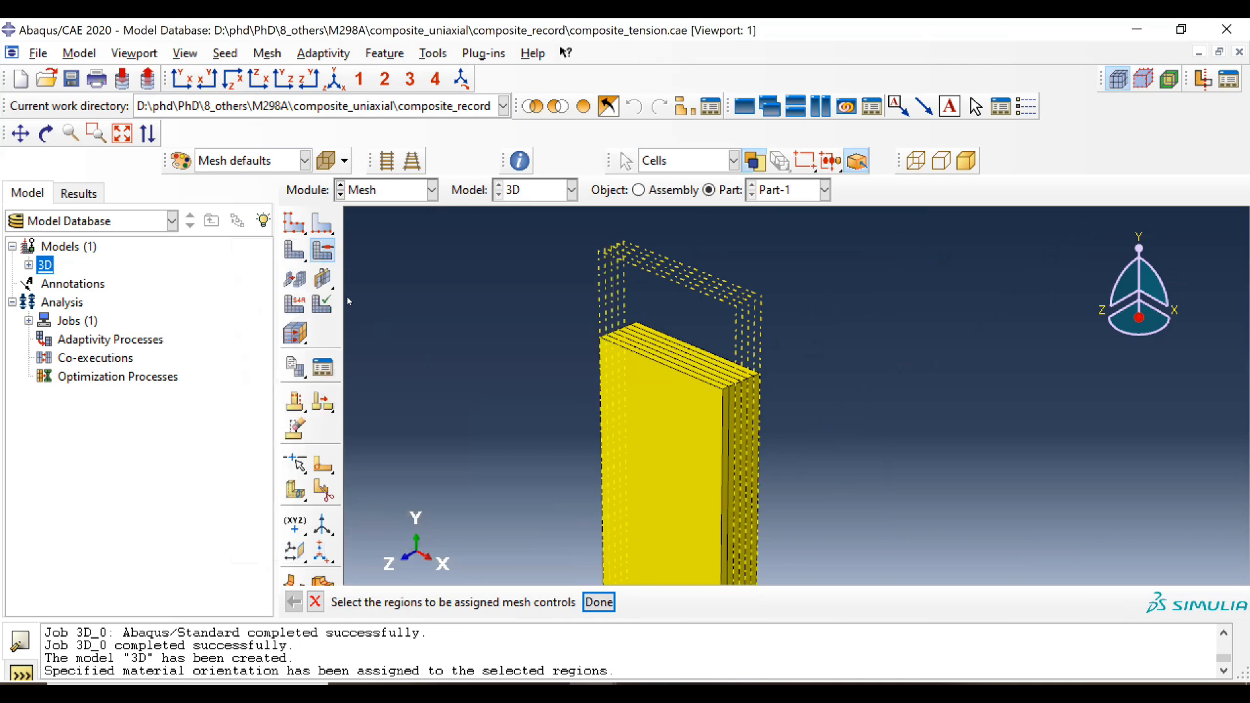
Seed the part with an approximate global size of 0.1 and generate its mesh
left_click(294, 223)
type("0.1")
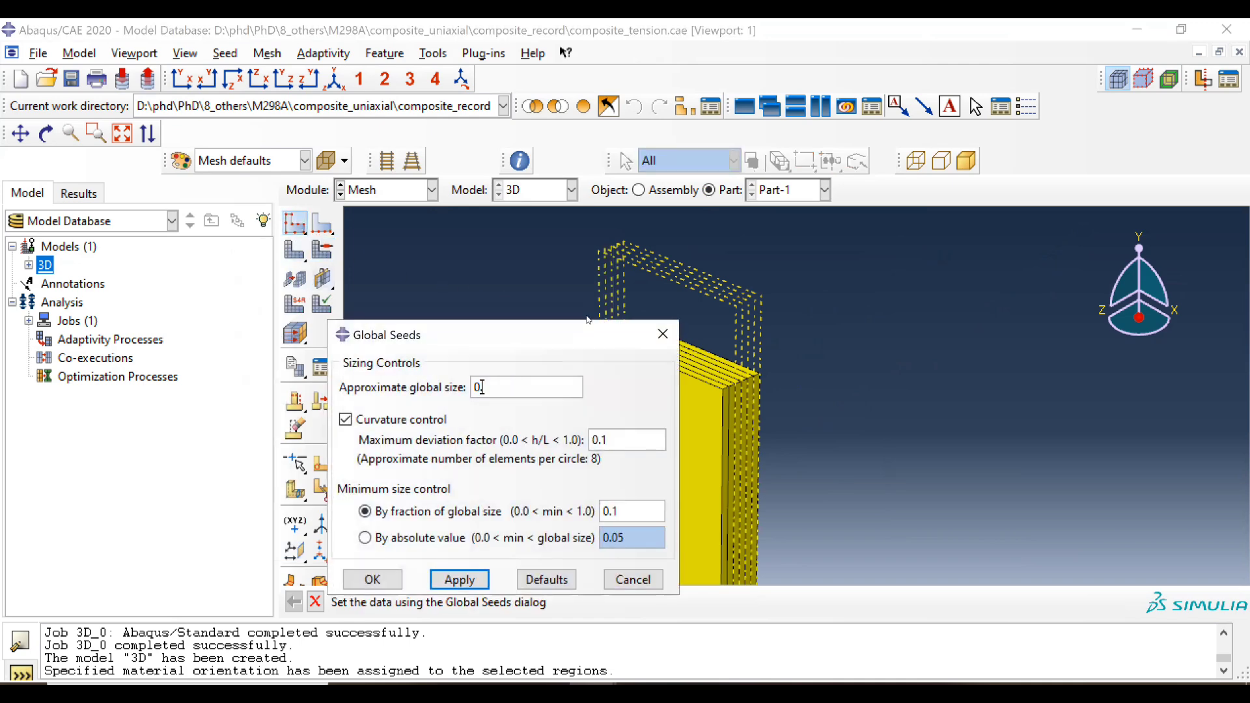
left_click(382, 579)
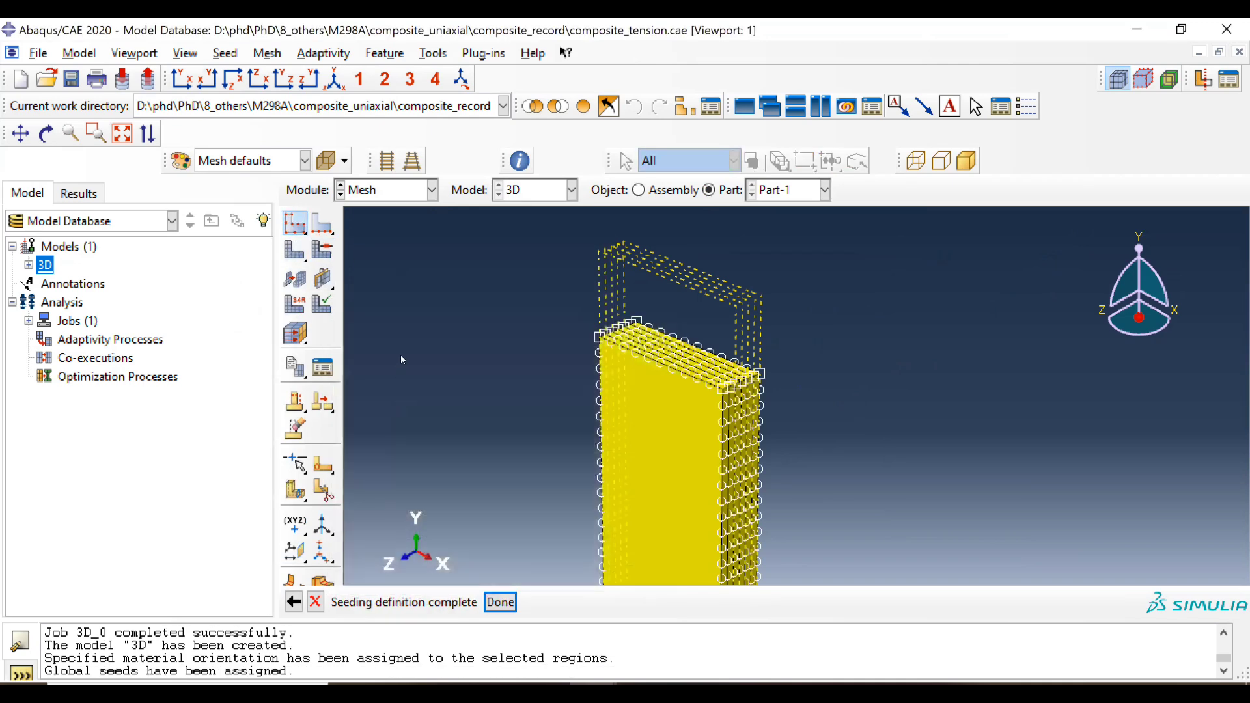
left_click(295, 304)
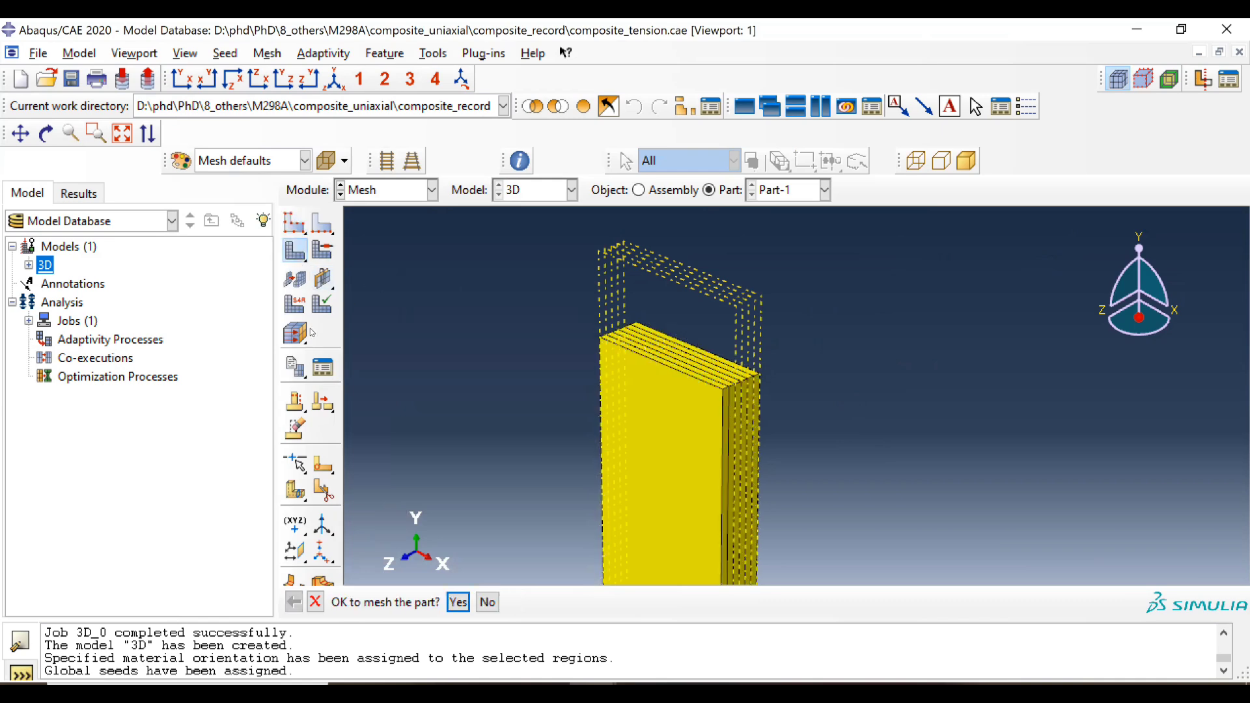
key("Return")
Assign the linear 3D Stress hex element C3D8 from the Standard library, without reduced integration, to all six layers
left_click(296, 312)
left_click_drag(789, 538, 475, 310)
middle_click(473, 311)
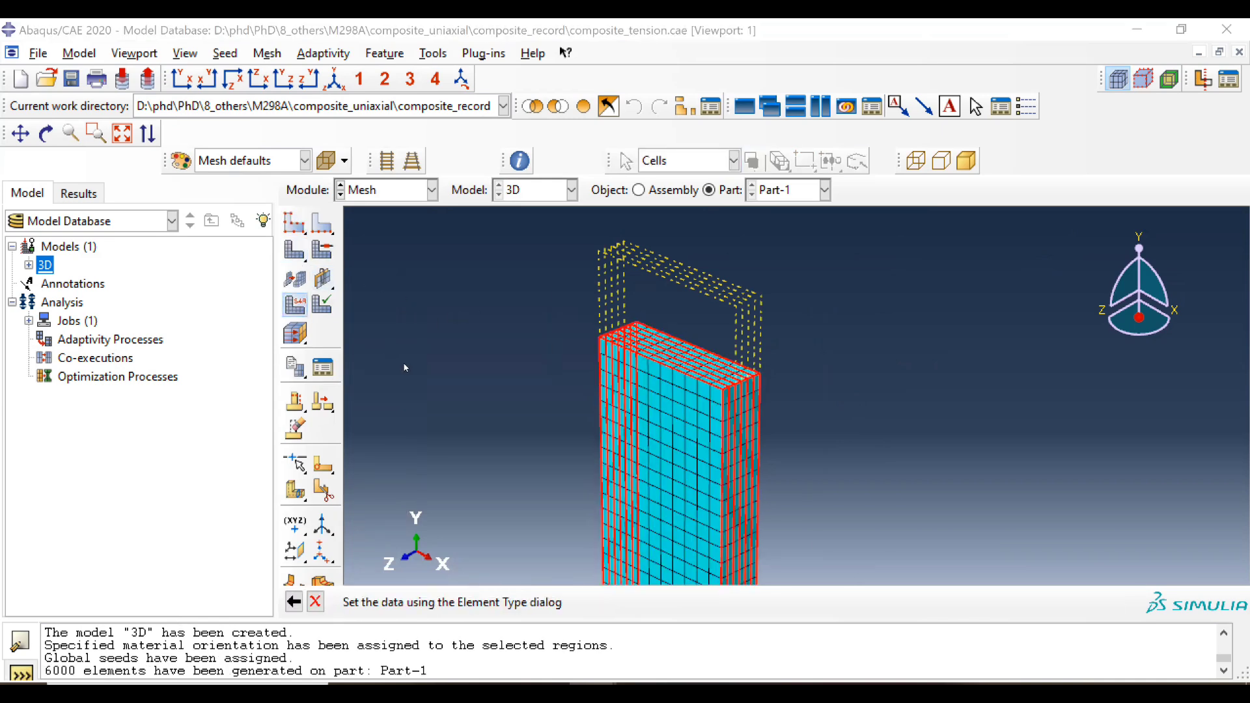
left_click(382, 376)
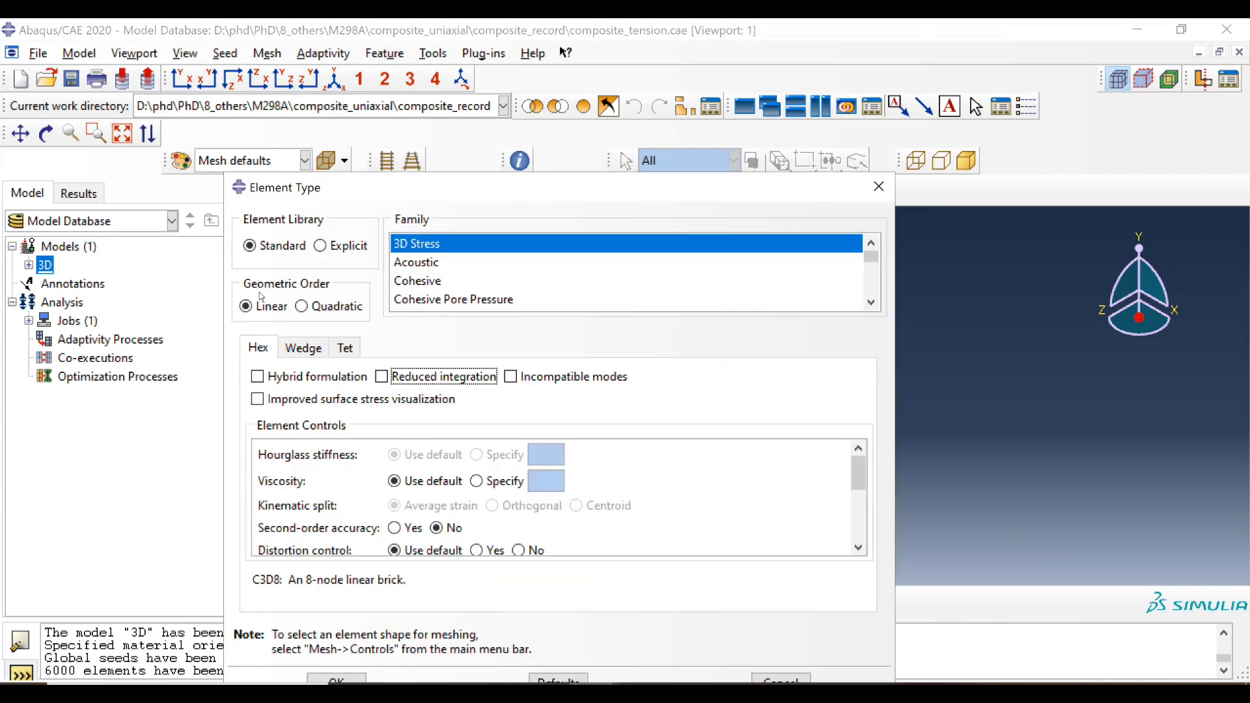
left_click(337, 679)
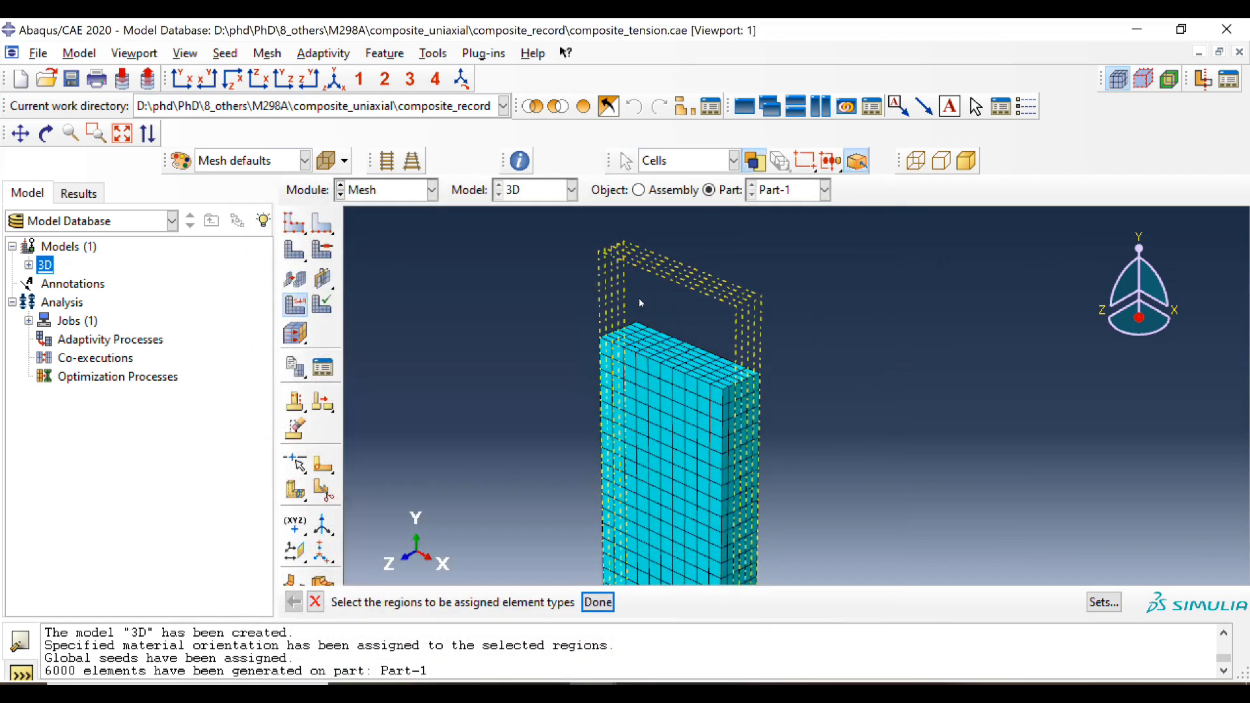
middle_click(502, 263)
Switch to the Job module and delete the existing job 3D_0
left_click(432, 189)
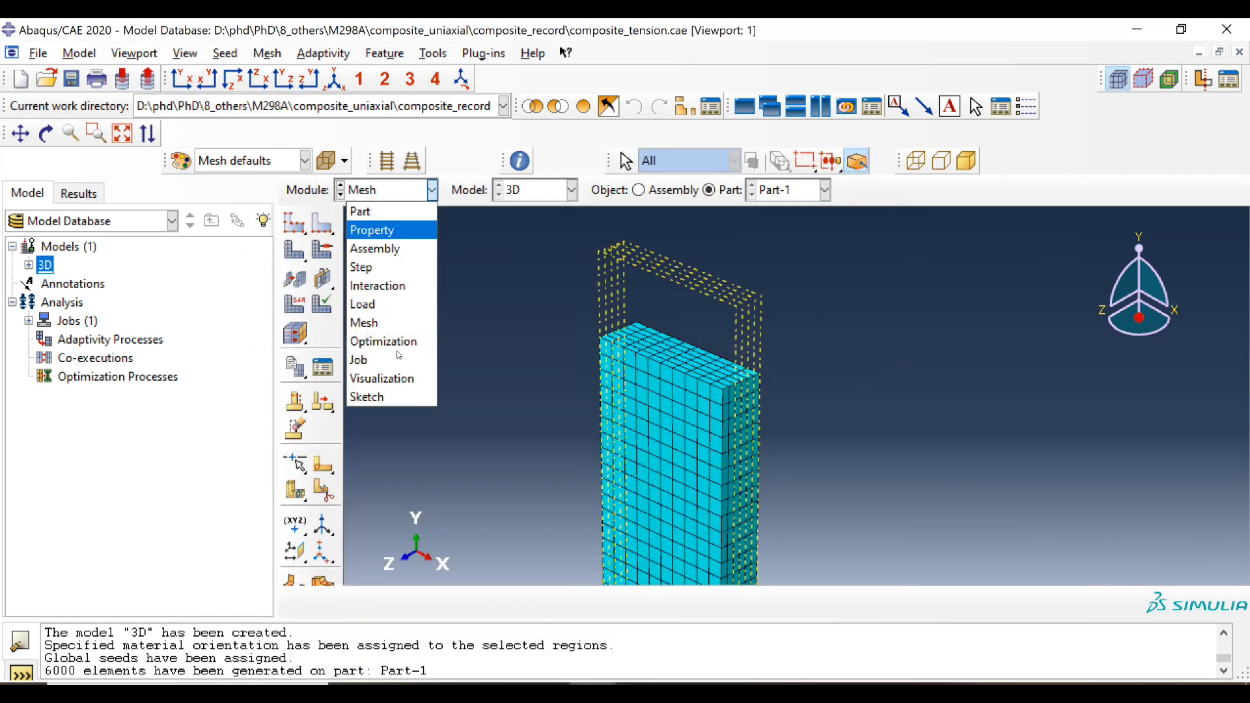
left_click(384, 359)
left_click(412, 161)
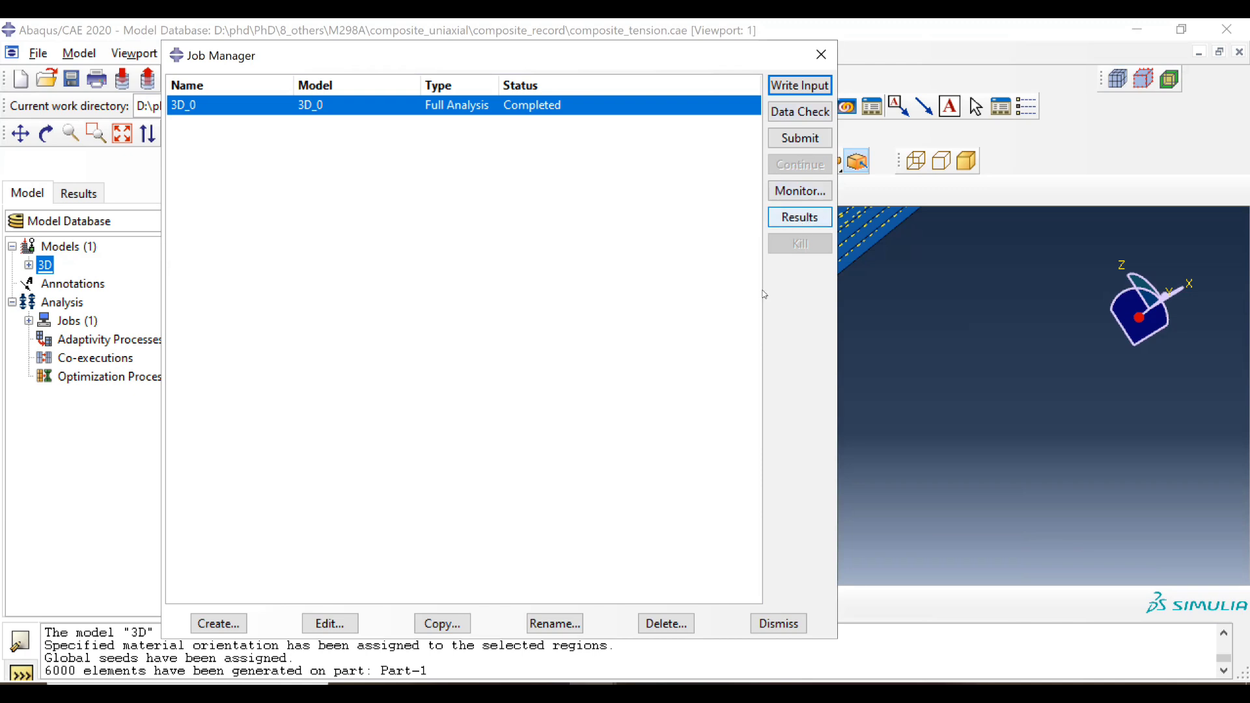
left_click(666, 625)
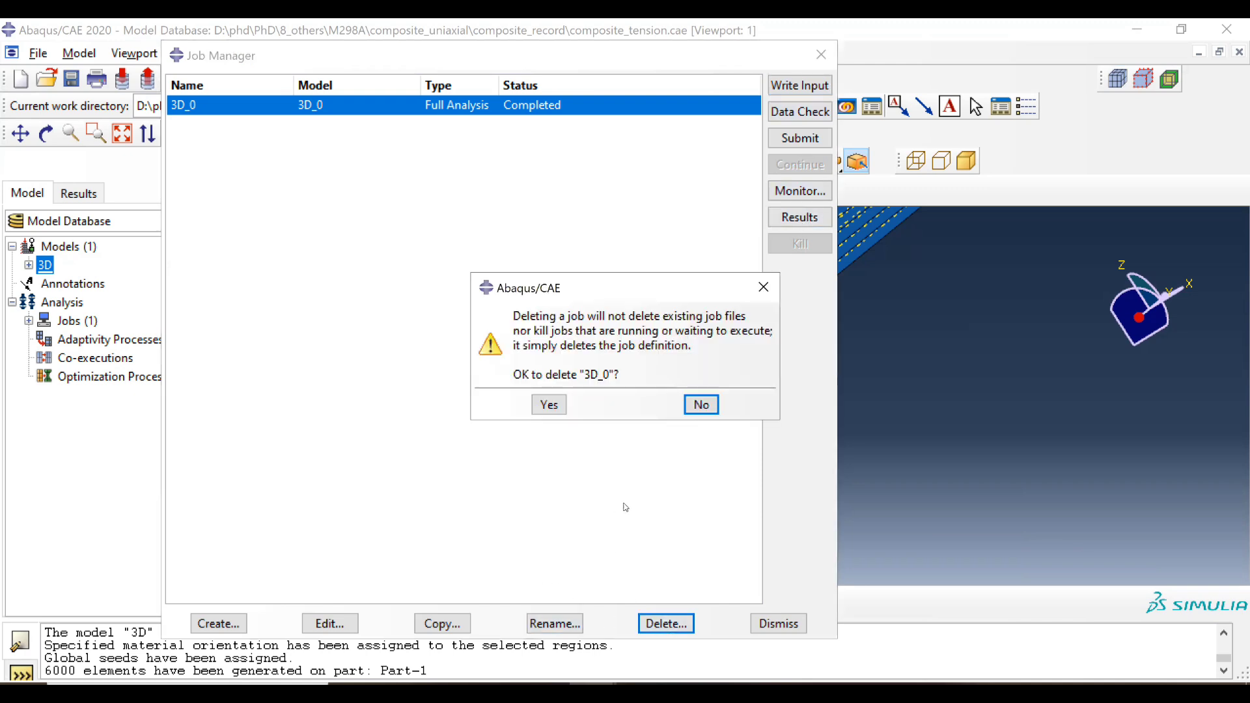
left_click(550, 406)
Create a full-analysis job named 3D from the 3D model and submit it for analysis
left_click(218, 623)
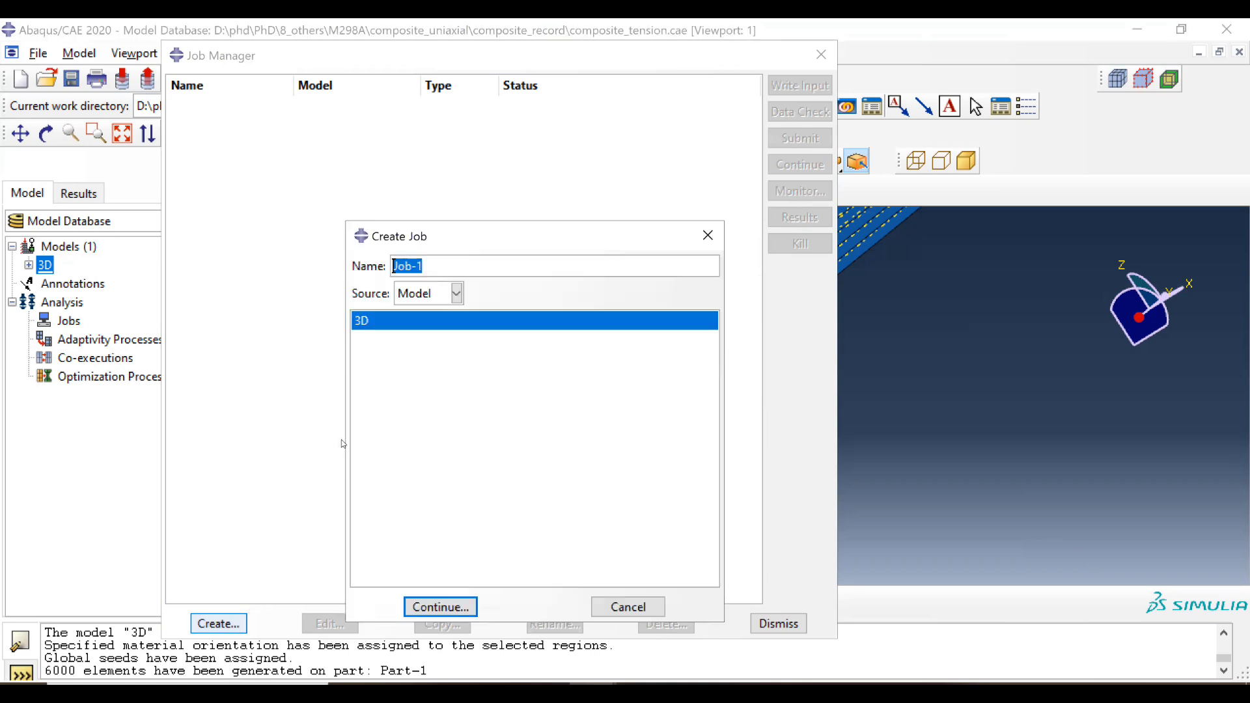
type("3D")
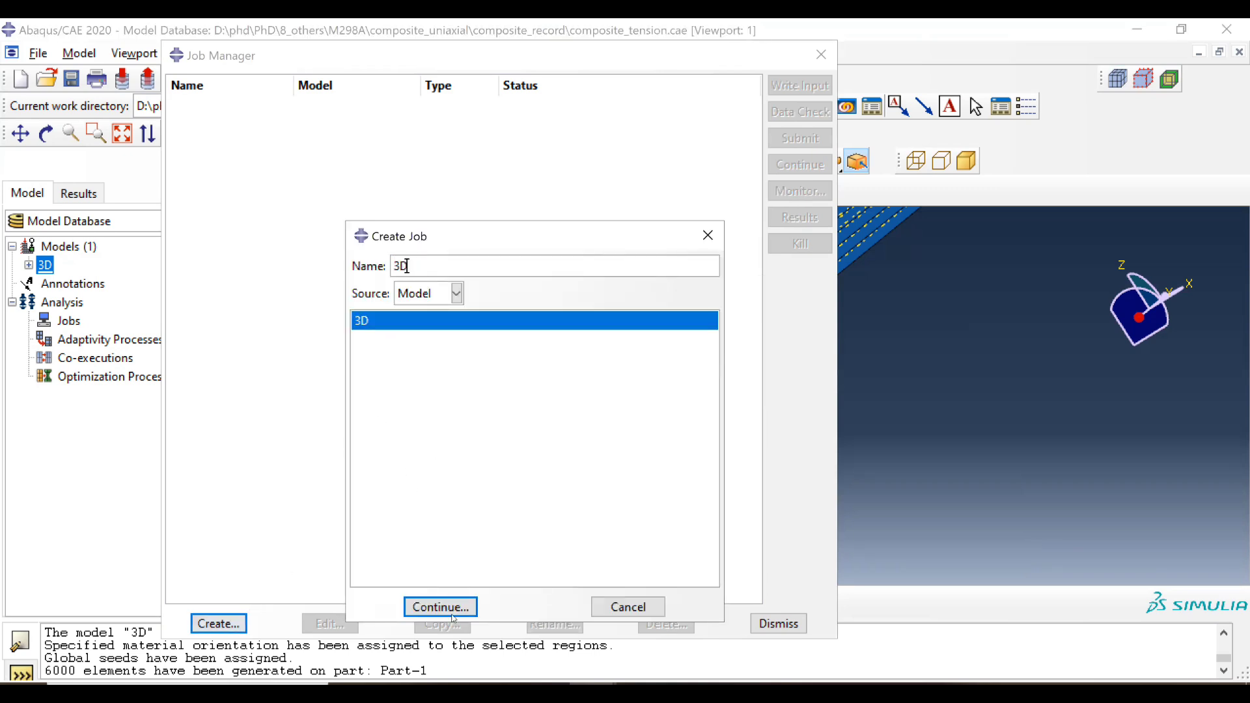
left_click(472, 605)
left_click(367, 591)
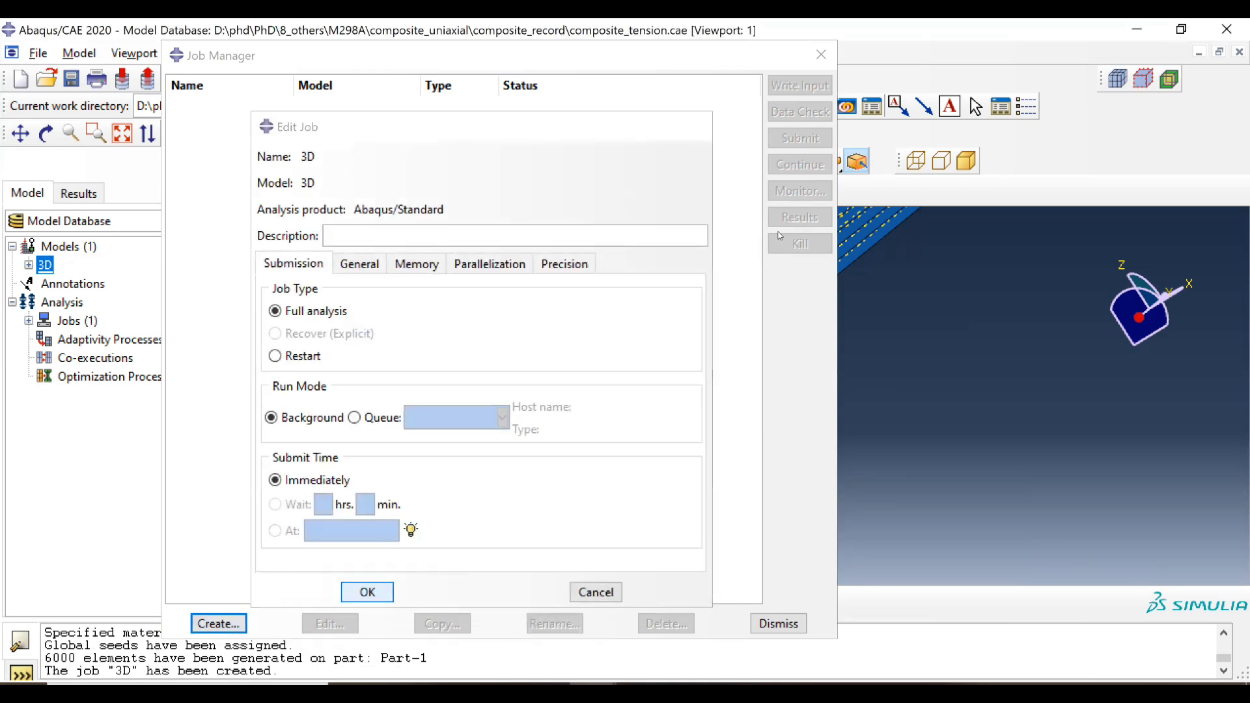
key("Return")
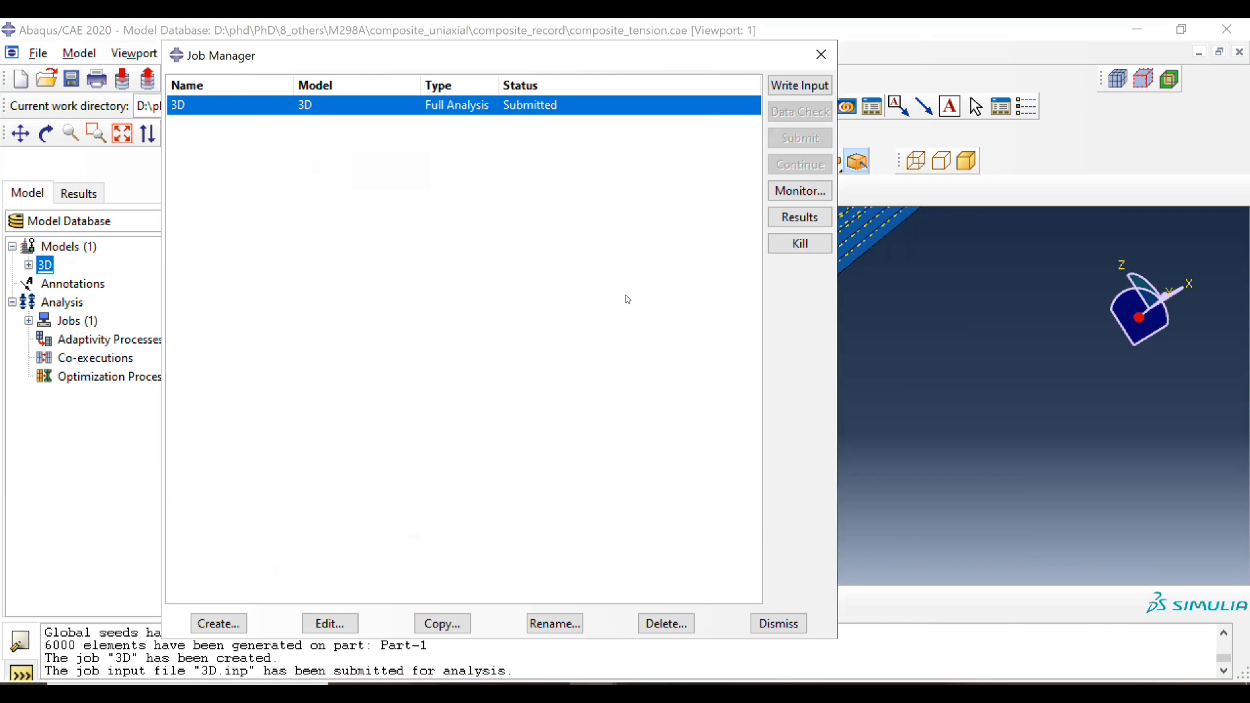
Monitor the 3D job's run, open its results and plot stress contours on the deformed coupon
left_click(800, 190)
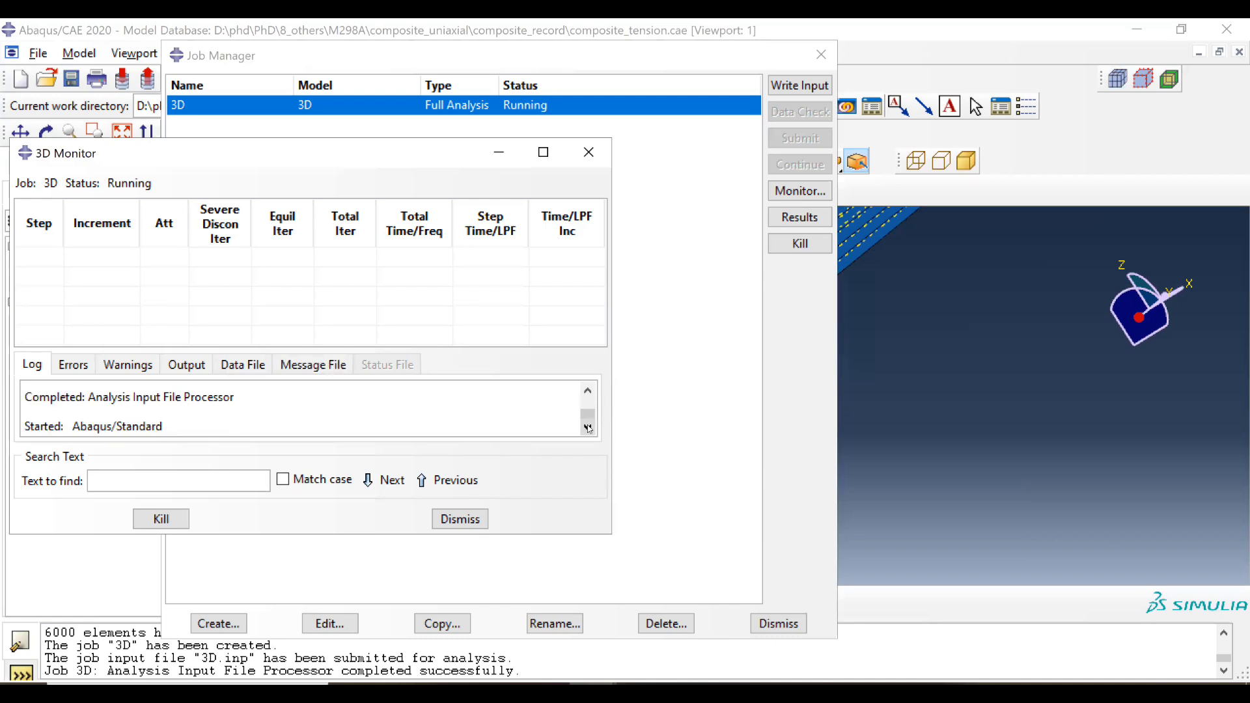
left_click(592, 153)
left_click(800, 217)
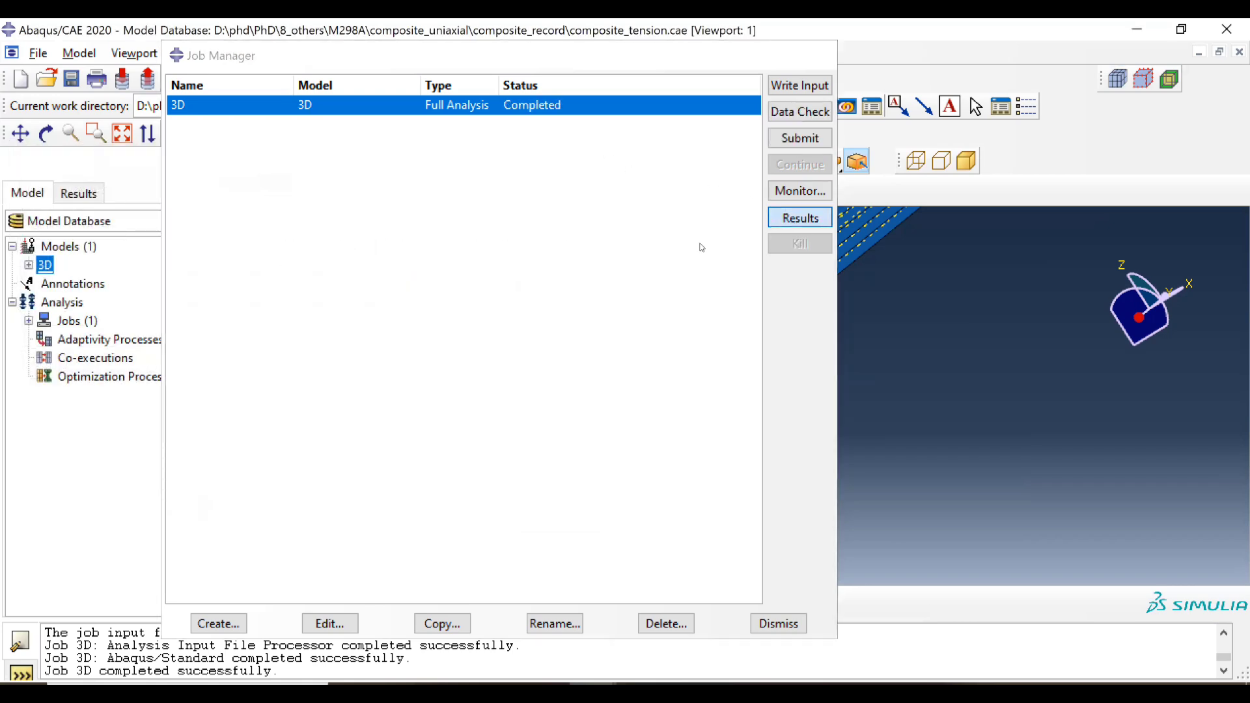
left_click(295, 341)
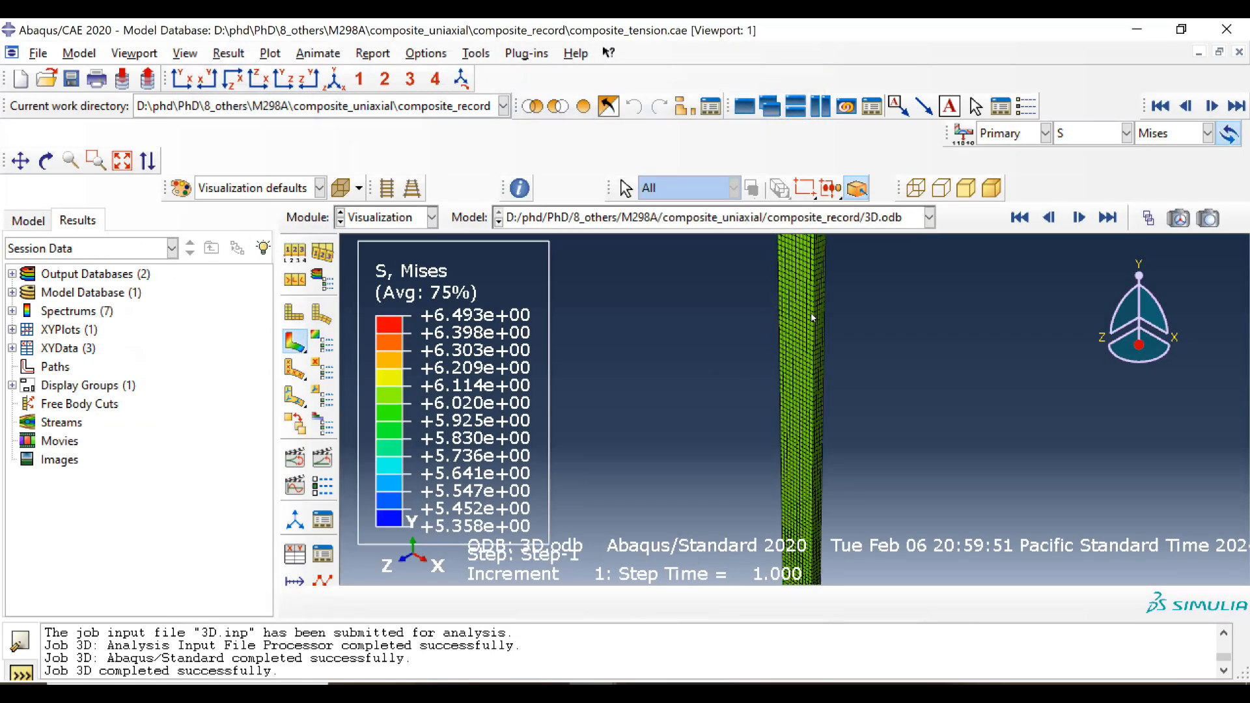
Examine the Mises stress contour along the coupon's full length and on its middle region
scroll(770, 368, "up", 4)
middle_click_drag(768, 369, 714, 381, "ctrl+alt")
scroll(714, 389, "down", 2)
scroll(716, 391, "down", 2)
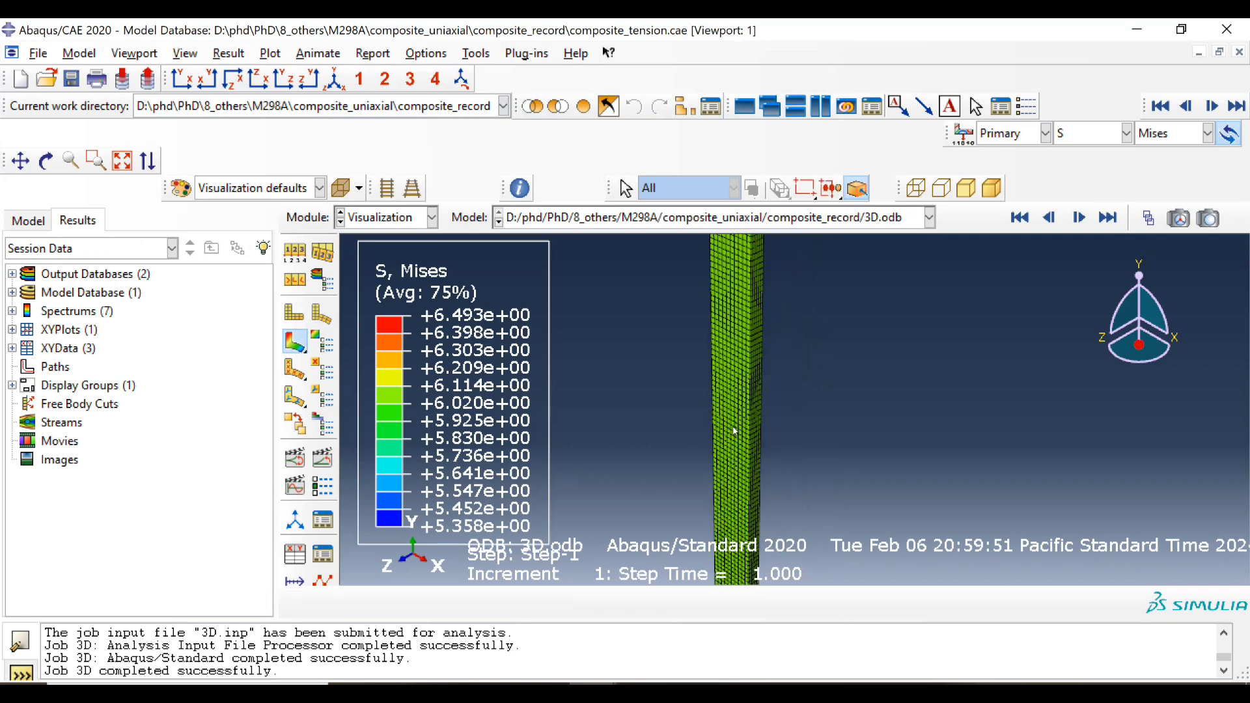
scroll(753, 341, "down", 1)
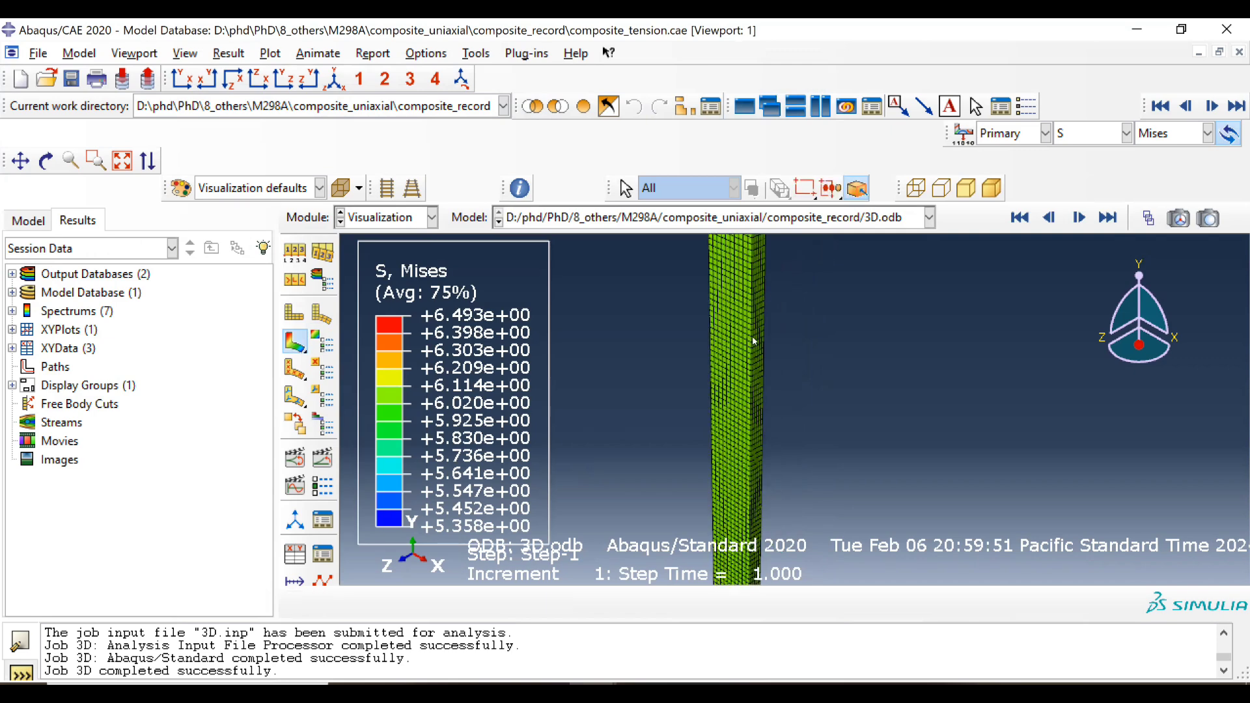
scroll(742, 449, "up", 5)
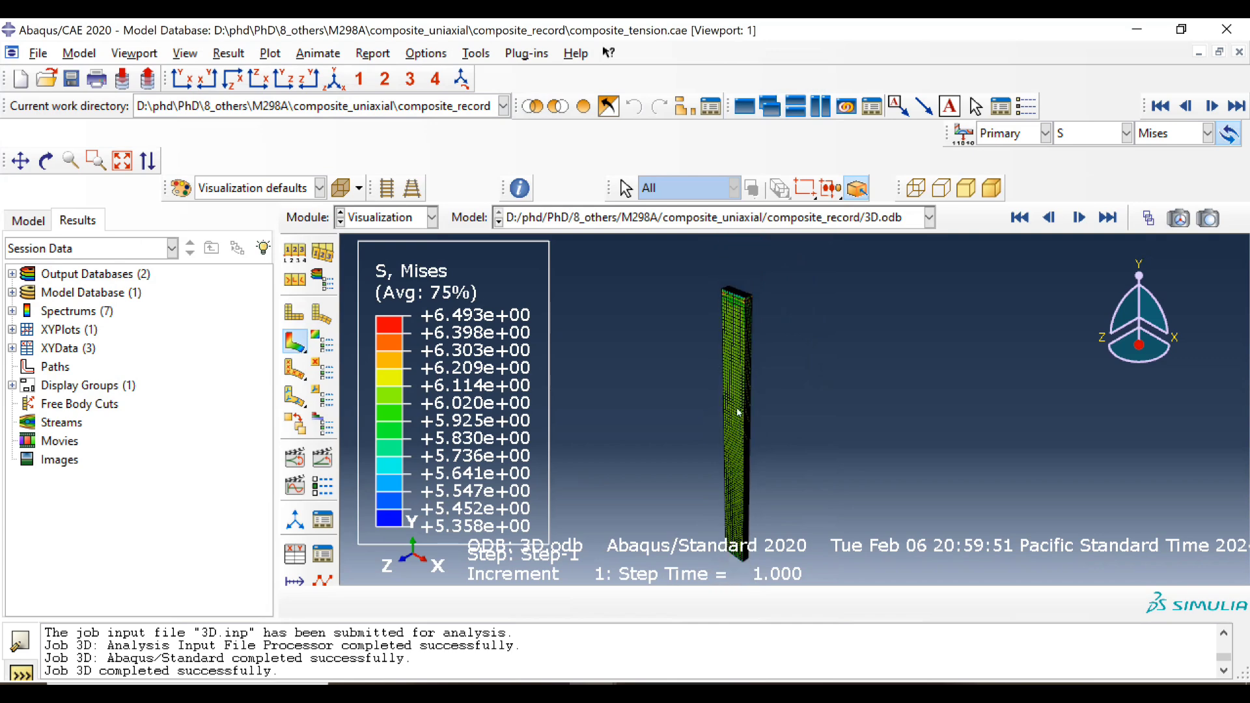
scroll(739, 429, "down", 4)
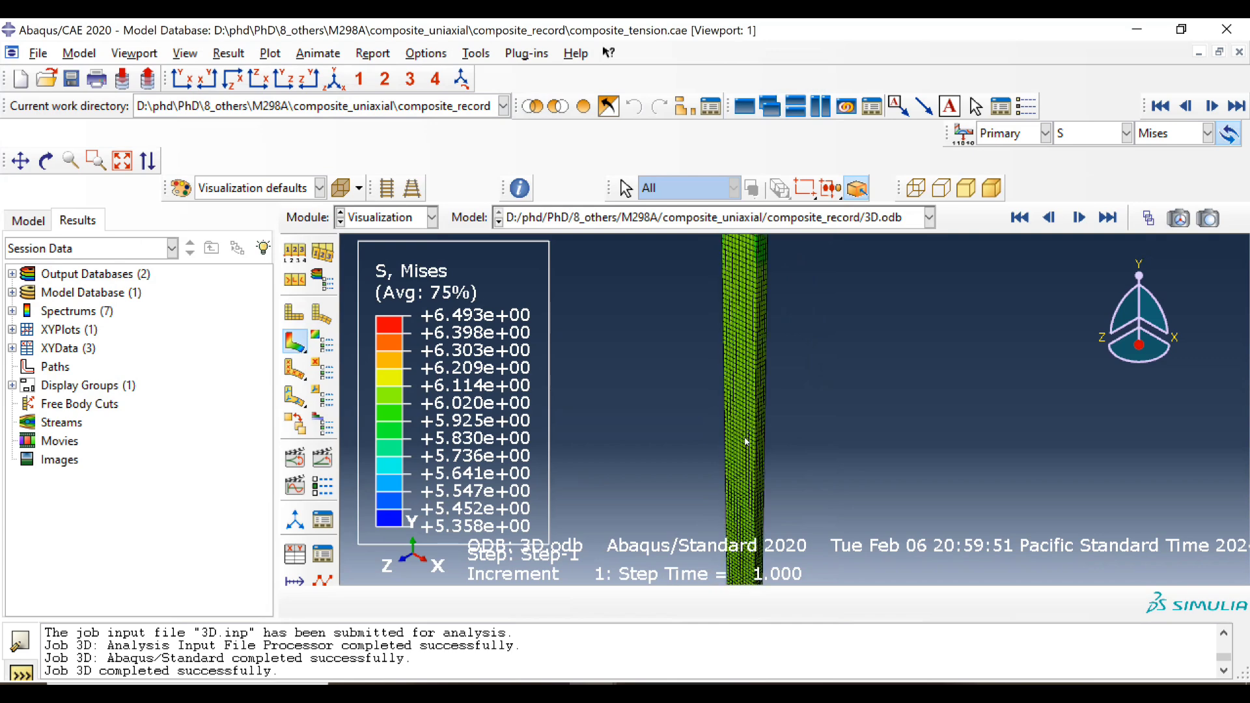
scroll(737, 420, "down", 2)
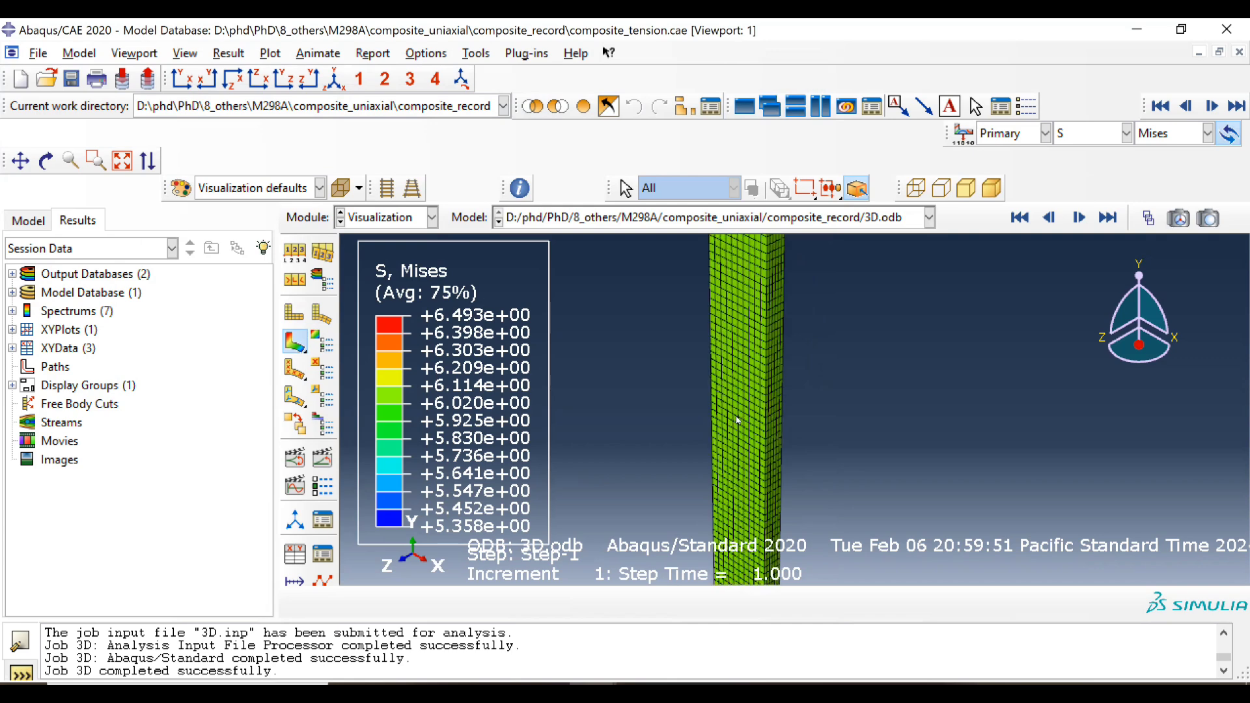
Start creating XY data with ODB field output as the source
left_click(478, 56)
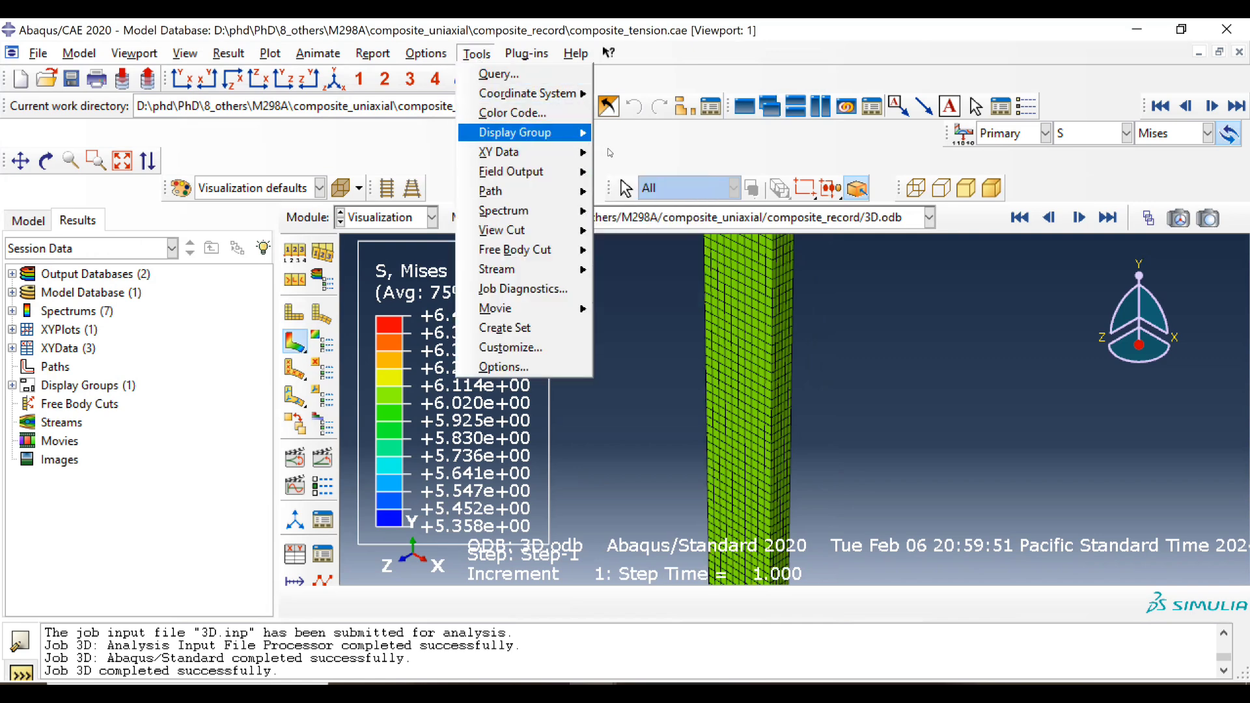
mouse_move(520, 152)
left_click(632, 173)
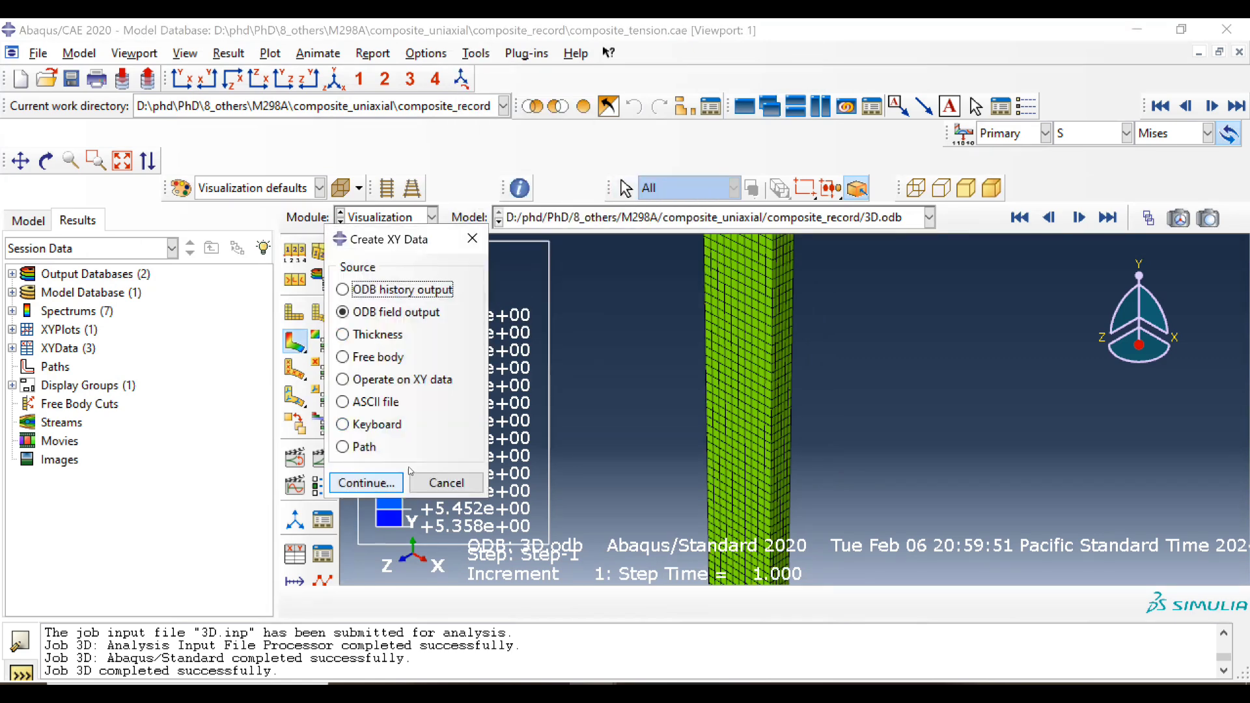
left_click(385, 482)
left_click_drag(692, 211, 200, 178)
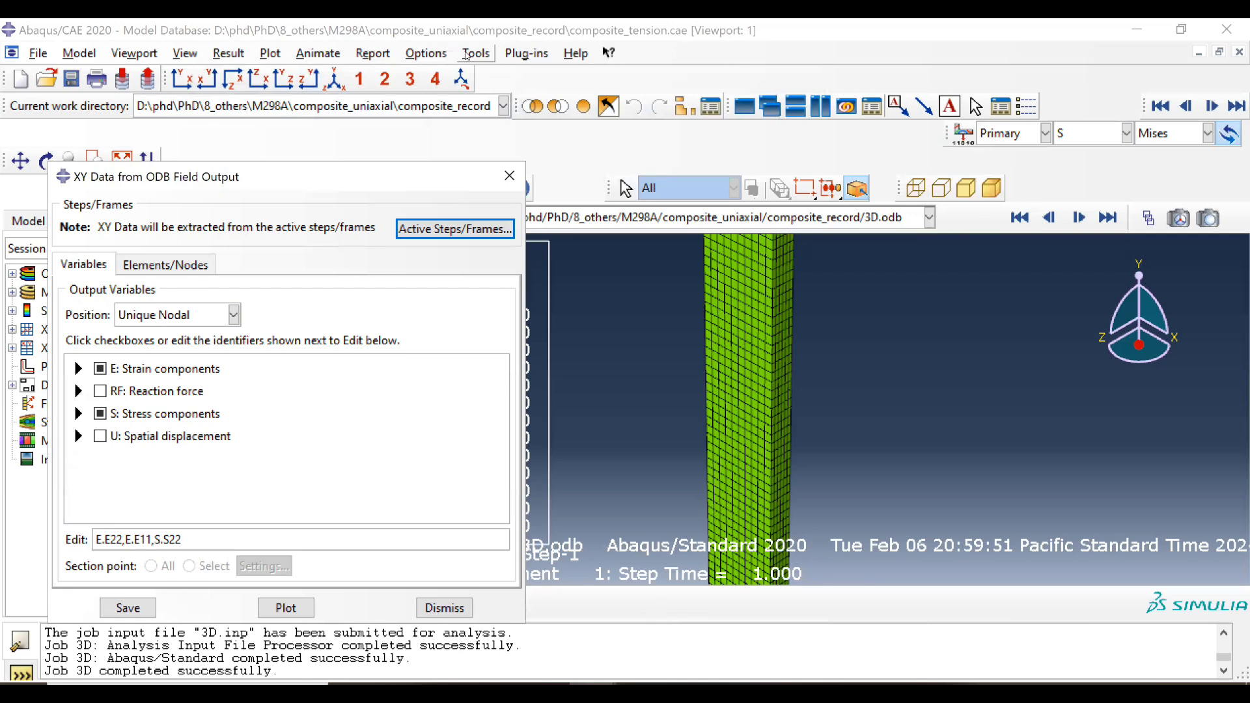
left_click(467, 55)
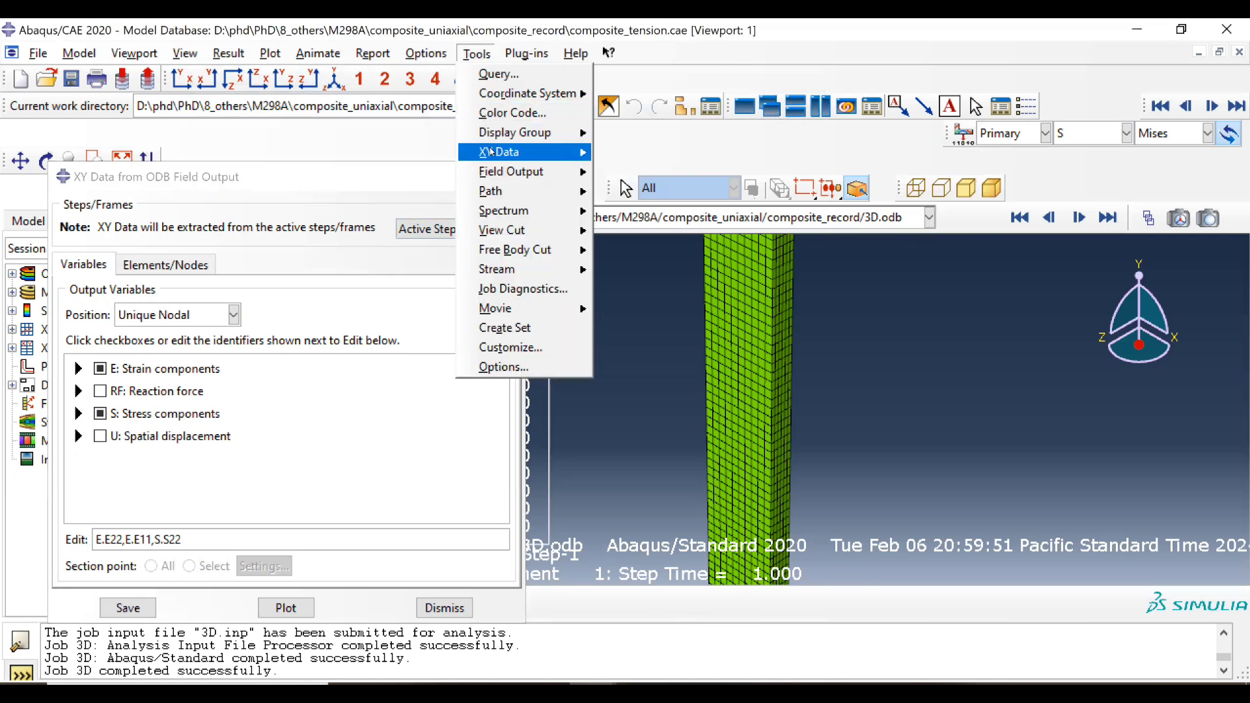
mouse_move(497, 152)
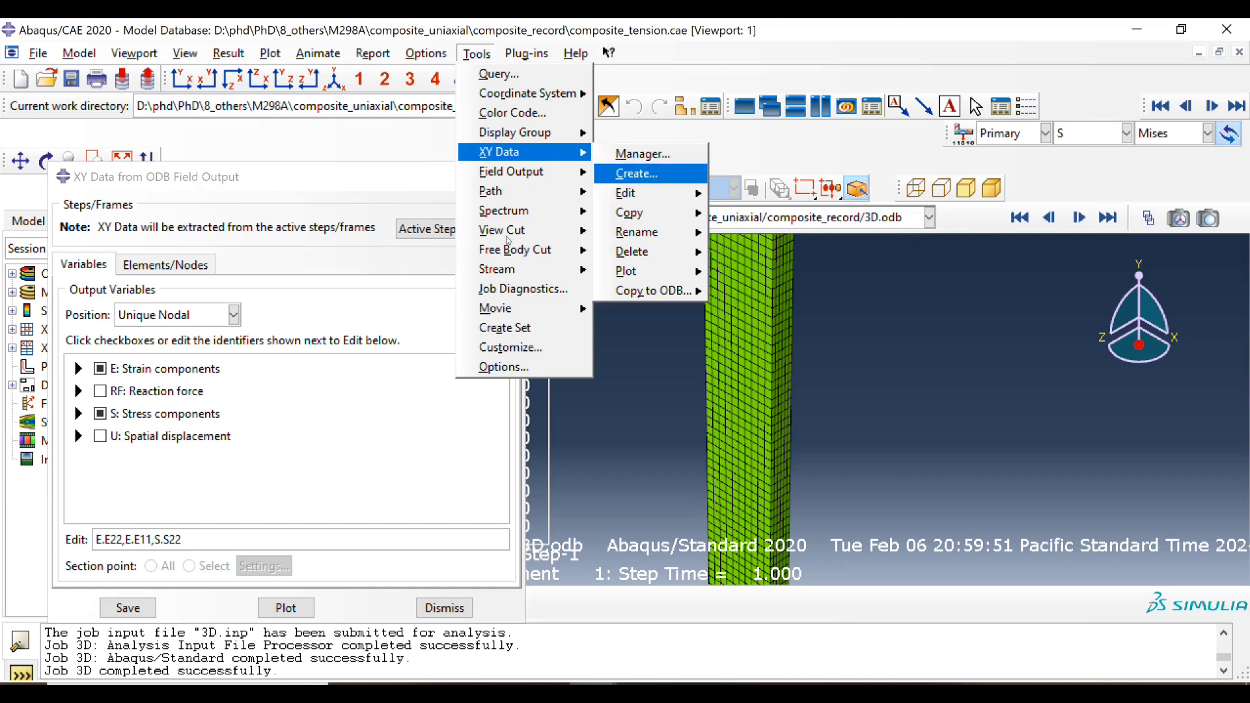
left_click(272, 314)
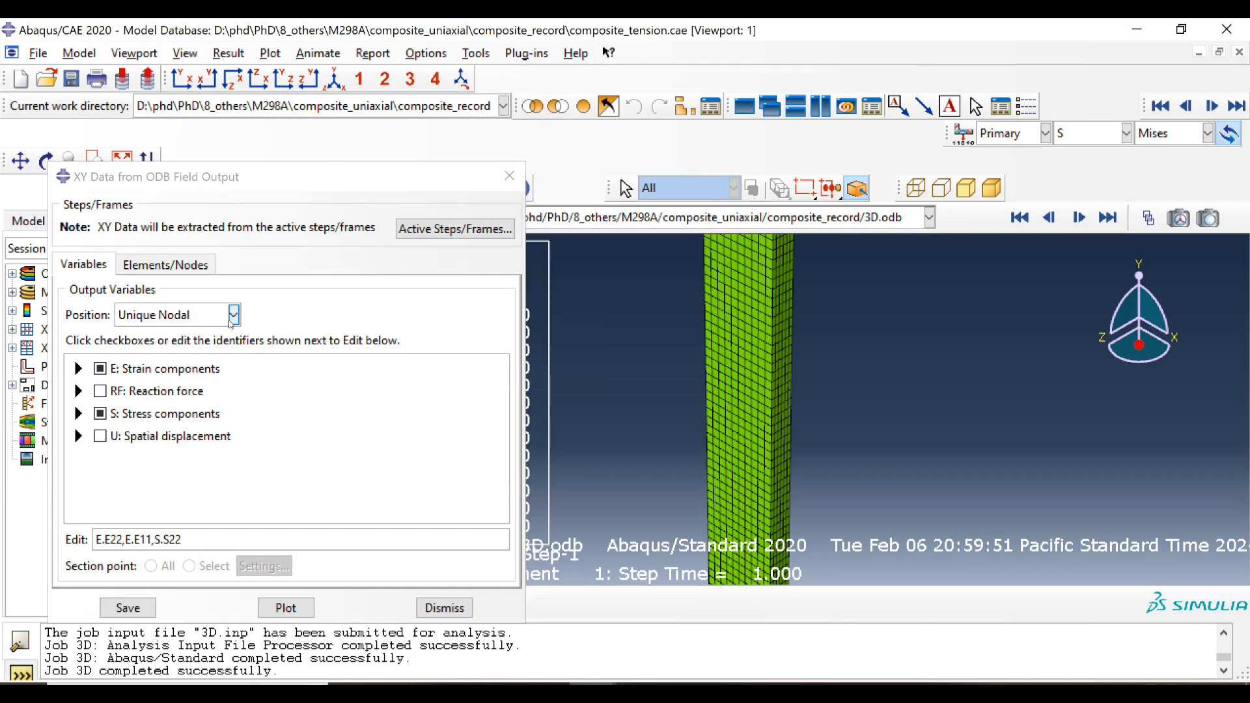
Check the selected strain components and replace S22 with S11 among the stress output variables for the XY data
left_click(77, 369)
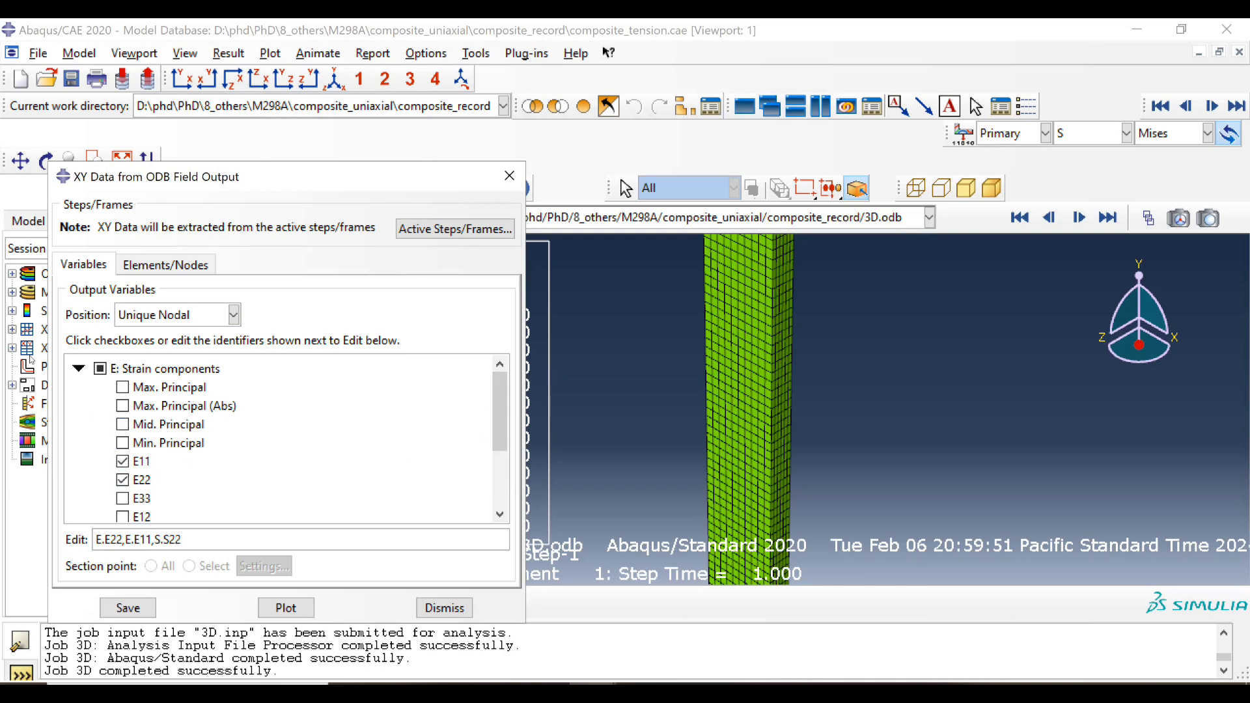
left_click(78, 369)
left_click(80, 408)
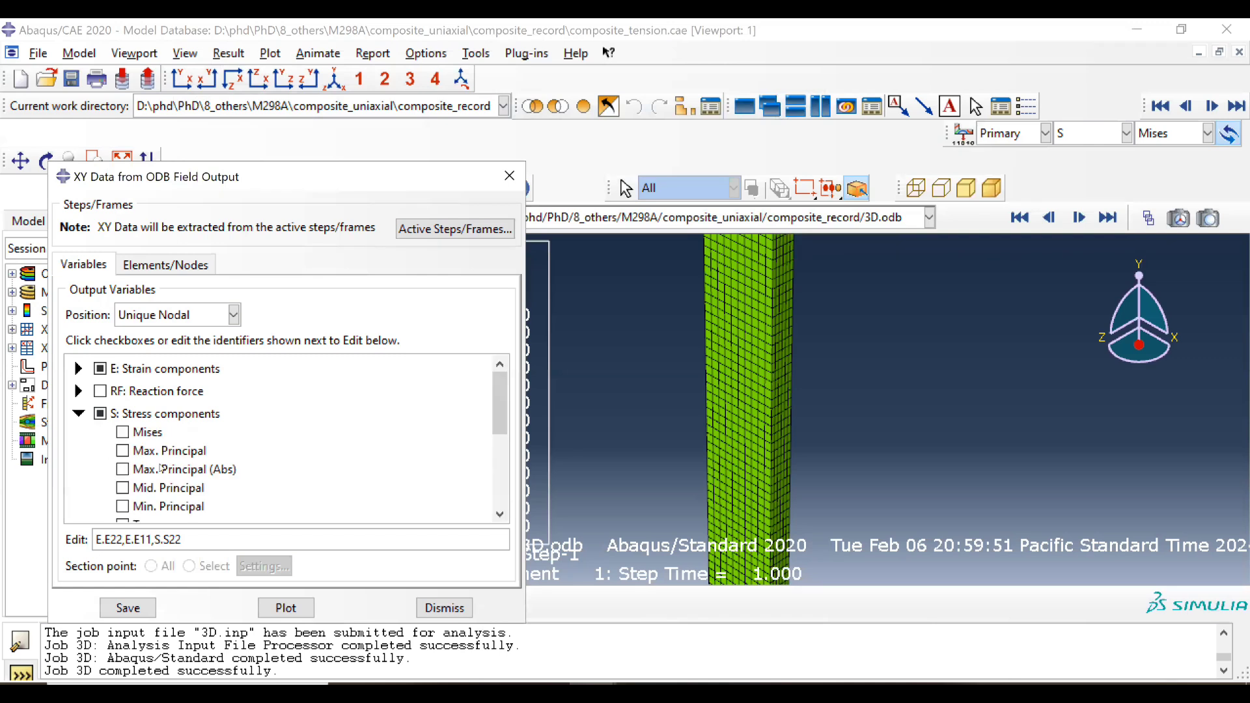
scroll(162, 475, "down", 2)
scroll(163, 475, "down", 1)
left_click(144, 481)
left_click(144, 463)
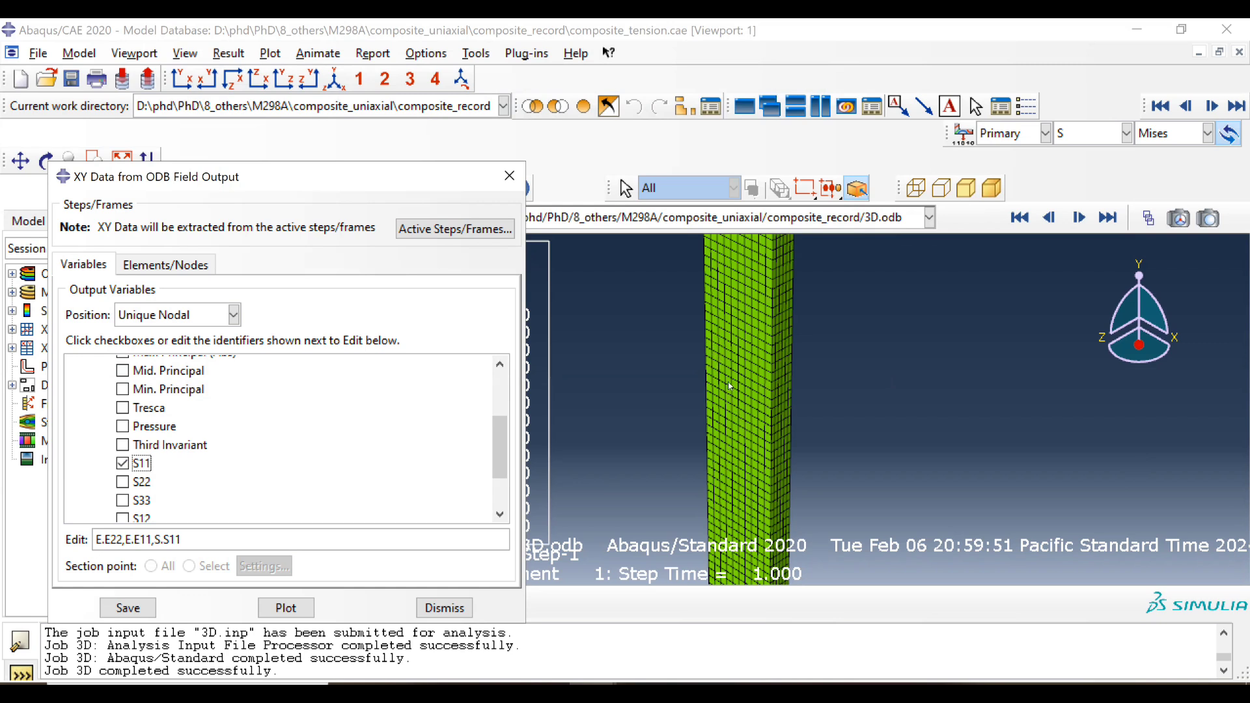
Pick one node near the middle of the coupon's wide front face and plot the chosen strain and stress variables for it
left_click(165, 264)
left_click(224, 318)
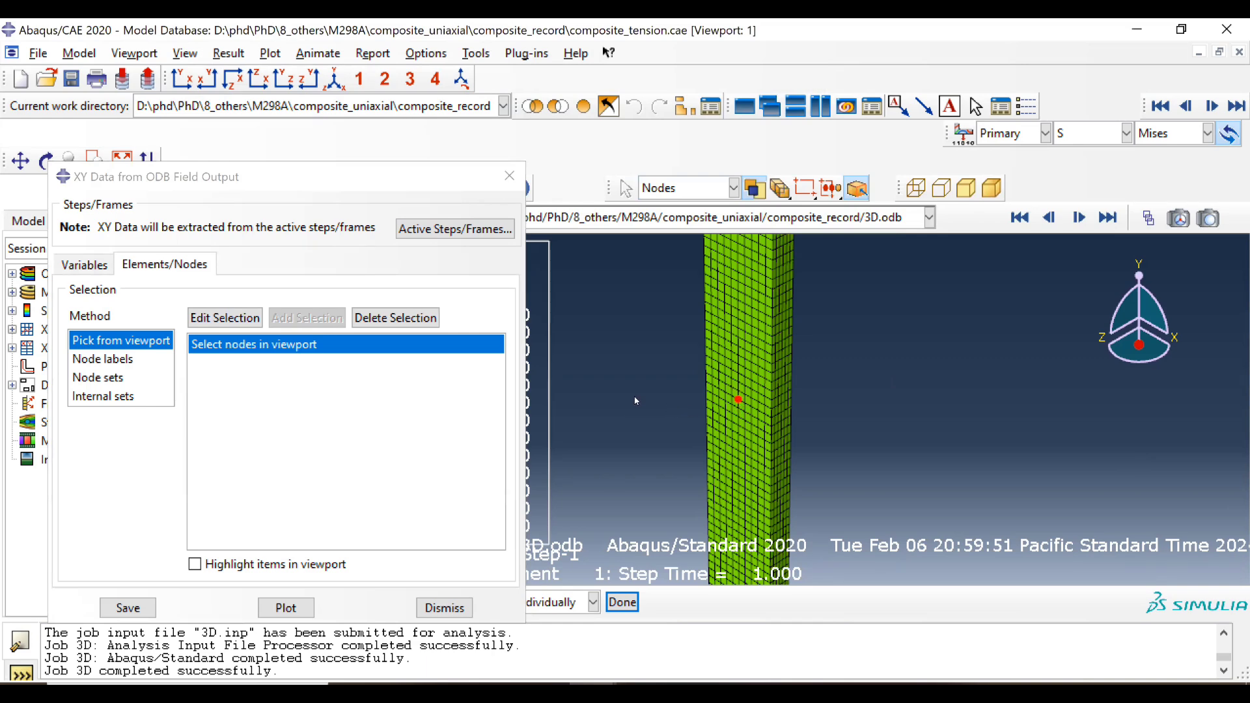
left_click(621, 602)
left_click(293, 601)
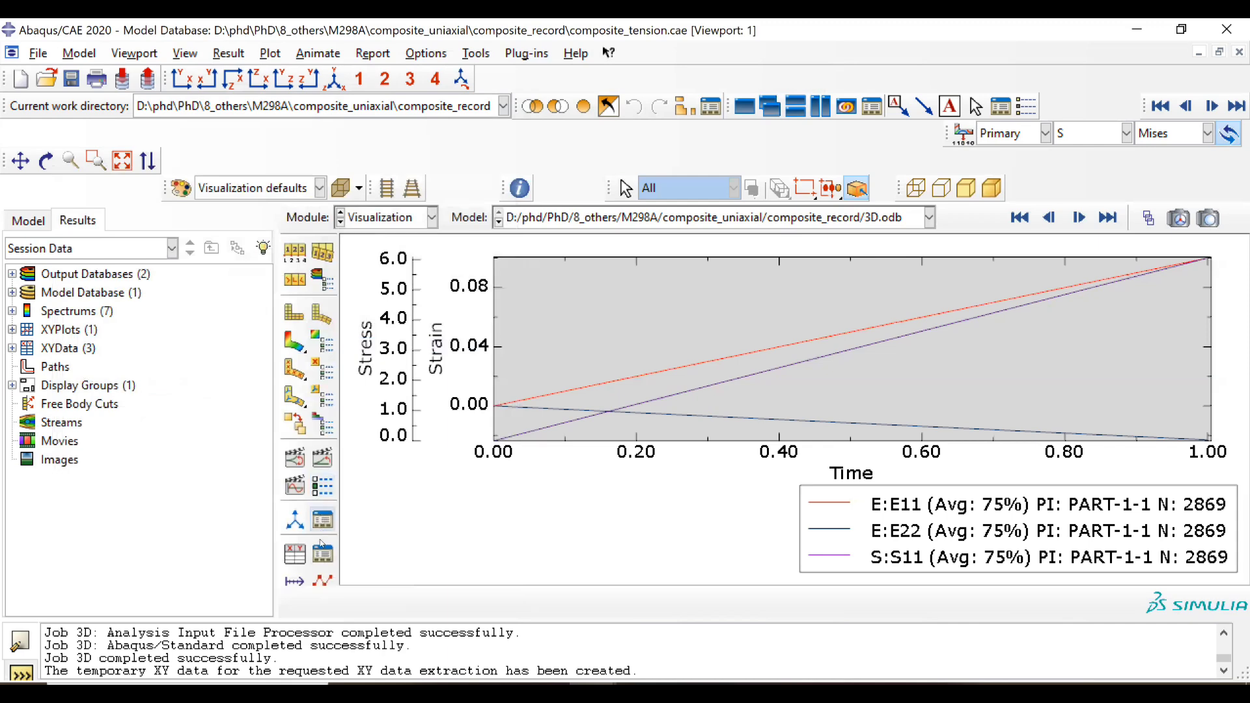
Open the S11 data set for editing in the XY Data Manager and copy its Y value at X = 1
left_click(321, 551)
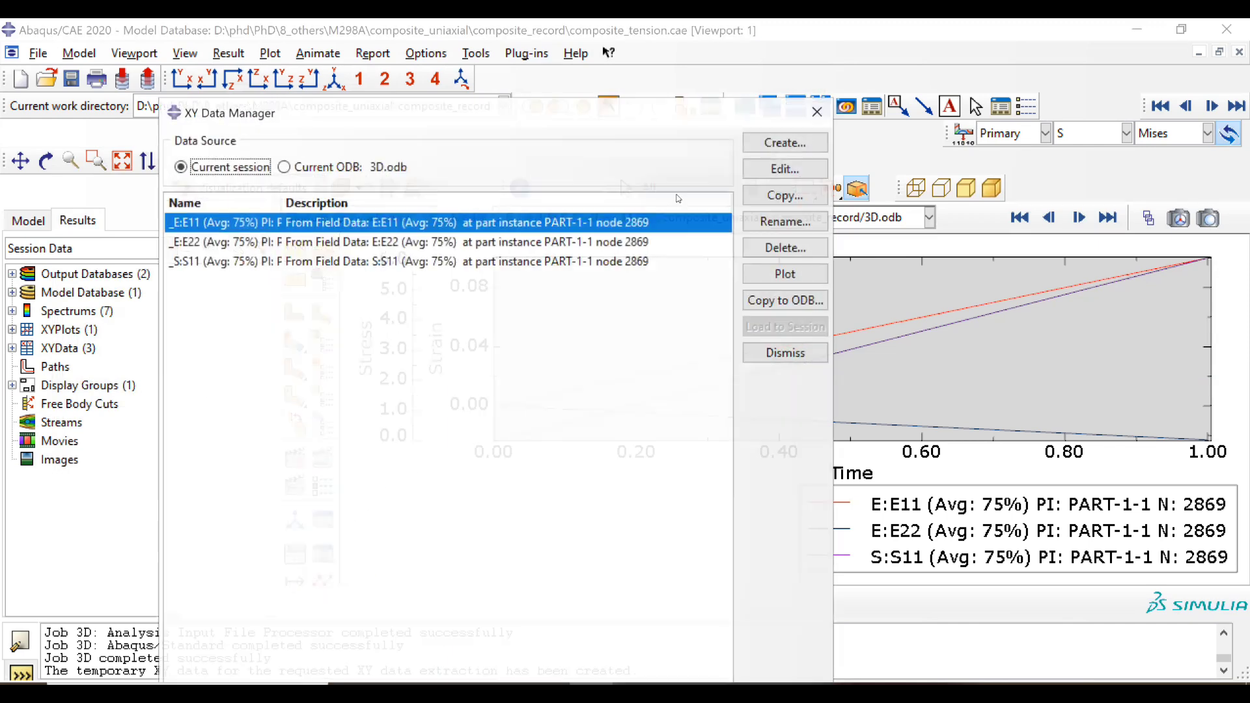
left_click(651, 261)
left_click(787, 168)
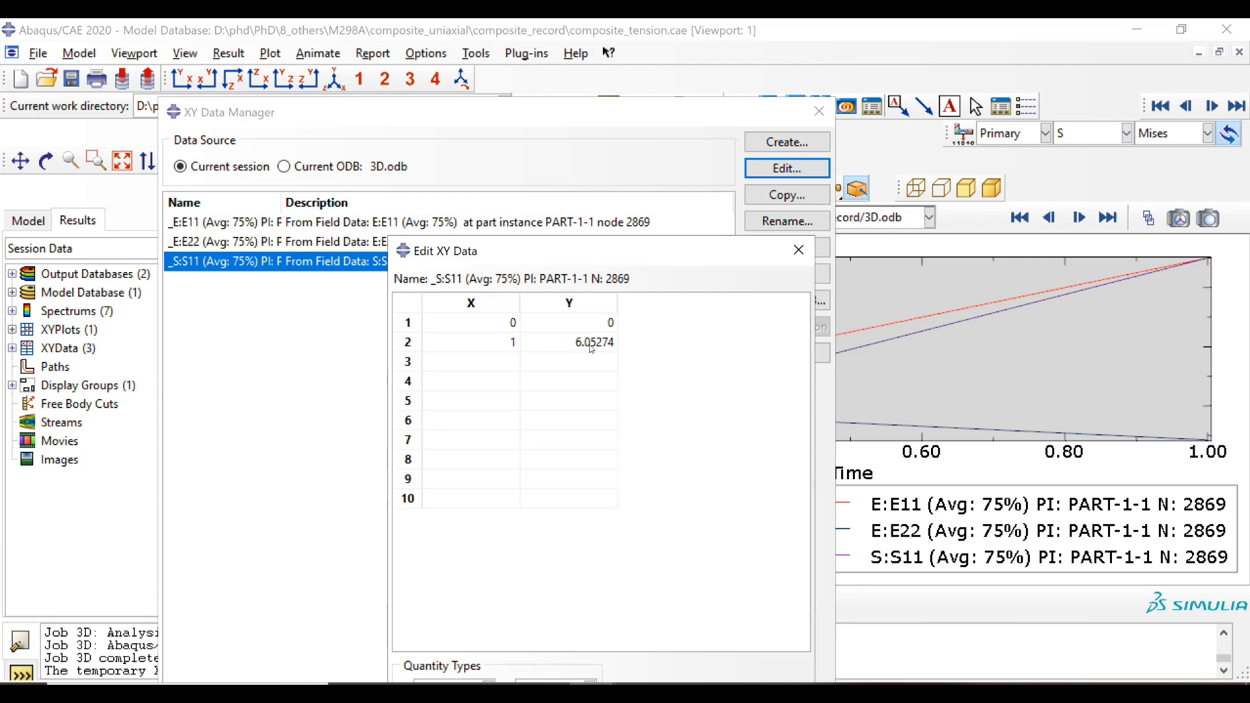
double_click(588, 347)
key("ctrl+c")
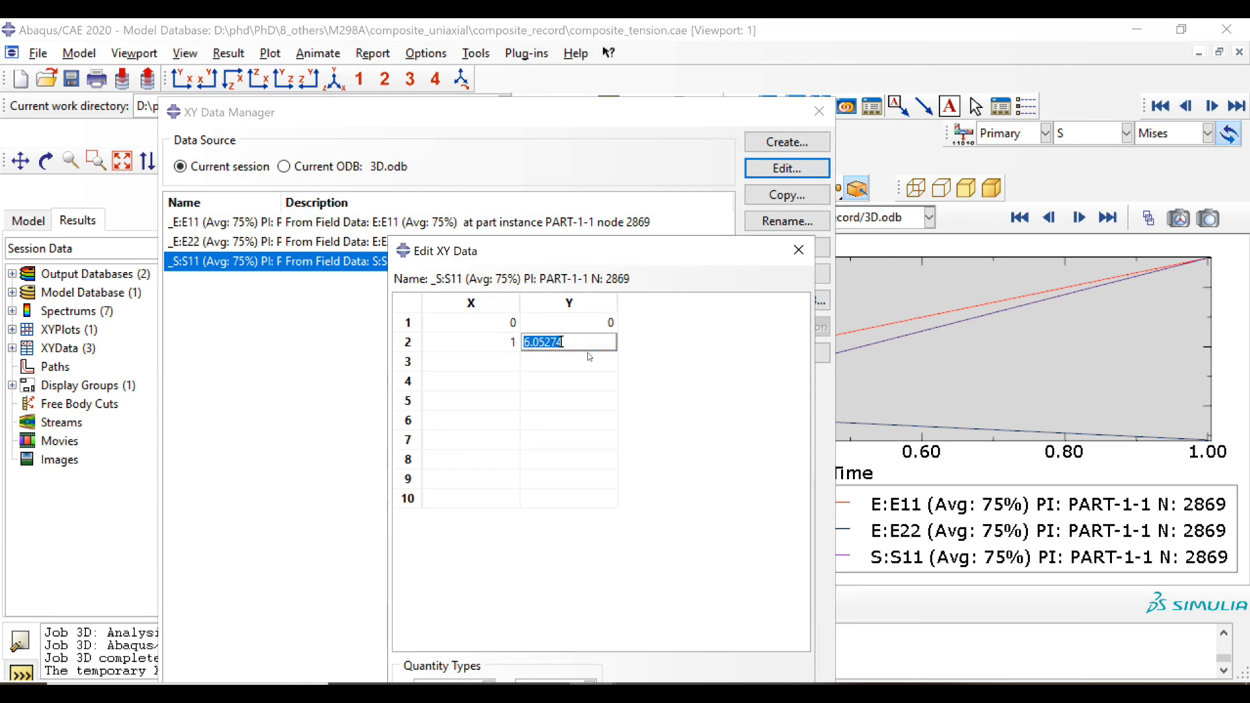
Switch to the browser and begin a Google calculation with the copied S11 value 6.05274 as the dividend
key("alt+Tab")
left_click(441, 91)
key("ctrl+v")
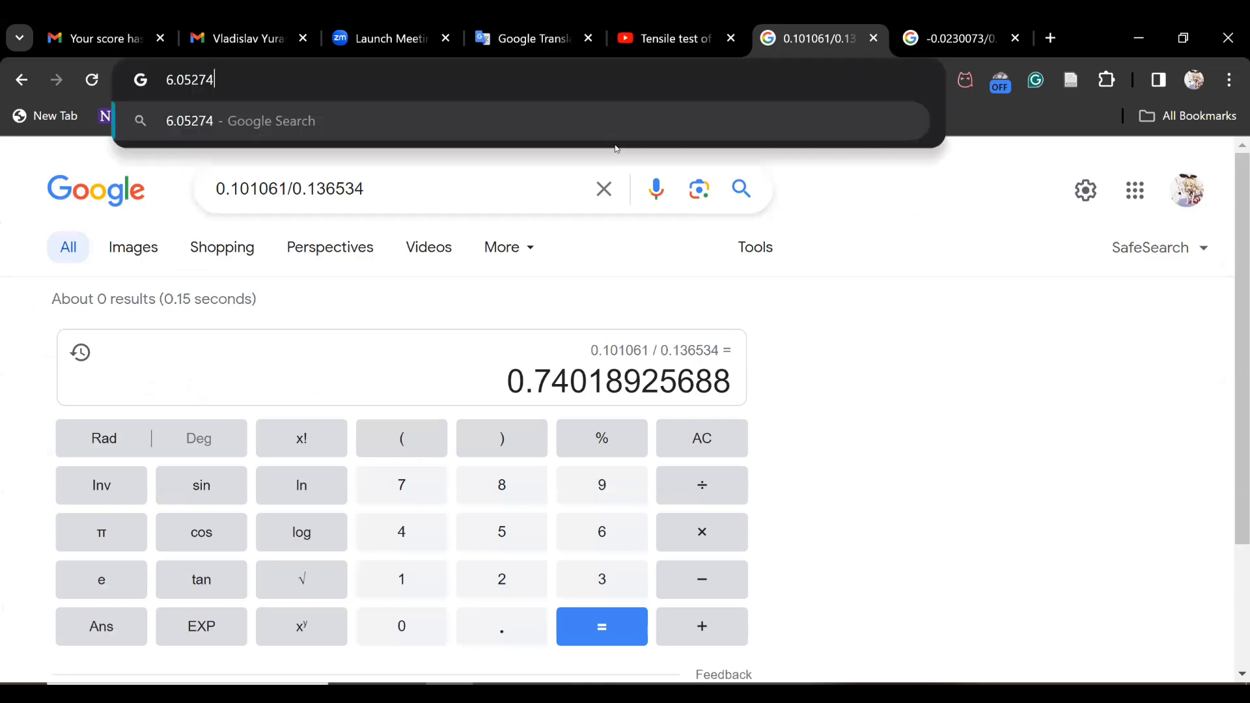
type("/")
Take the E11 data set's Y value at X = 1 from Abaqus/CAE and calculate 6.05274/0.100045 in the browser
key("alt+Tab")
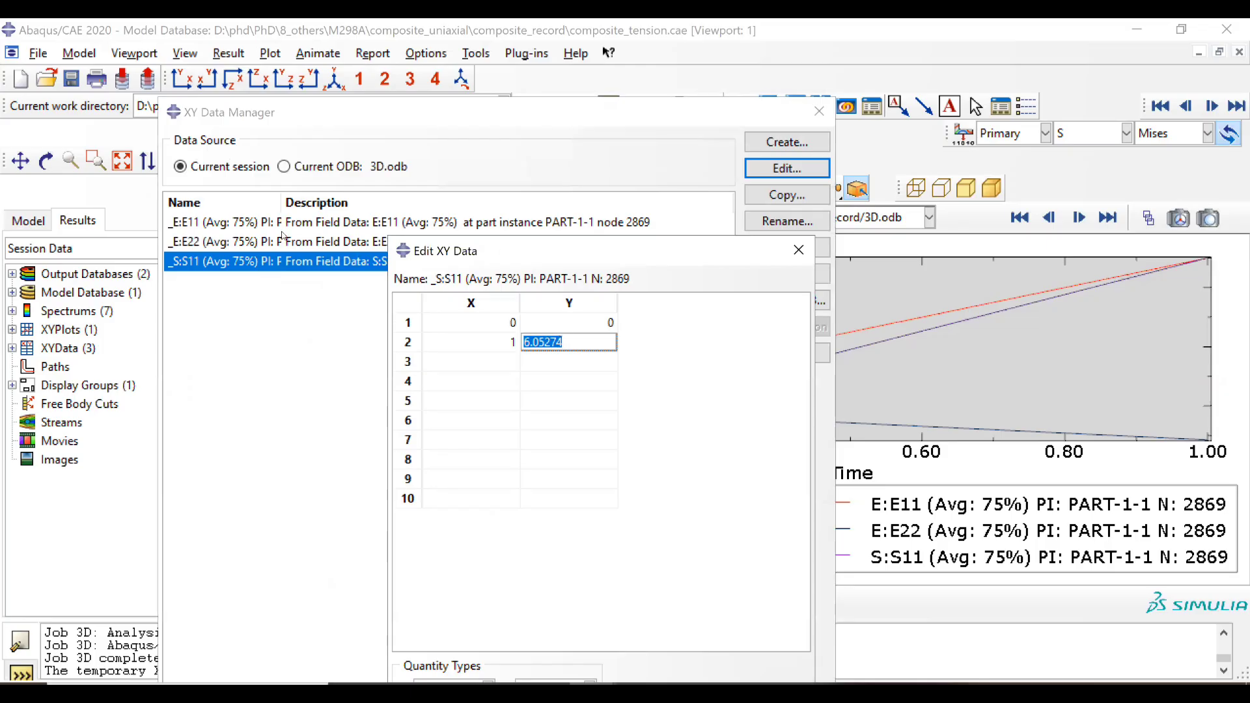
left_click(263, 225)
left_click(786, 168)
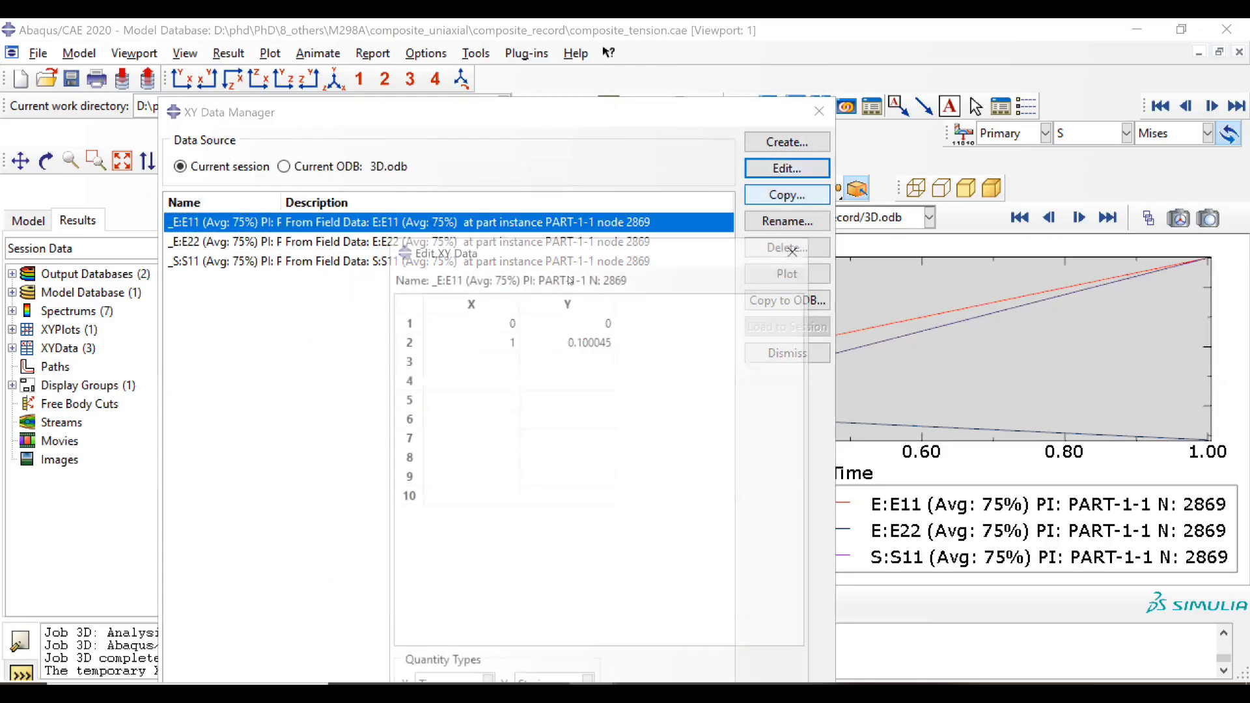
double_click(568, 342)
key("alt+Tab")
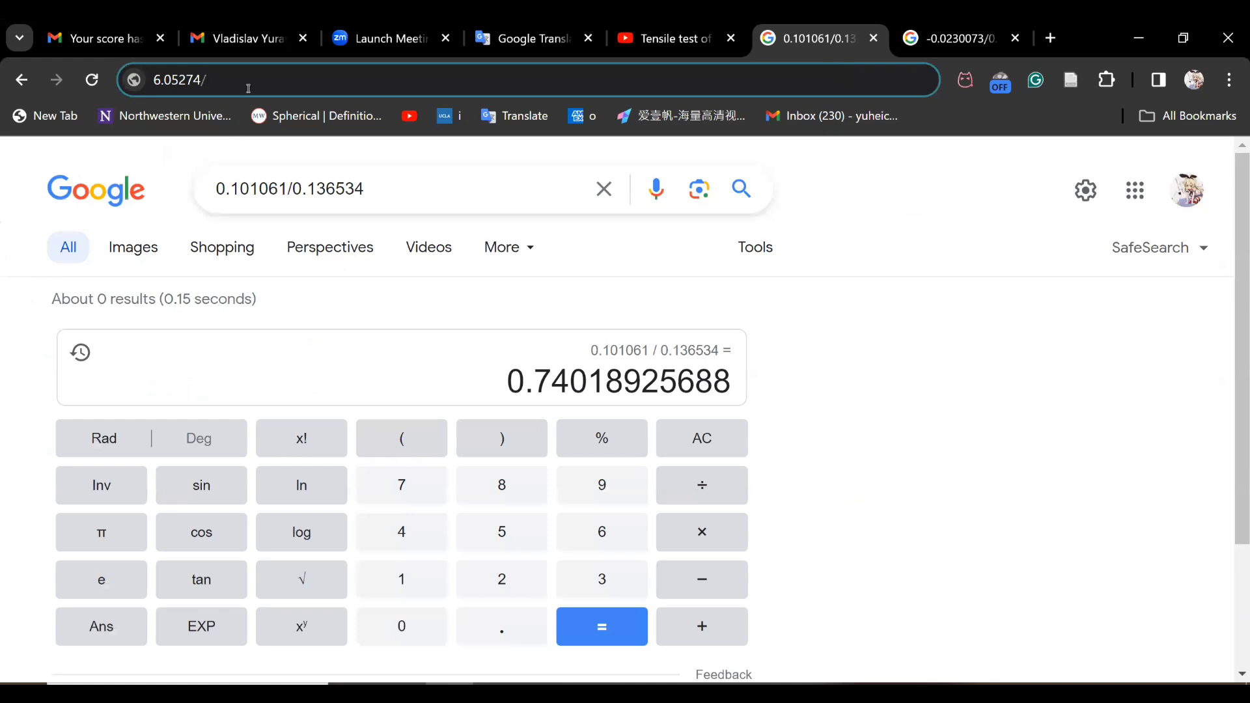
type("0.100045")
key("Return")
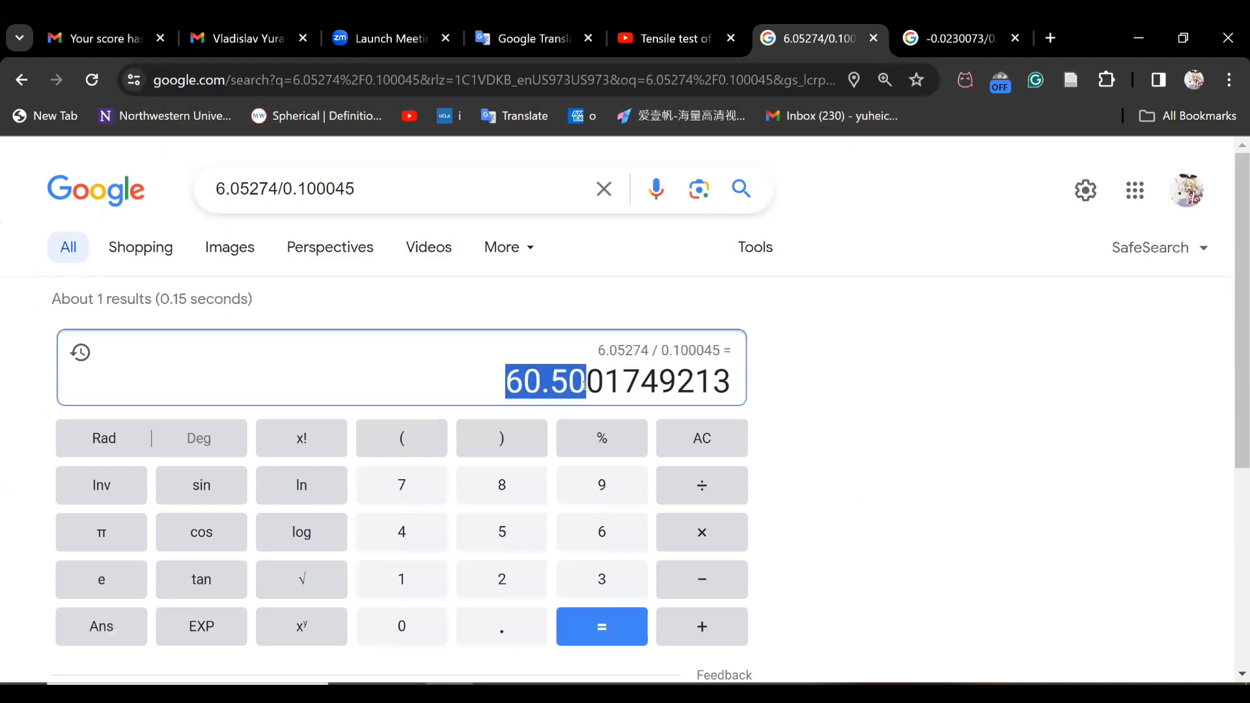
Switch to the PowerPoint slide Virtual Test 1: Tension Test and replace the number beneath the E11 property with 60.5
key("alt+Tab")
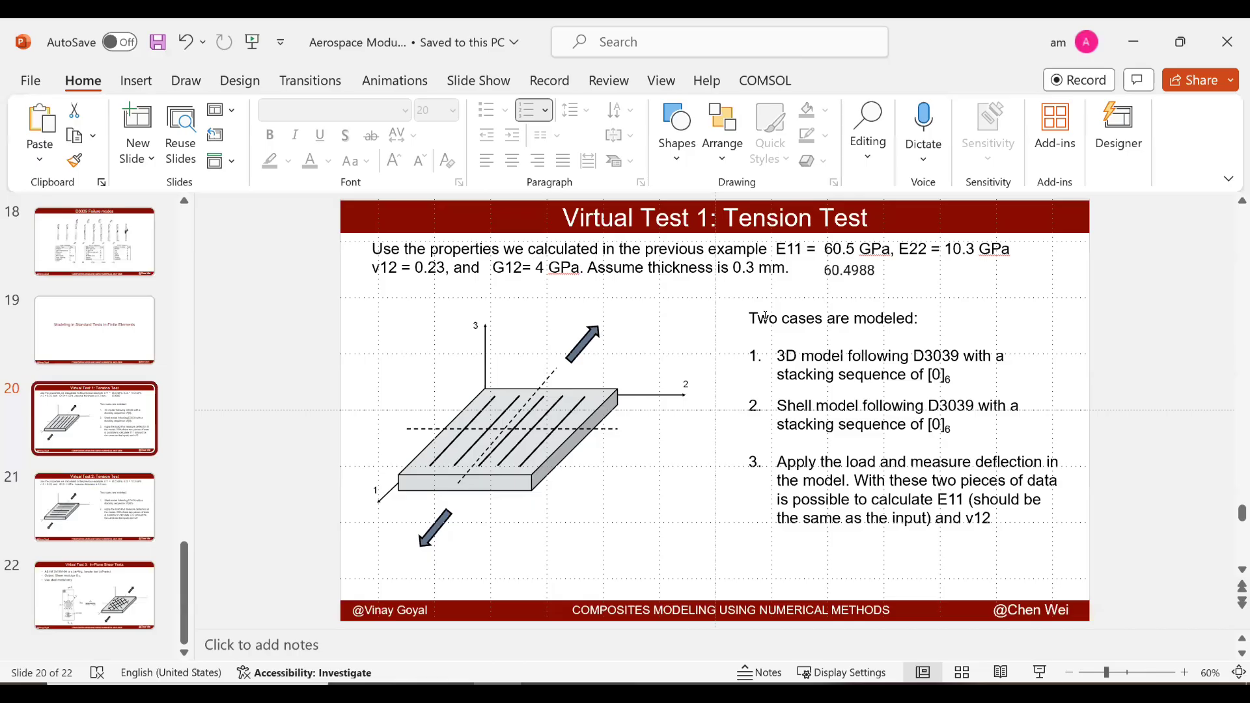
left_click_drag(823, 270, 887, 272)
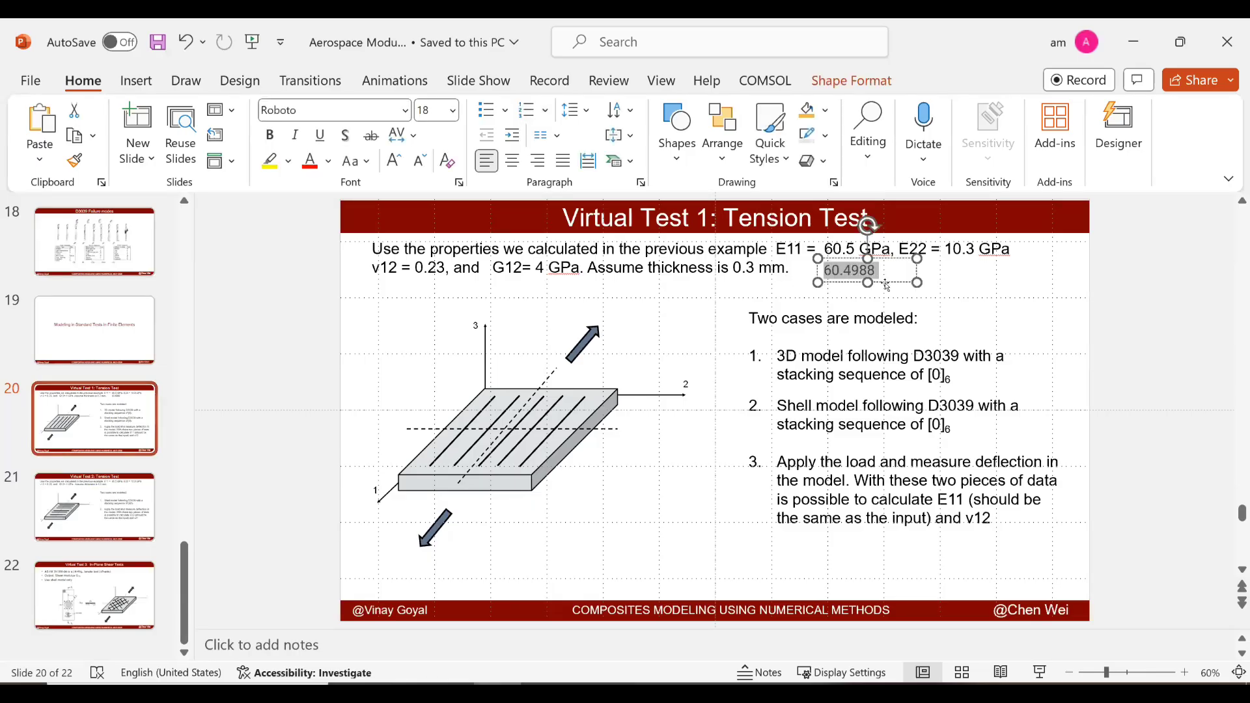
type("60.5")
left_click(904, 301)
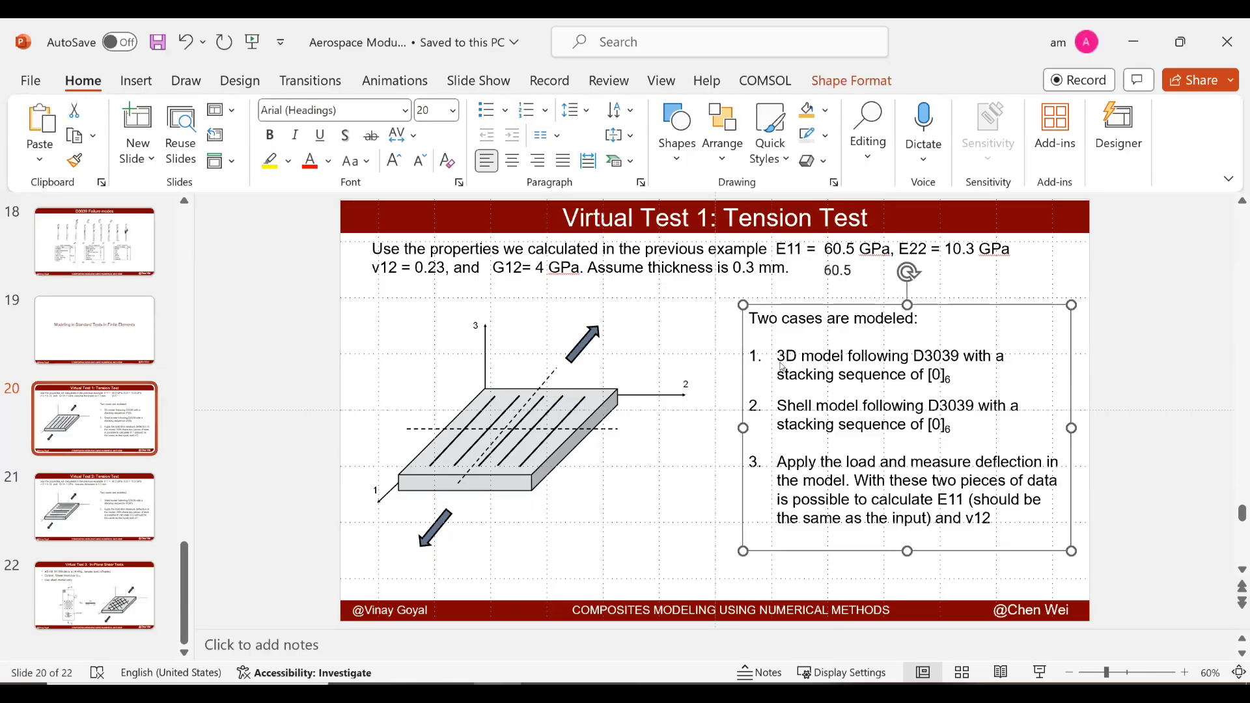
Open the E22 data set in Abaqus/CAE, check it against v12 on the slide, and close the XY data dialogs
key("alt+Tab")
key("alt+Tab")
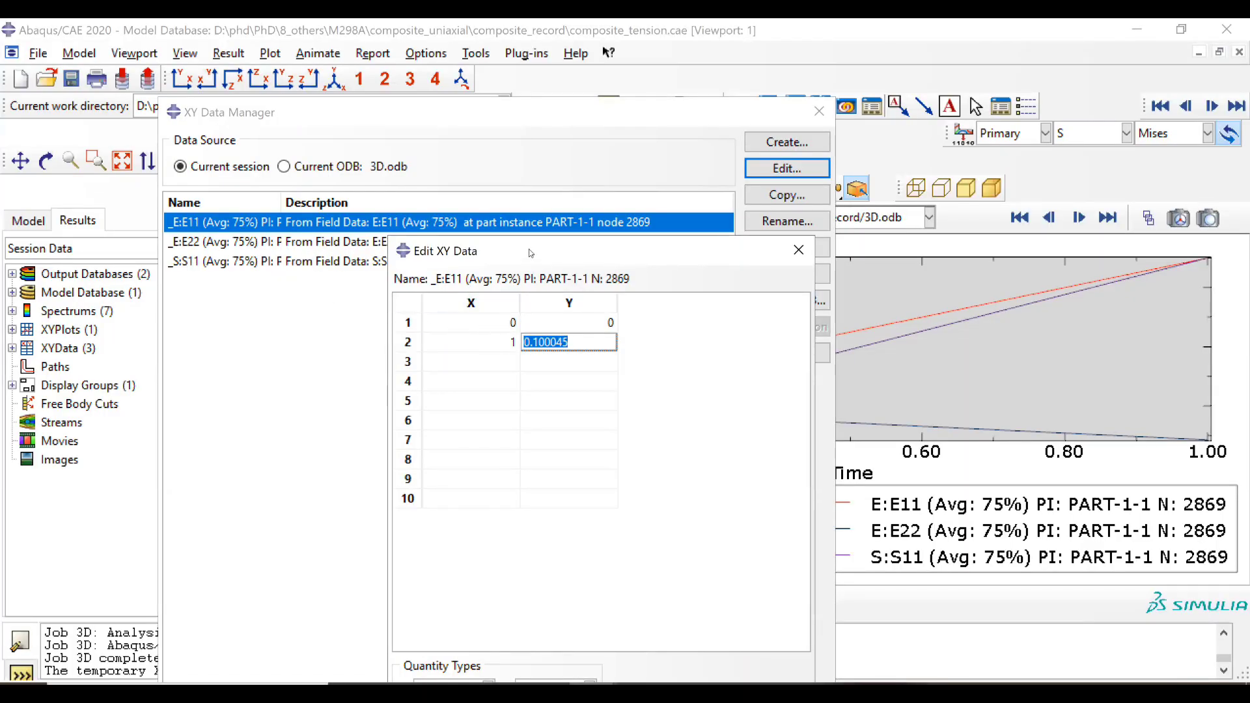
left_click(296, 243)
left_click(787, 168)
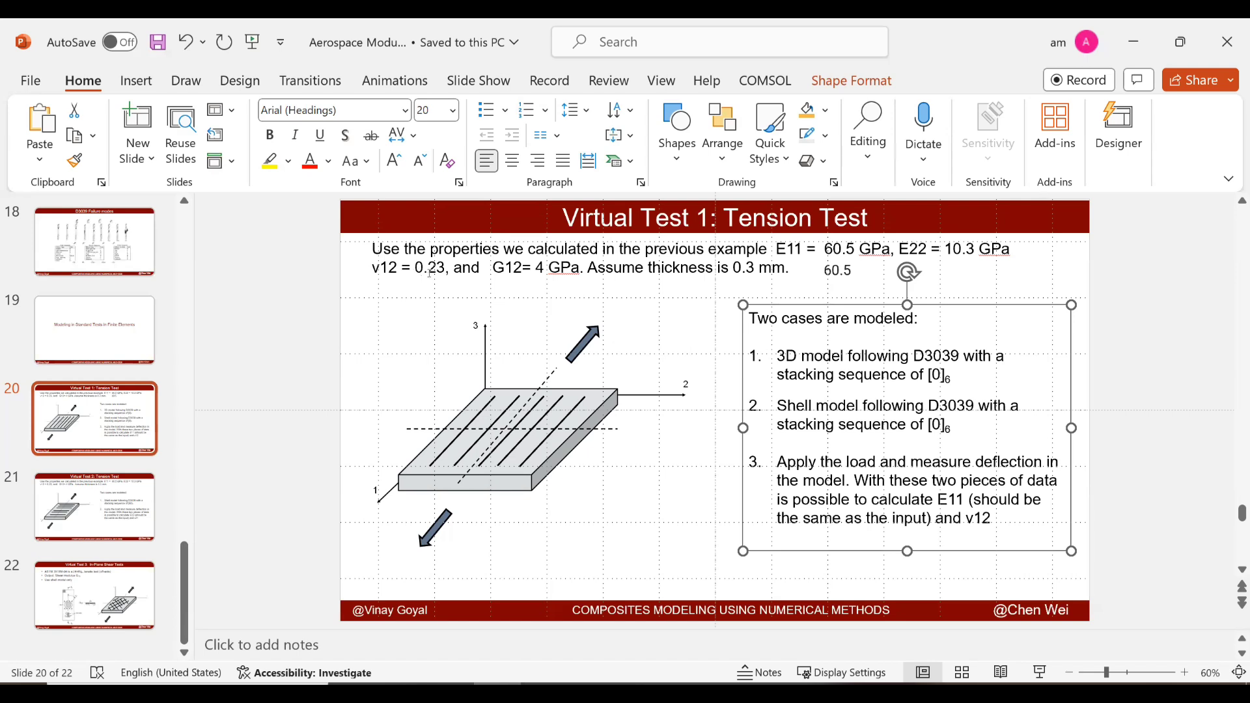
double_click(429, 269)
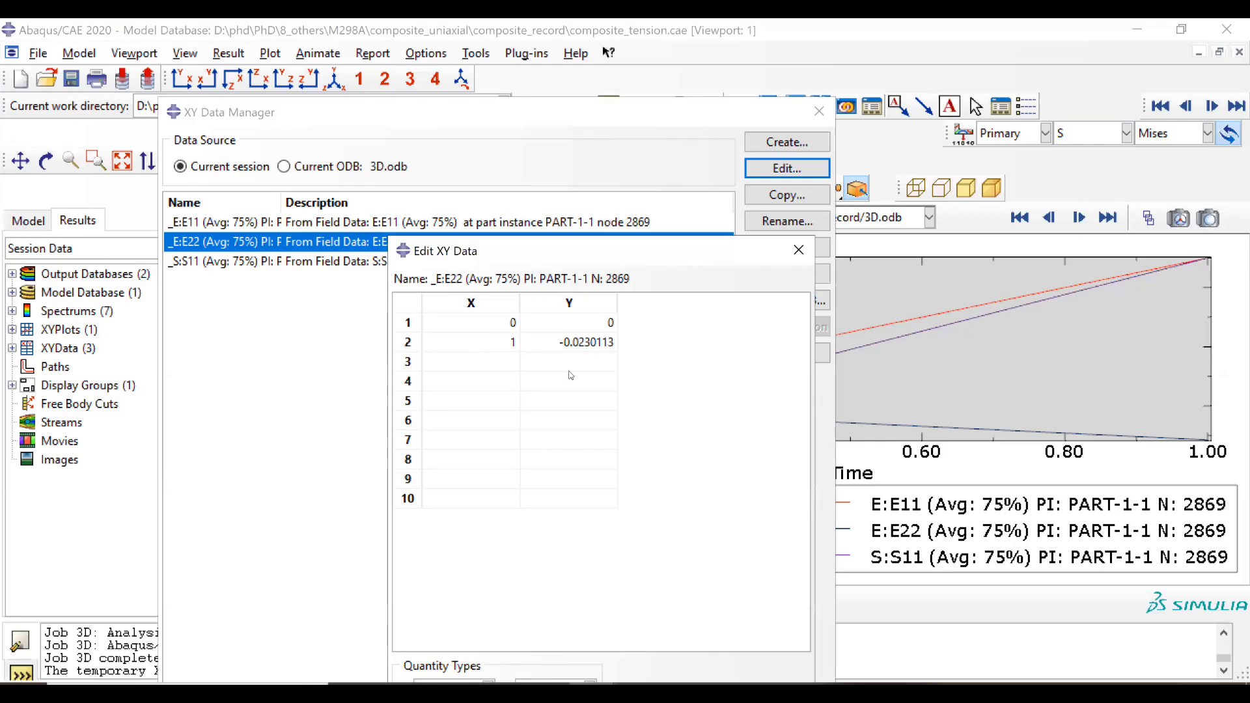
left_click(819, 111)
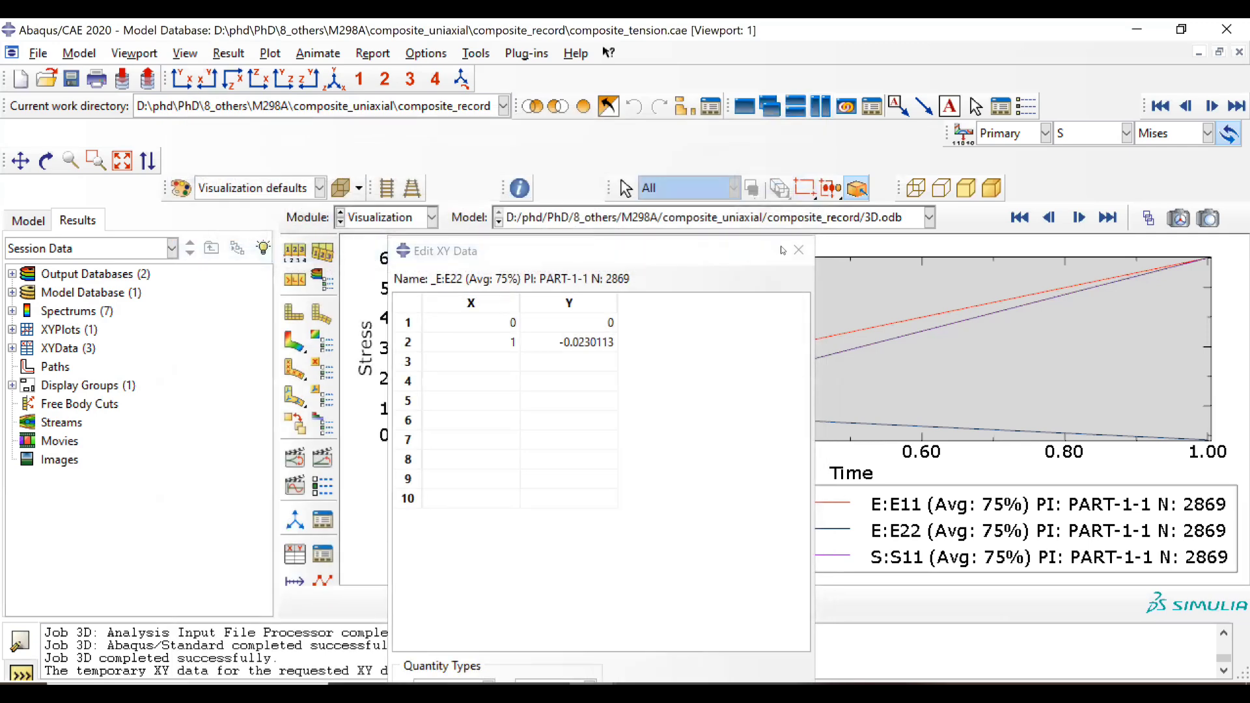
left_click(795, 250)
Switch to the Part module and create a new Standard & Explicit model named shell_0
left_click(404, 217)
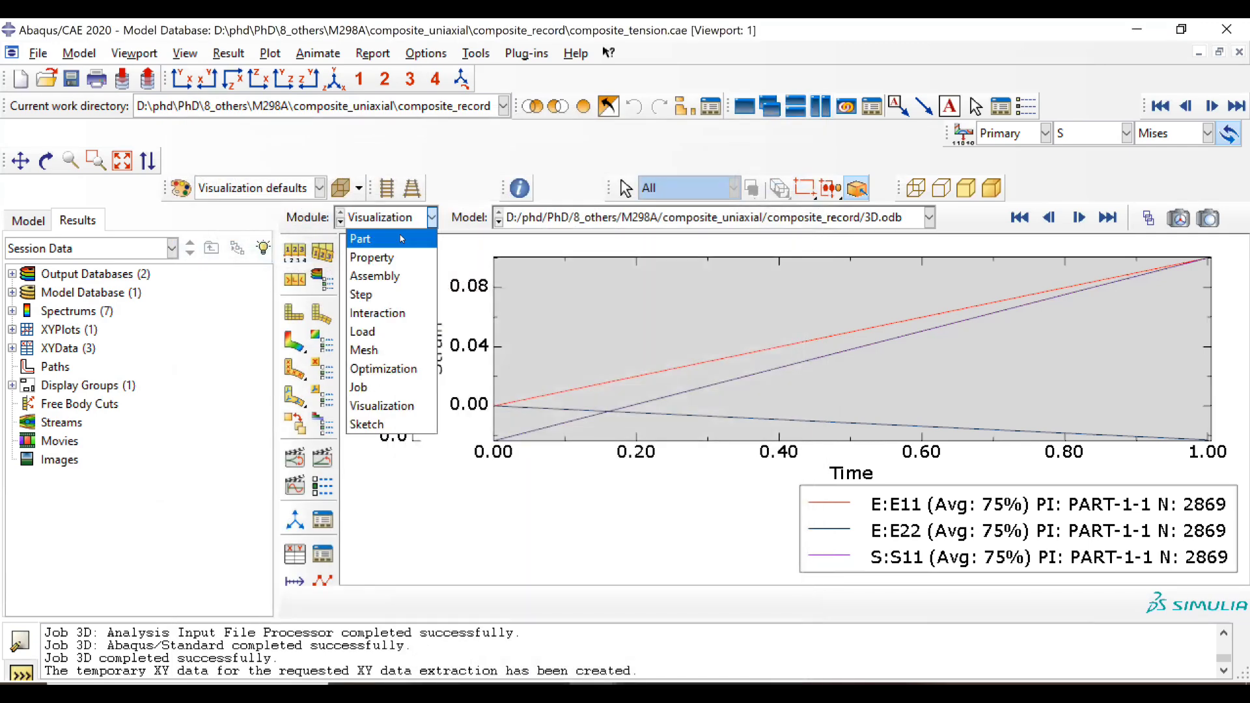
left_click(400, 236)
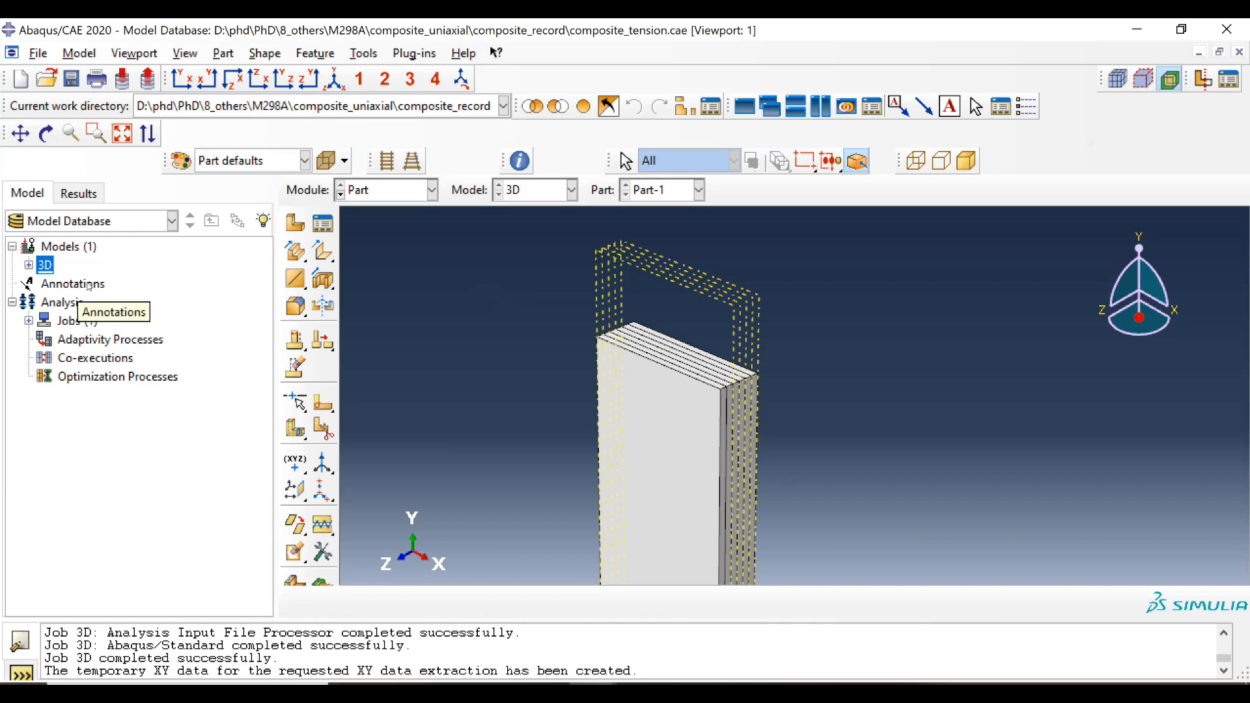
double_click(69, 247)
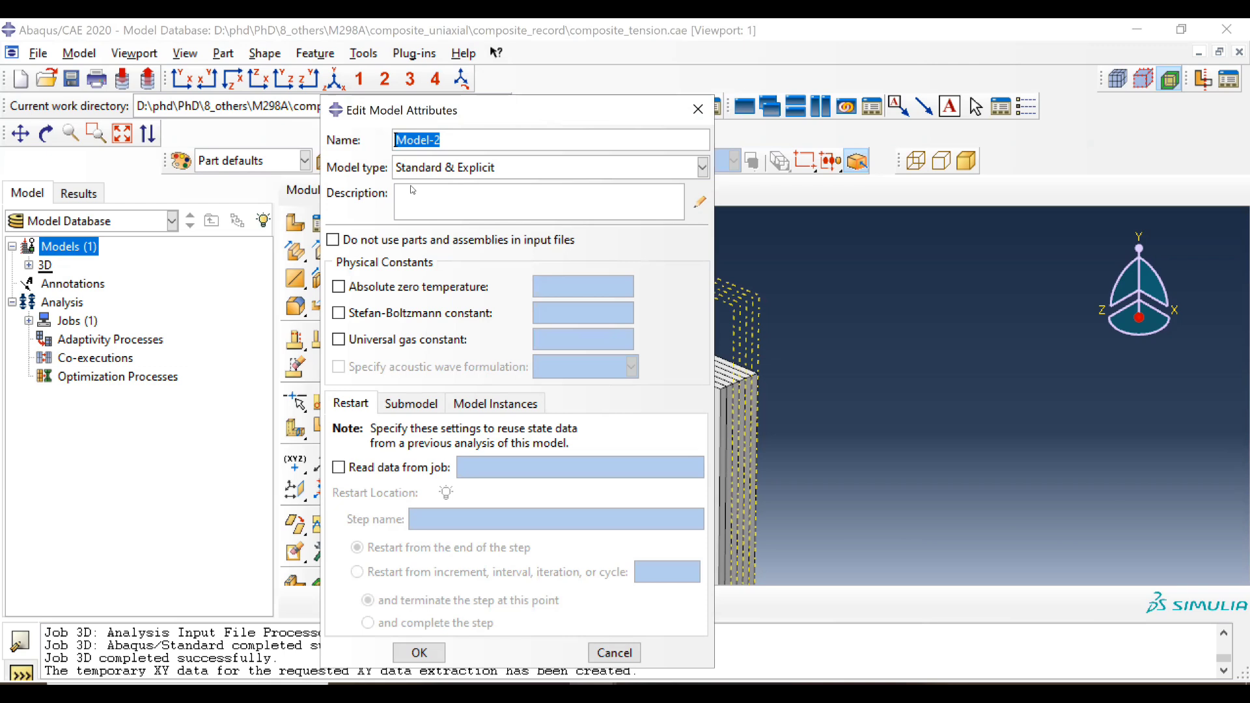
type("shell_0")
left_click(419, 653)
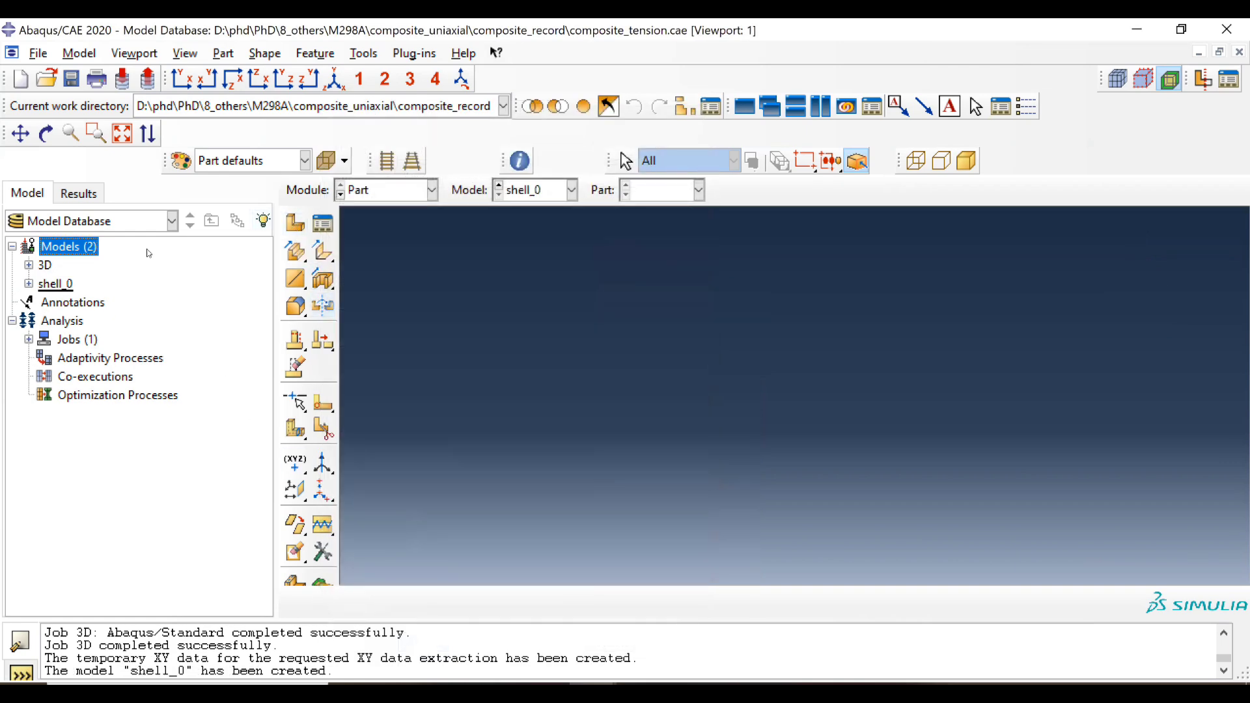
Start a 3D deformable part with a planar shell base feature and an approximate size of 200
left_click(292, 225)
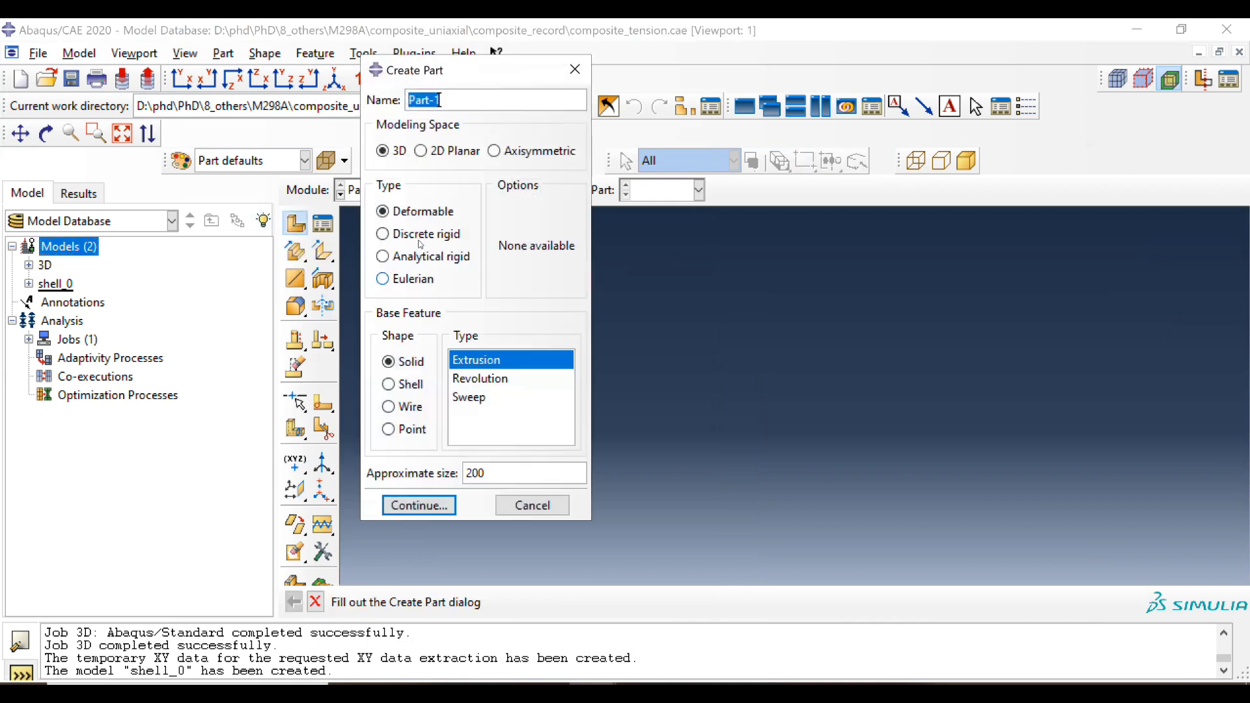
left_click(389, 385)
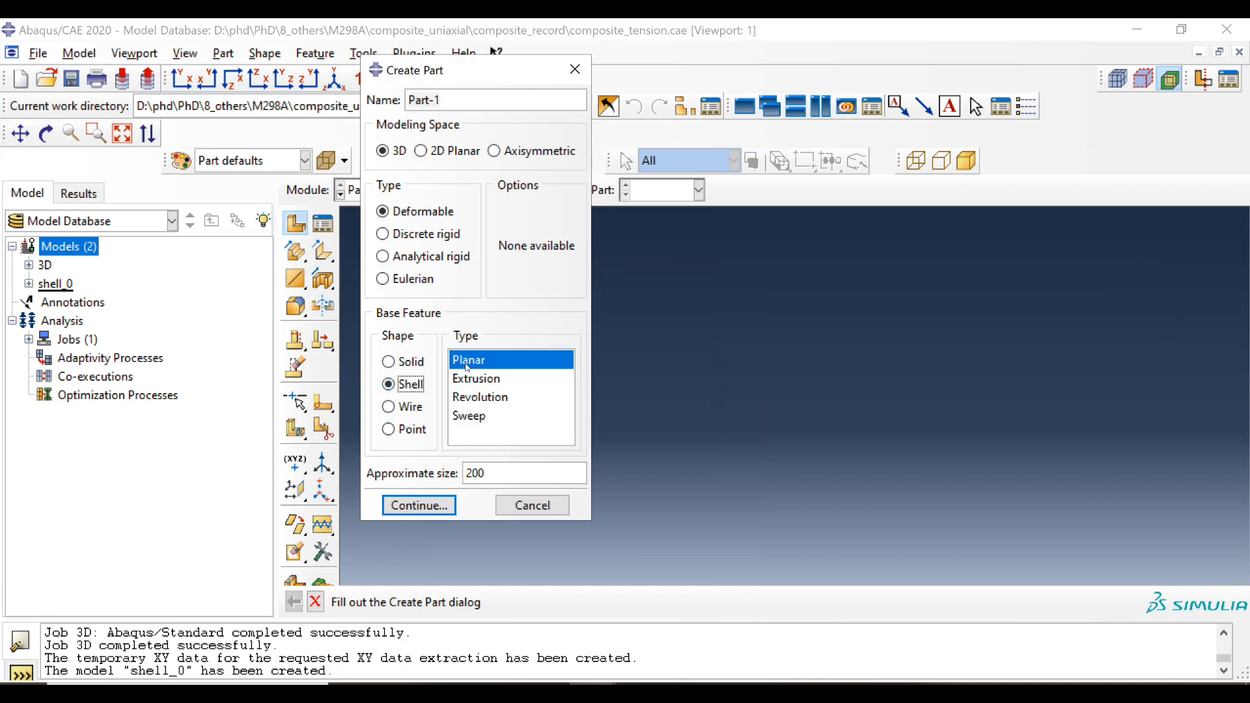
left_click(440, 501)
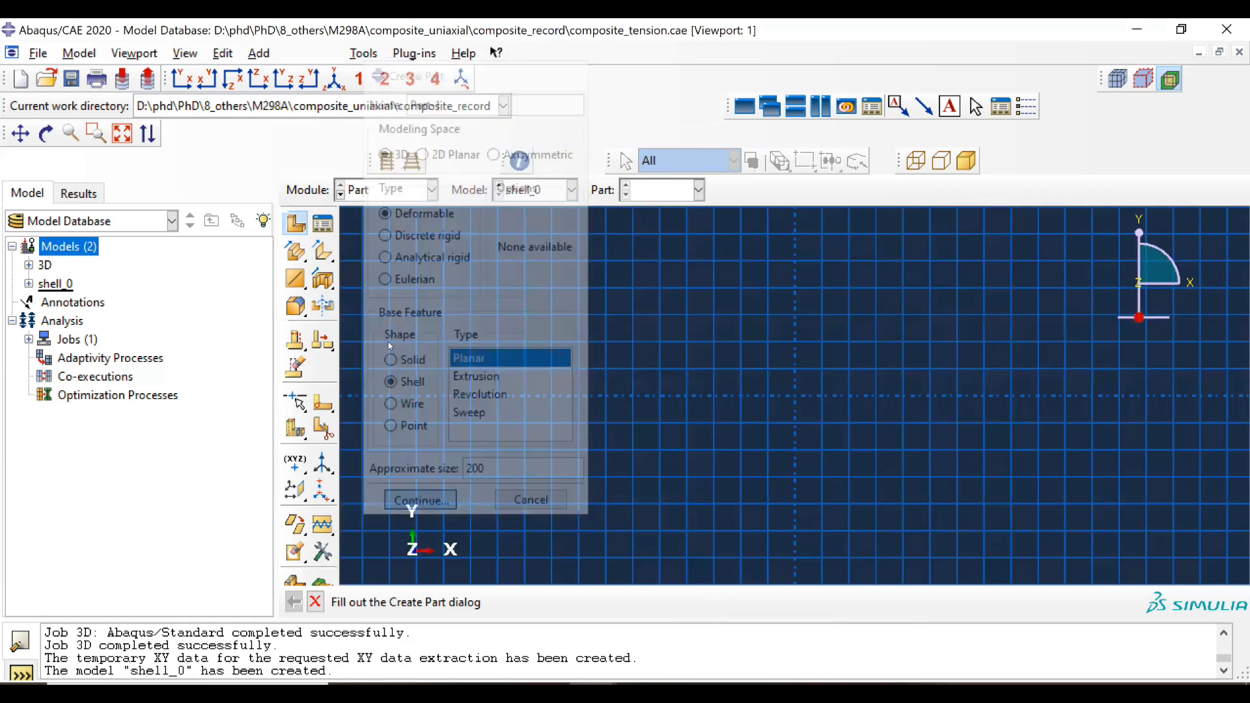
Sketch a rectangle from the origin to (1,10) and finish the sketch to create the shell part
left_click(322, 253)
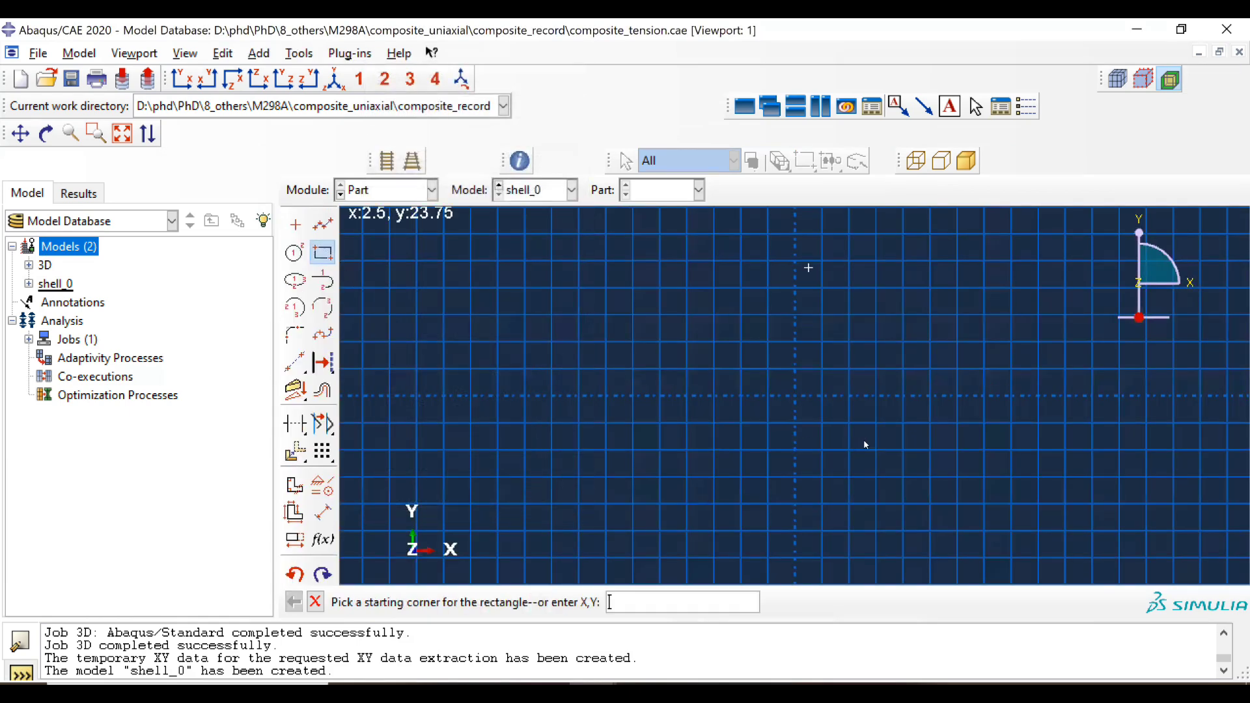
left_click(795, 395)
type("1,10")
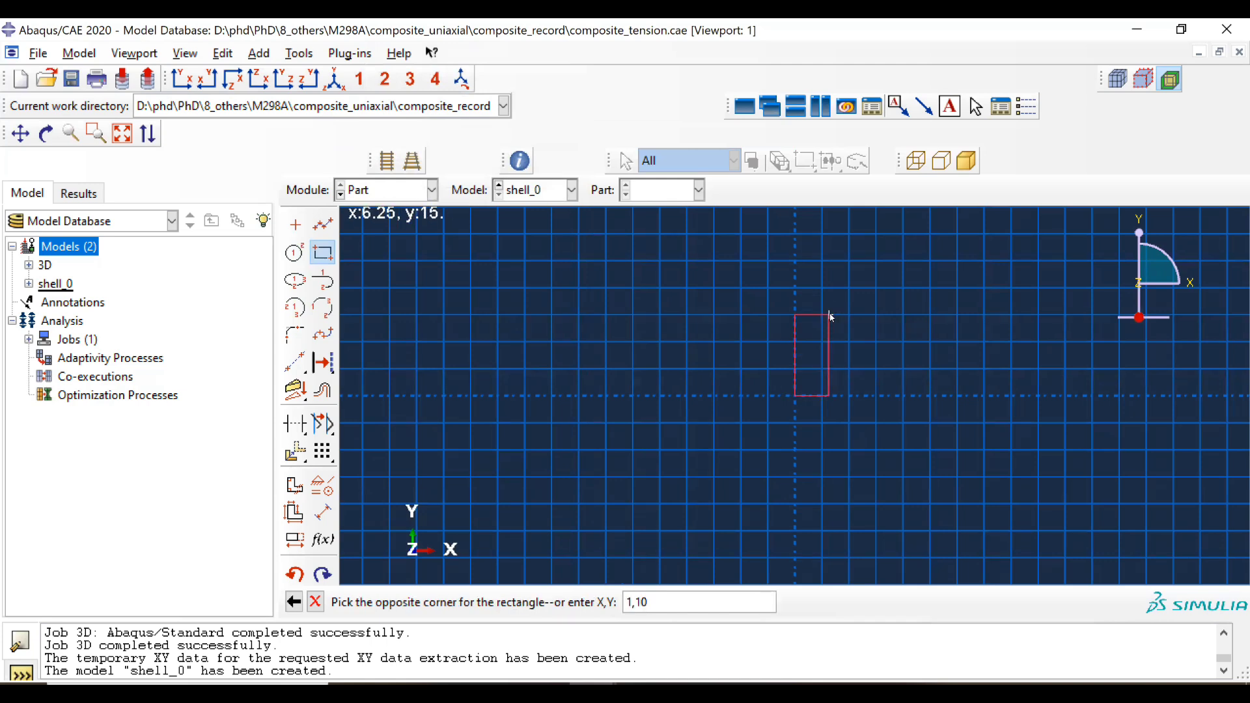
key("Return")
key("Return")
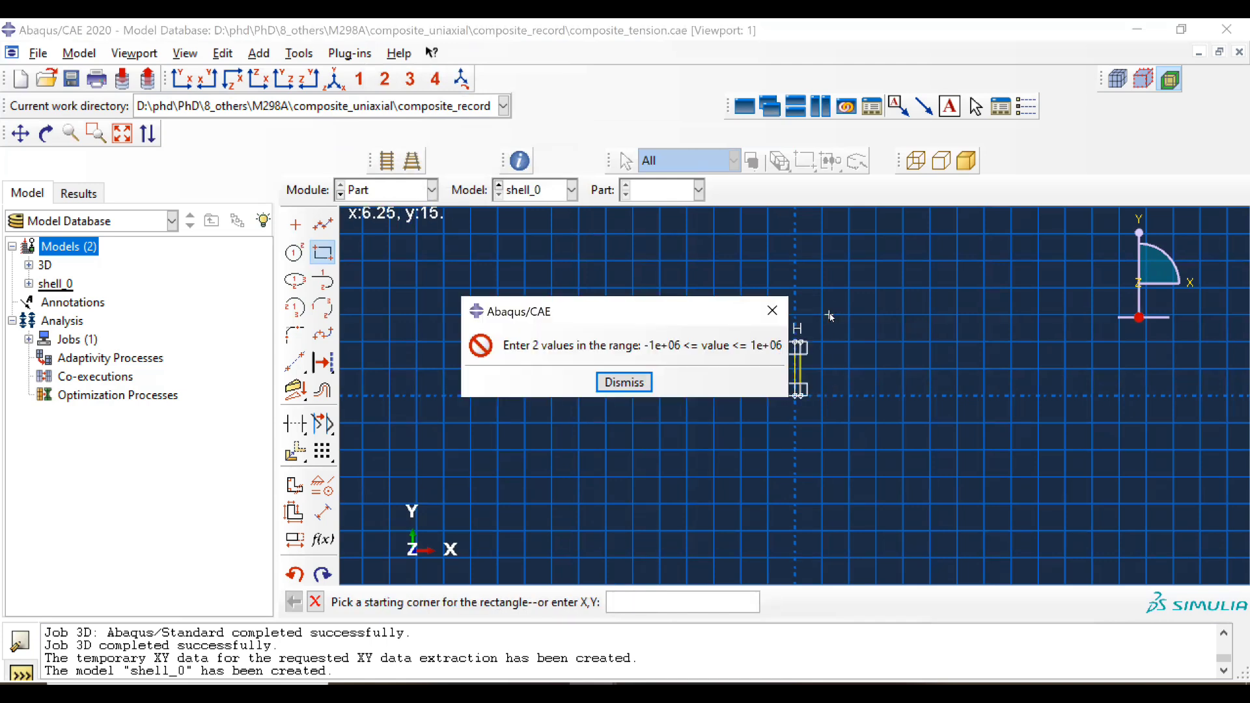
left_click(623, 382)
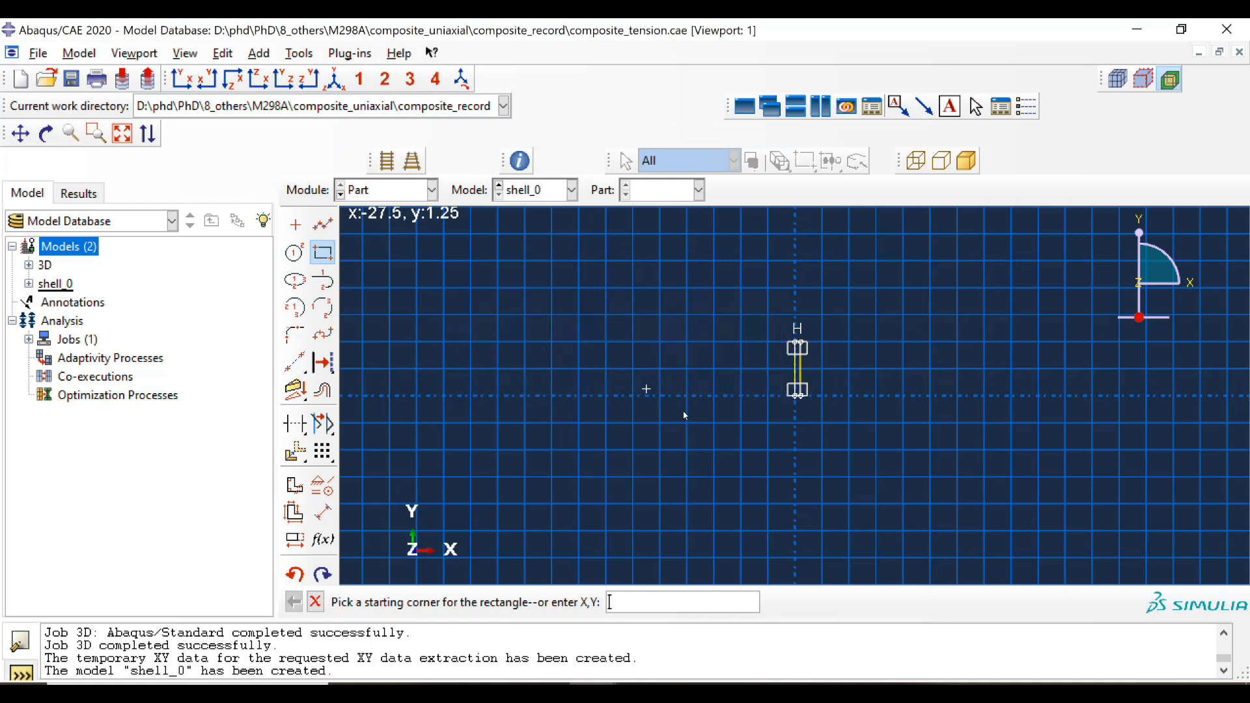
middle_click(683, 414)
middle_click(684, 414)
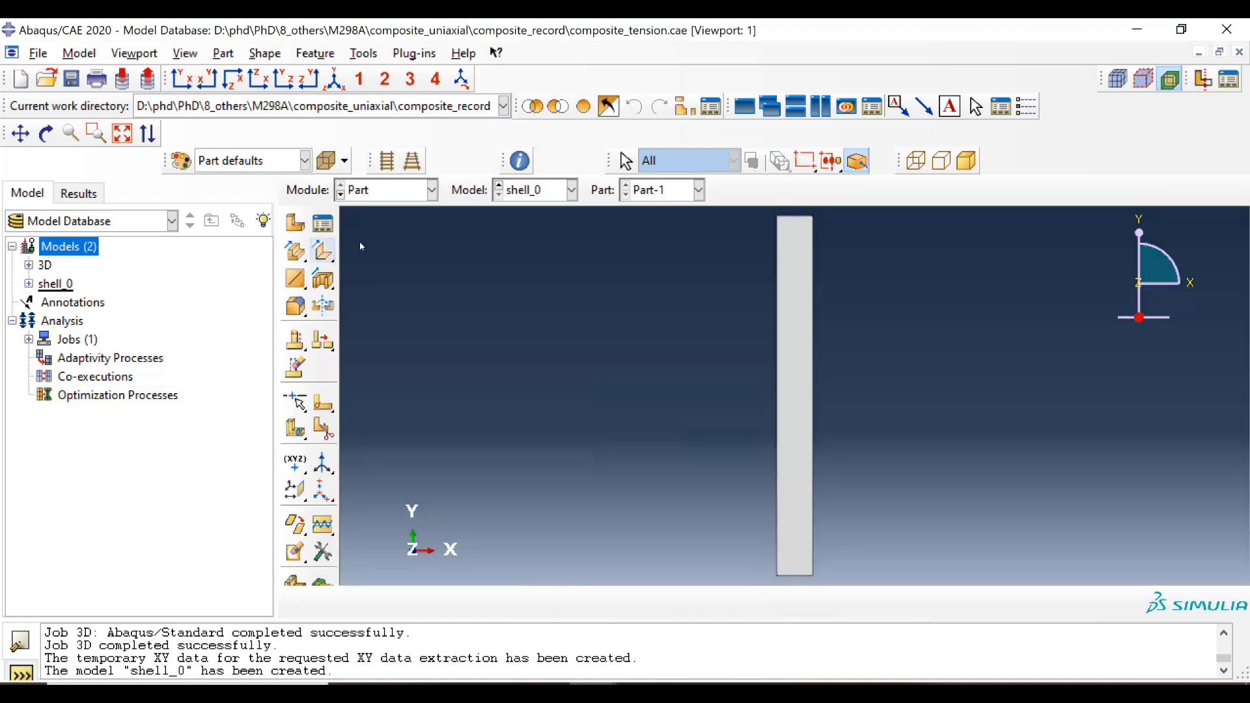
Create a material in the Property module and give it elastic behavior of type Lamina
left_click(388, 193)
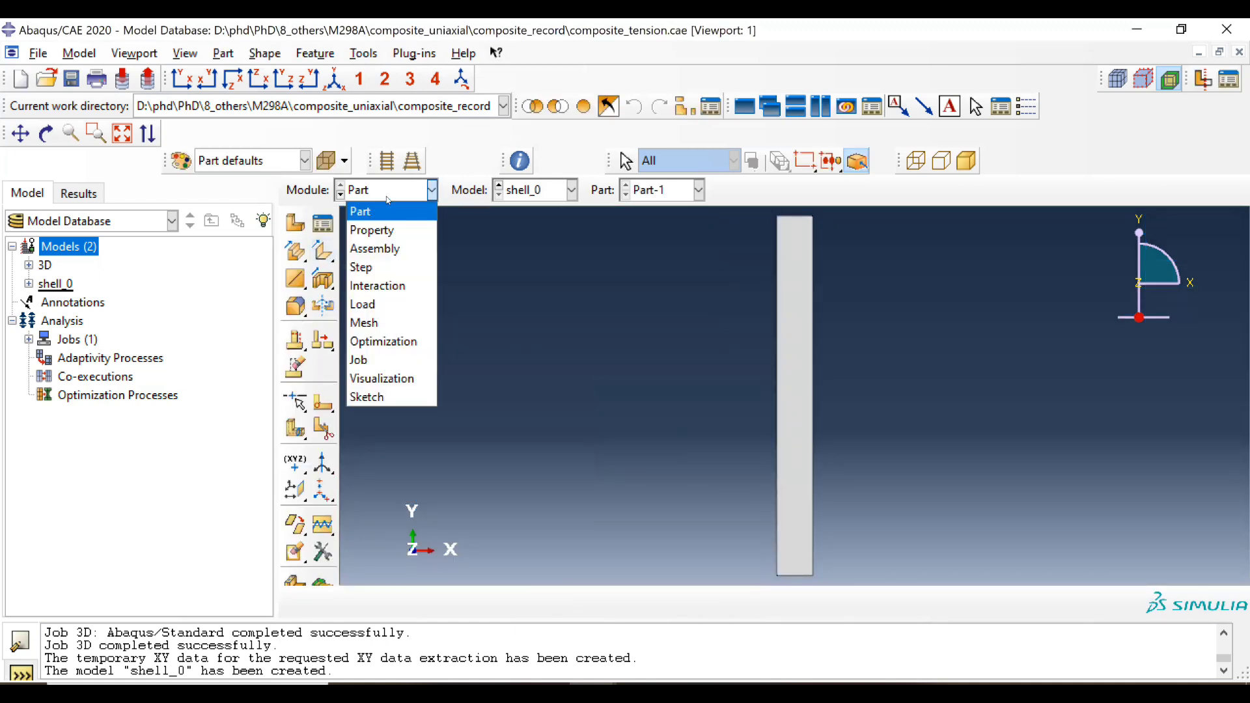
left_click(403, 228)
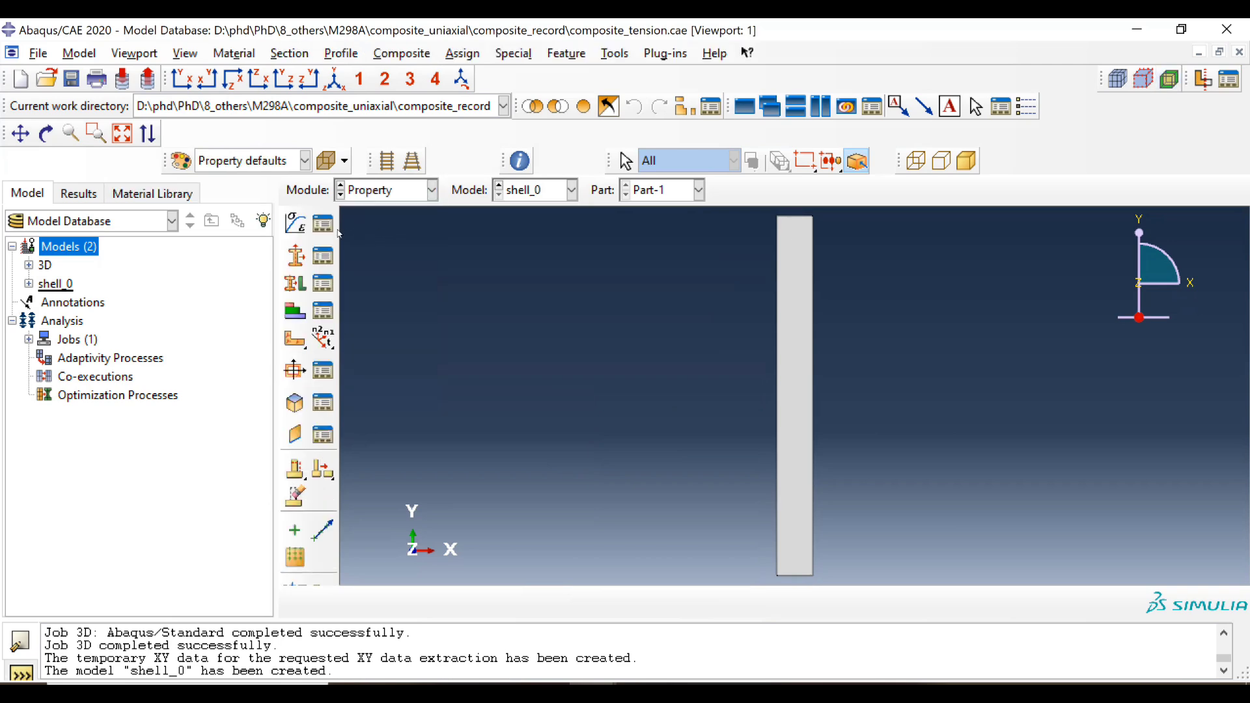
left_click(298, 224)
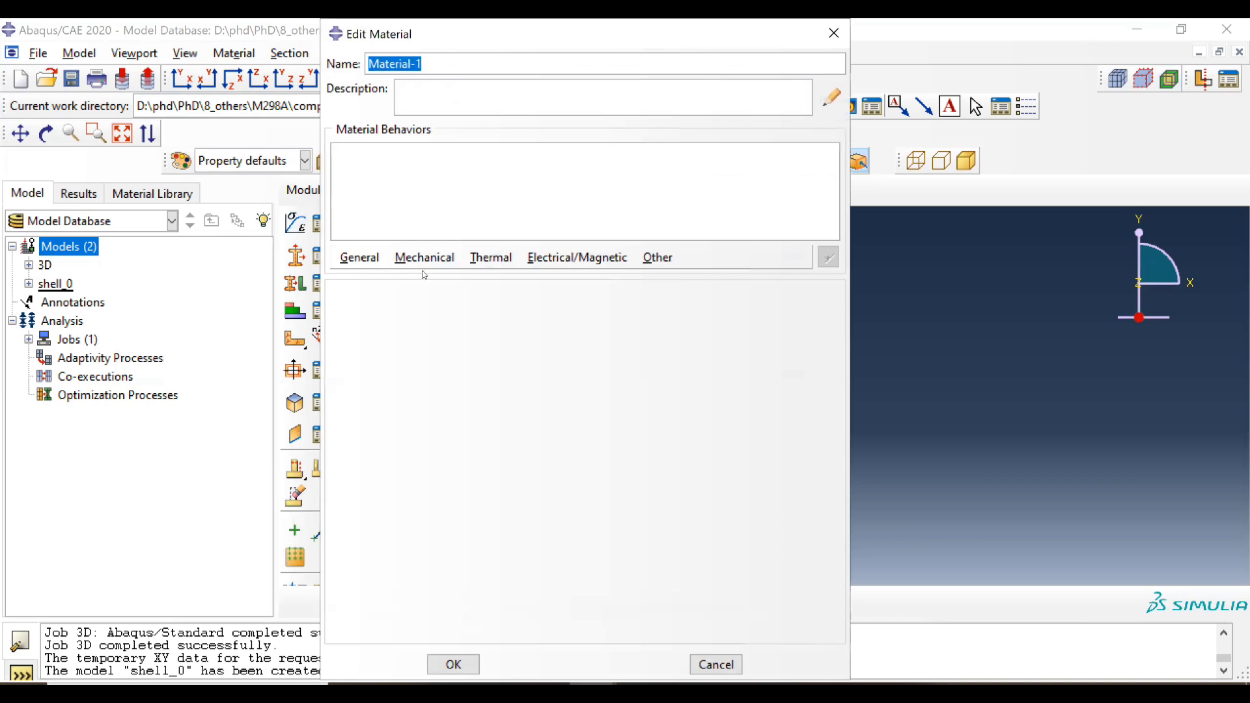
left_click(425, 260)
mouse_move(622, 285)
left_click(689, 285)
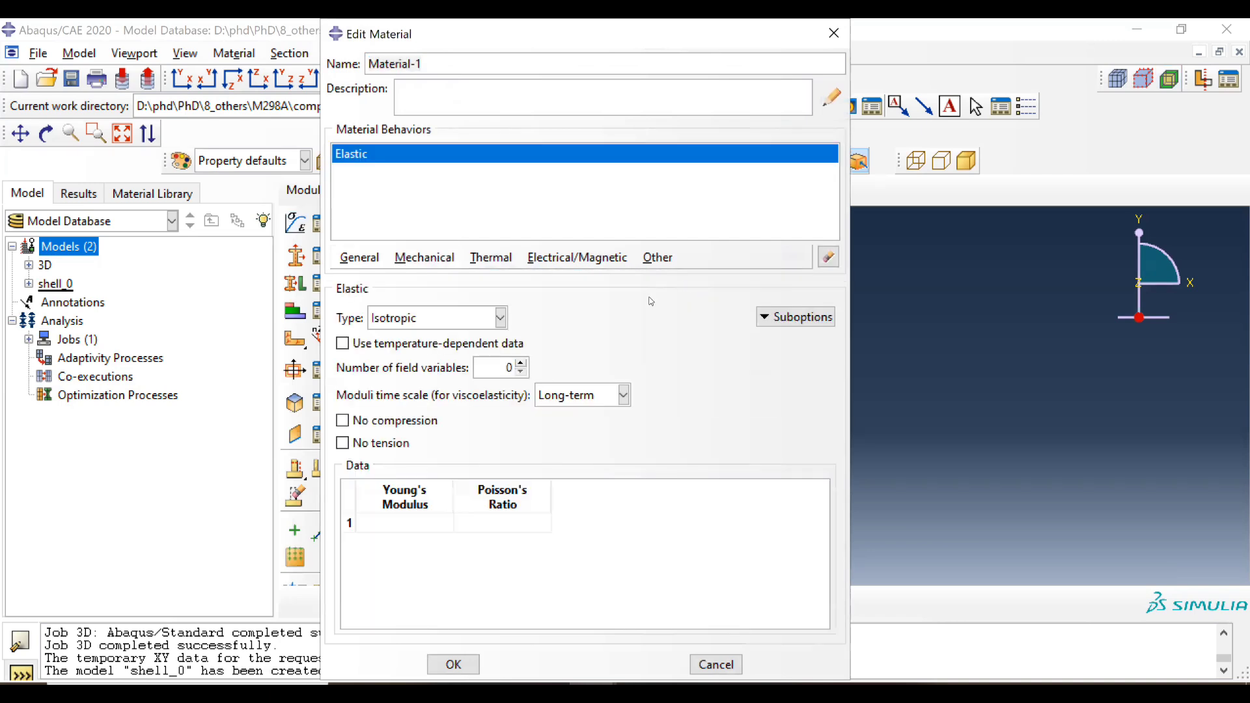
left_click(498, 319)
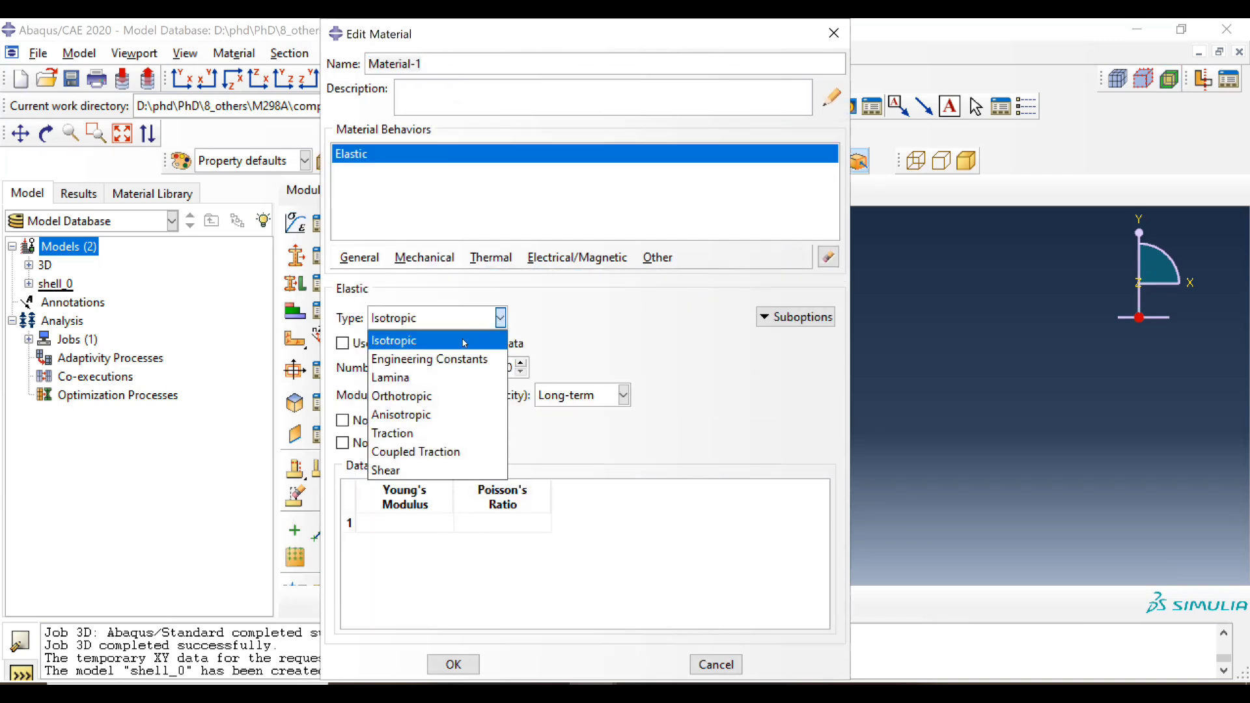
left_click(407, 385)
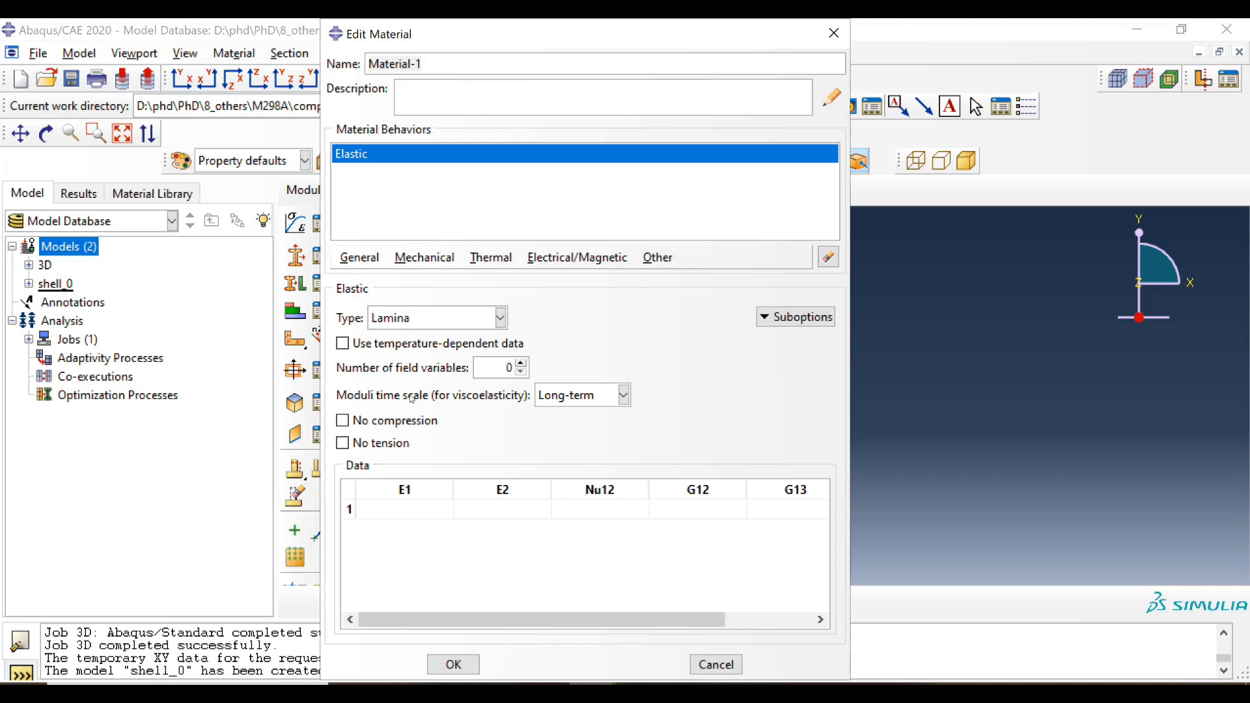
Enter the lamina elastic constants E1 60.5, E2 10.3 and Nu12 0.23 for Material-1
left_click(413, 510)
type("60.5")
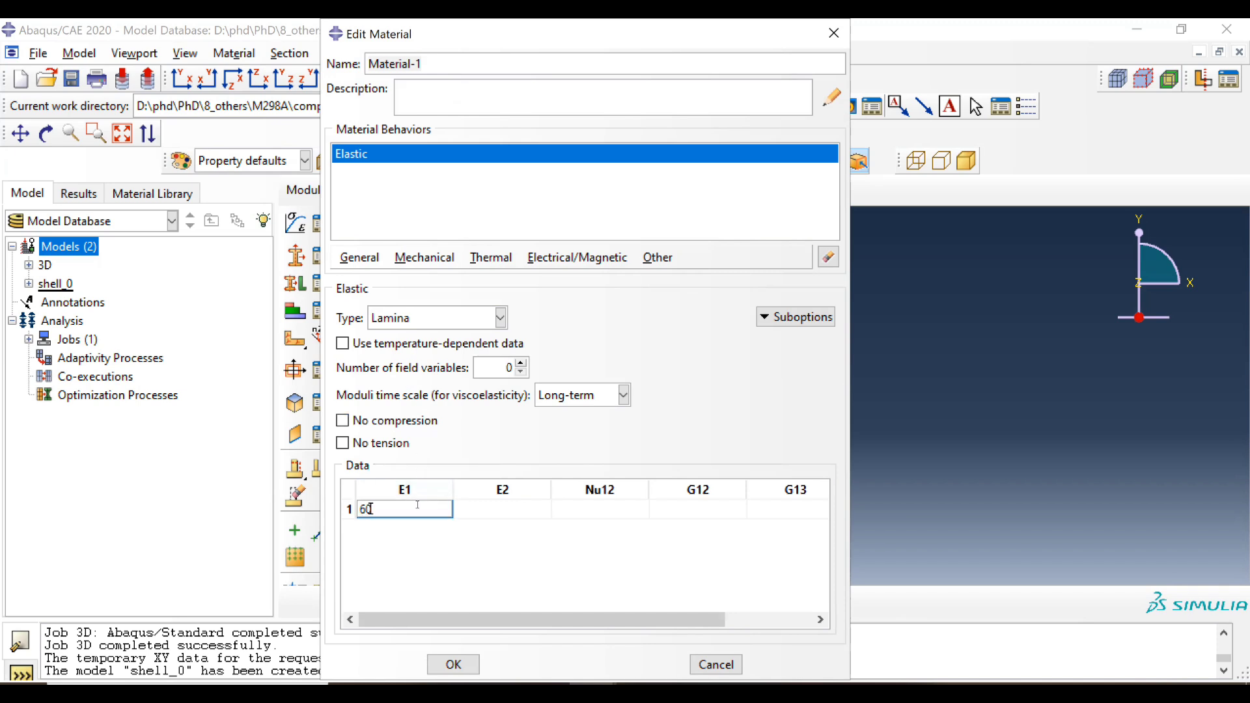
left_click(476, 517)
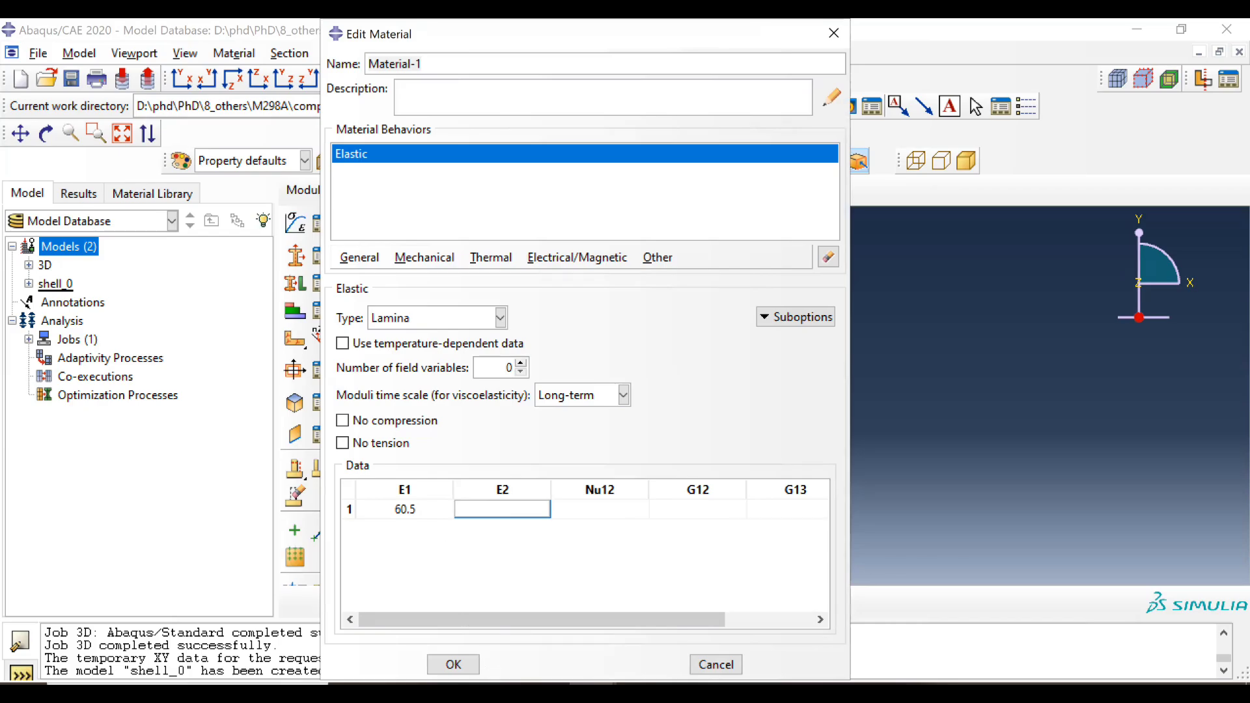
key("alt+Tab")
key("alt+Tab")
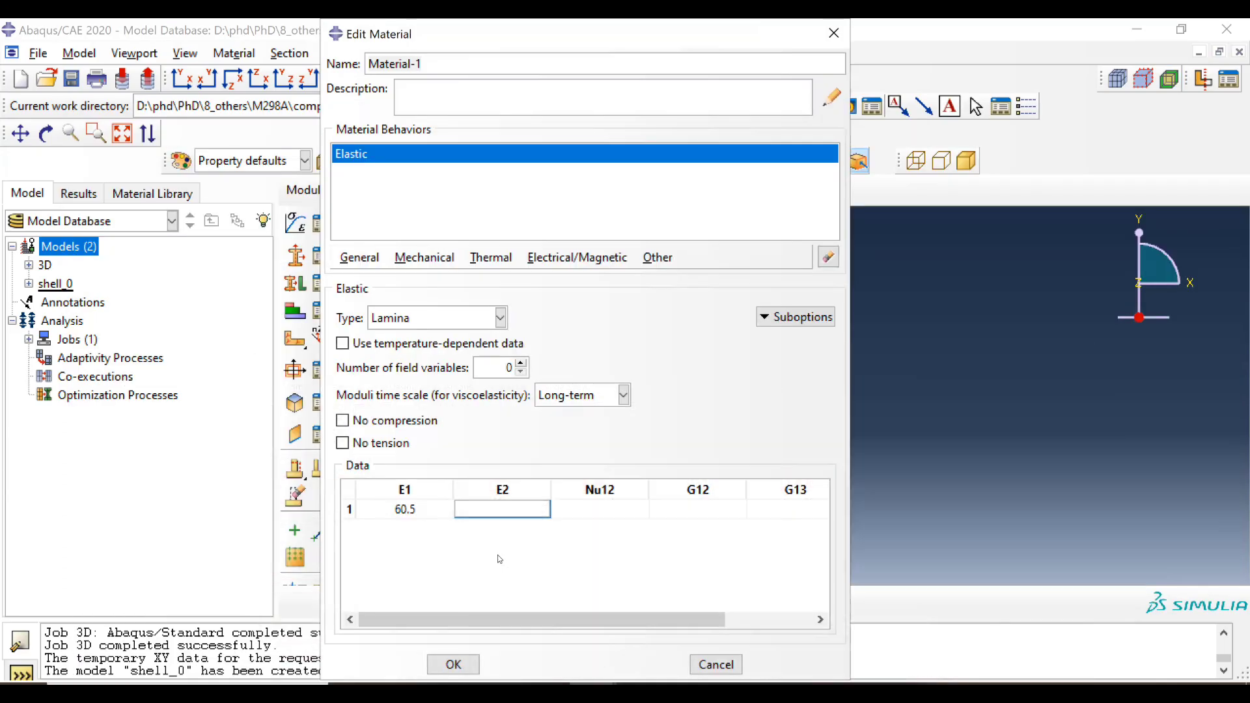
type("10.3")
left_click(586, 504)
key("alt+Tab")
key("alt+Tab")
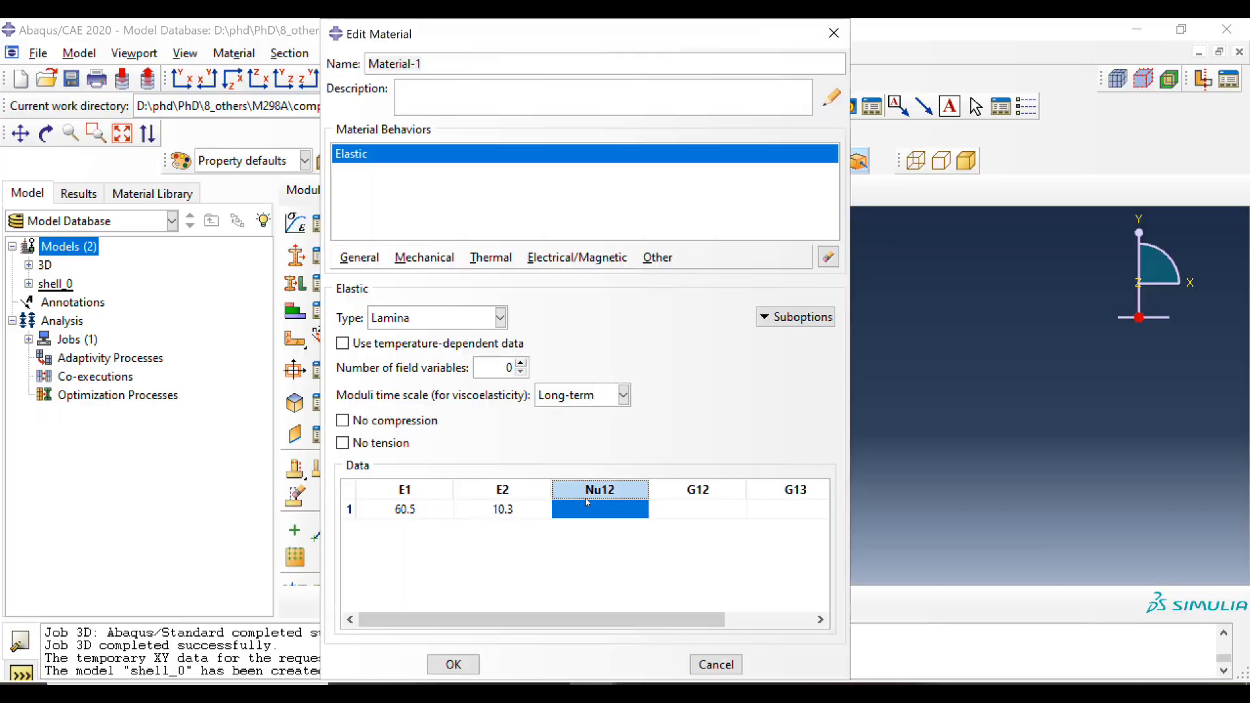
left_click(585, 507)
type("0.23")
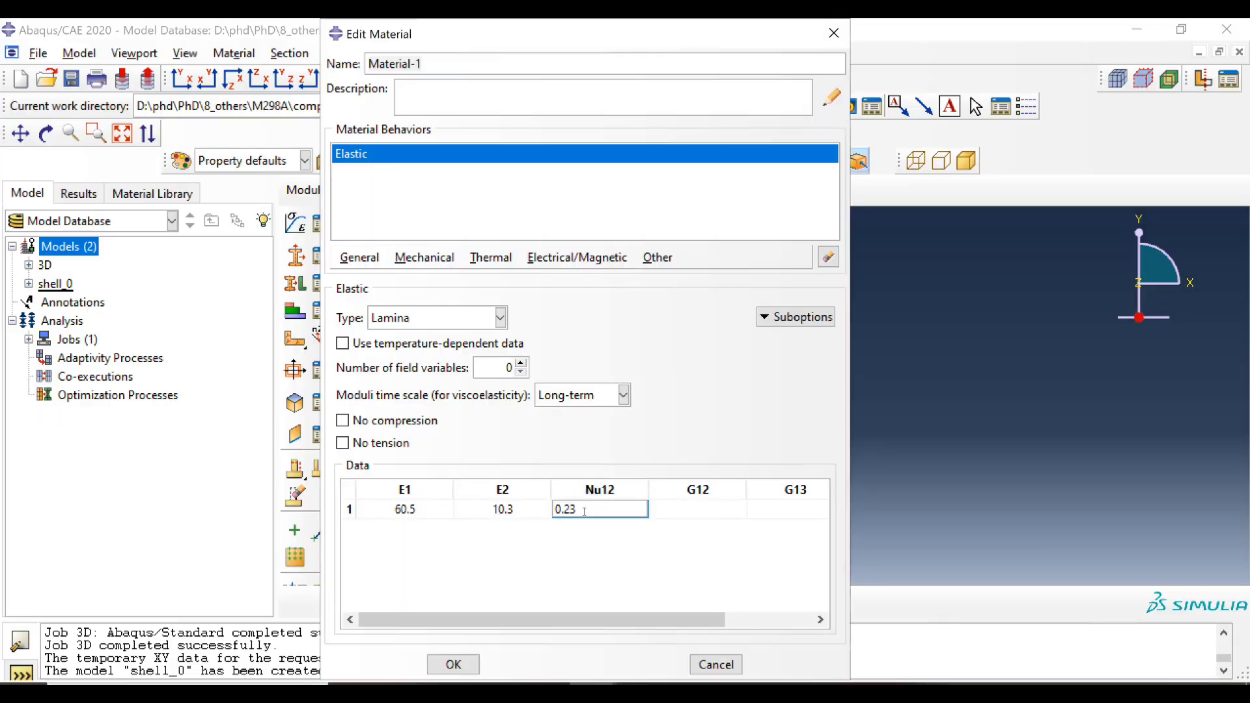
Set the lamina shear moduli G12, G13 and G23 to 4 and finish the material definition
left_click(696, 505)
type("4")
left_click(784, 511)
type("4")
scroll(738, 570, "down", 1)
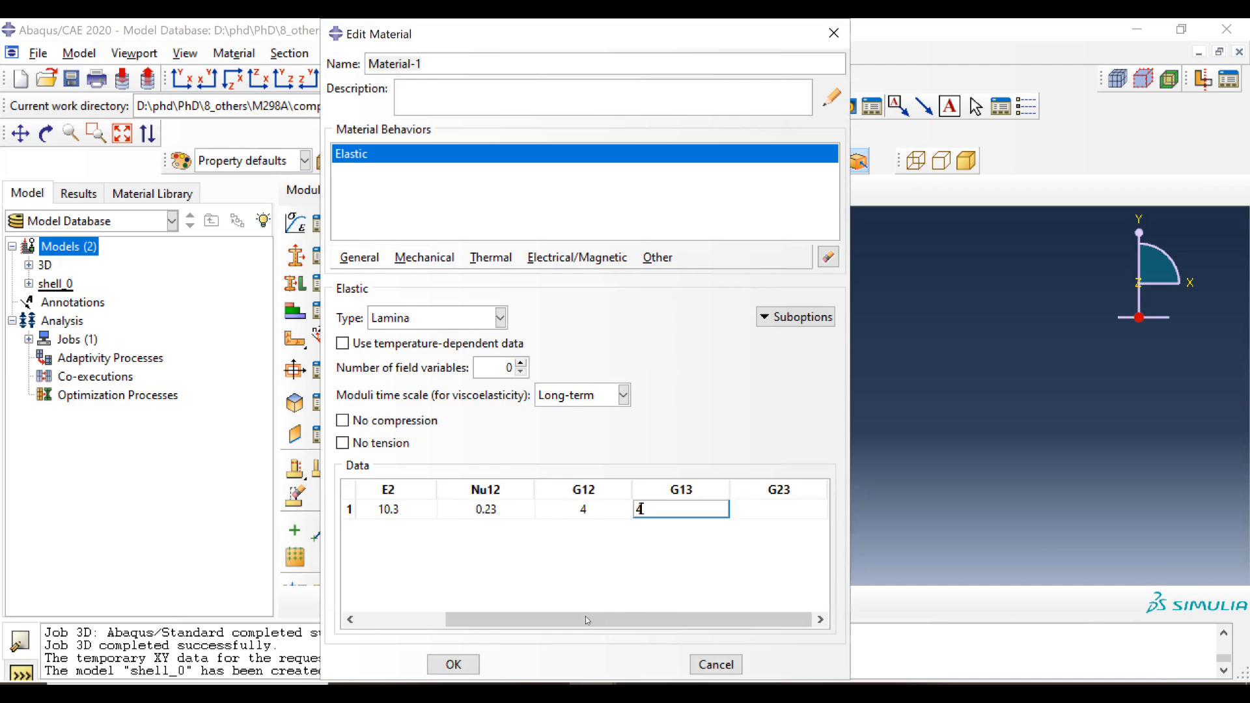
key("Tab")
type("4")
left_click_drag(563, 621, 456, 622)
left_click(451, 662)
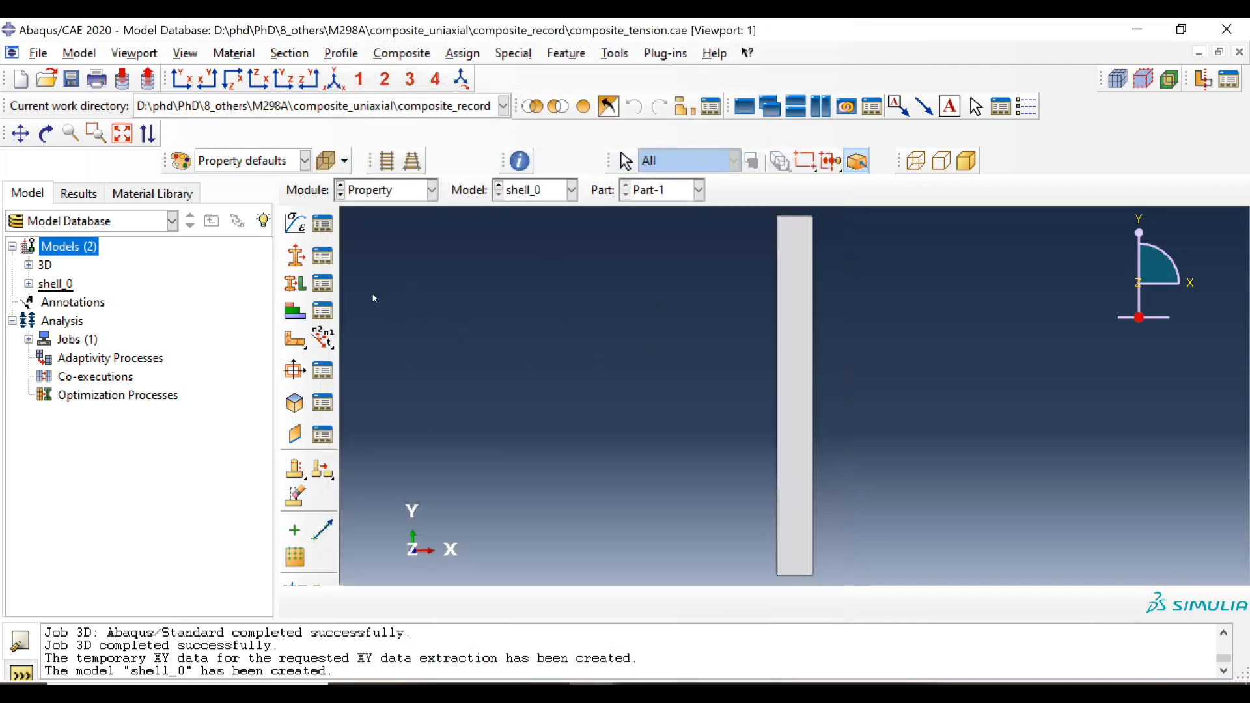
Create a composite layup of element type Conventional Shell with an initial ply count of 6
left_click(295, 312)
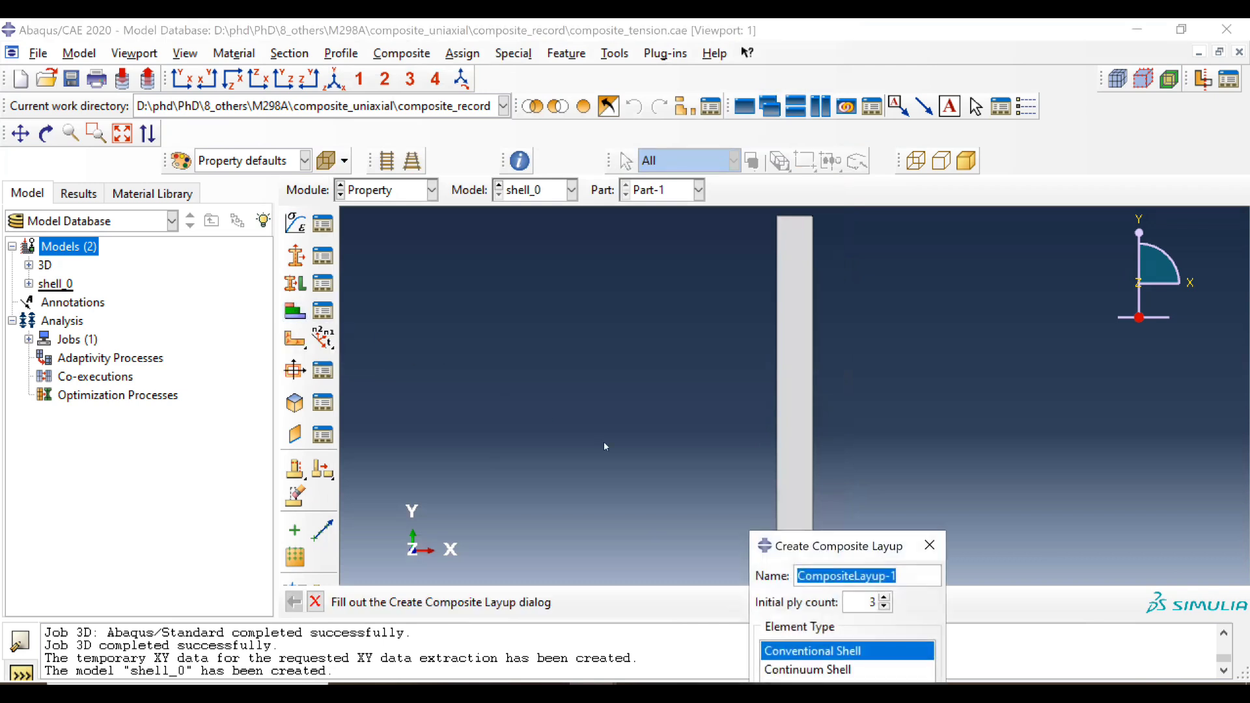
left_click_drag(792, 541, 321, 312)
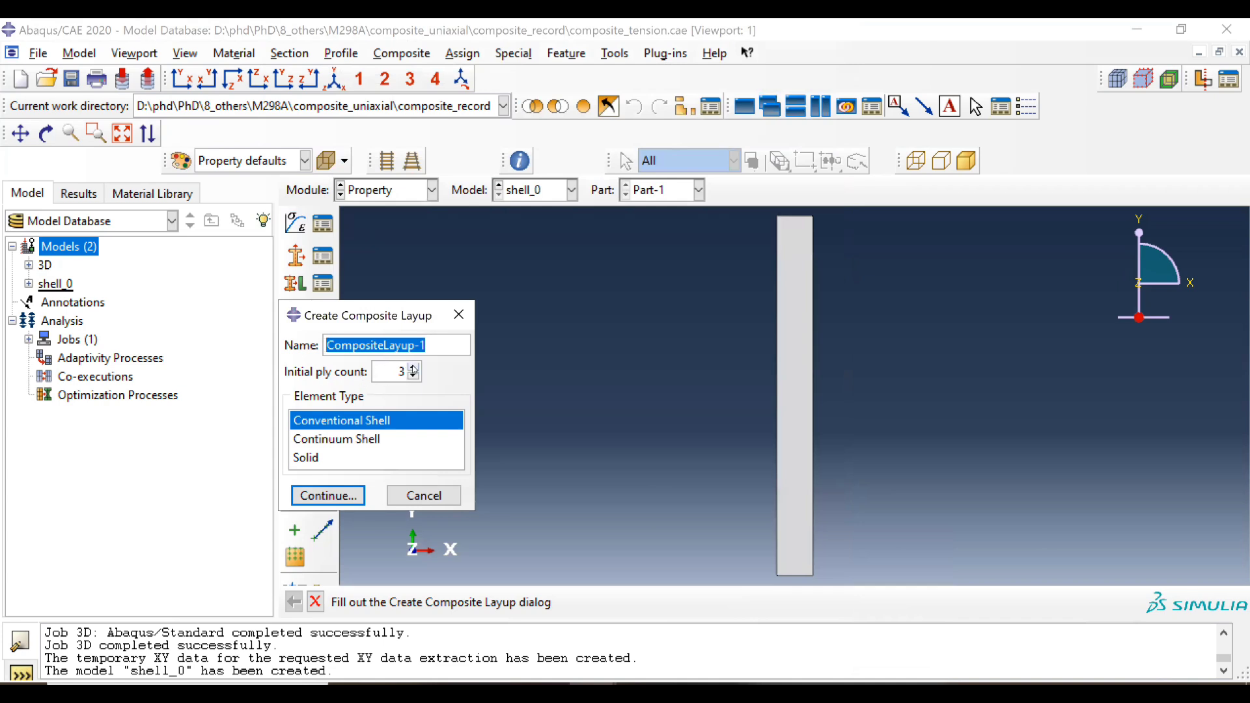
left_click(413, 367)
left_click(413, 368)
left_click(413, 368)
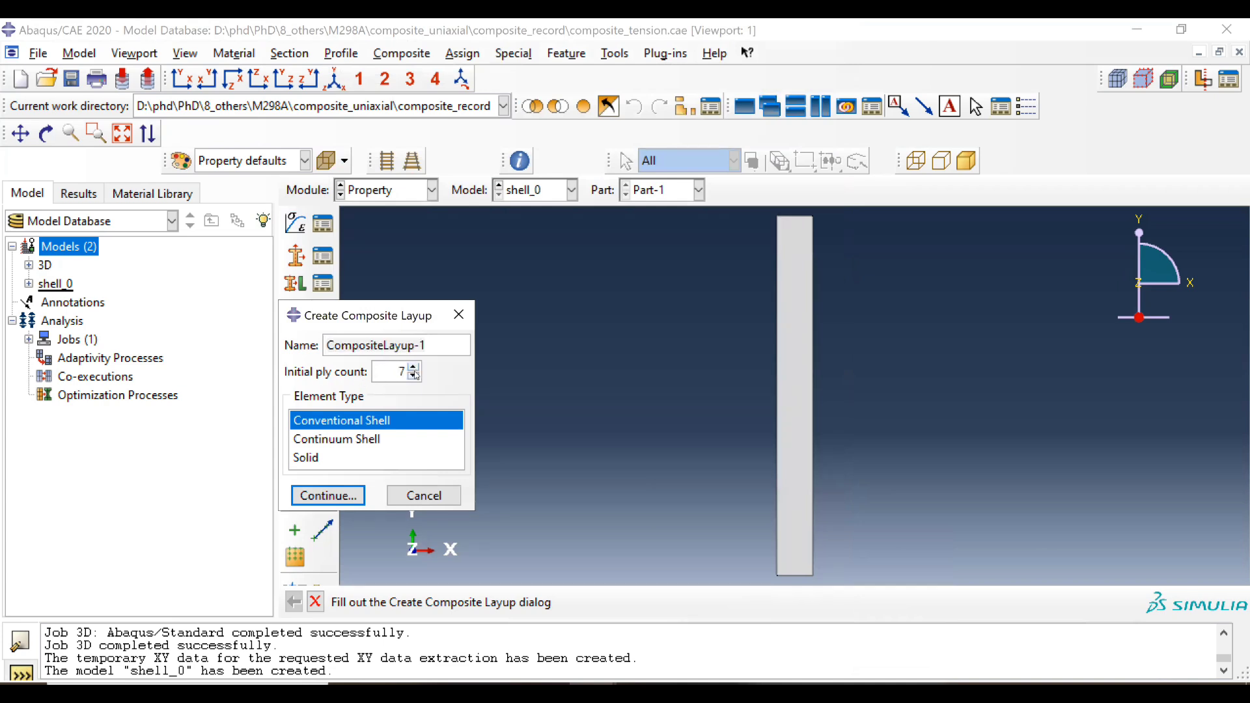
left_click(413, 375)
left_click(330, 496)
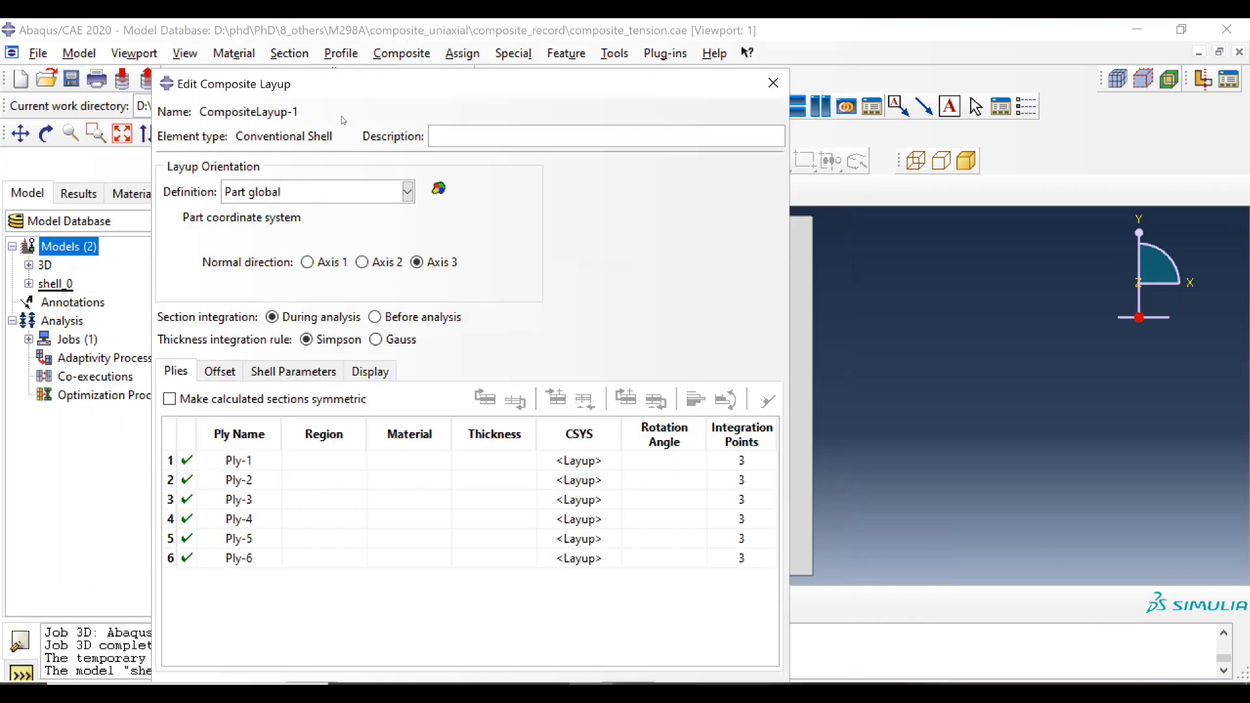
Assign the whole shell face as the region and Material-1 as the material for all six plies
left_click_drag(388, 74, 210, 67)
left_click(213, 424)
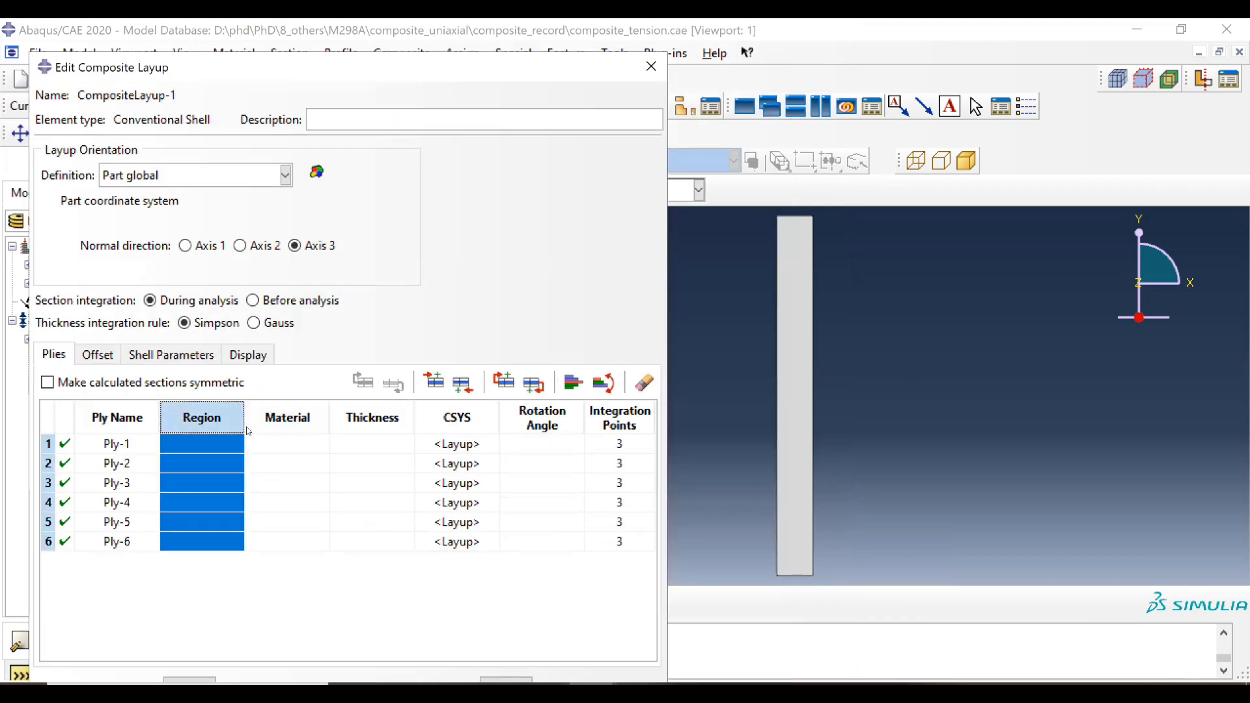
left_click(213, 424)
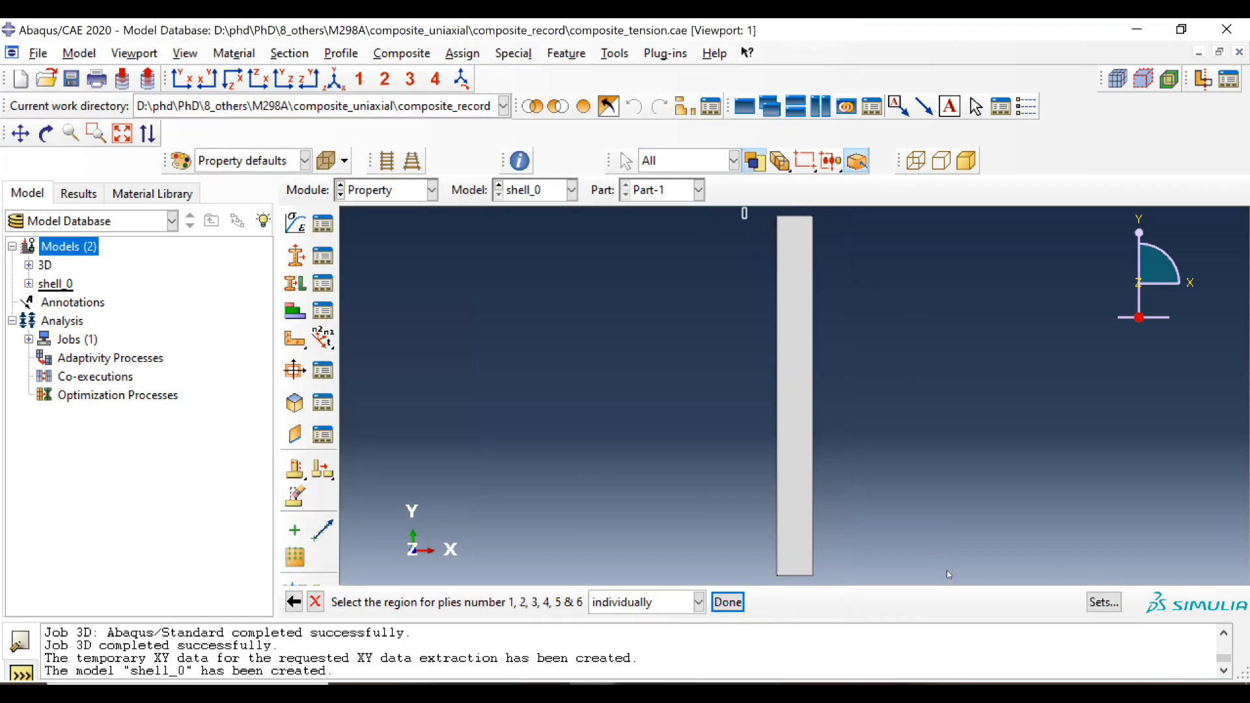
left_click(908, 497)
middle_click(799, 503)
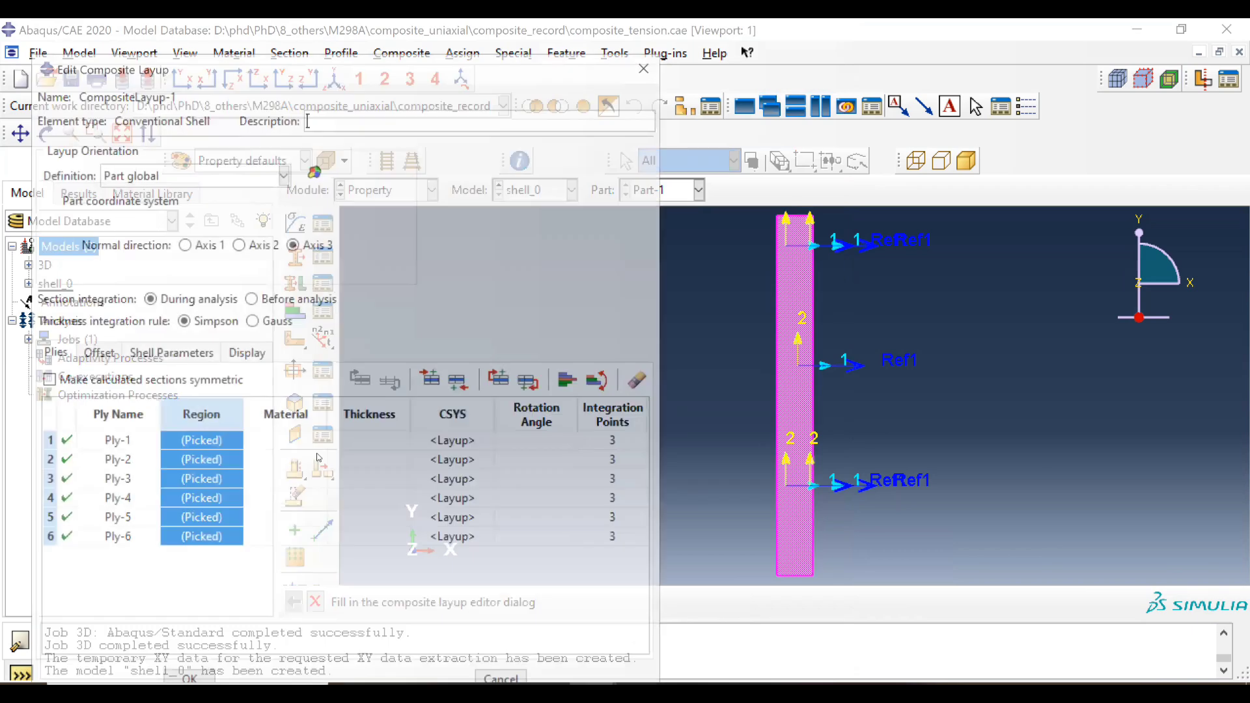
left_click(291, 424)
left_click(291, 424)
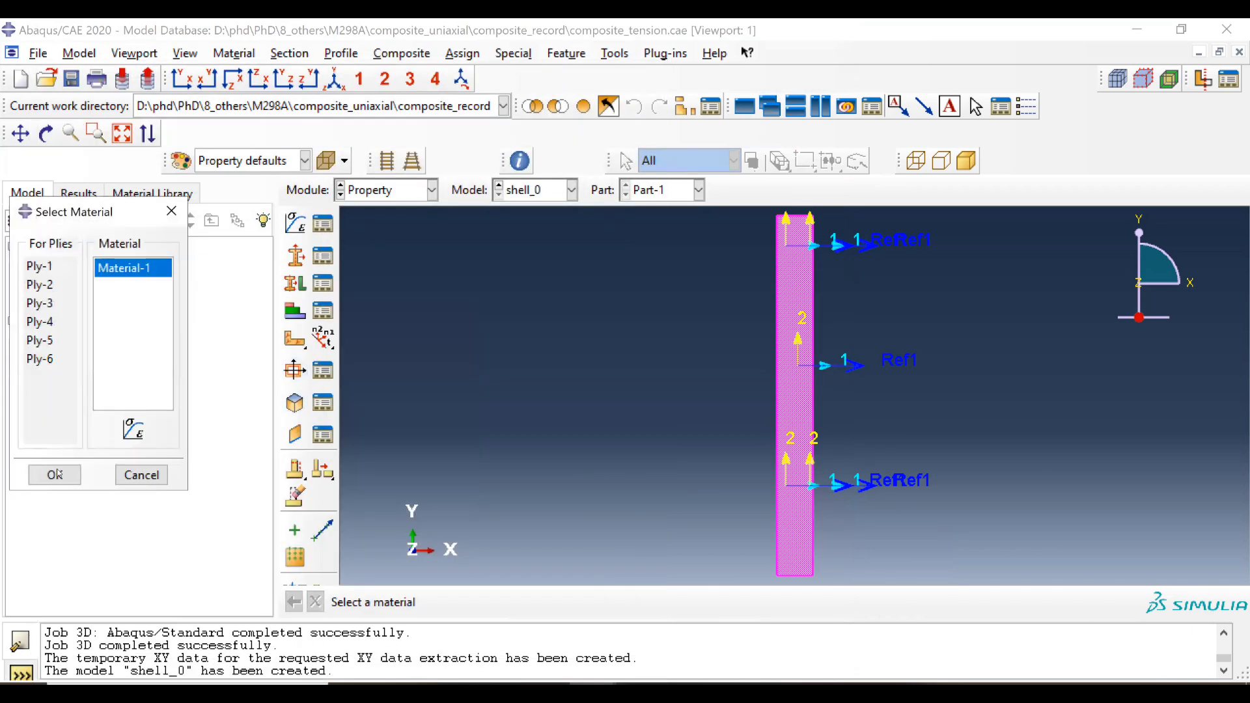
key("Return")
Set all six plies to a thickness of 0.05 and a rotation angle of 90 degrees, and finish the layup
left_click(386, 424)
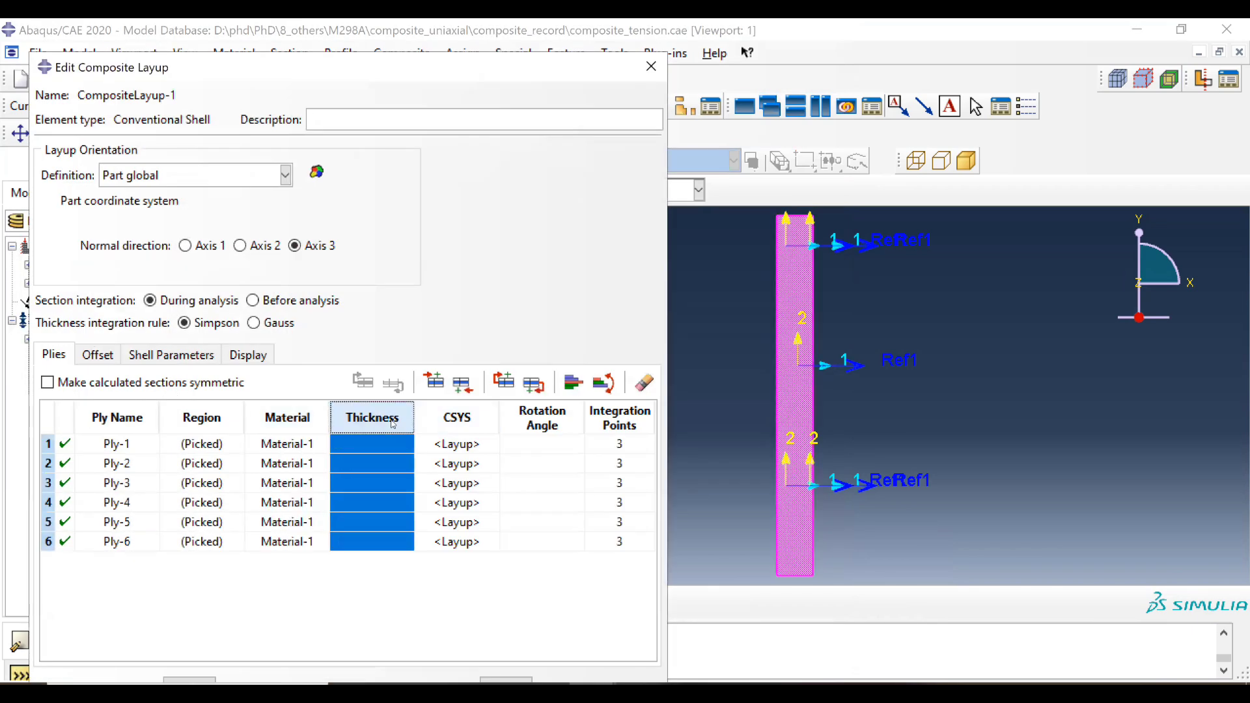
left_click(386, 425)
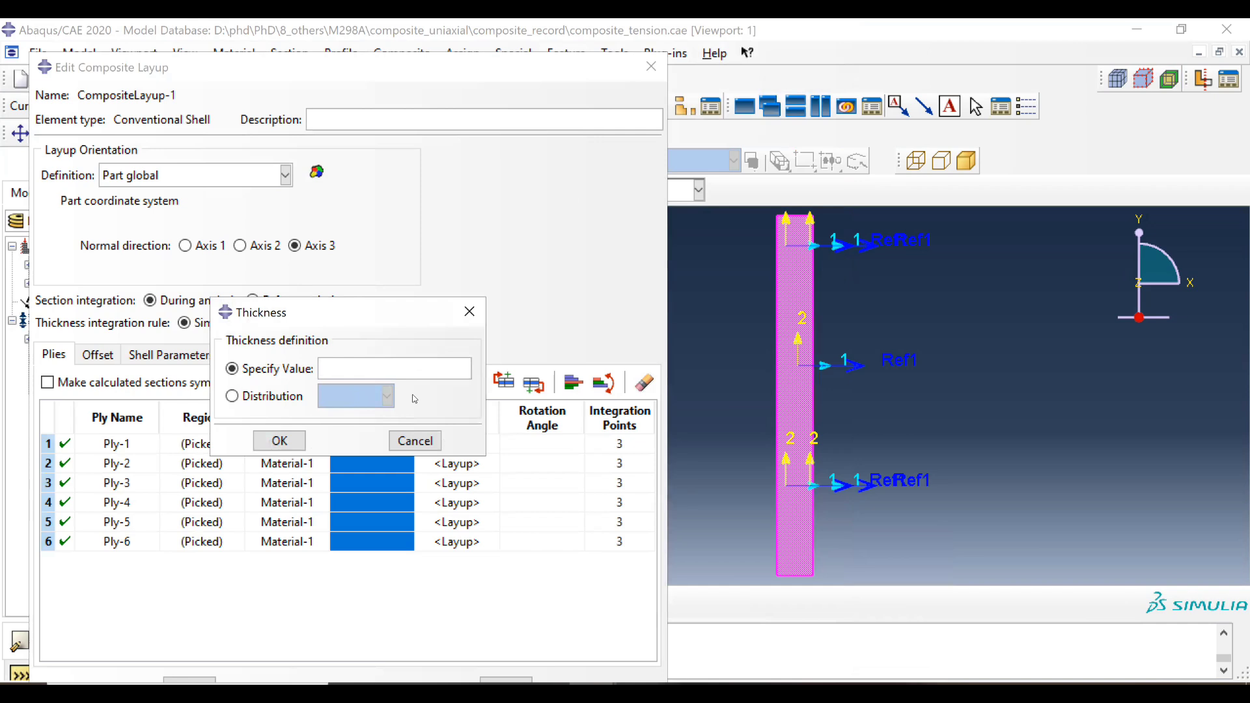
type("0.05")
left_click(278, 443)
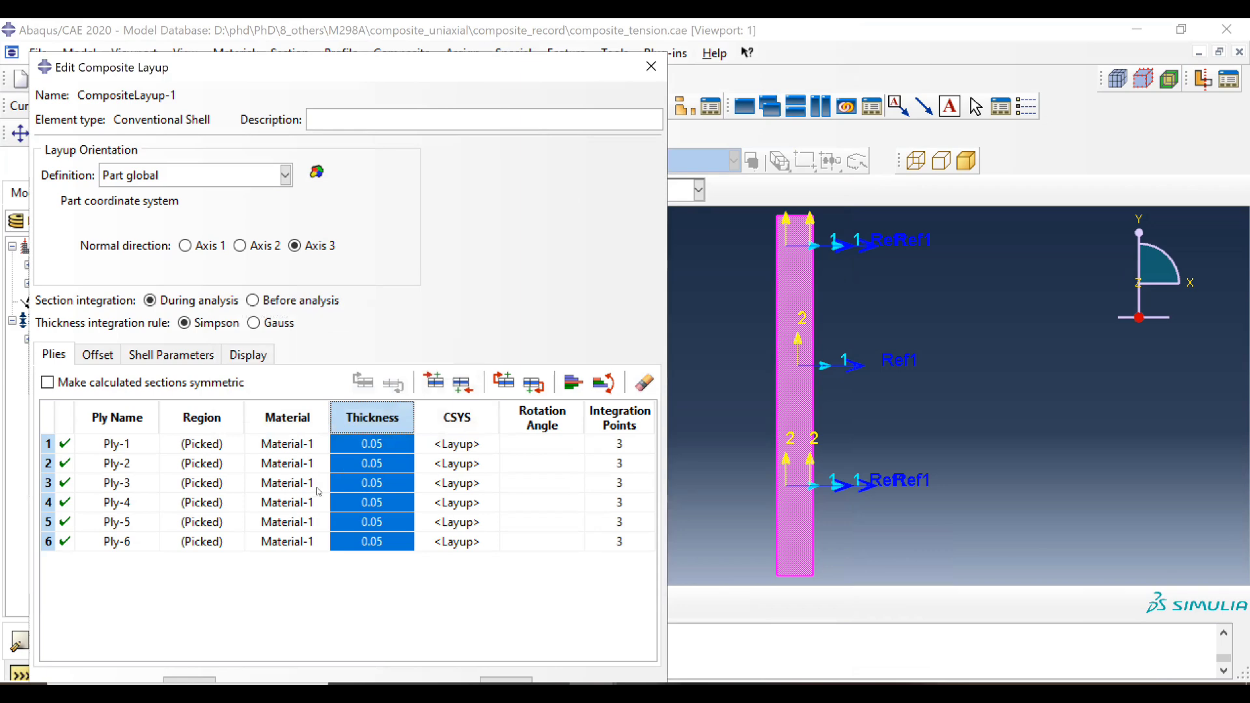
double_click(533, 419)
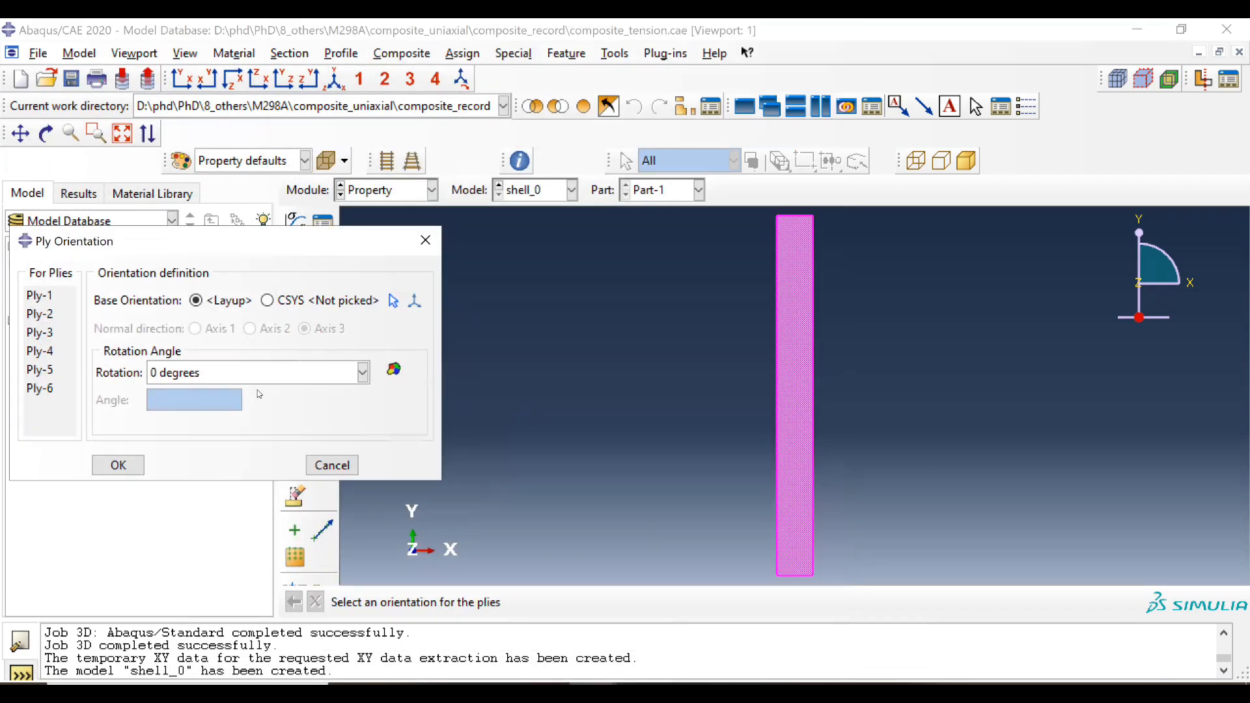
left_click(286, 372)
left_click(255, 431)
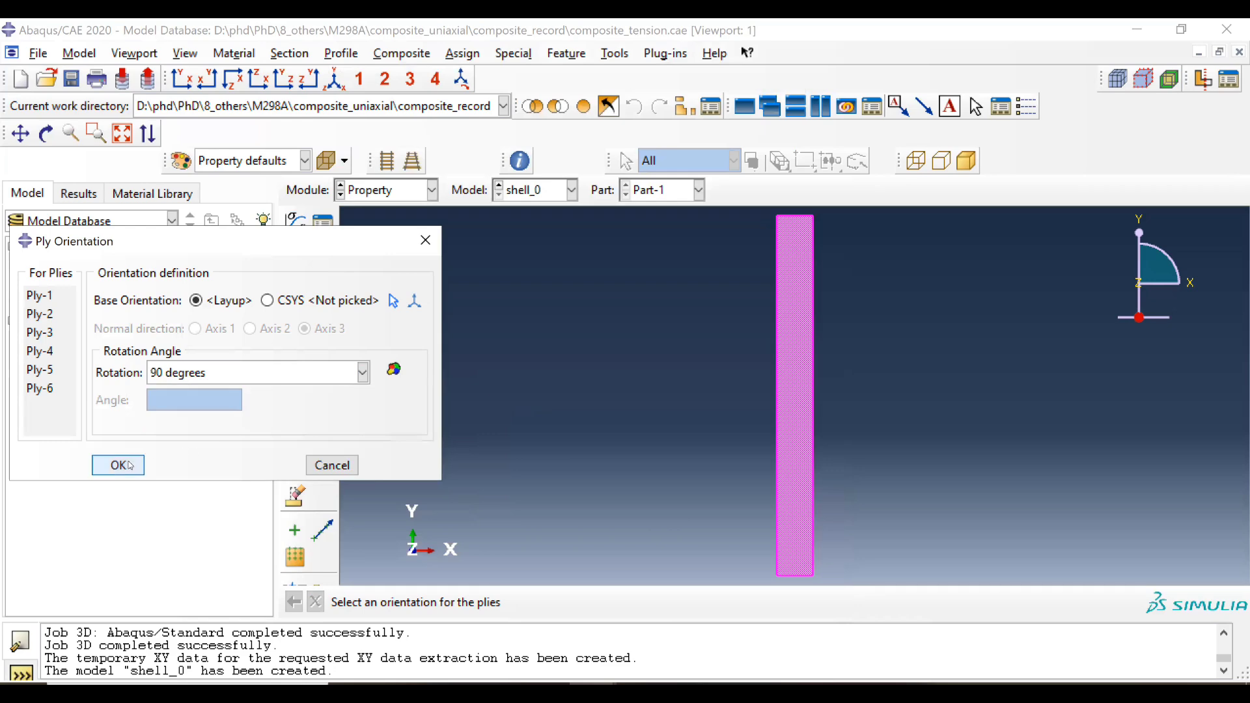
left_click(118, 465)
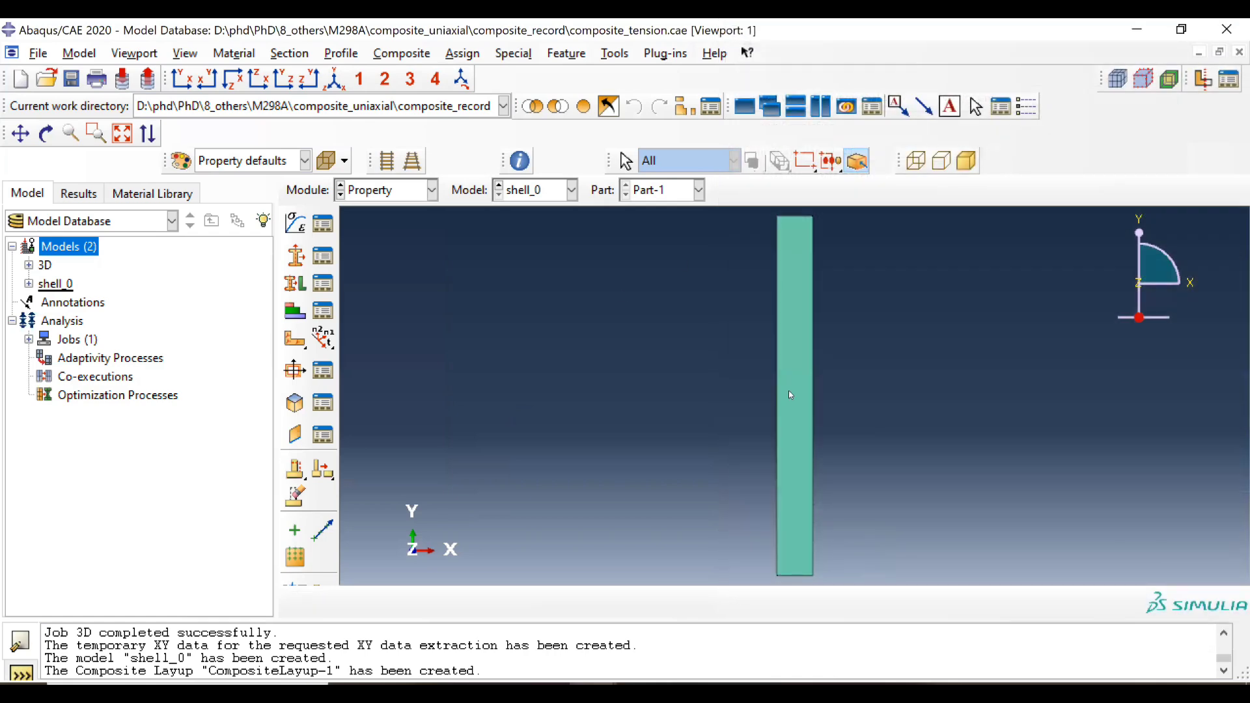
Create an instance of the shell part in the Assembly module
left_click(373, 186)
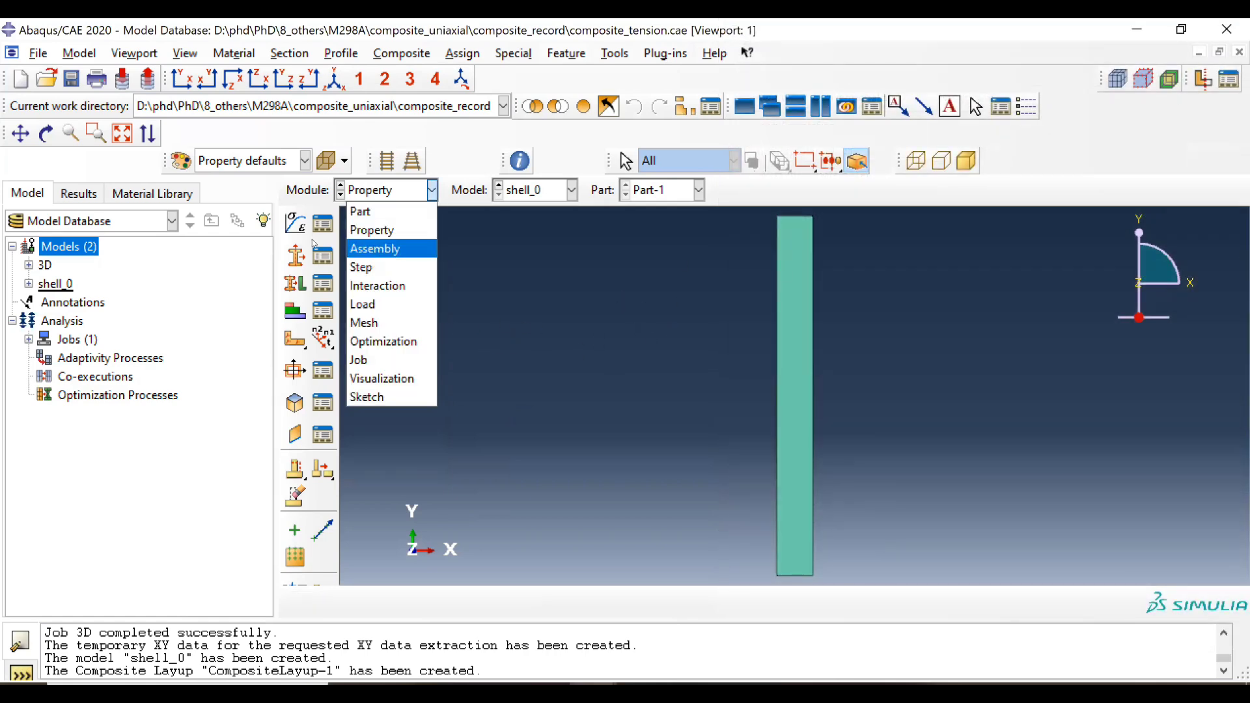
left_click(363, 247)
key("Return")
Create a Static, General step after Initial in the Step module, keeping the default settings
left_click(384, 190)
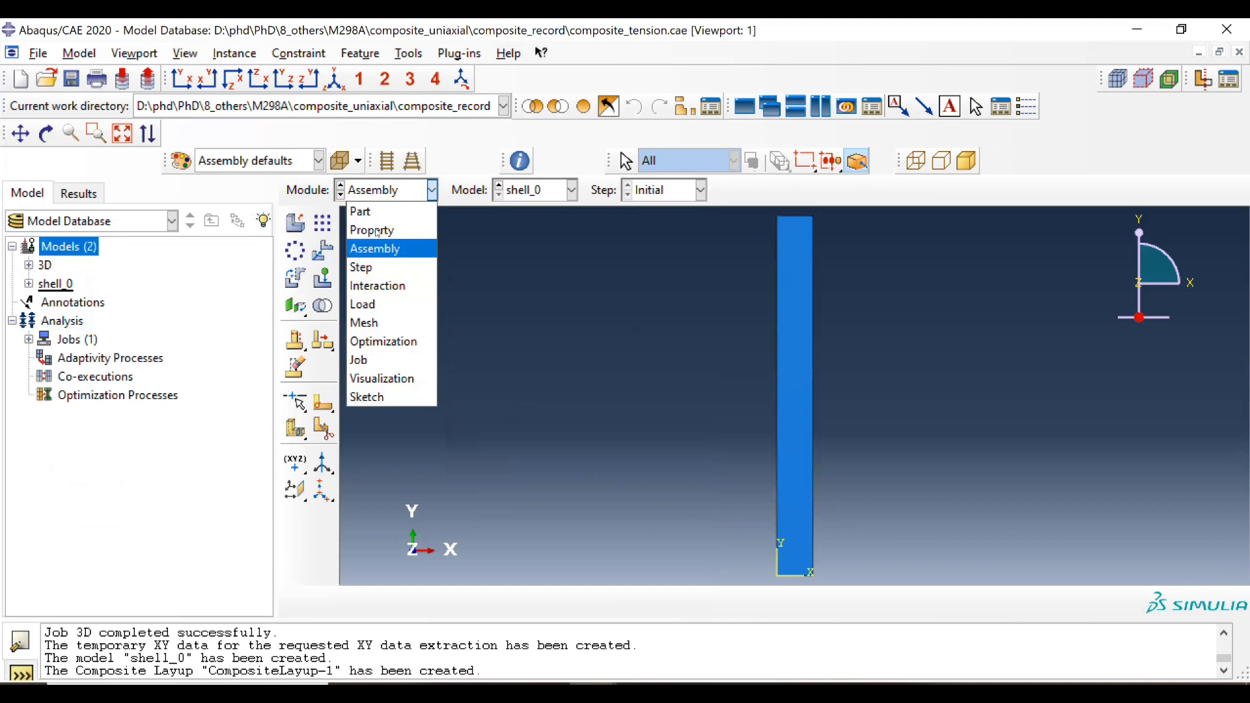
left_click(367, 266)
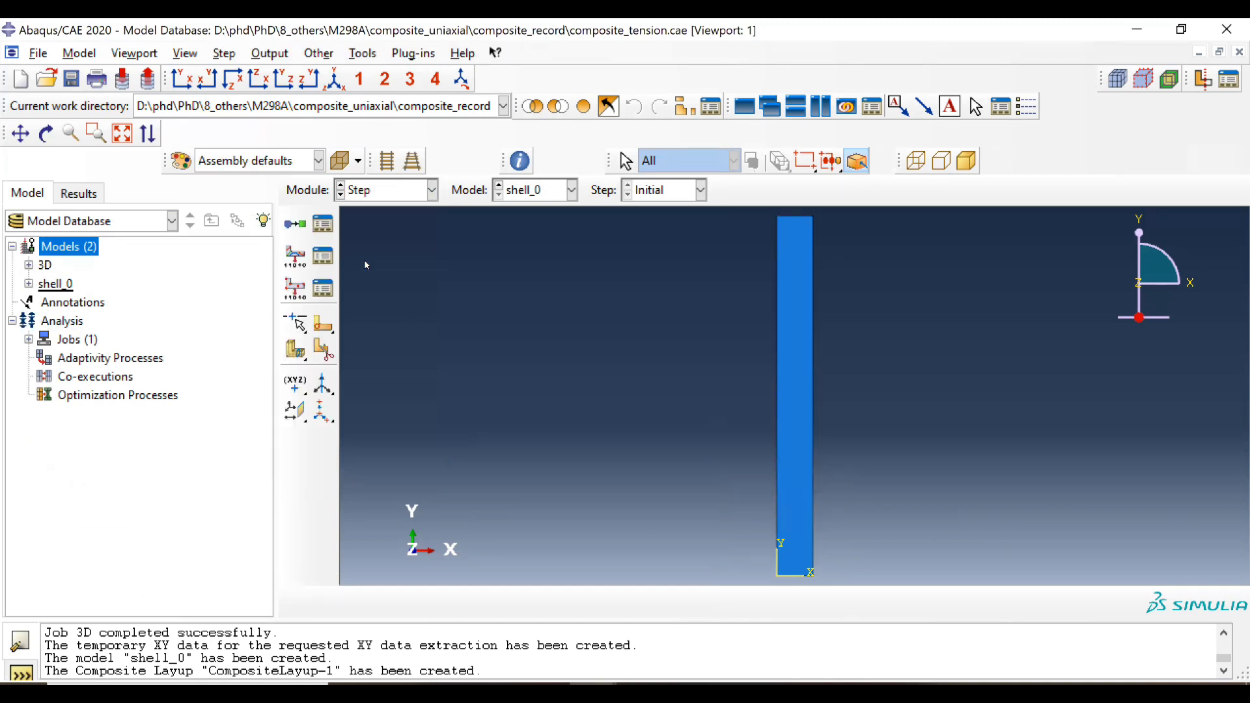
left_click(307, 227)
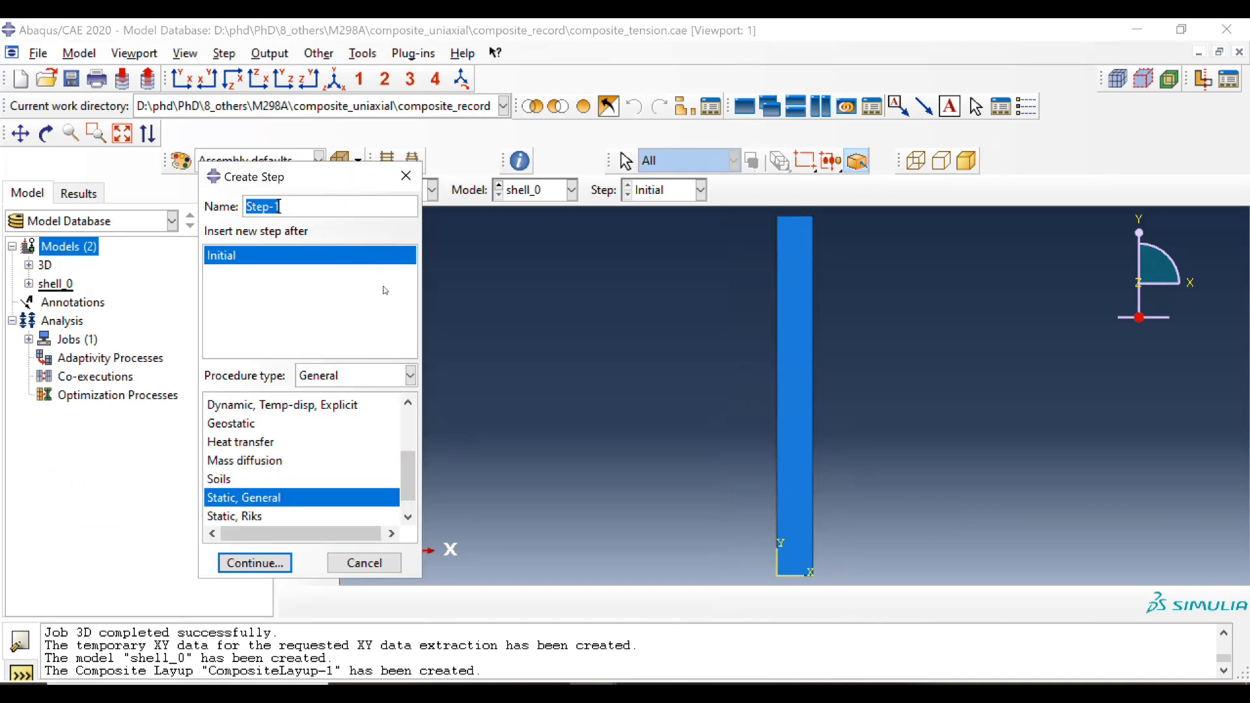
left_click(260, 561)
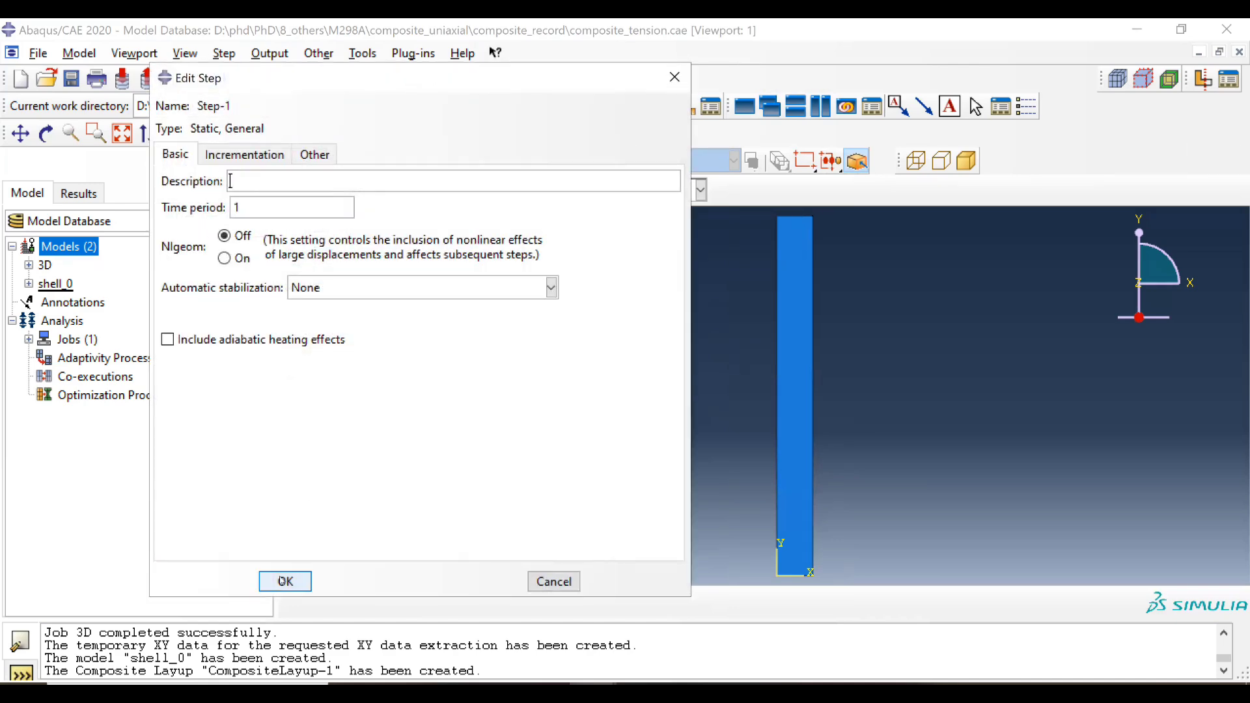
left_click(285, 581)
Start a Displacement/Rotation boundary condition for Step-1 in the Load module, applied to the shell's top edge
left_click(391, 189)
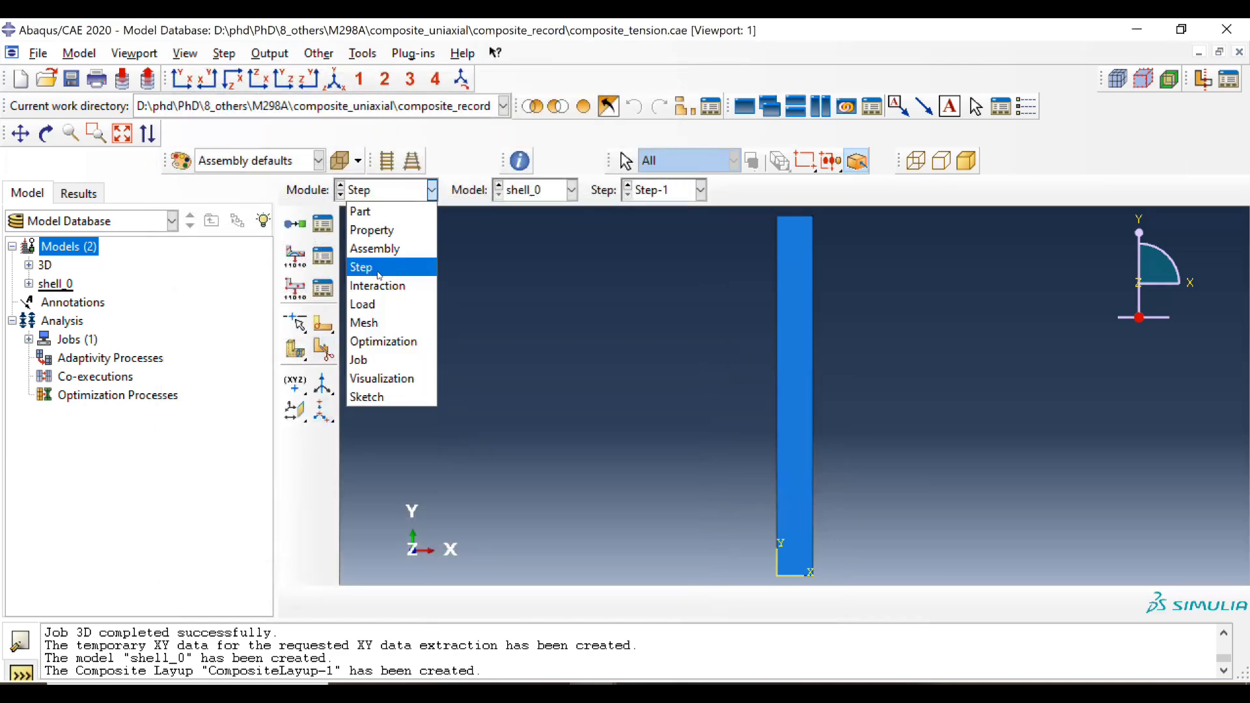
left_click(375, 304)
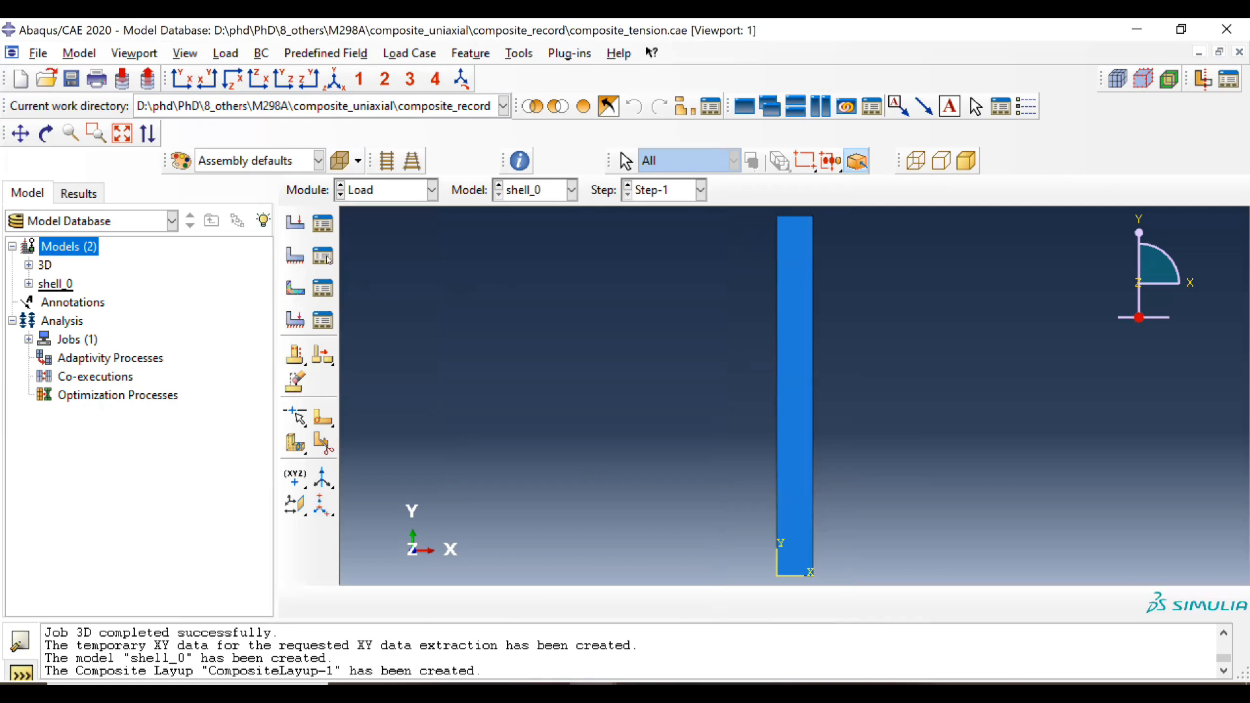
left_click(324, 257)
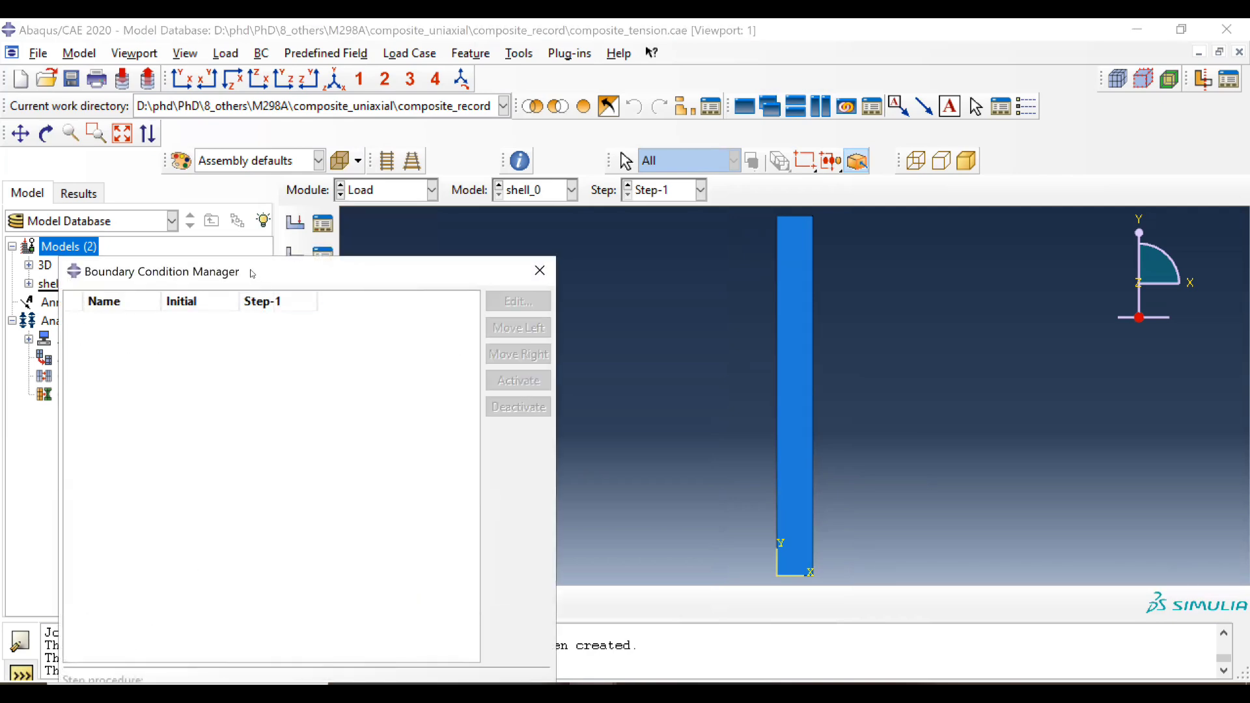
left_click(144, 649)
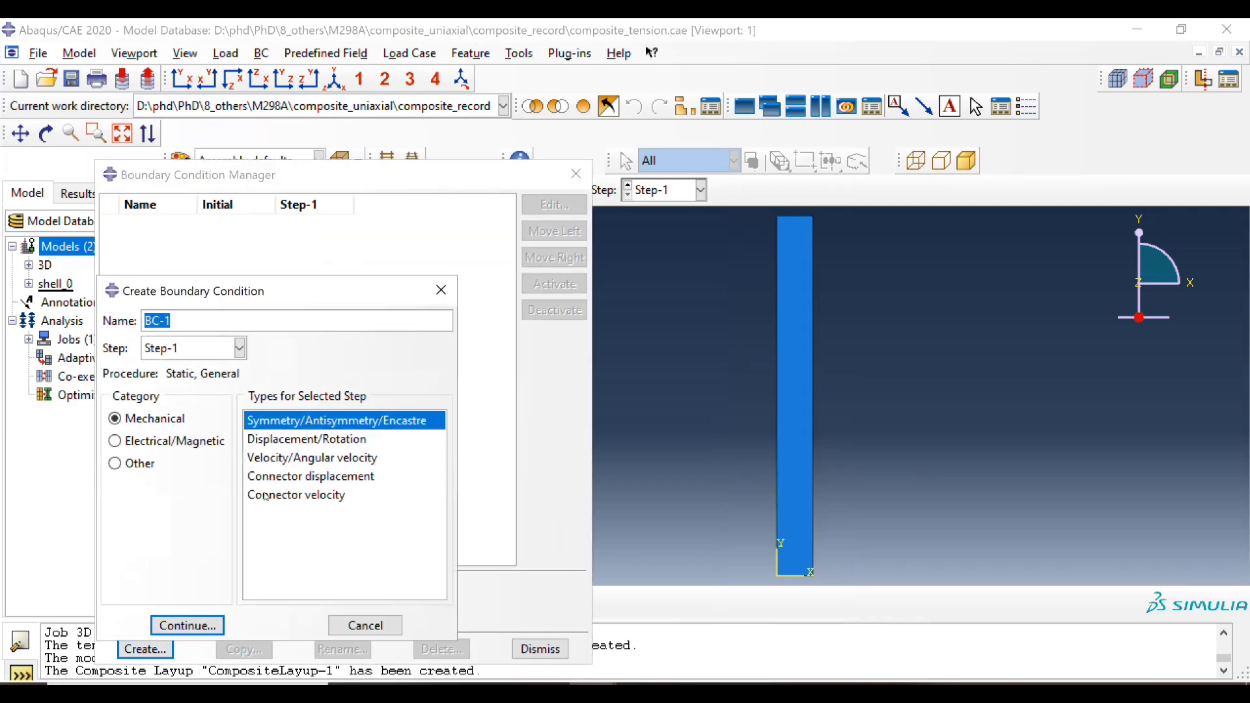
left_click(306, 438)
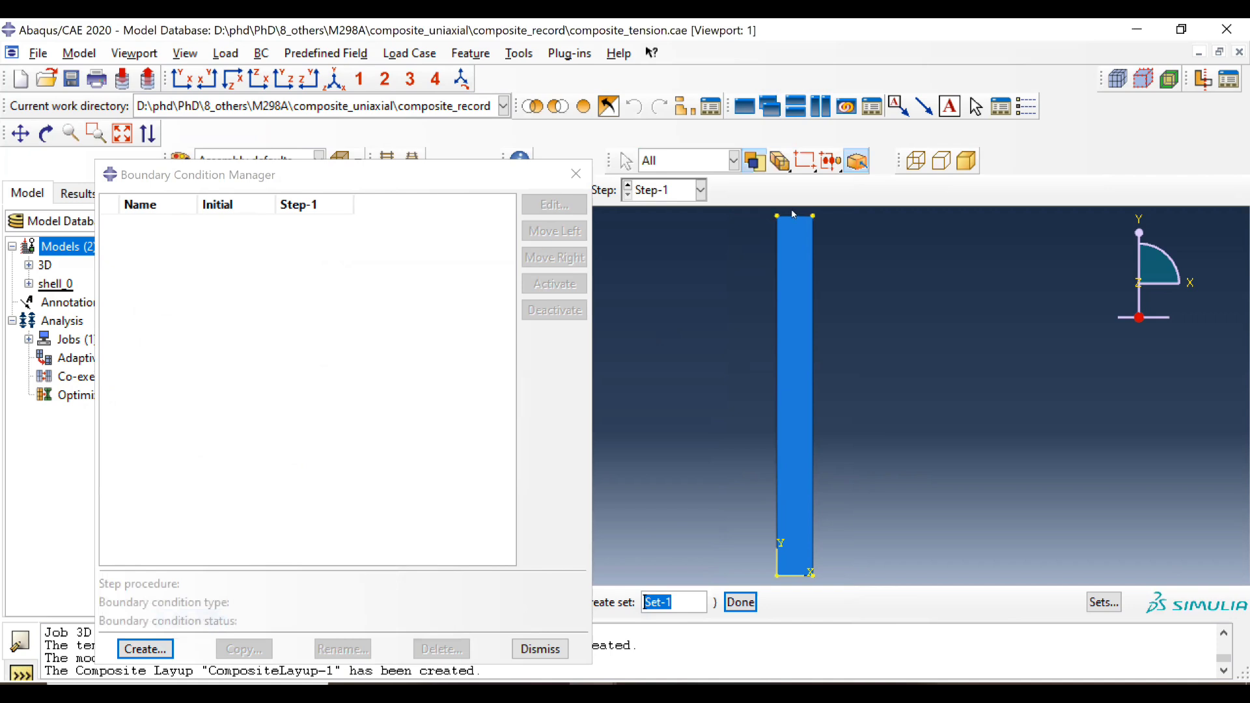
middle_click(700, 299)
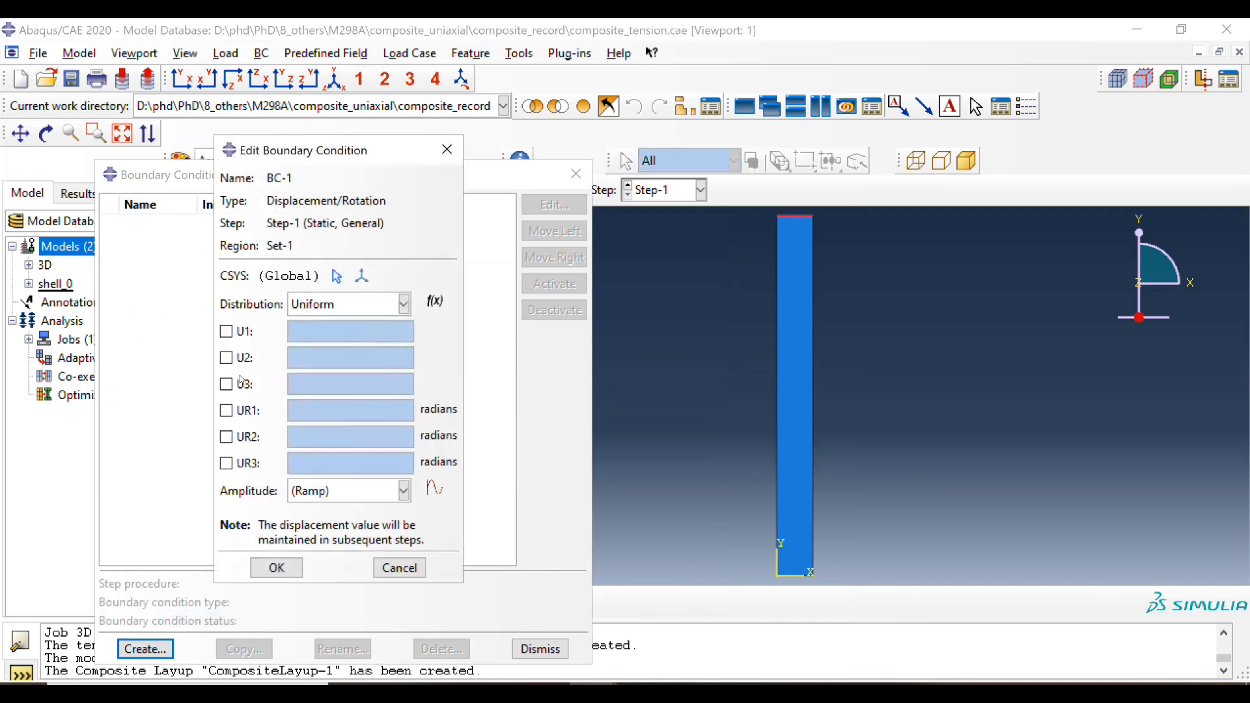
Prescribe U2 as 1 and all other displacements and rotations as 0 on the top edge, and accept the boundary condition
left_click(227, 358)
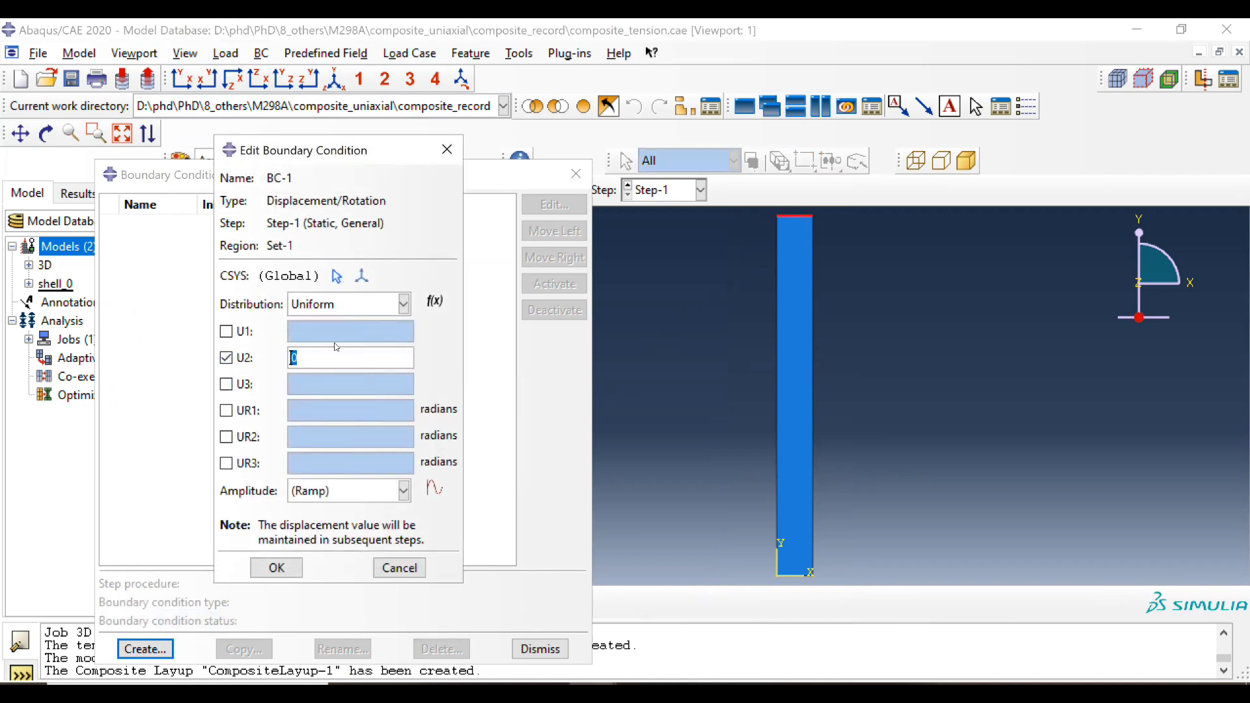
type("1")
left_click(240, 332)
left_click(232, 385)
left_click(245, 412)
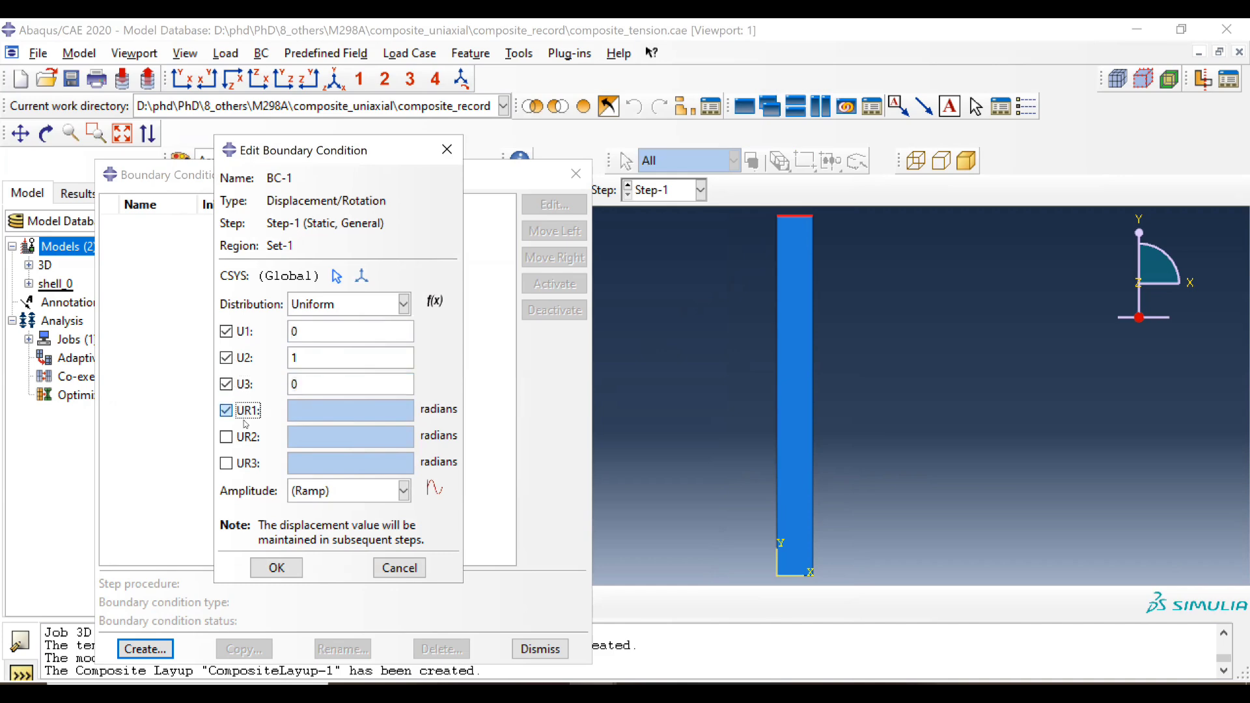
left_click(243, 438)
left_click(242, 464)
left_click(276, 567)
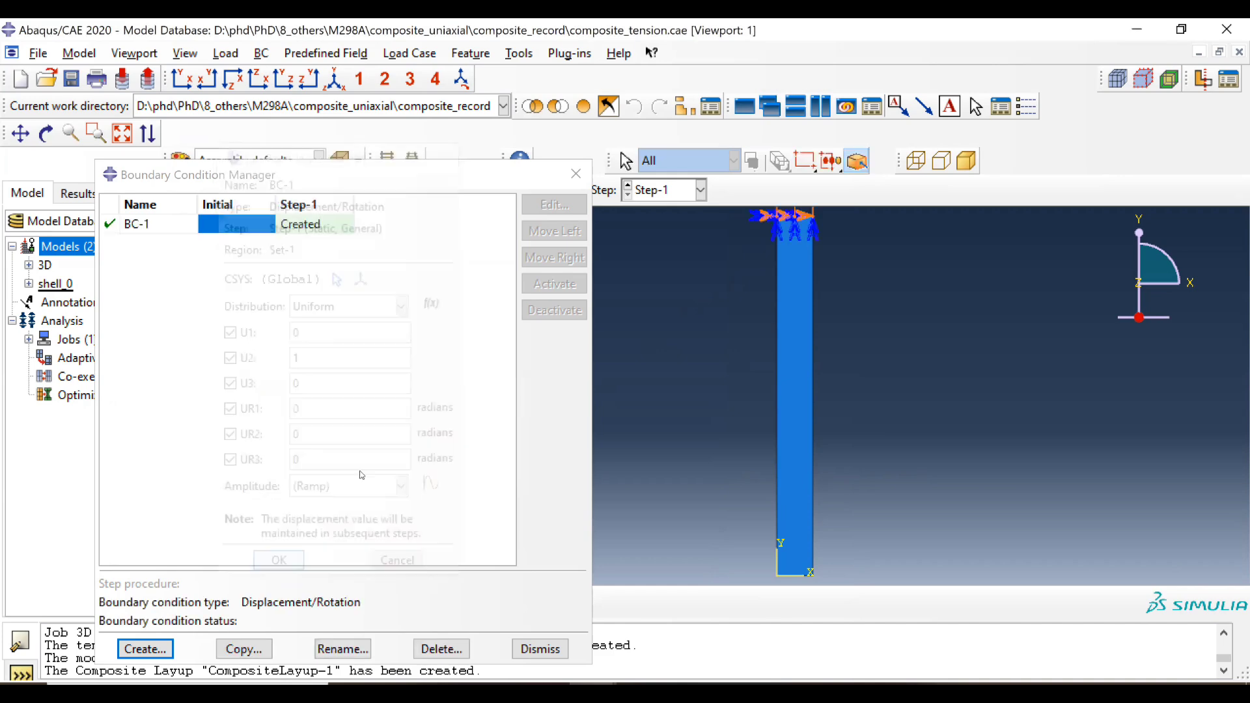
Create an Encastre boundary condition for Step-1 on the shell's bottom edge and close the Boundary Condition Manager
left_click(149, 648)
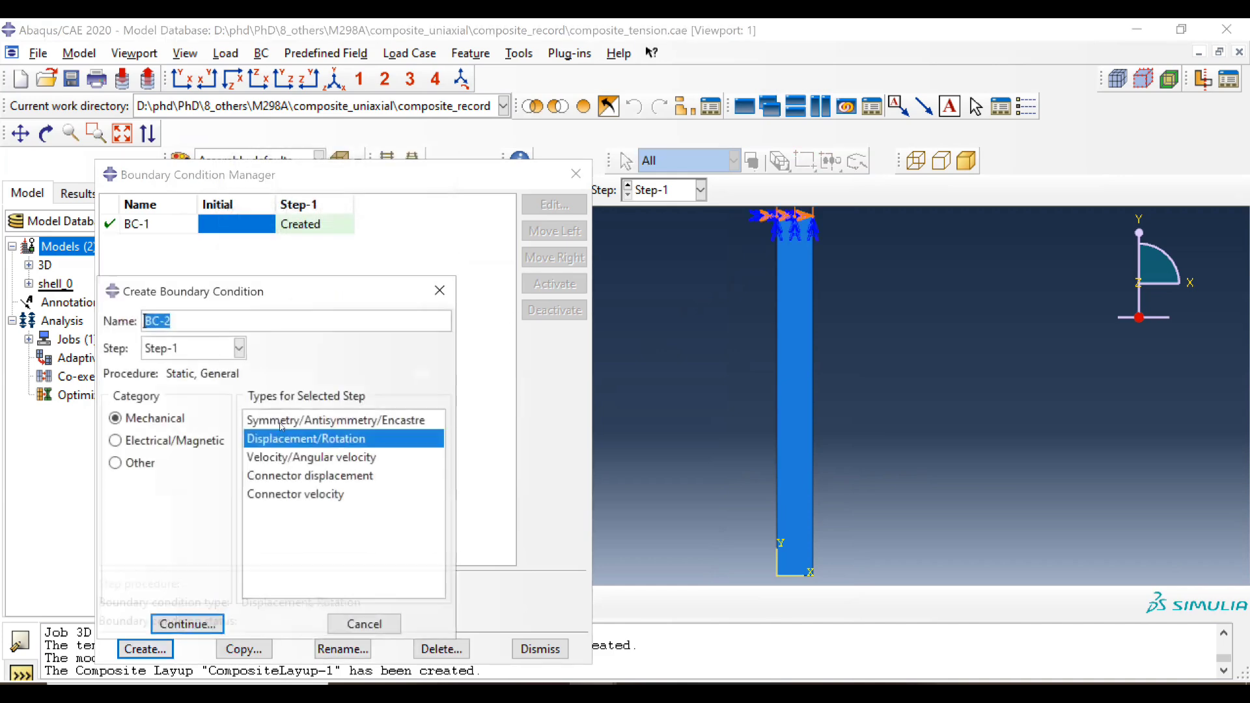
left_click(192, 627)
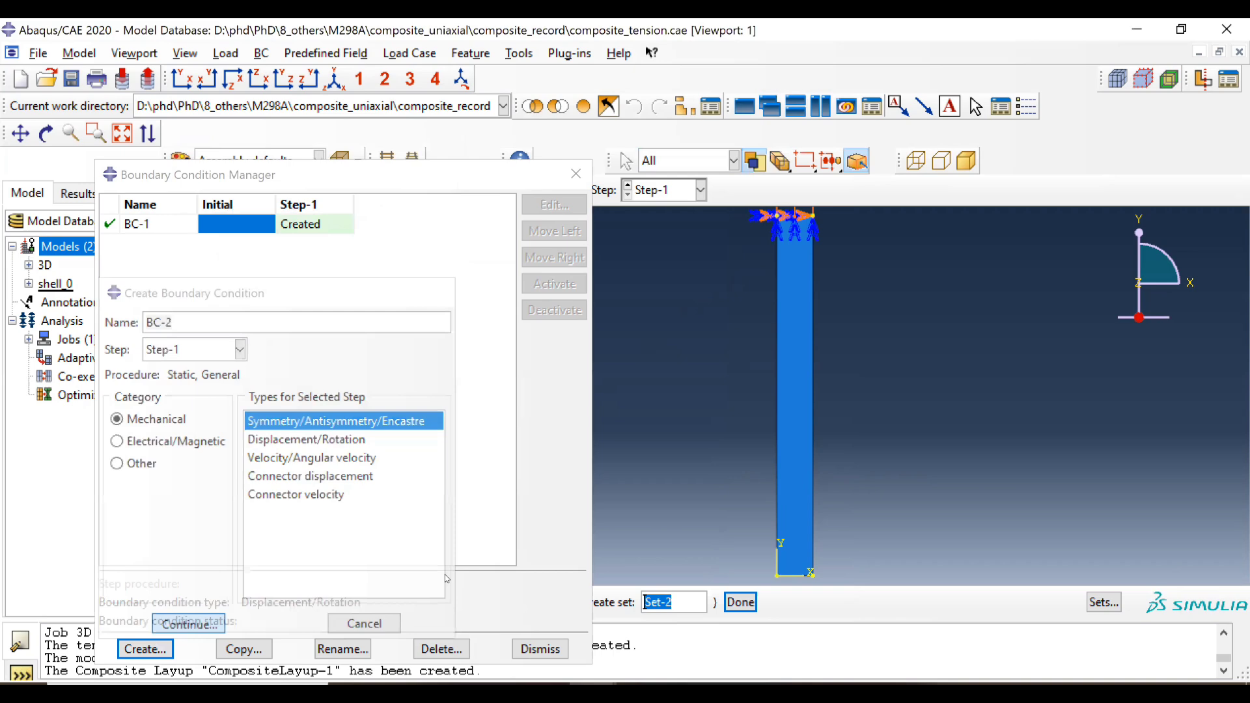
left_click(800, 575)
left_click(740, 602)
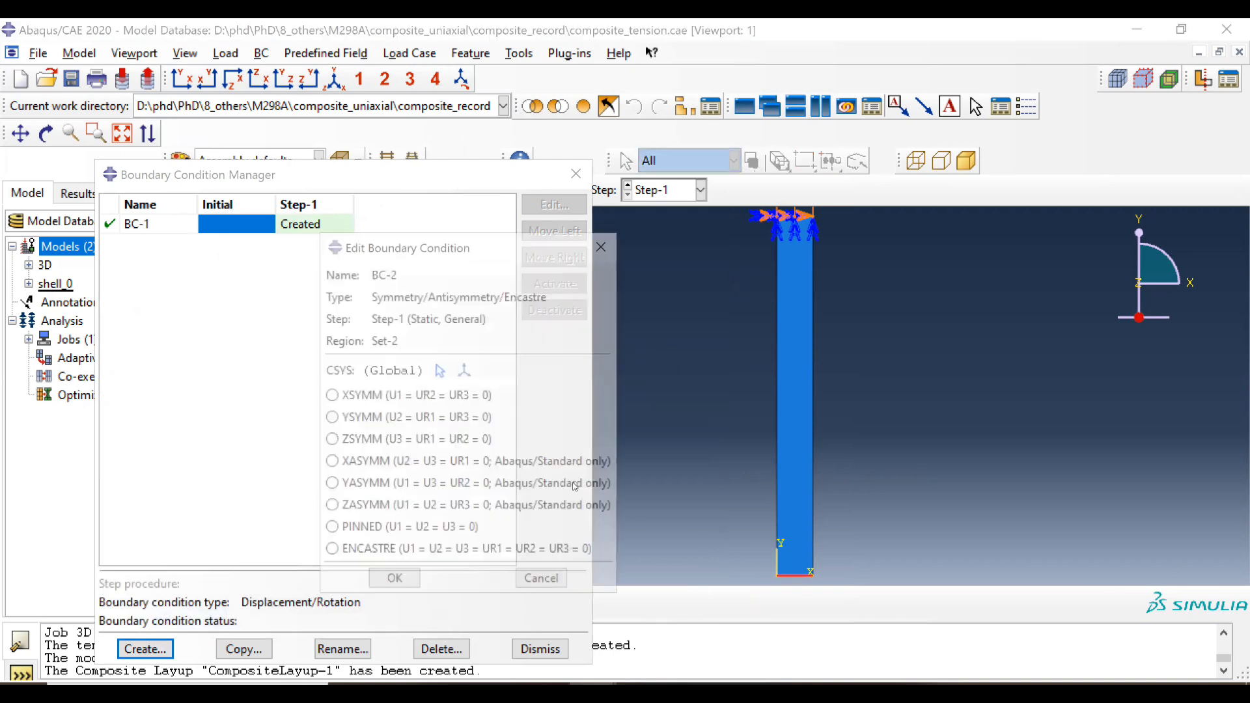
left_click(333, 555)
left_click(394, 584)
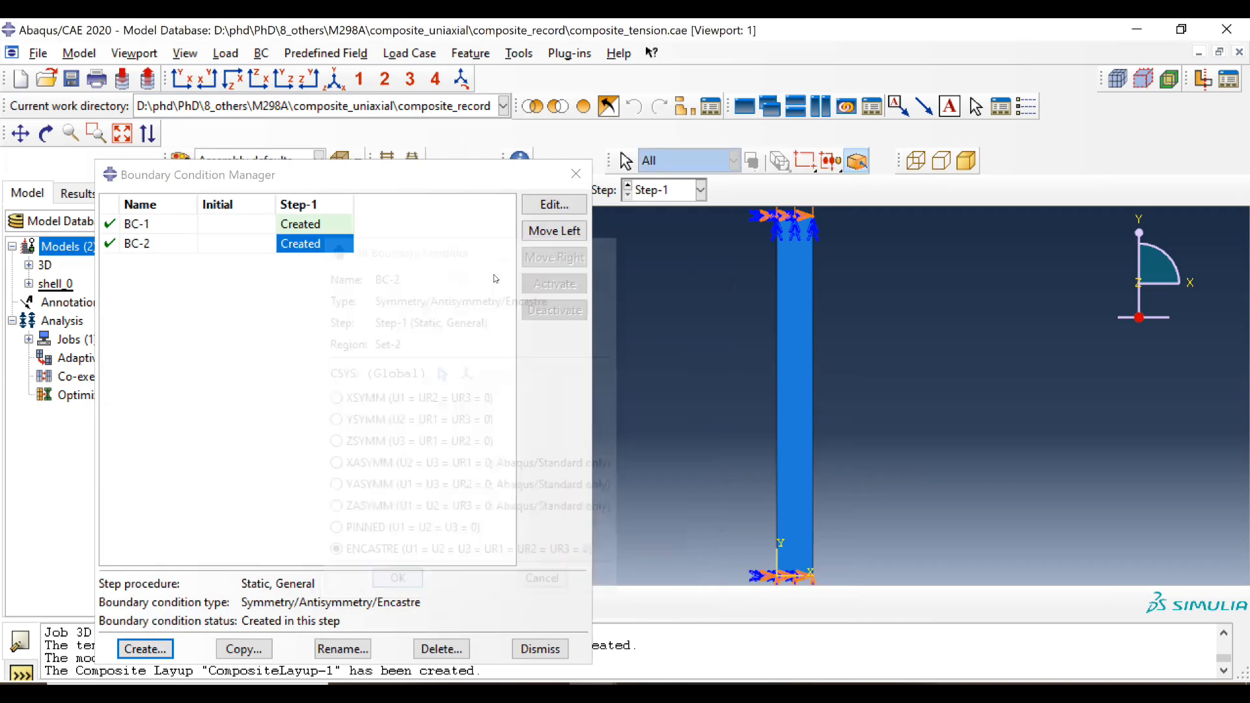
left_click(575, 173)
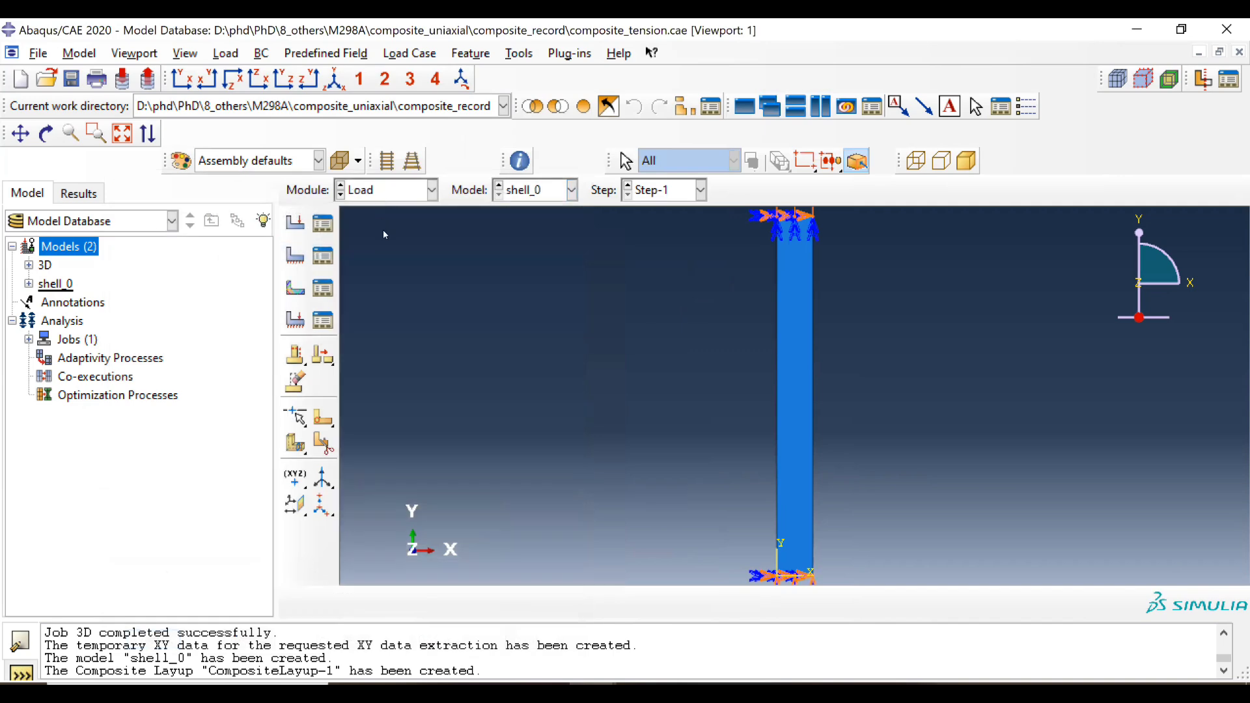
In the Mesh module, set the mesh controls of Part-1 to Quad element shape with the Structured technique
left_click(391, 189)
left_click(362, 323)
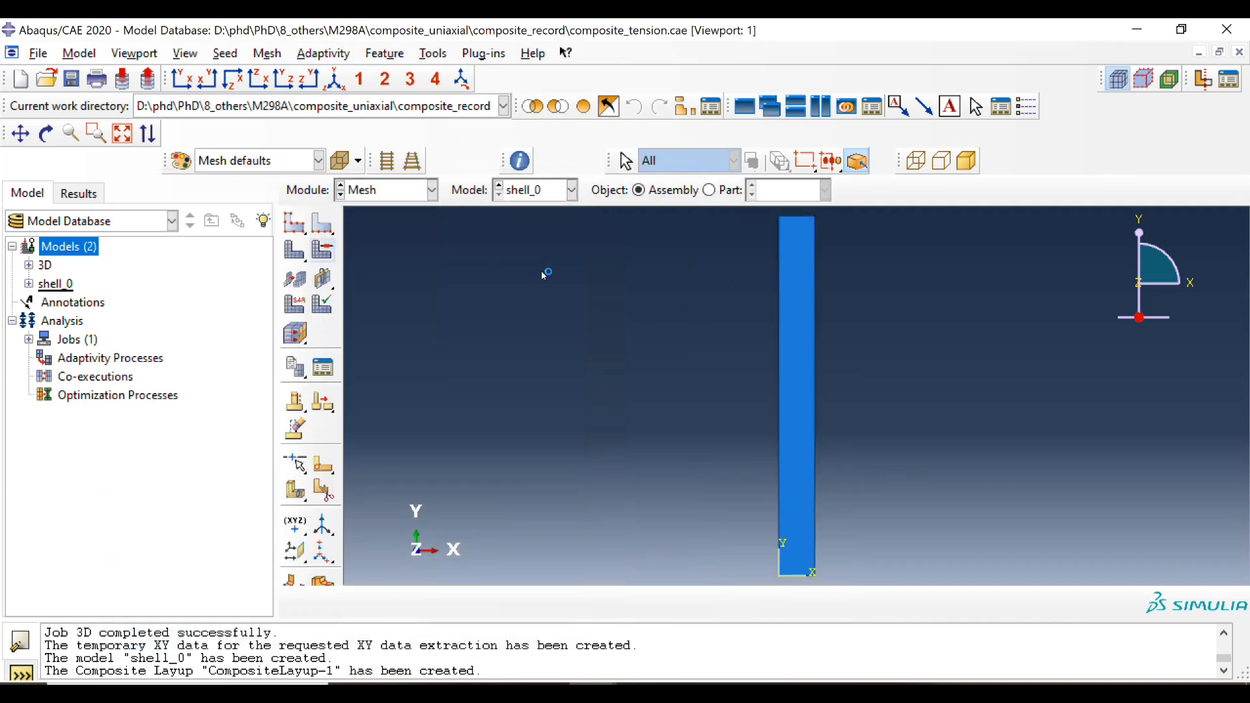
left_click(623, 397)
left_click(709, 190)
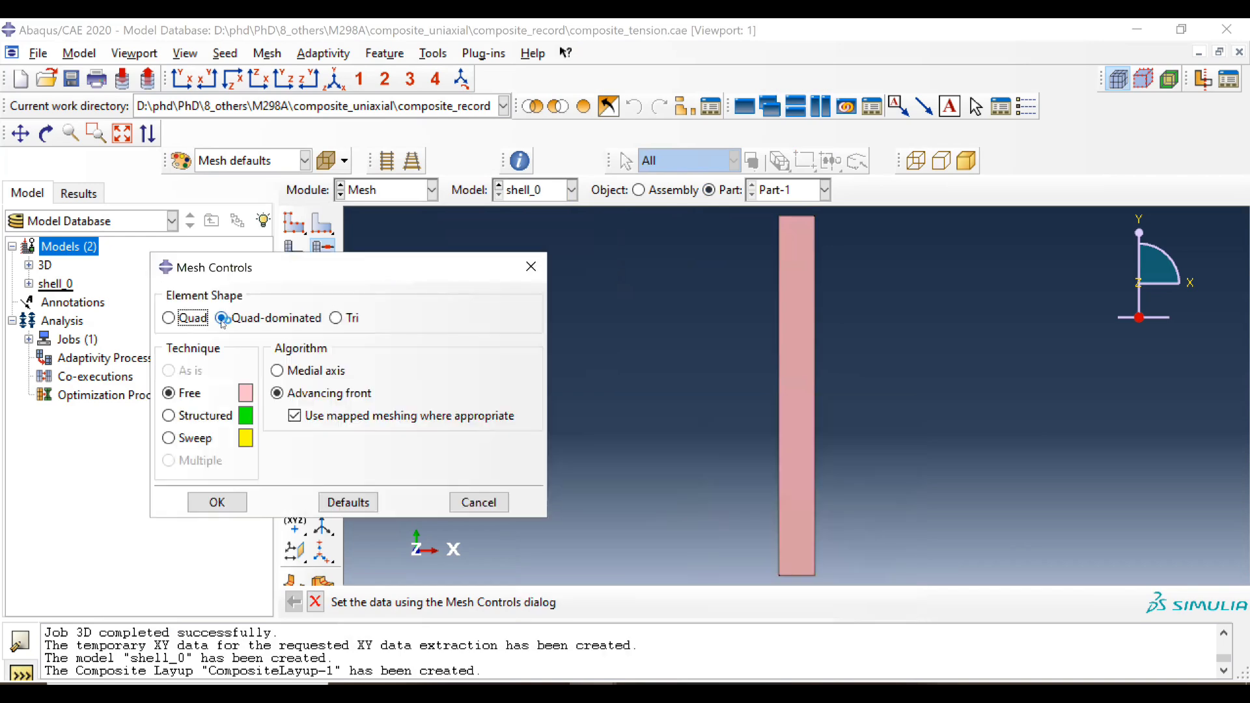
left_click(169, 318)
left_click(197, 420)
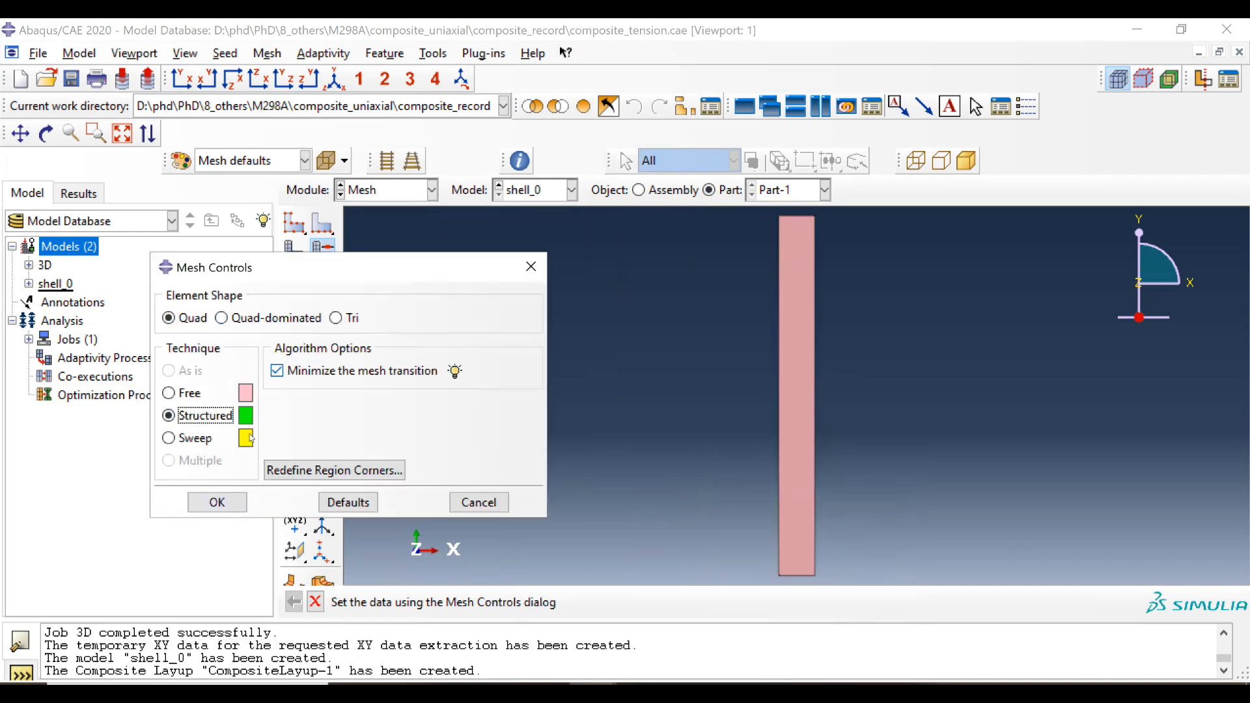
left_click(217, 502)
Seed the part with an approximate global size of 0.1 and generate the mesh
left_click(295, 222)
type("0.1")
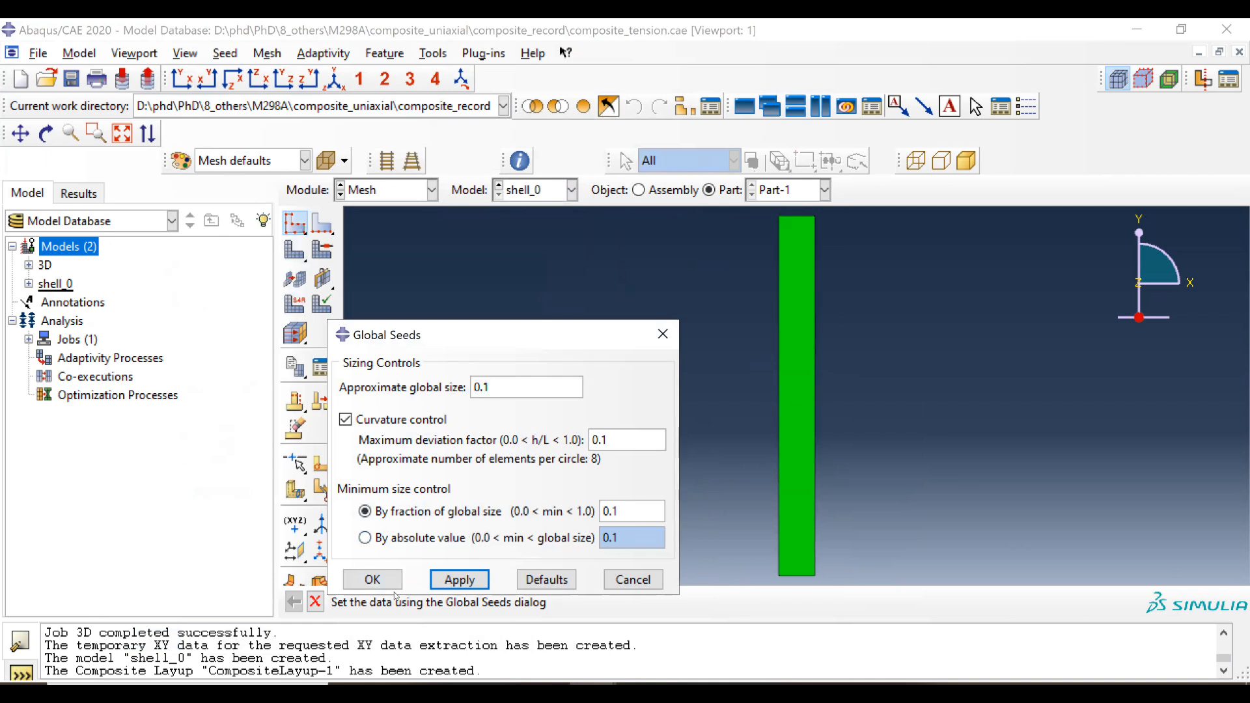
left_click(389, 581)
left_click(294, 250)
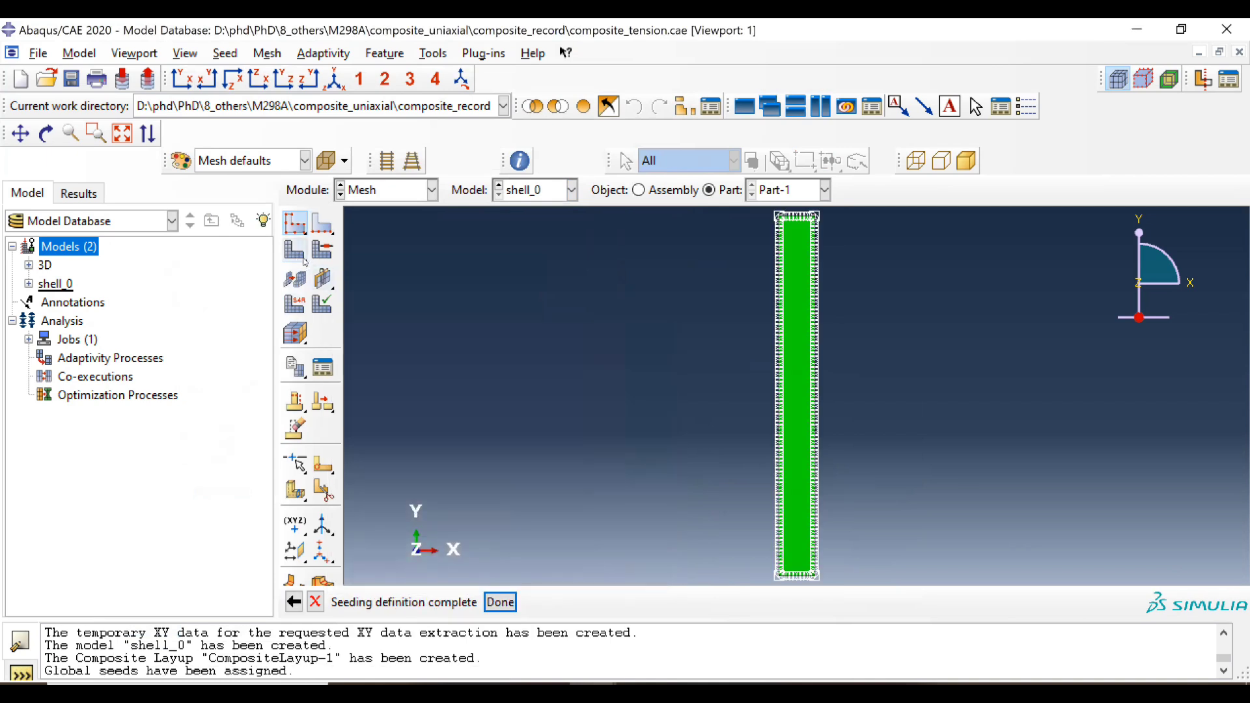
middle_click(419, 300)
Assign the linear Standard shell element type S4 to the mesh by turning off reduced integration
left_click(295, 304)
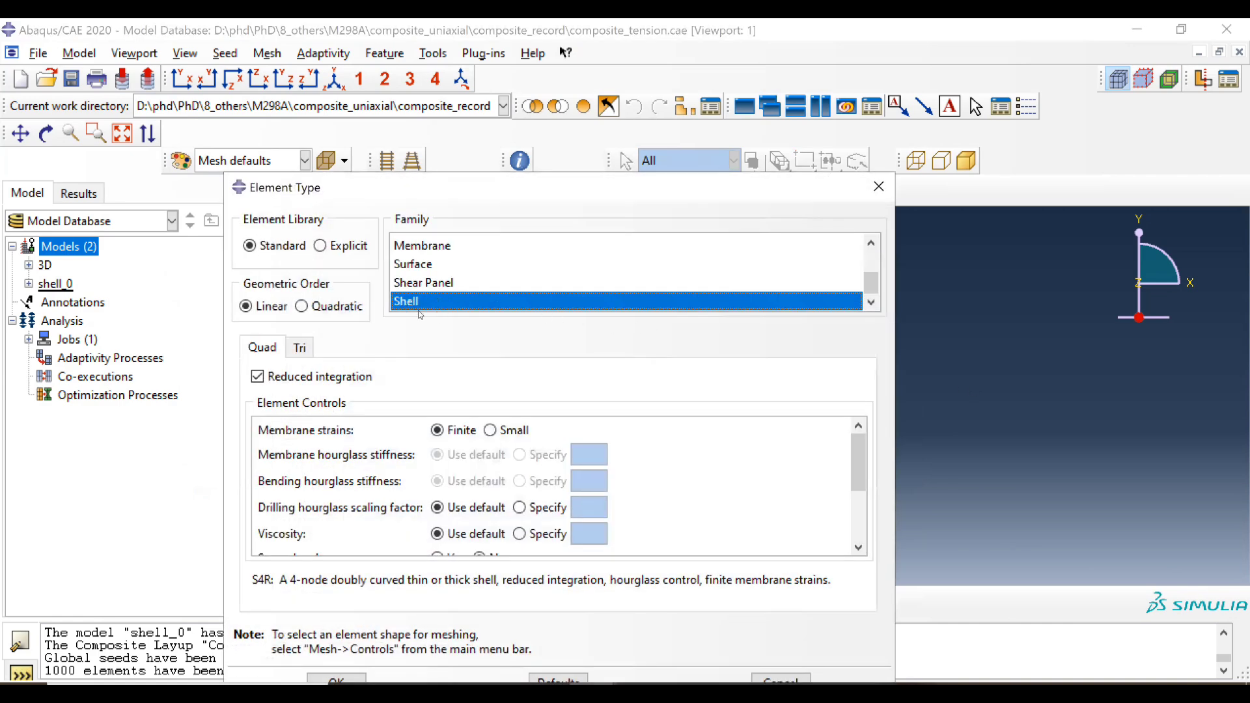
left_click(339, 376)
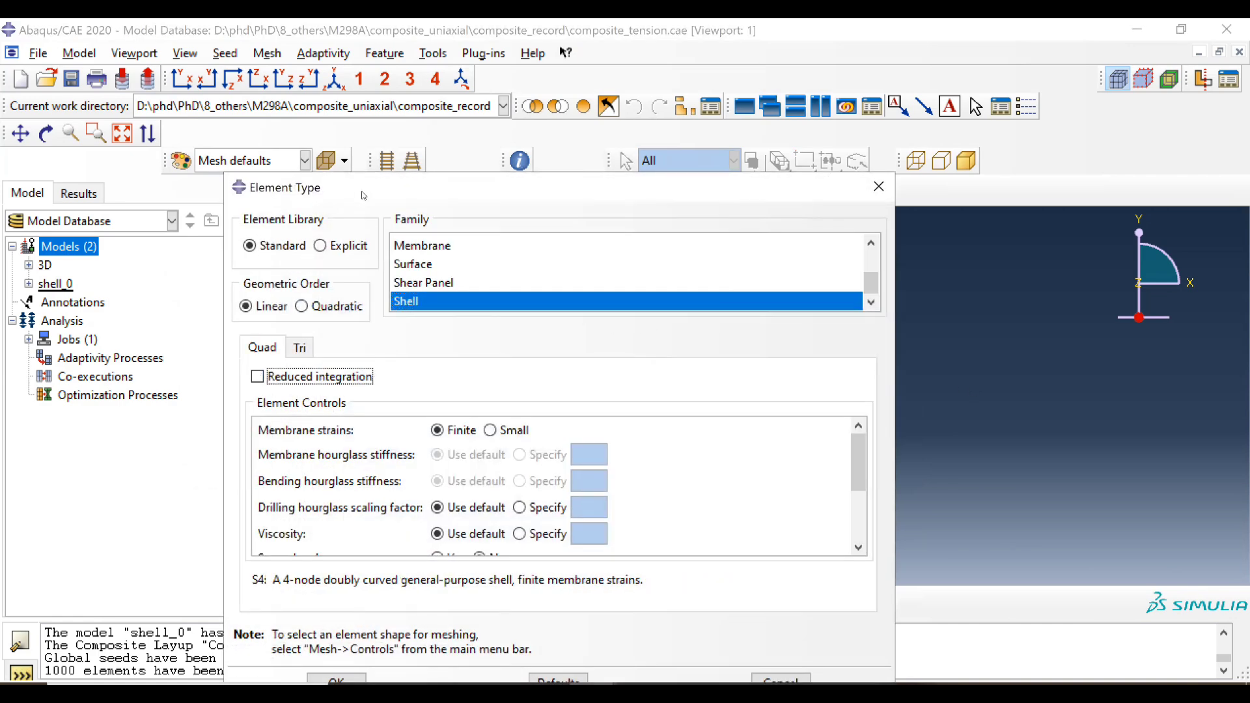
left_click_drag(364, 188, 279, 149)
left_click(251, 644)
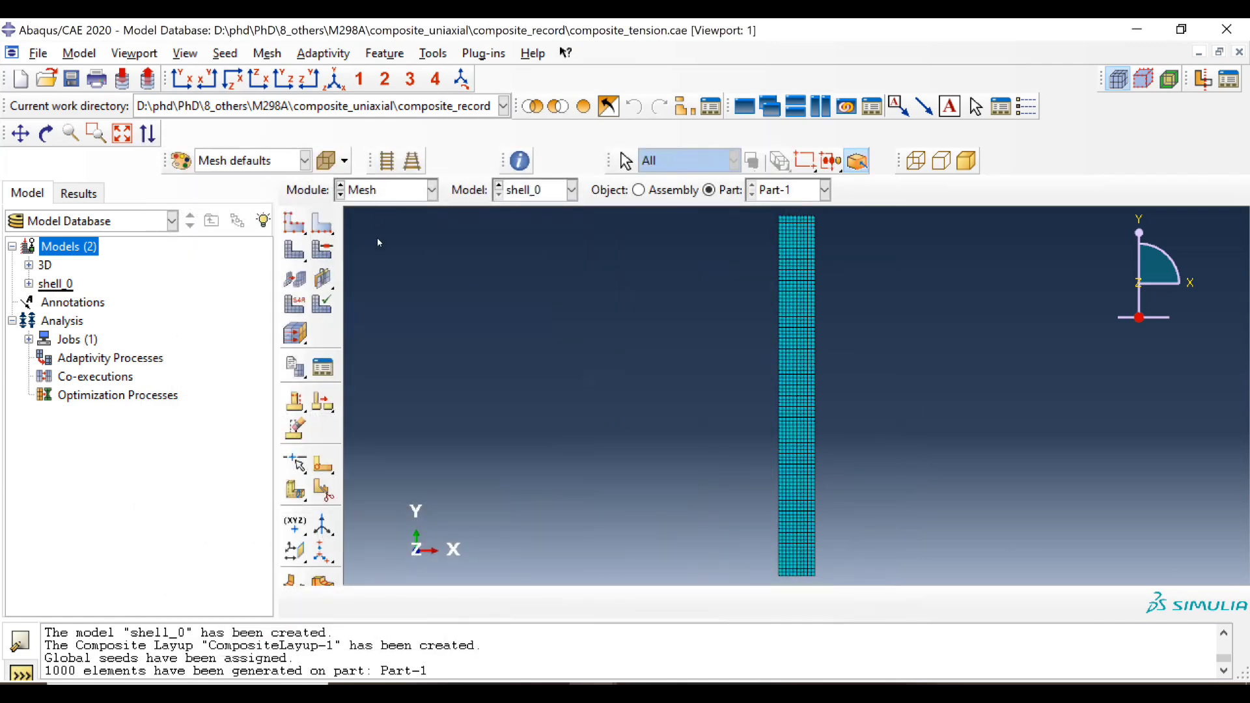
In the Job module, create a full analysis job named shell_0 from the shell_0 model with default settings
left_click(390, 189)
left_click(365, 360)
left_click(323, 224)
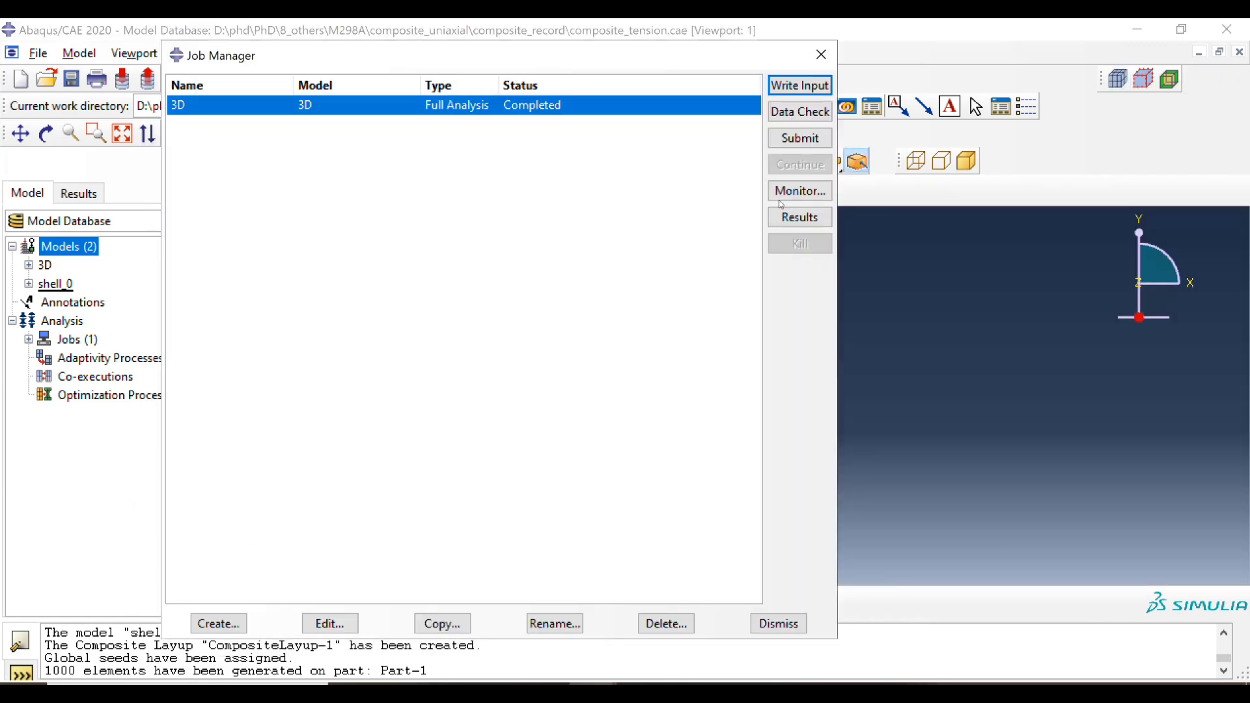
left_click(218, 623)
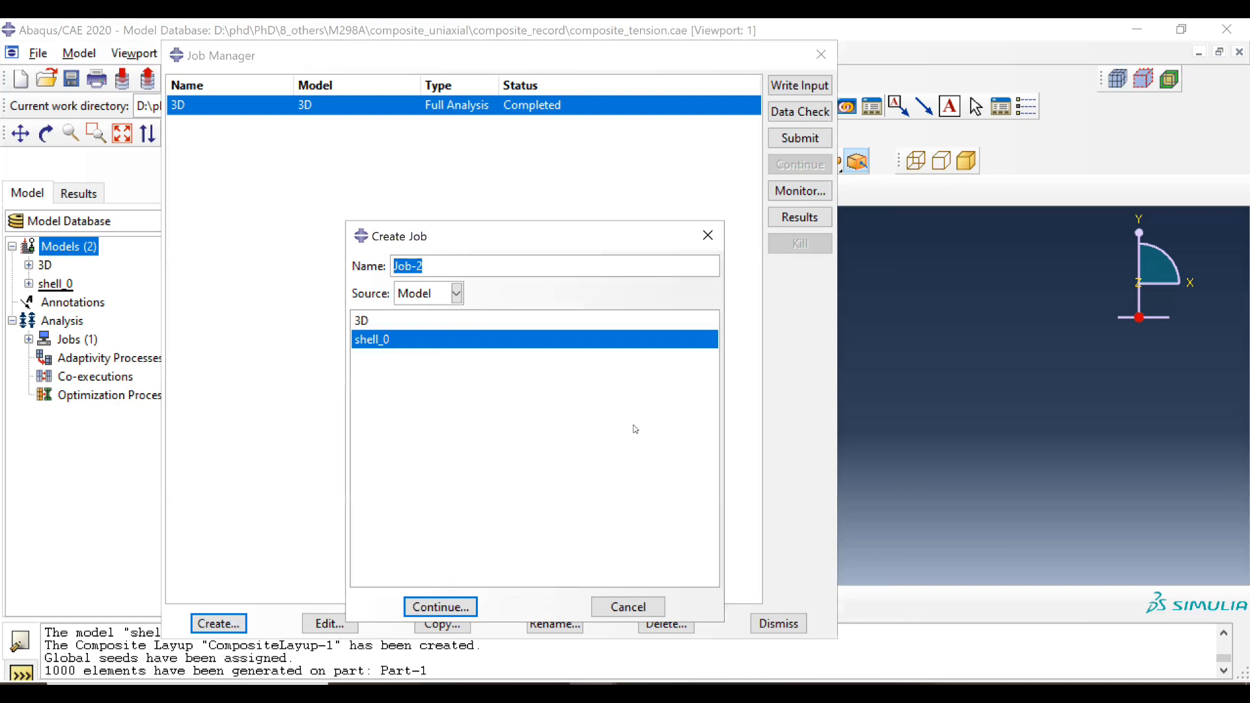
type("shell_0")
left_click(452, 605)
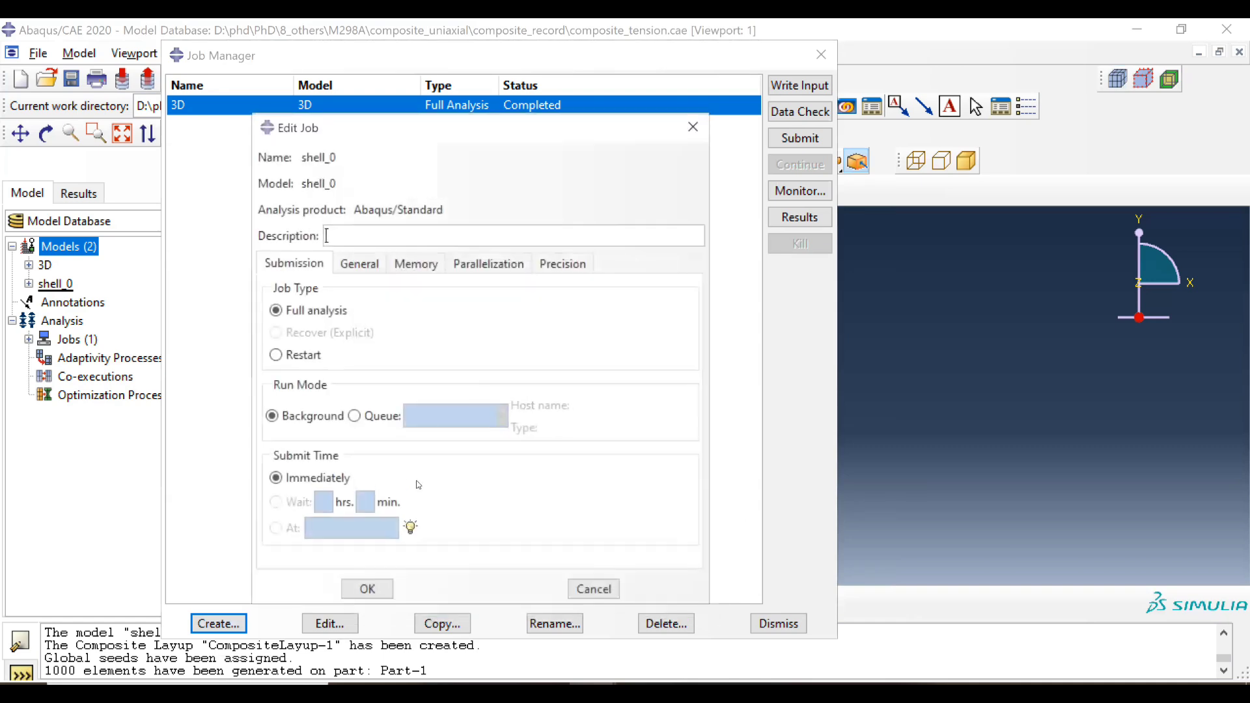
left_click(365, 589)
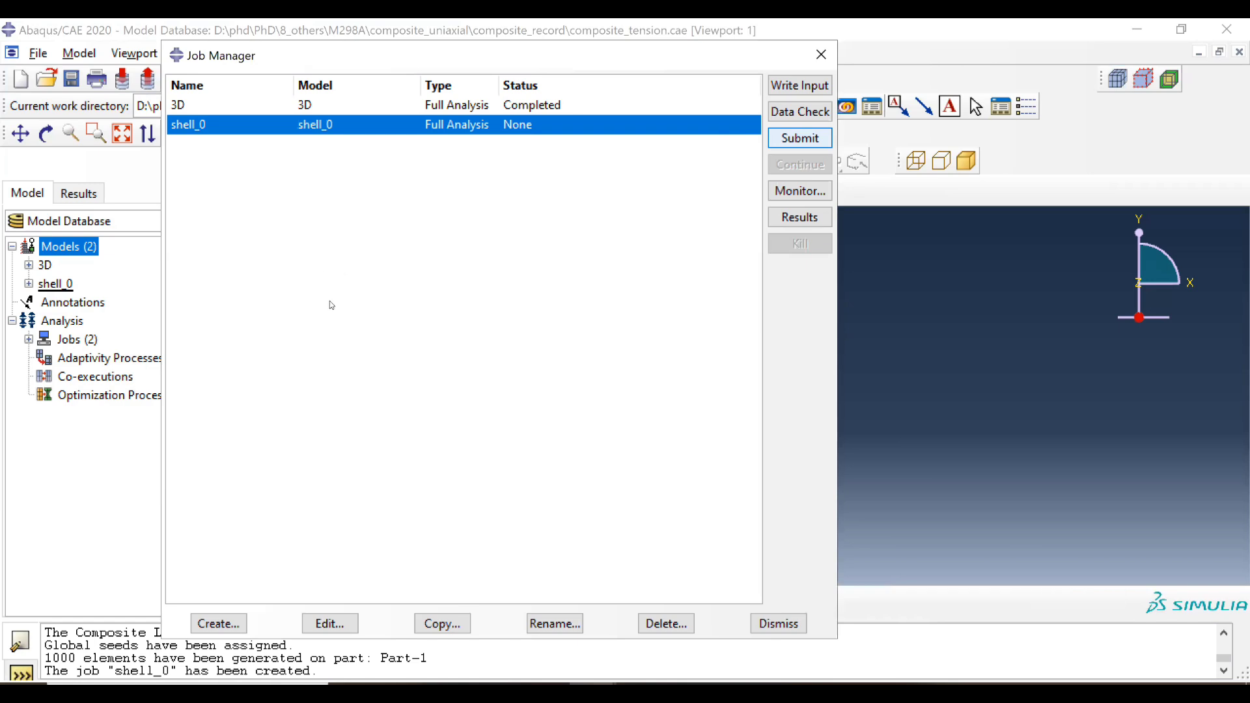
Submit the shell_0 job for analysis and check its progress in the job monitor
key("Return")
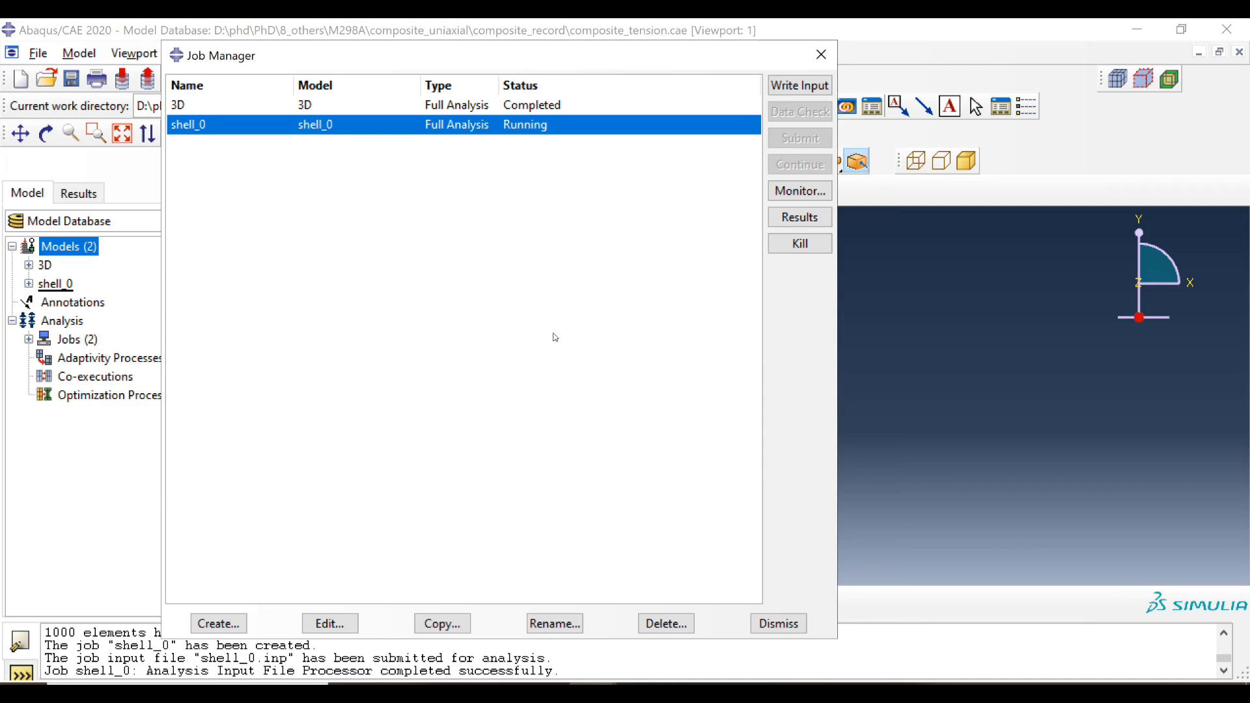
left_click(781, 199)
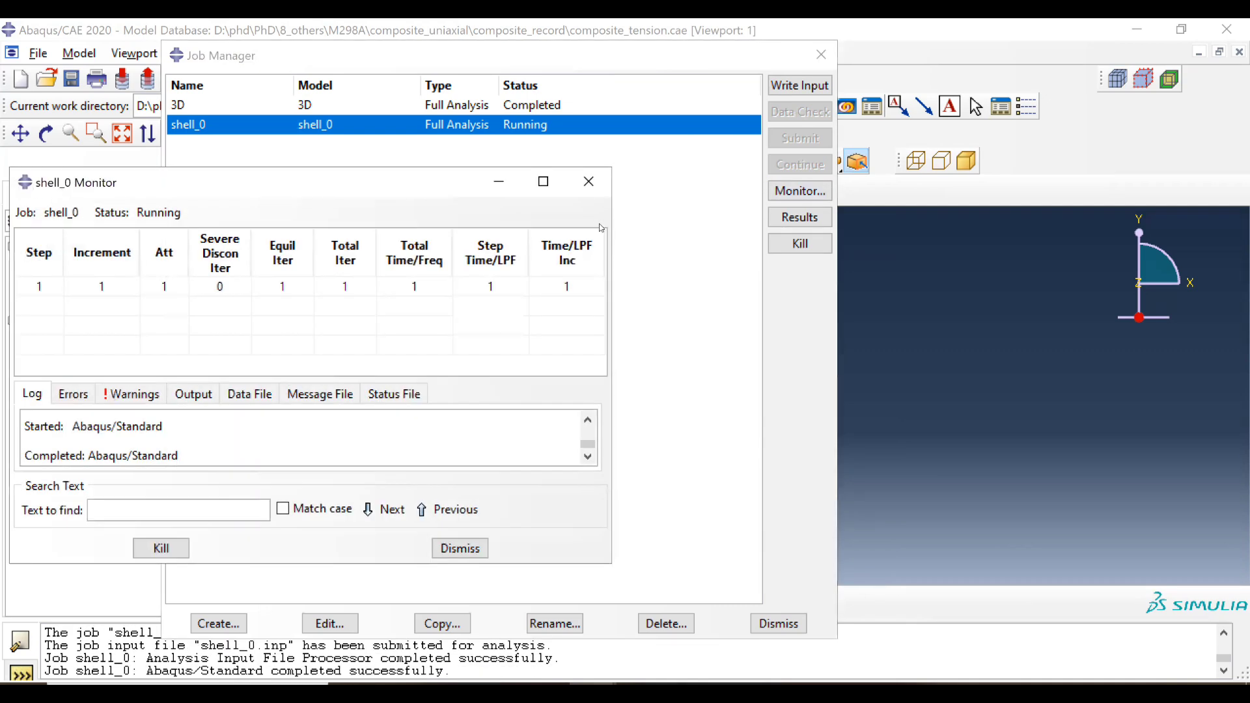
key("Escape")
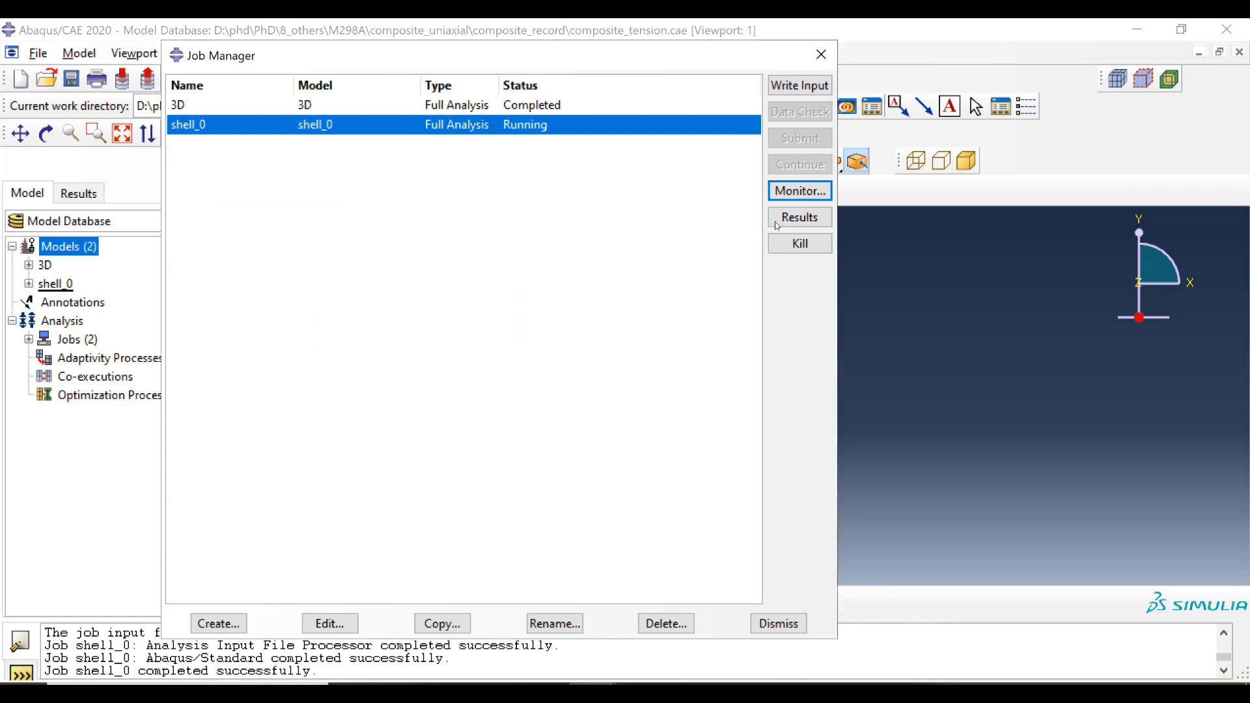
Open the shell_0 results, plot the Mises stress contours and show the coupon's midsection in the XY view without perspective
left_click(781, 220)
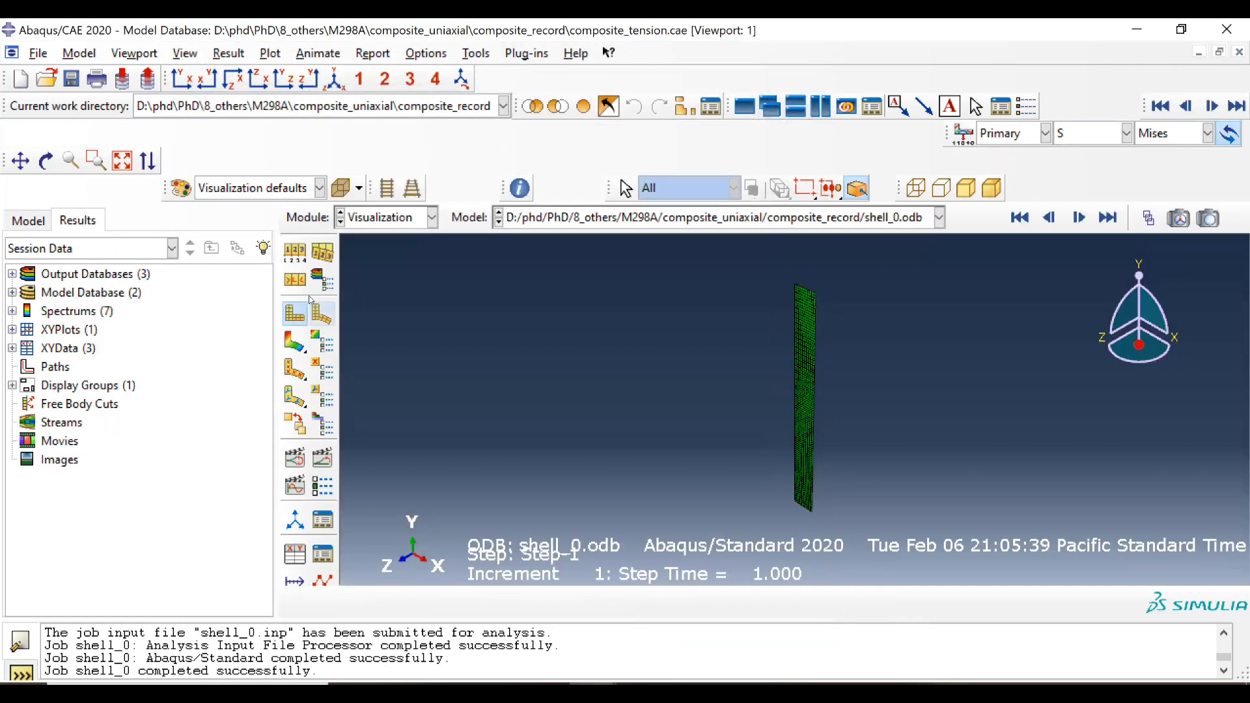
left_click(295, 340)
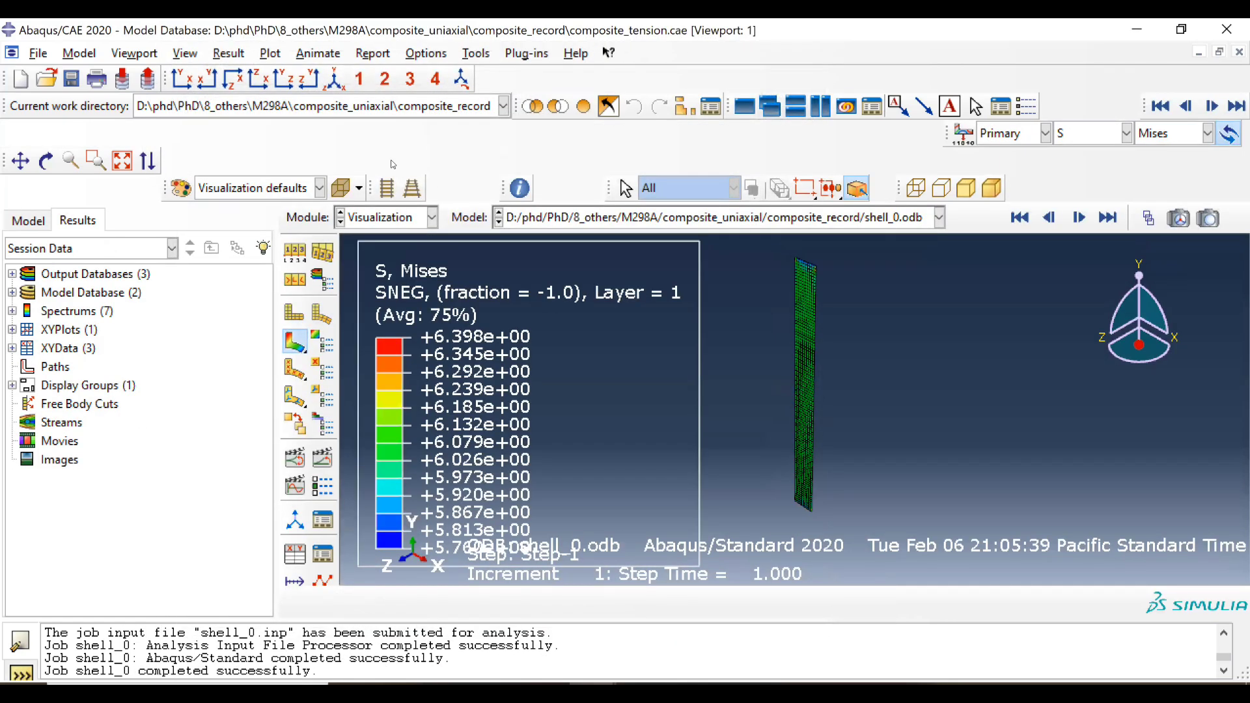
left_click(183, 79)
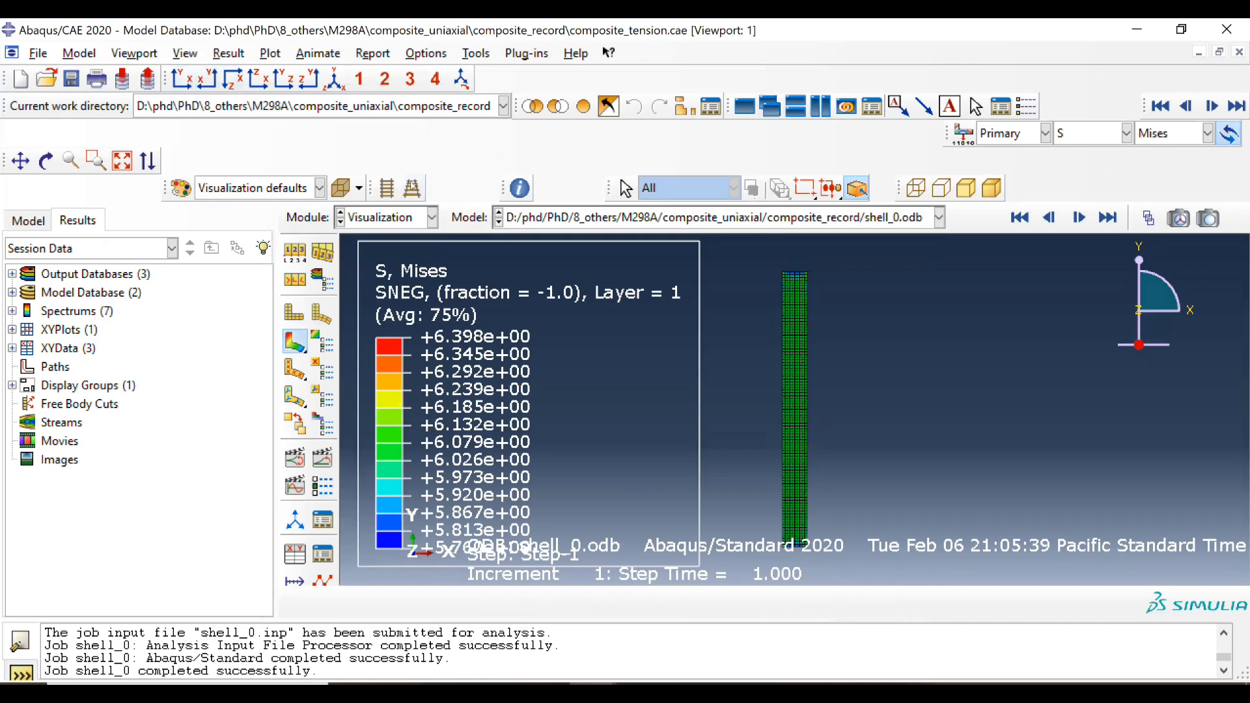
left_click(388, 188)
scroll(826, 390, "down", 3)
middle_click_drag(763, 389, 756, 384, "ctrl+alt")
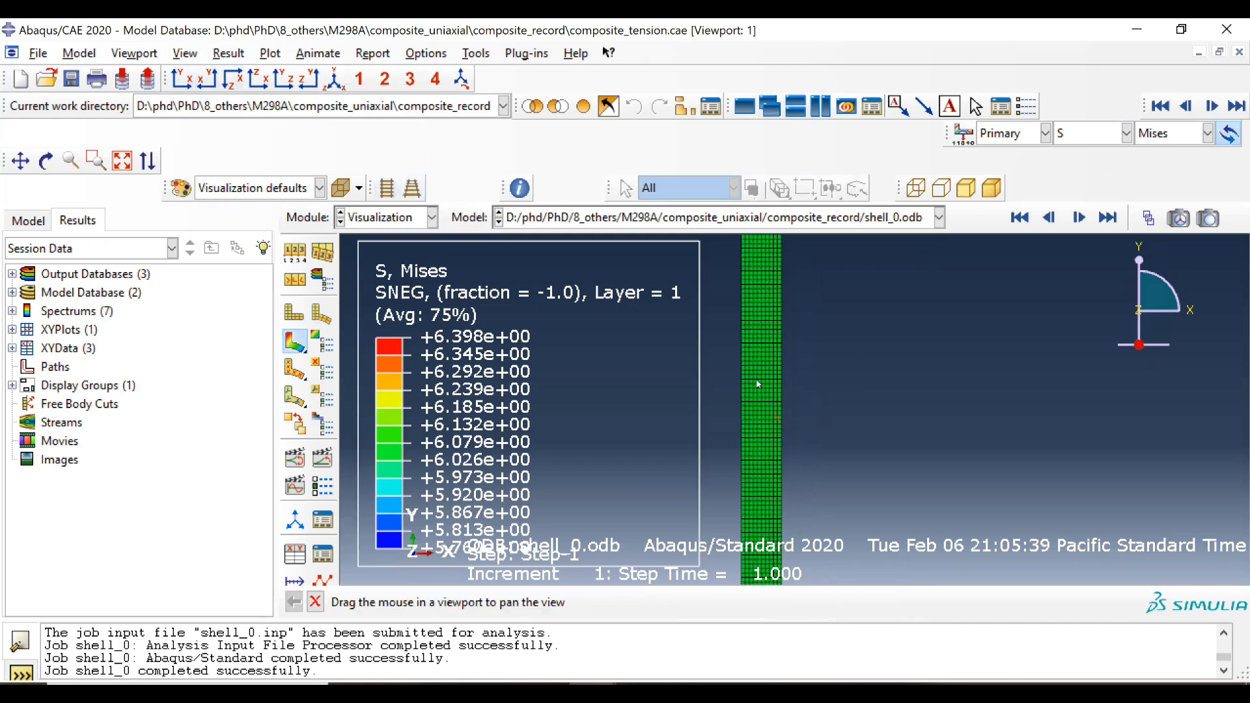
scroll(757, 384, "down", 5)
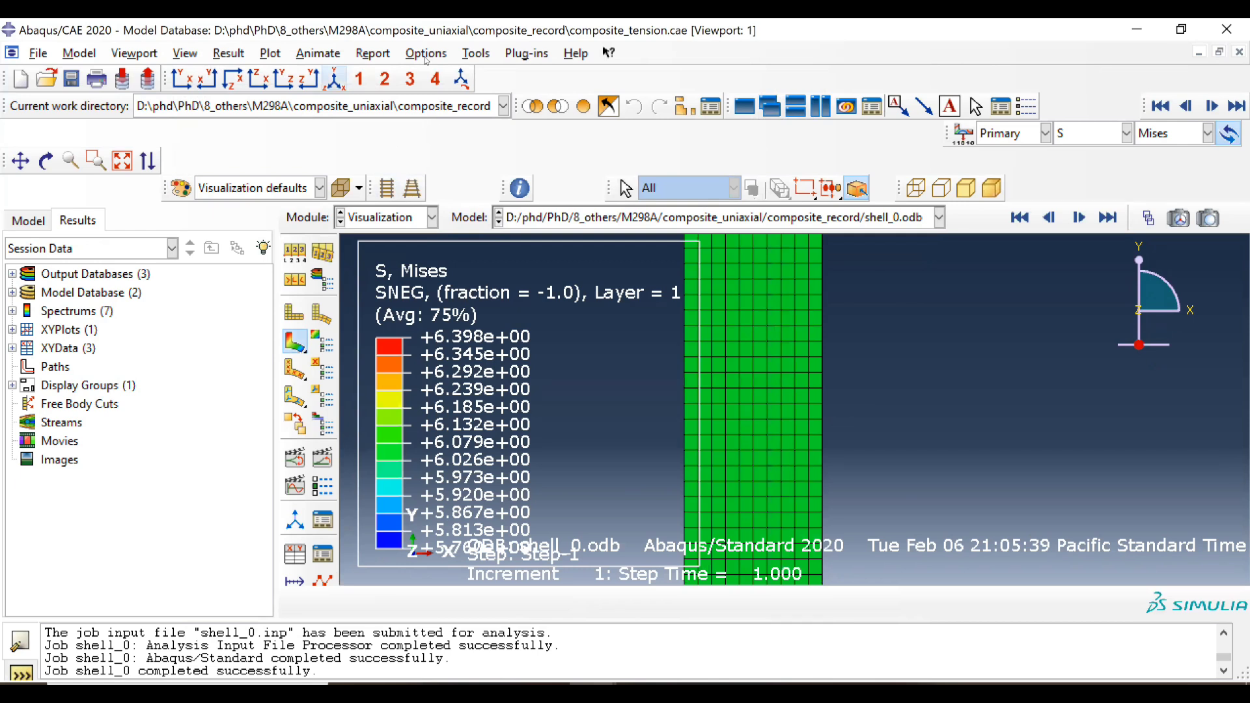
Start an XY data extraction from ODB field output at Unique Nodal position, using the variables E11, E22 and S11
left_click(474, 55)
mouse_move(560, 151)
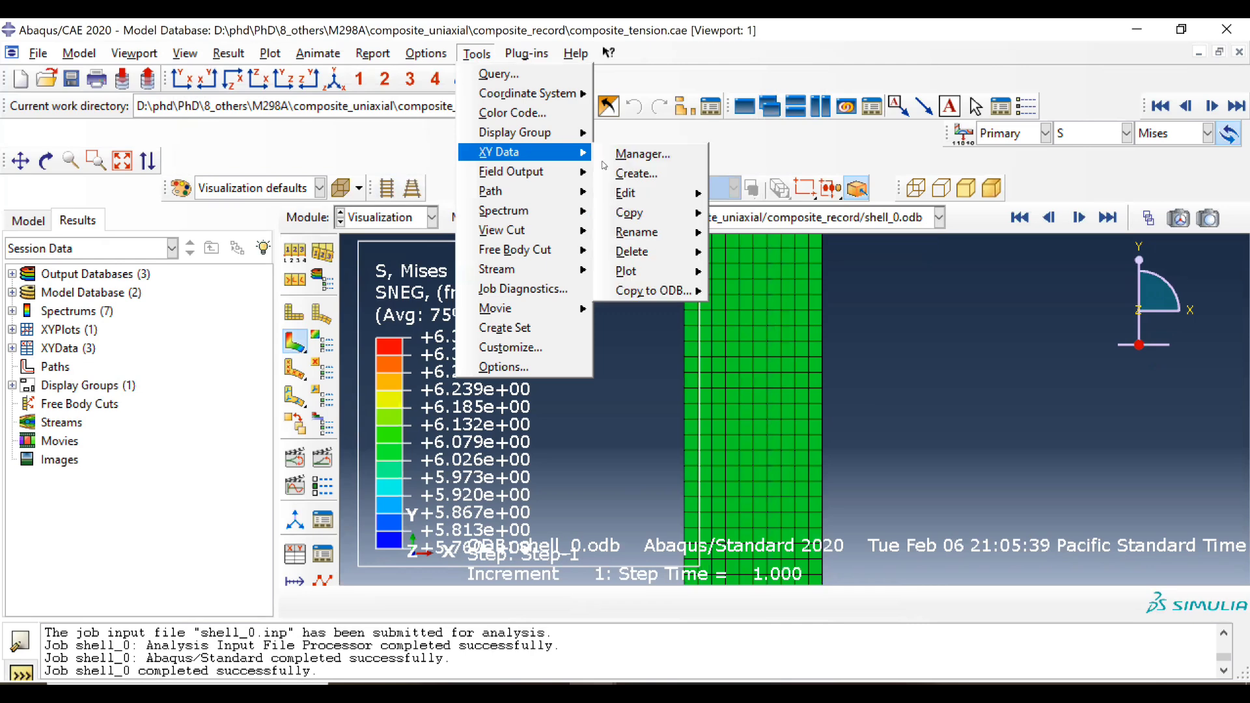
left_click(629, 173)
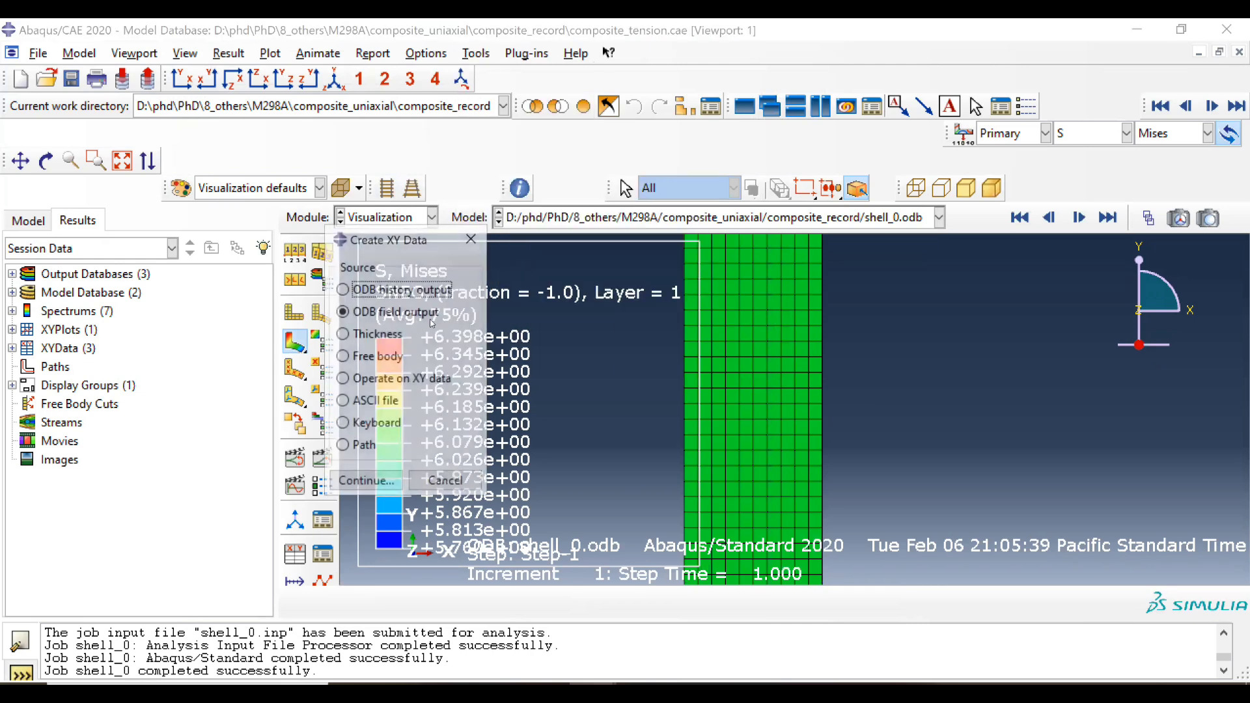
left_click(352, 483)
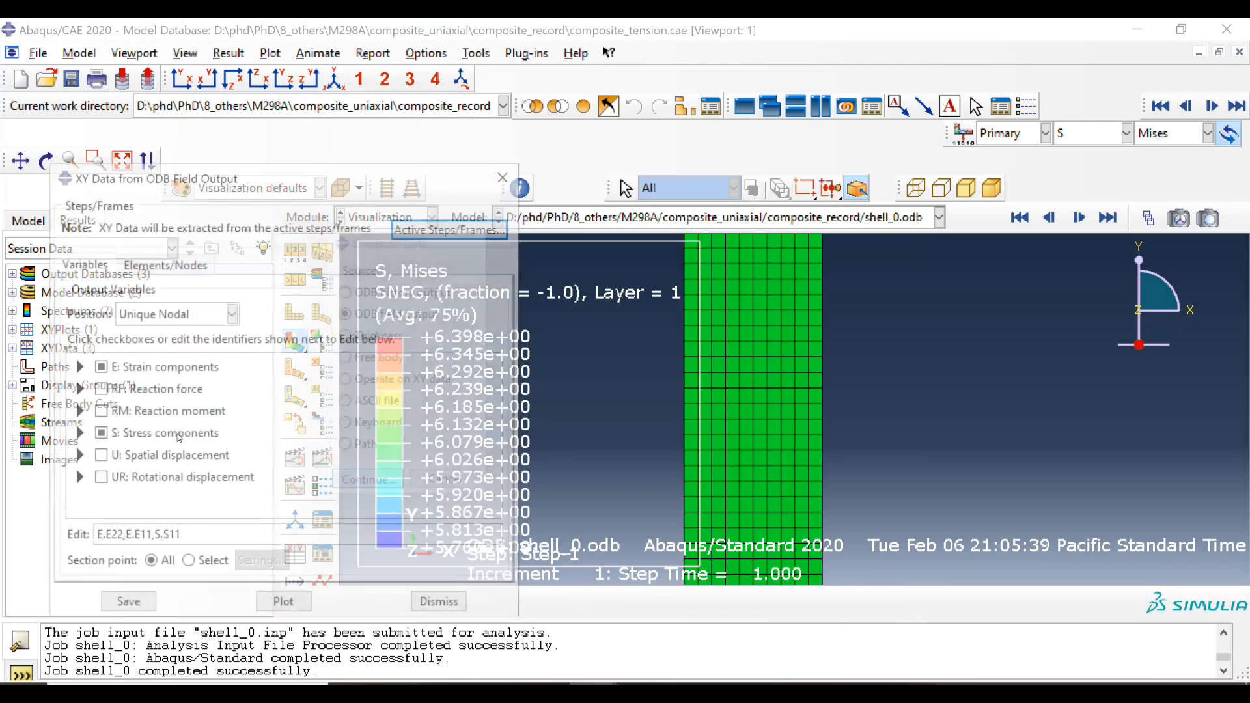
left_click(79, 366)
scroll(104, 449, "down", 2)
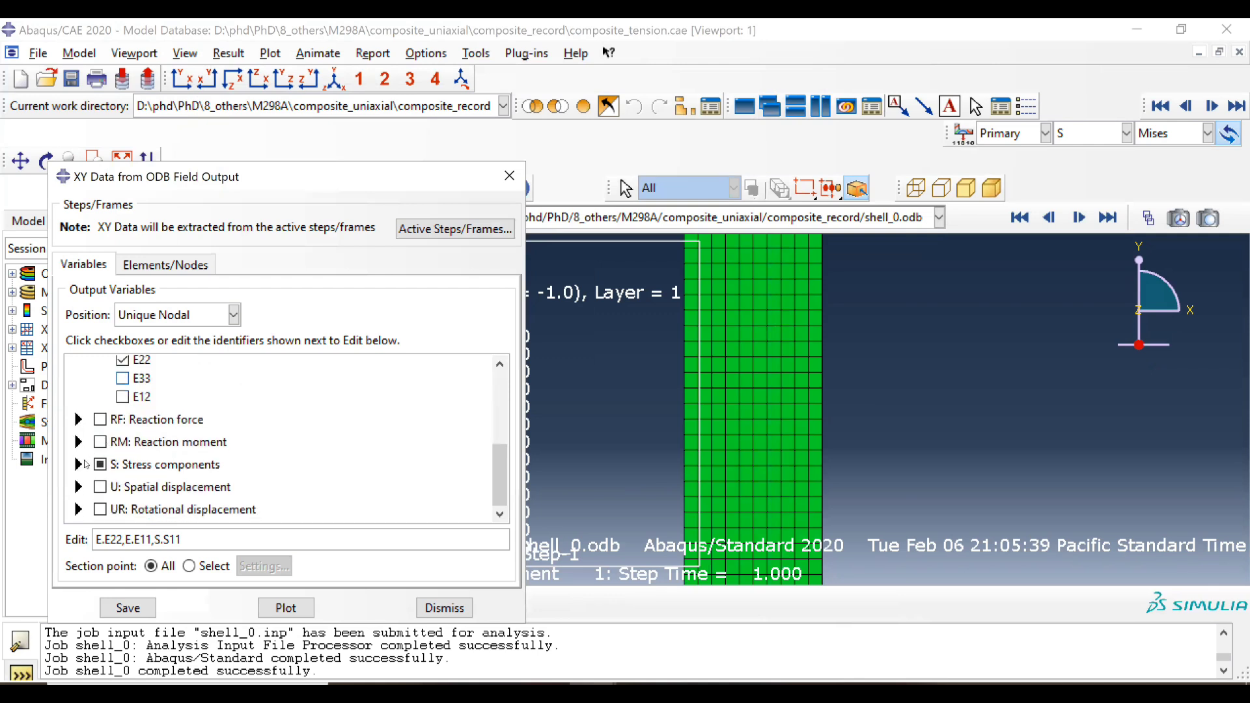
left_click(78, 464)
scroll(140, 483, "down", 3)
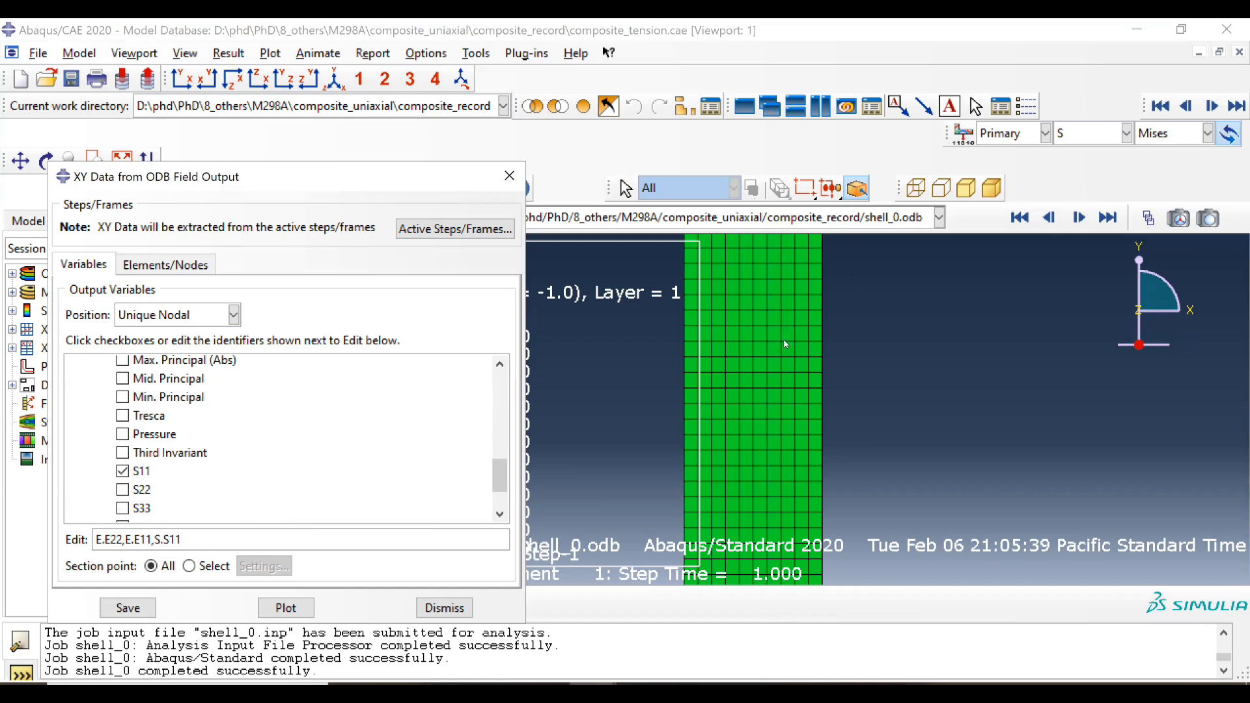
Pick one node in the middle of the coupon from the viewport, plot its stress and strain curves, and close the extraction dialog
left_click(166, 263)
left_click(225, 317)
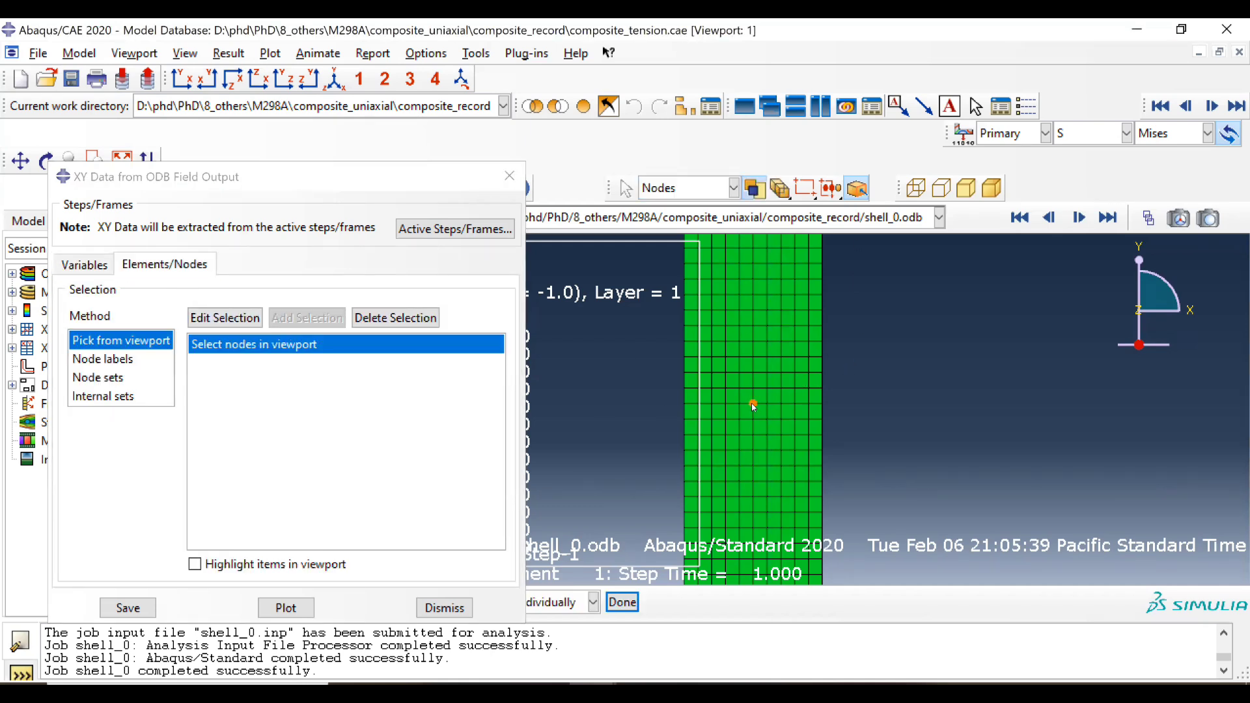
left_click(751, 404)
middle_click(751, 404)
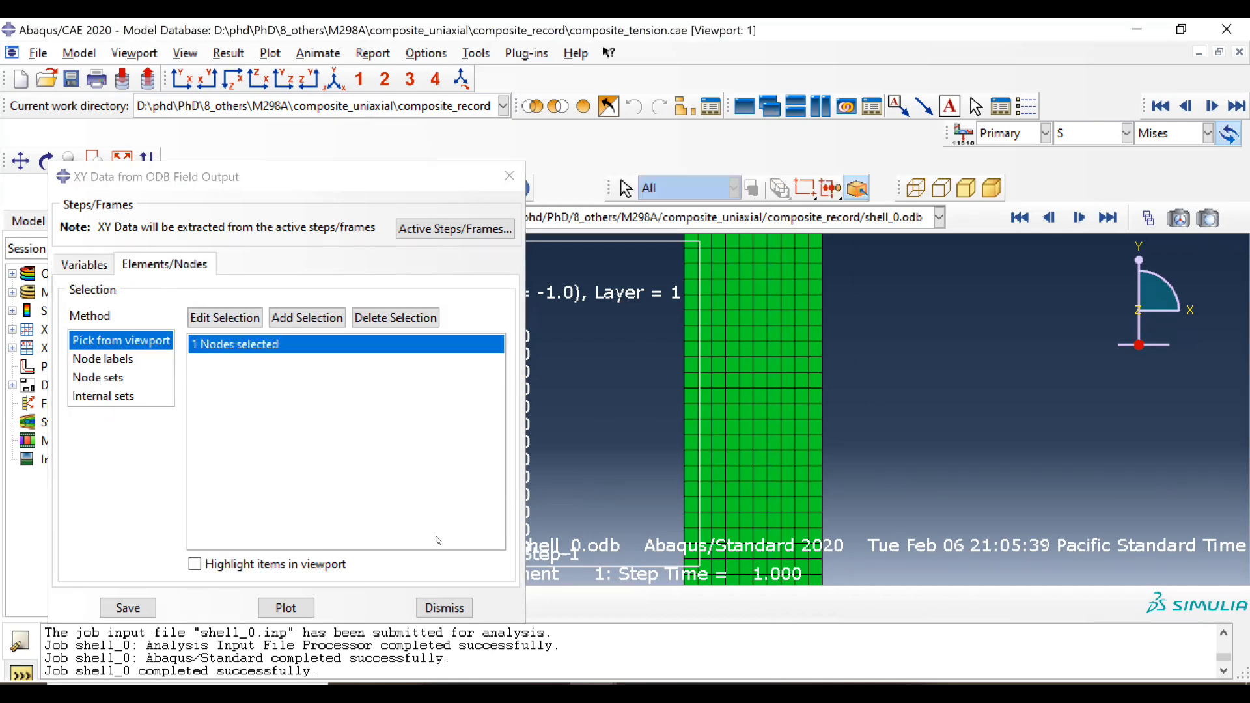
left_click(285, 608)
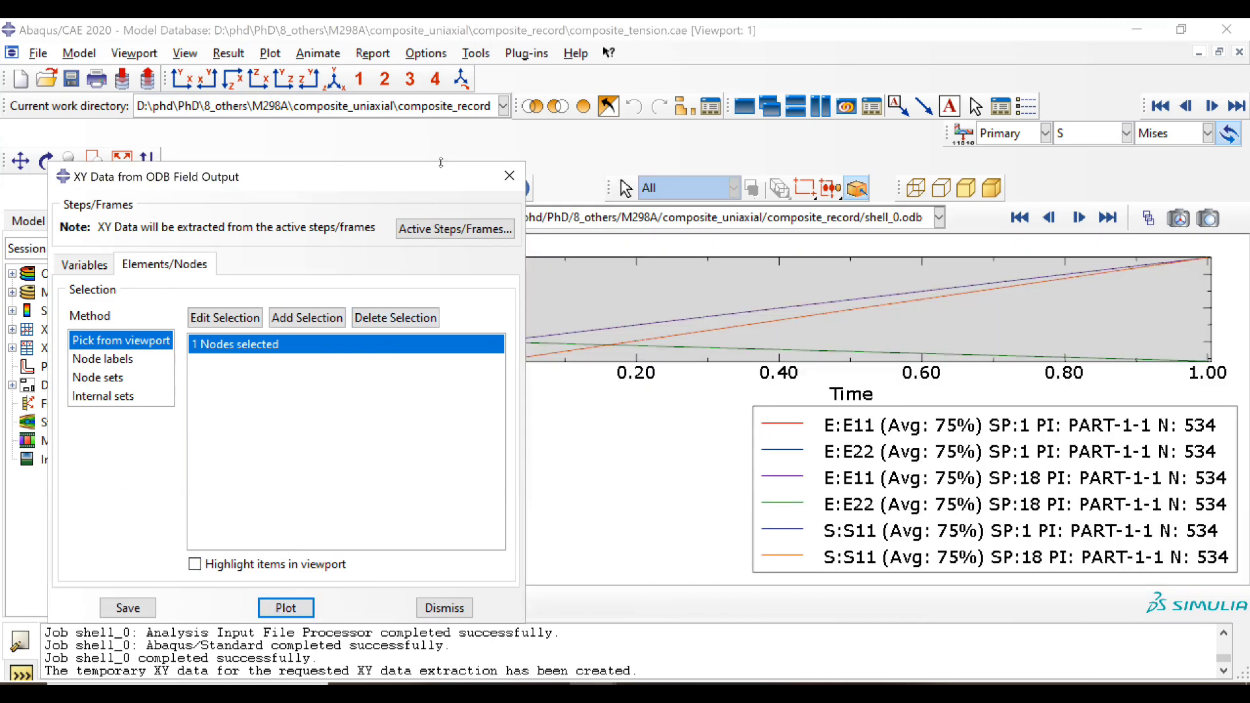
left_click(508, 182)
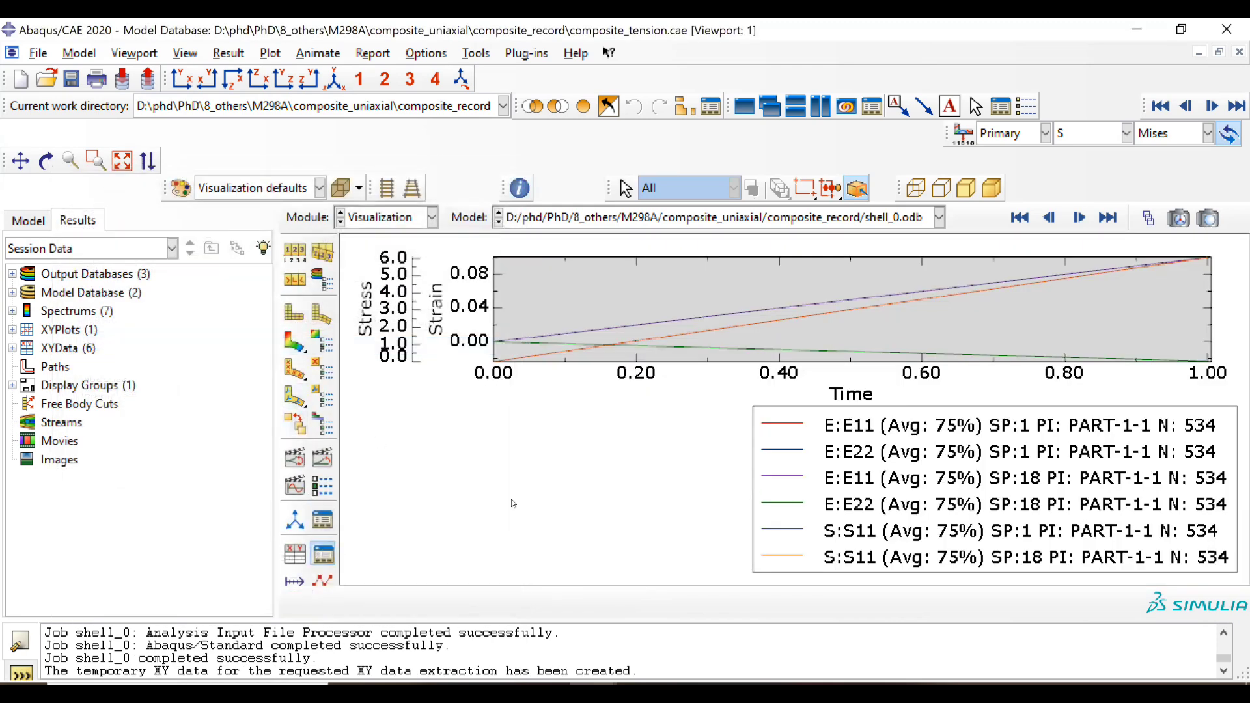
Inspect the extracted S11, E11 and E22 data tables at section point 1 in the XY Data Manager
left_click(323, 554)
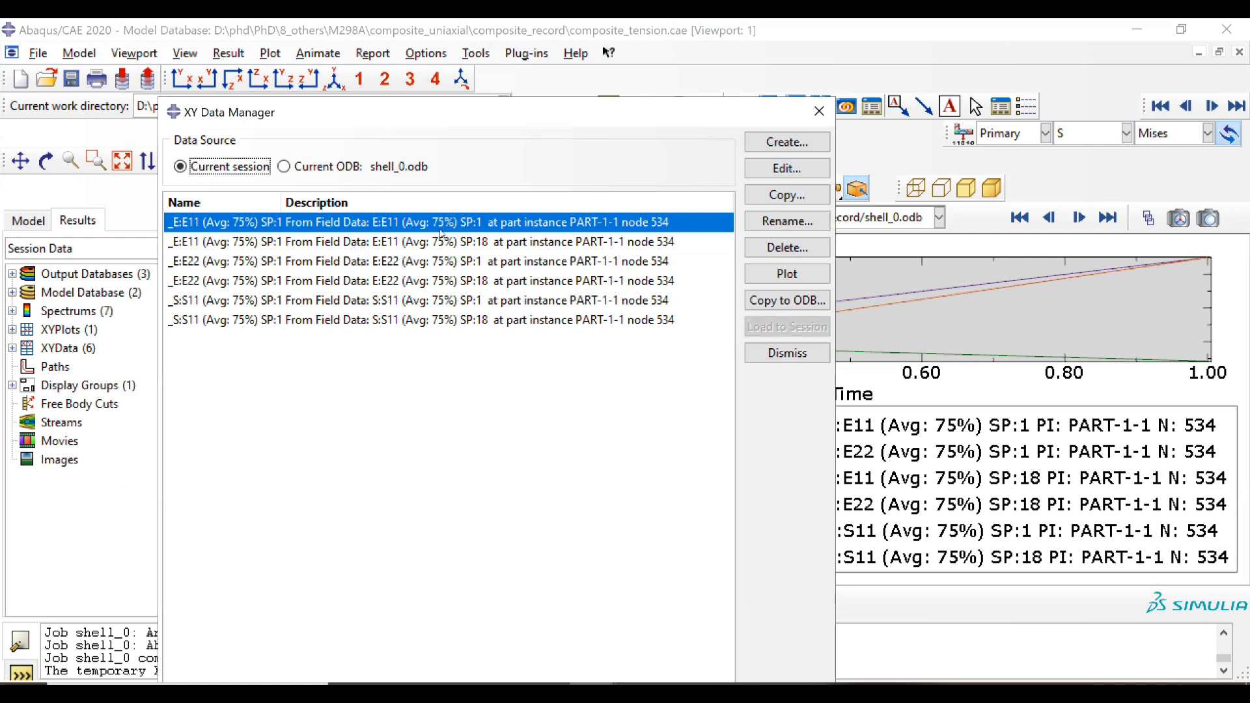
left_click(378, 288)
left_click(437, 303)
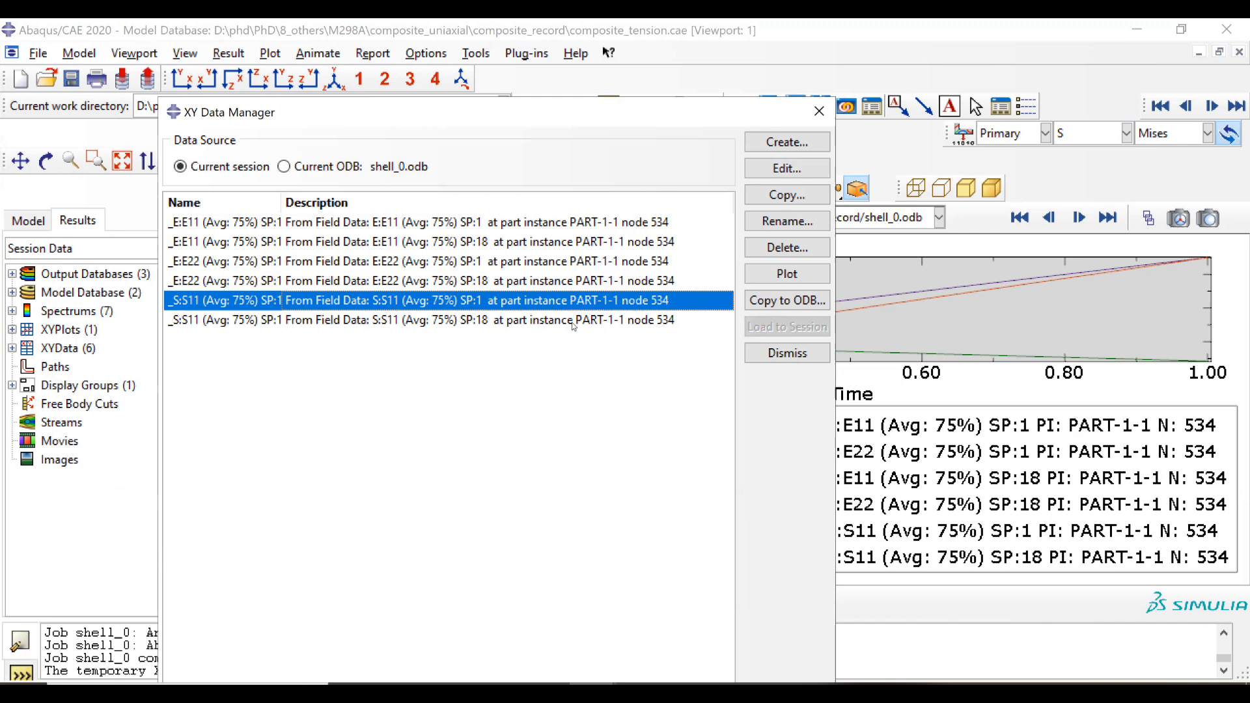
left_click(786, 169)
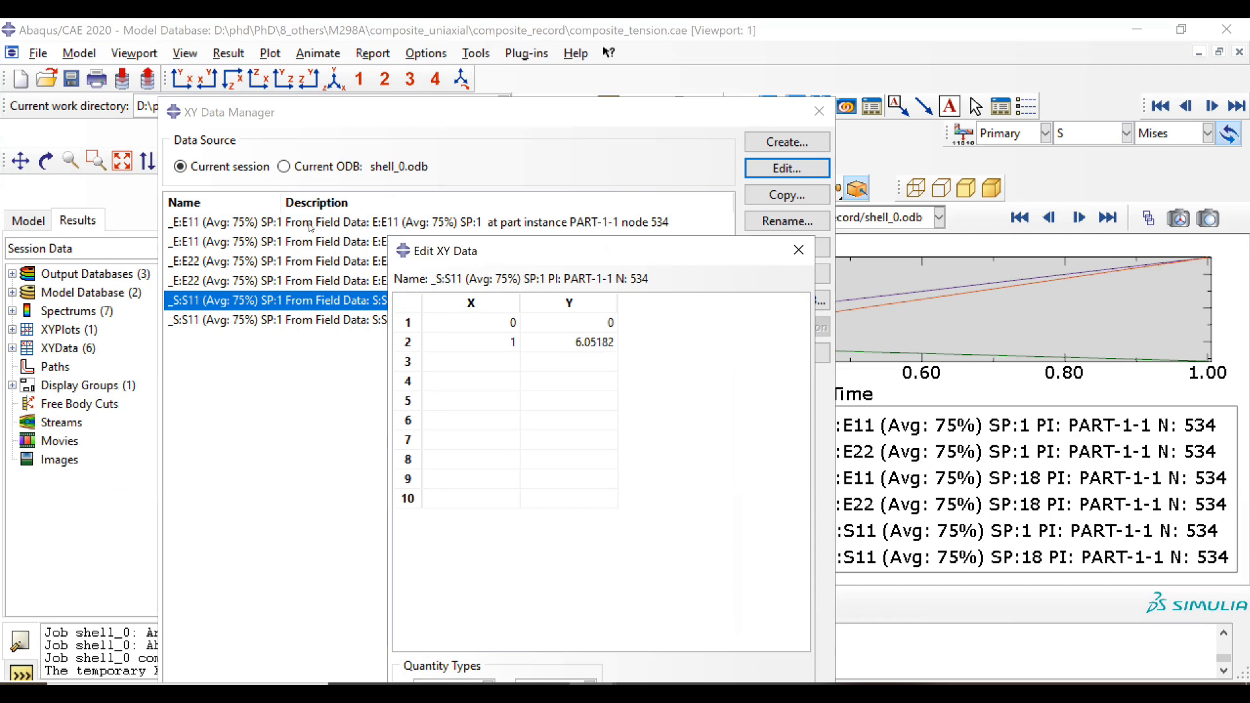
left_click(352, 226)
left_click(805, 167)
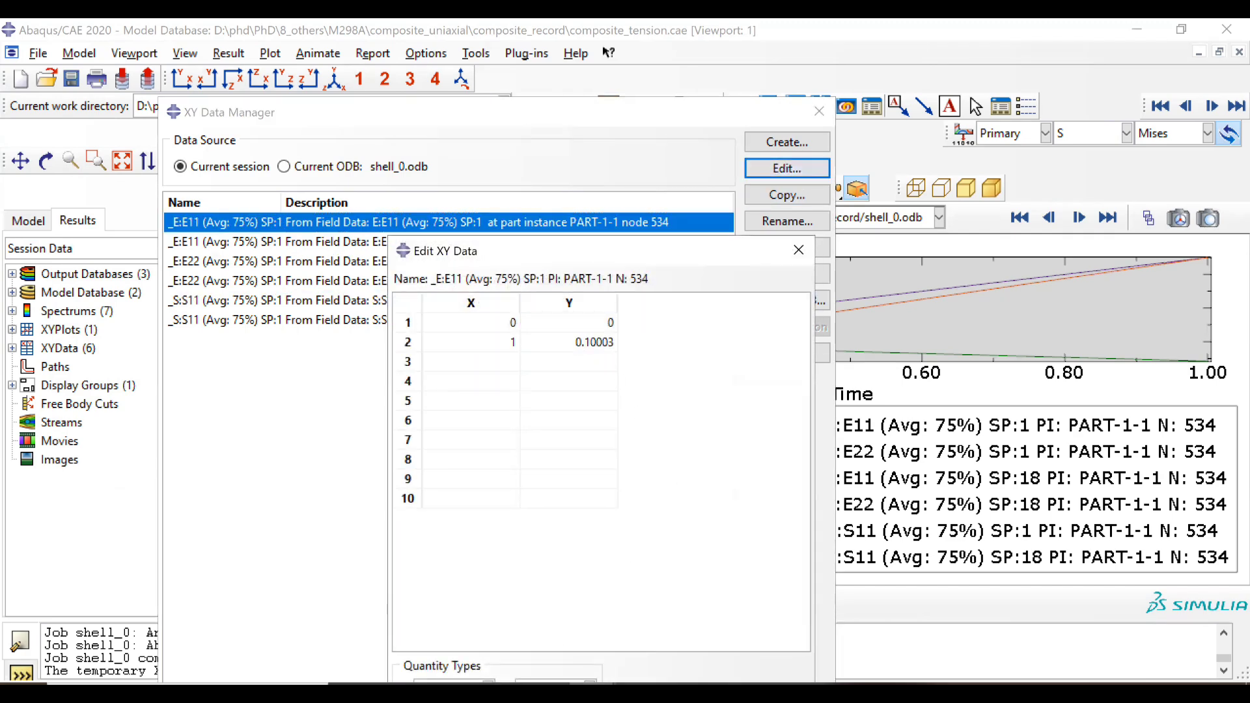
mouse_move(496, 694)
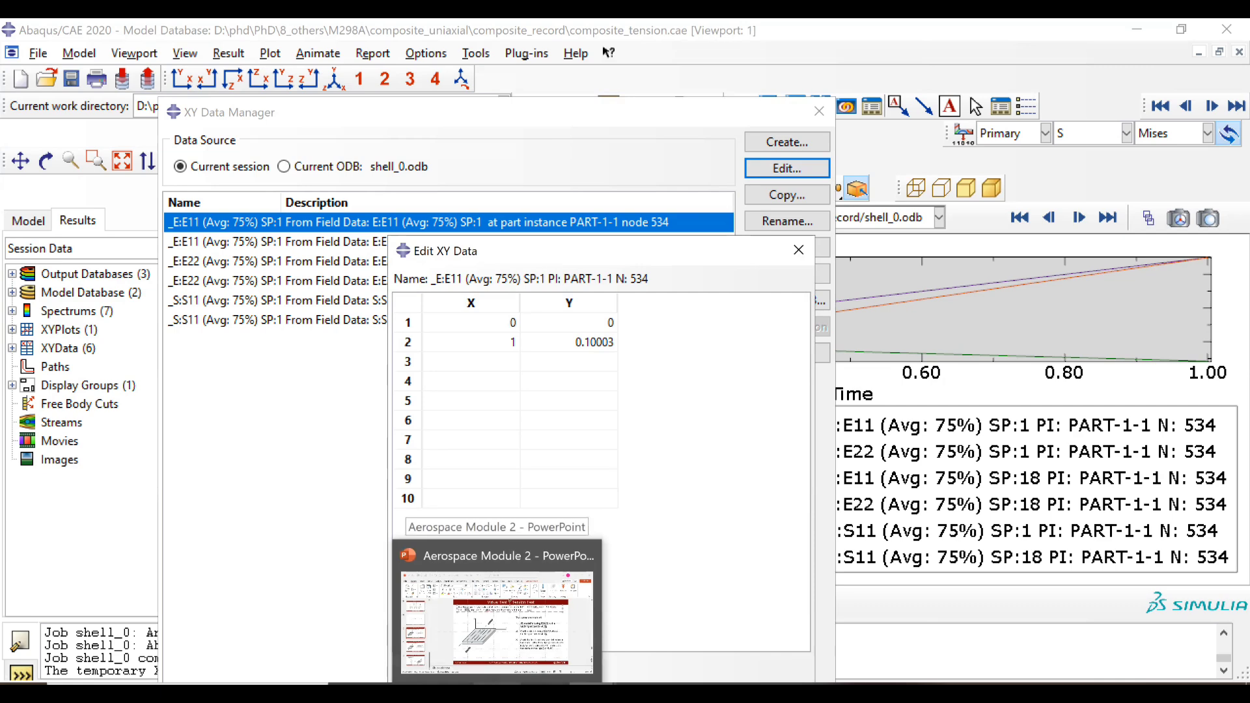
double_click(238, 260)
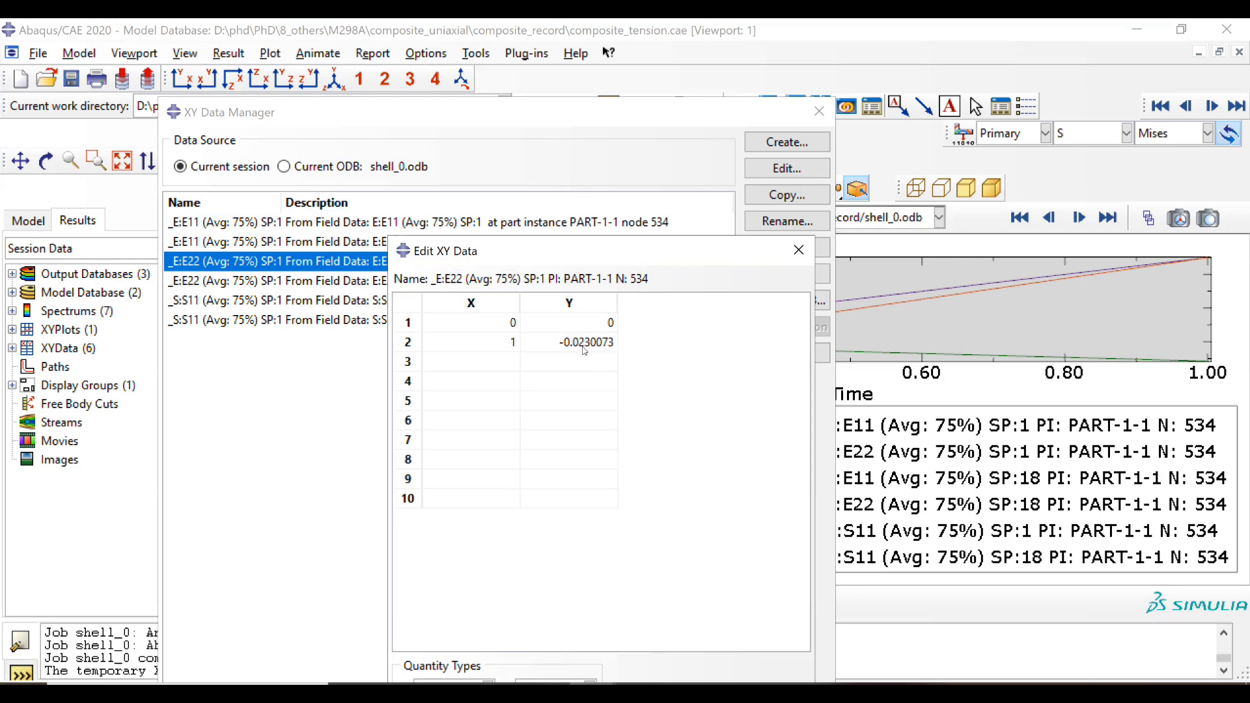
Switch to the PowerPoint presentation and check the v12 and E11 input properties on the Virtual Test 1 slide
key("alt+Tab")
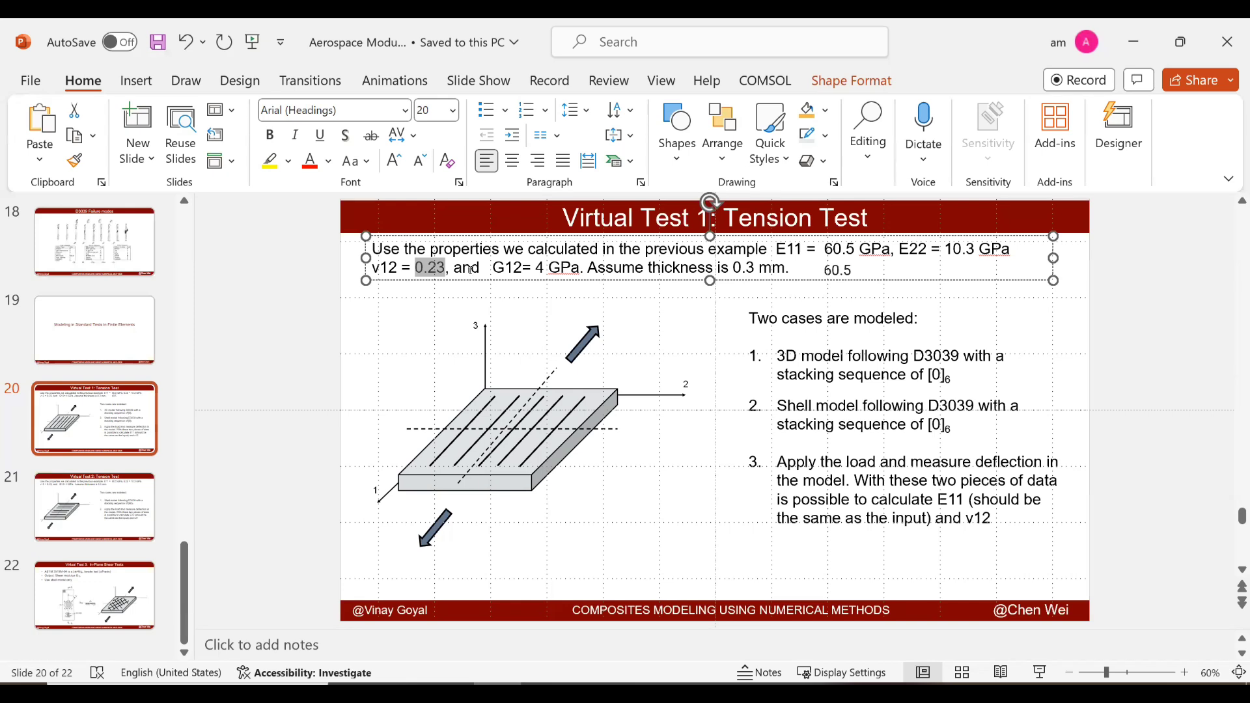
left_click_drag(450, 270, 425, 269)
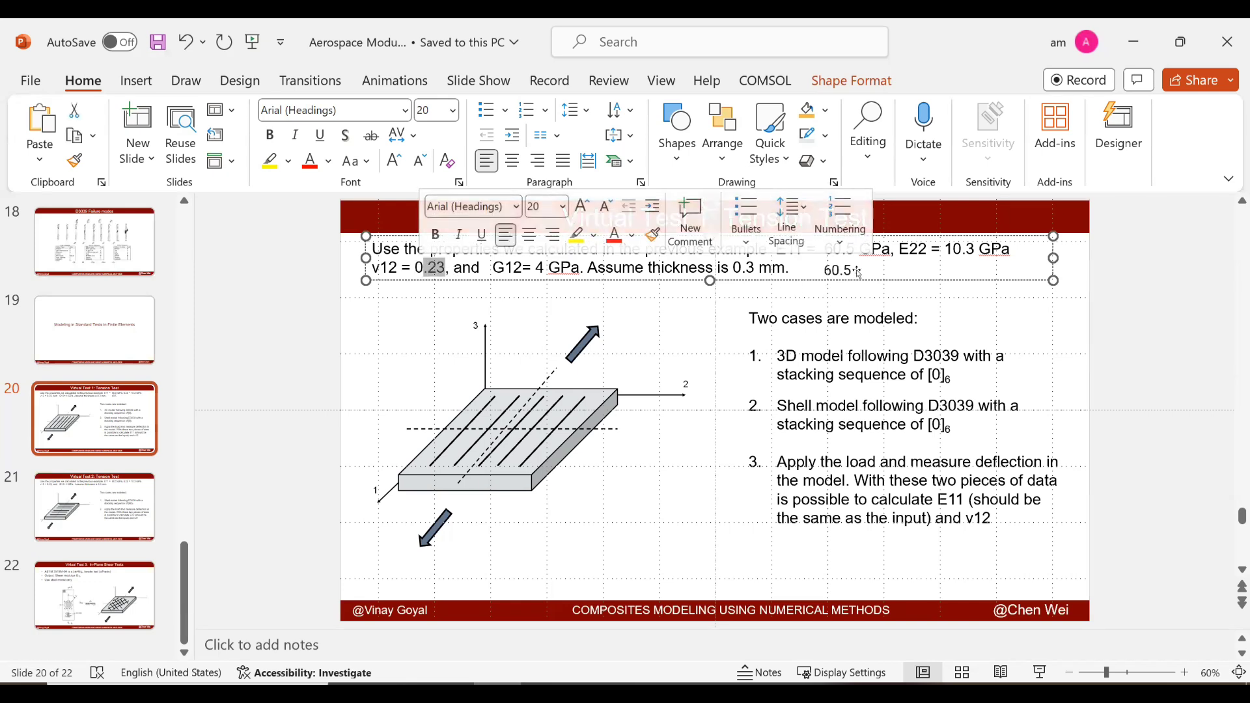
left_click(833, 269)
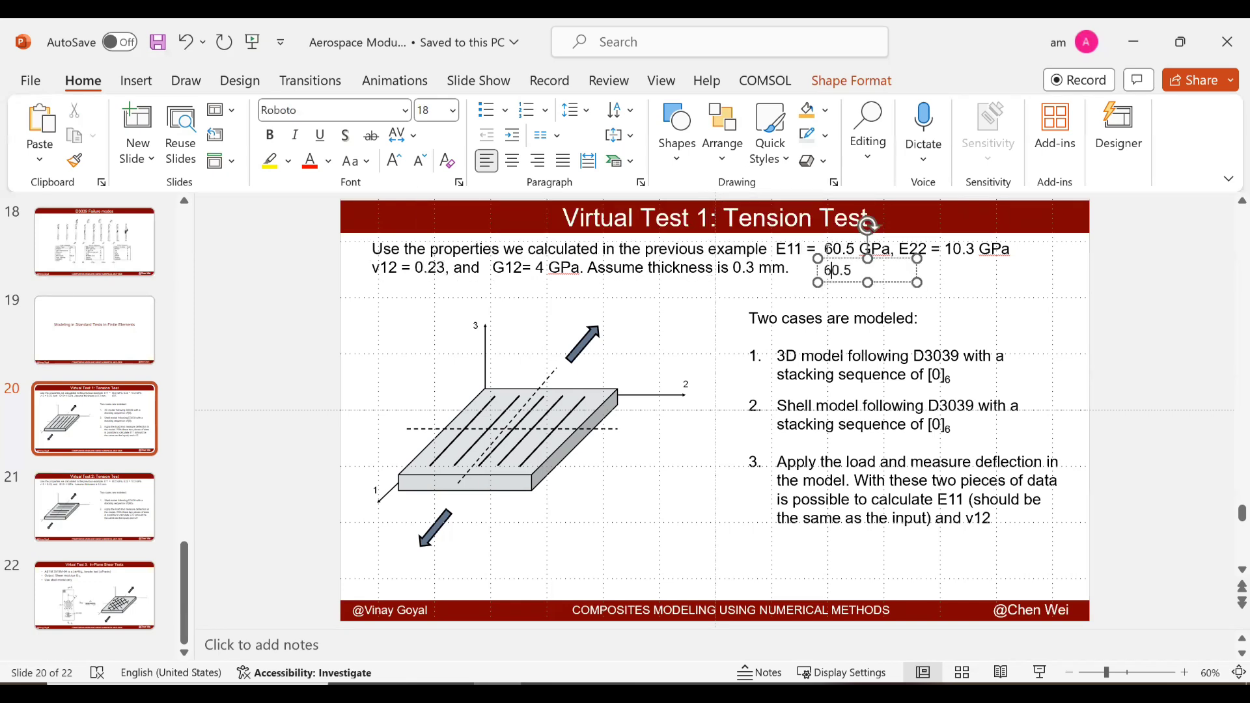
double_click(833, 250)
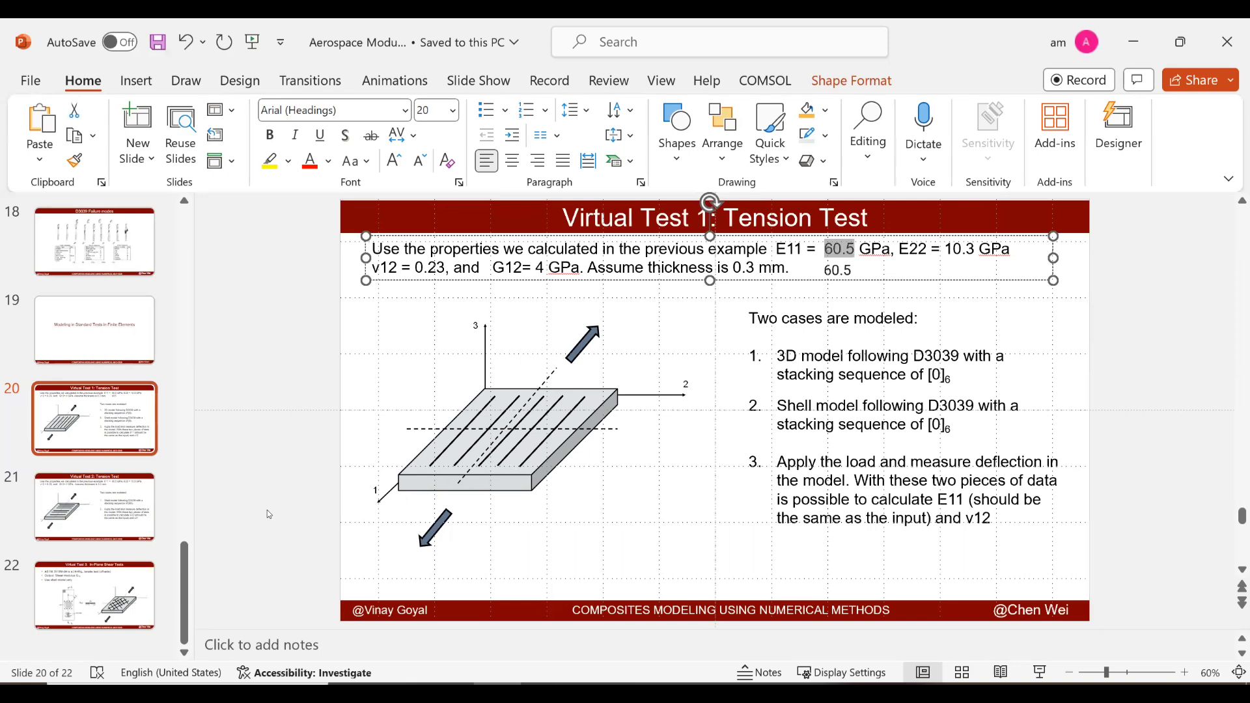
View the Virtual Test 2: Tension Test slide, return to Abaqus/CAE and close the XY data windows
left_click(135, 511)
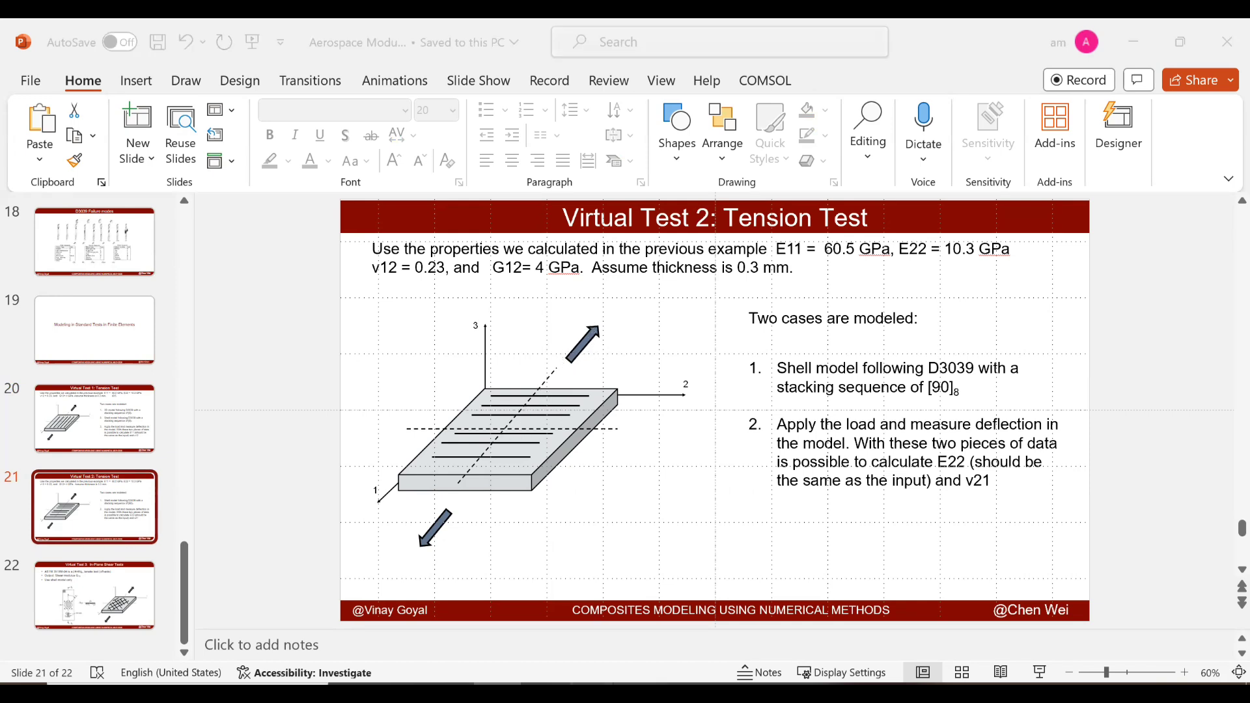
left_click(615, 627)
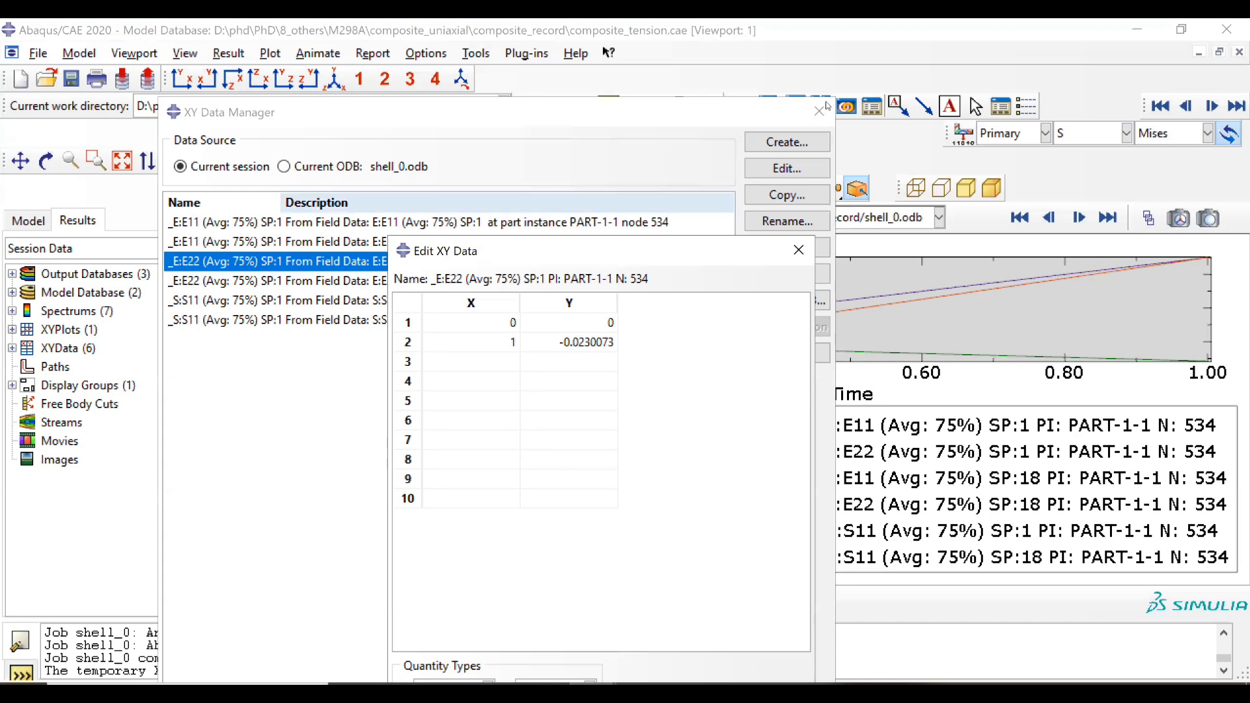
left_click(799, 250)
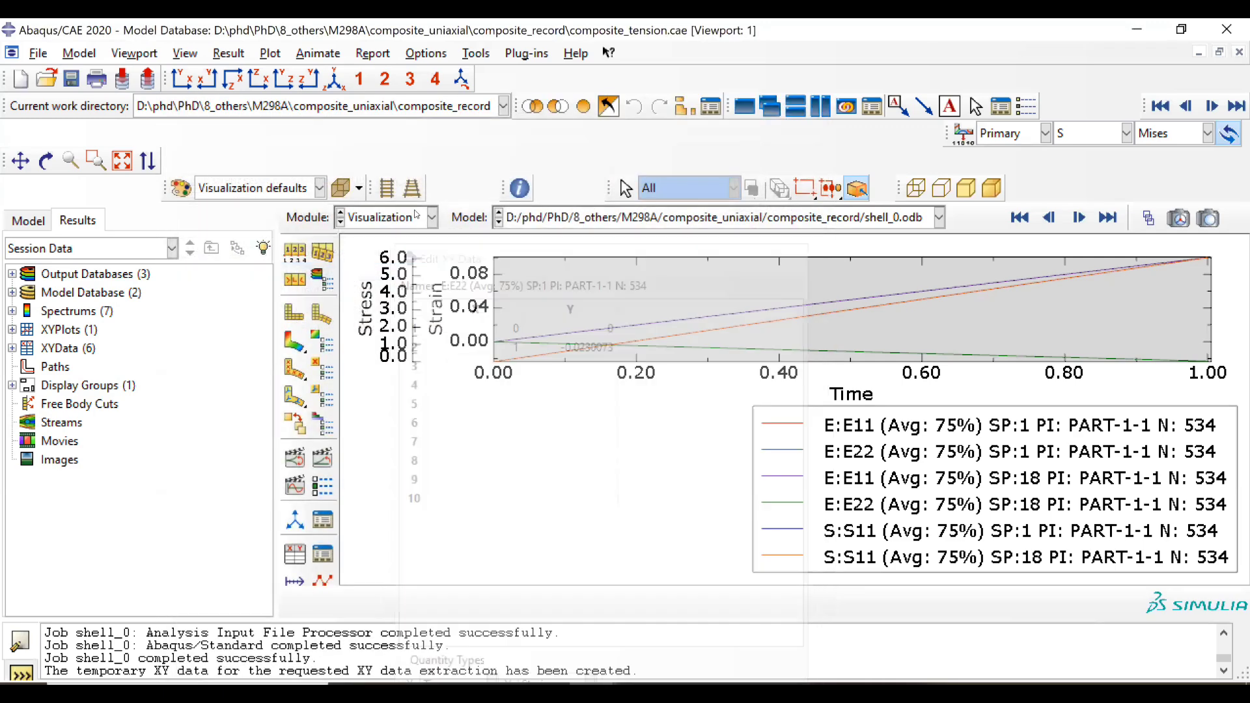
Return to the Part module and copy the shell_0 model to a new model named shell_90
left_click(388, 216)
left_click(355, 237)
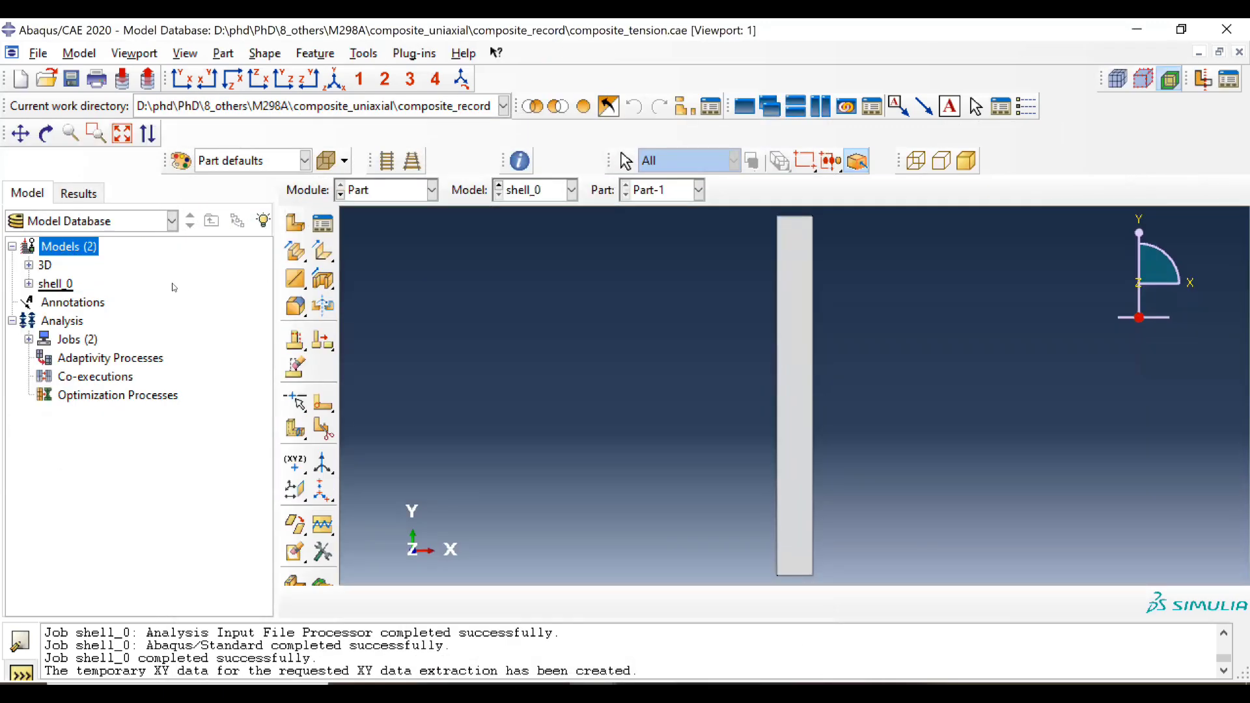
right_click(57, 284)
left_click(85, 313)
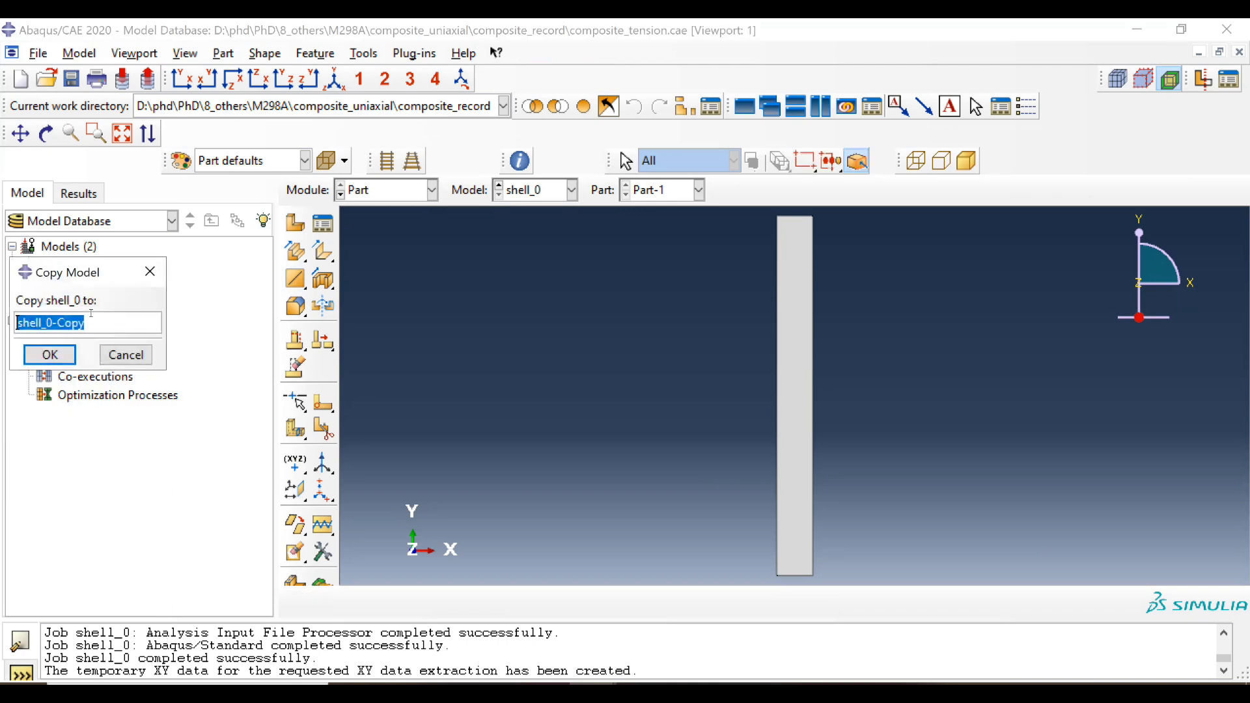
left_click_drag(84, 323, 46, 321)
type("9")
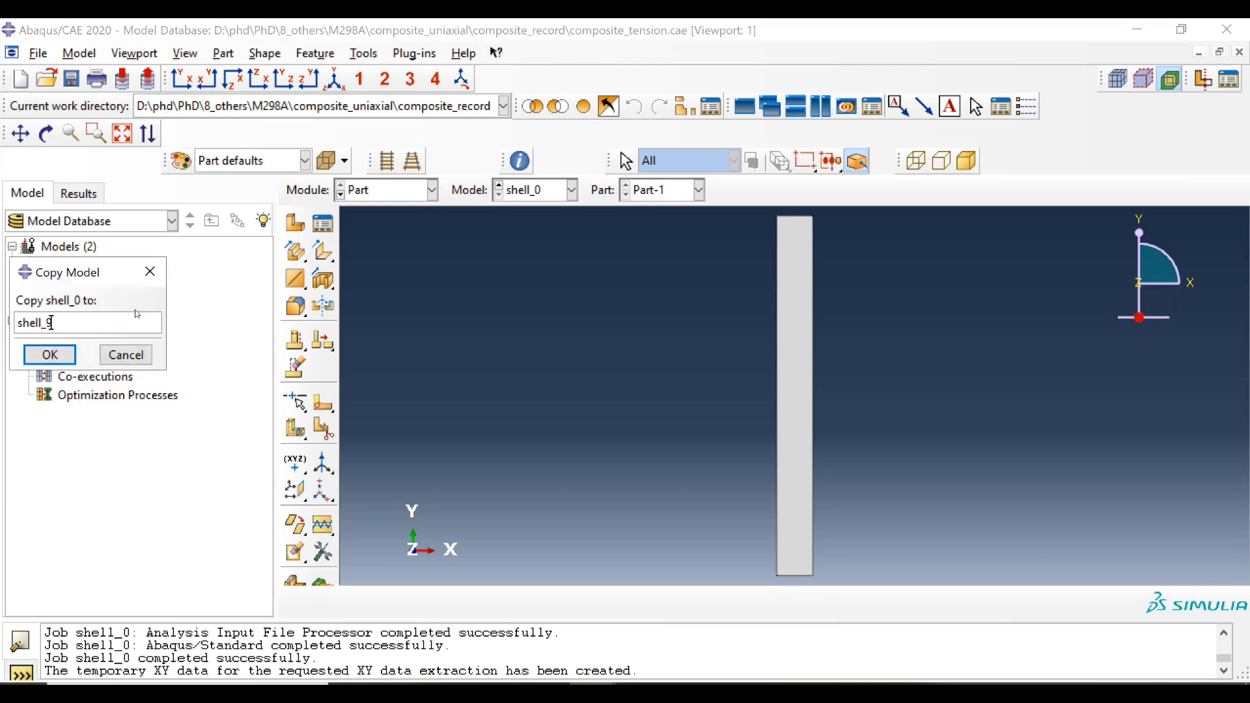
key("Return")
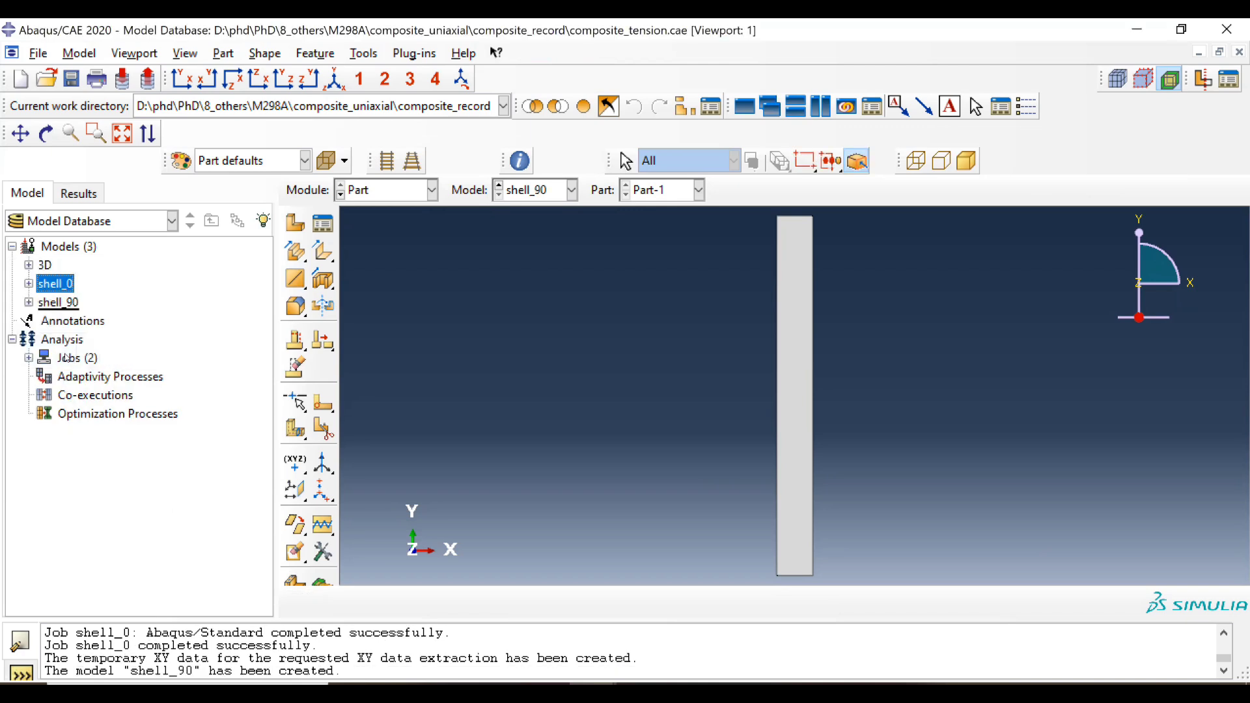
Edit CompositeLayup-1 of the shell_90 model, setting the rotation angle of all six plies to 0 degrees
left_click(384, 189)
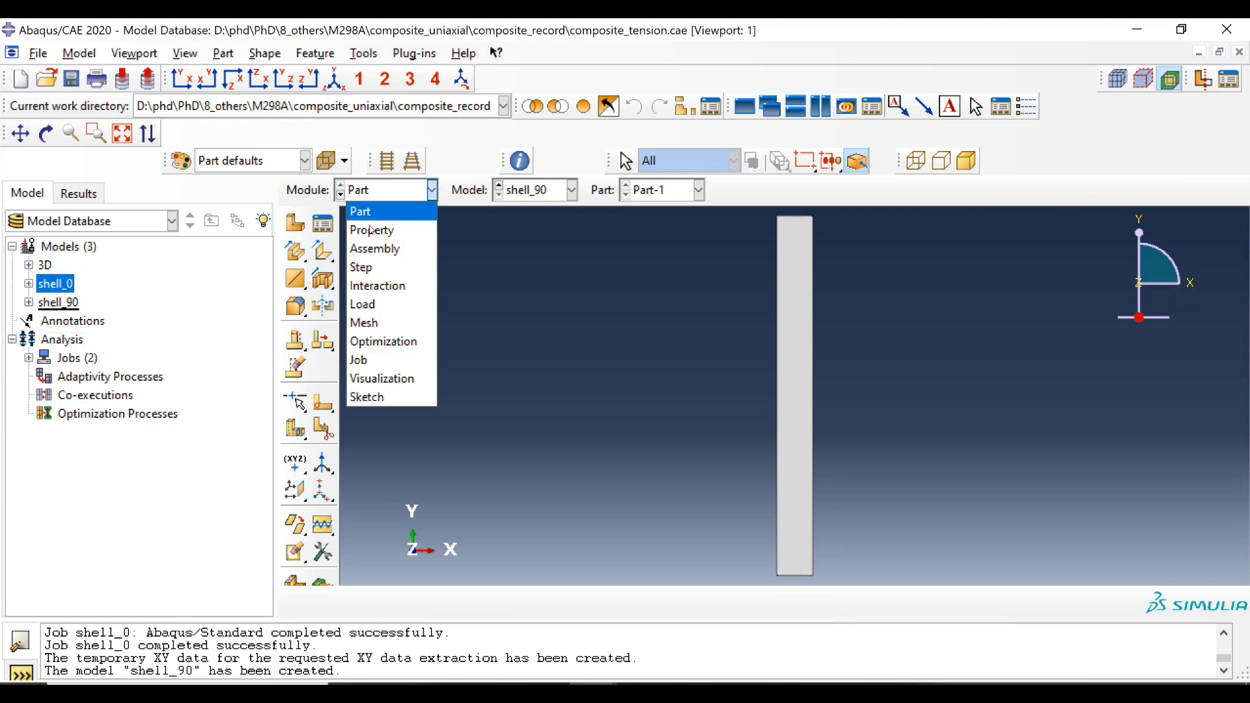
left_click(367, 228)
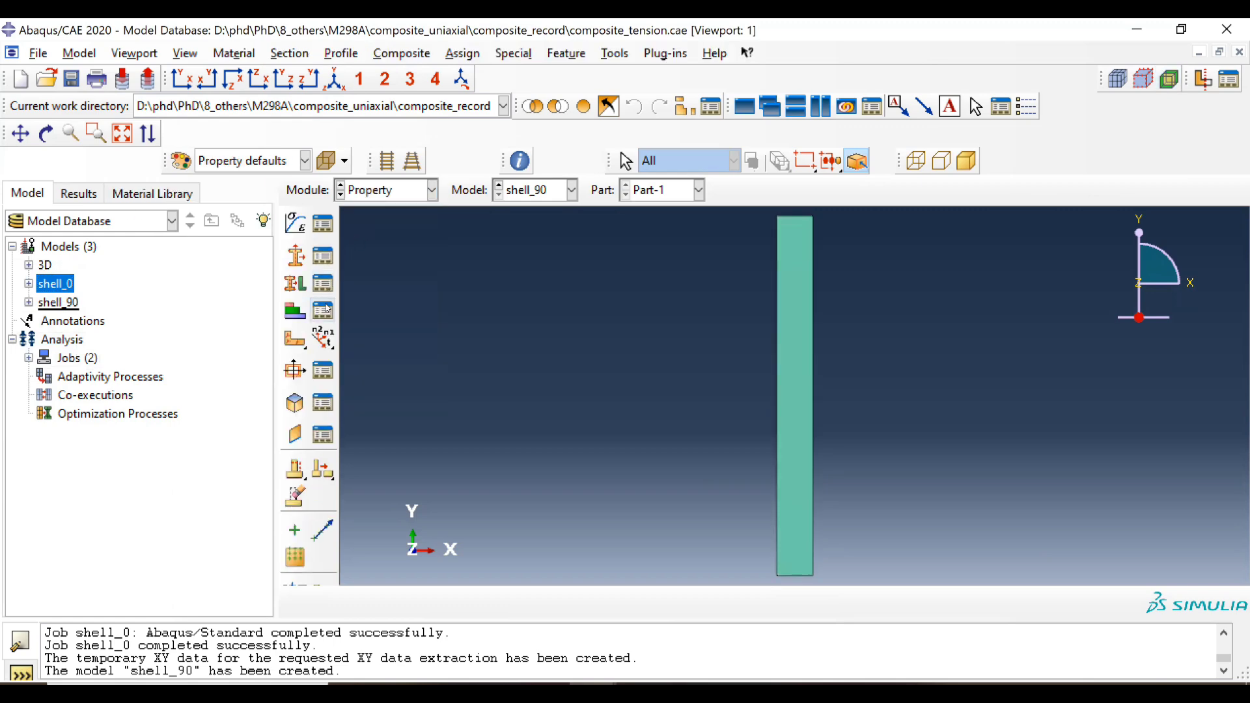
left_click(325, 282)
left_click(132, 466)
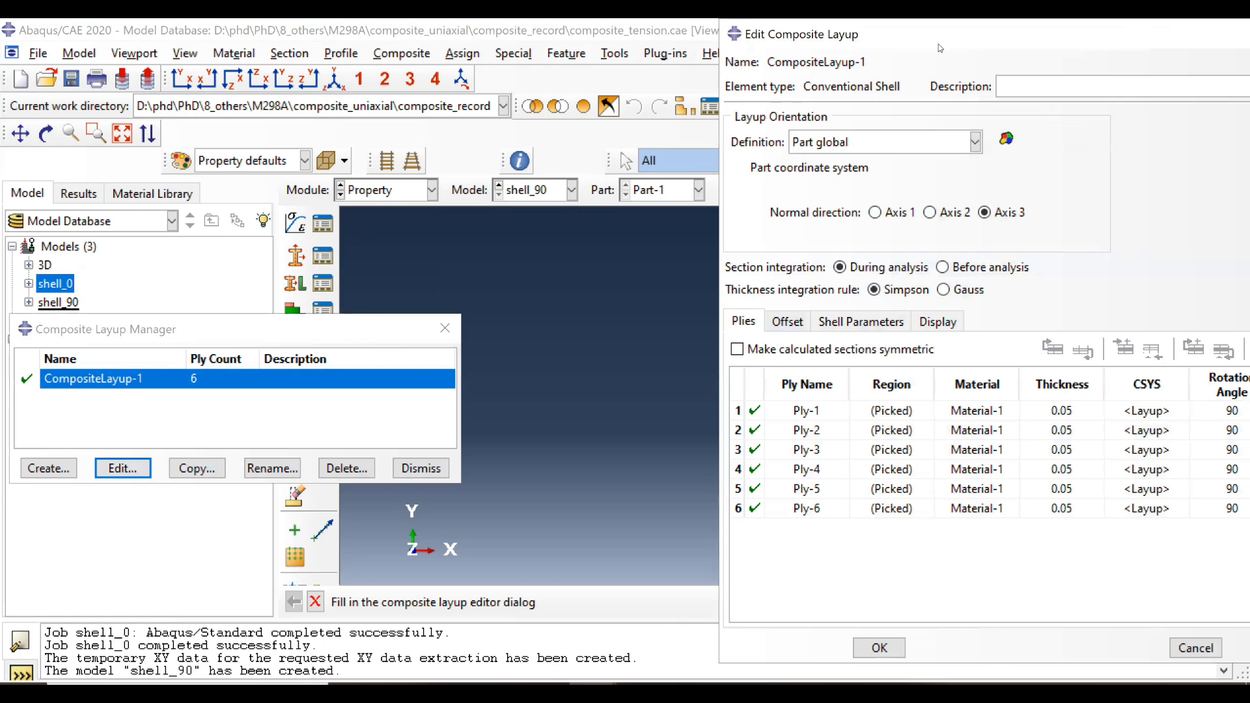
left_click_drag(939, 45, 274, 76)
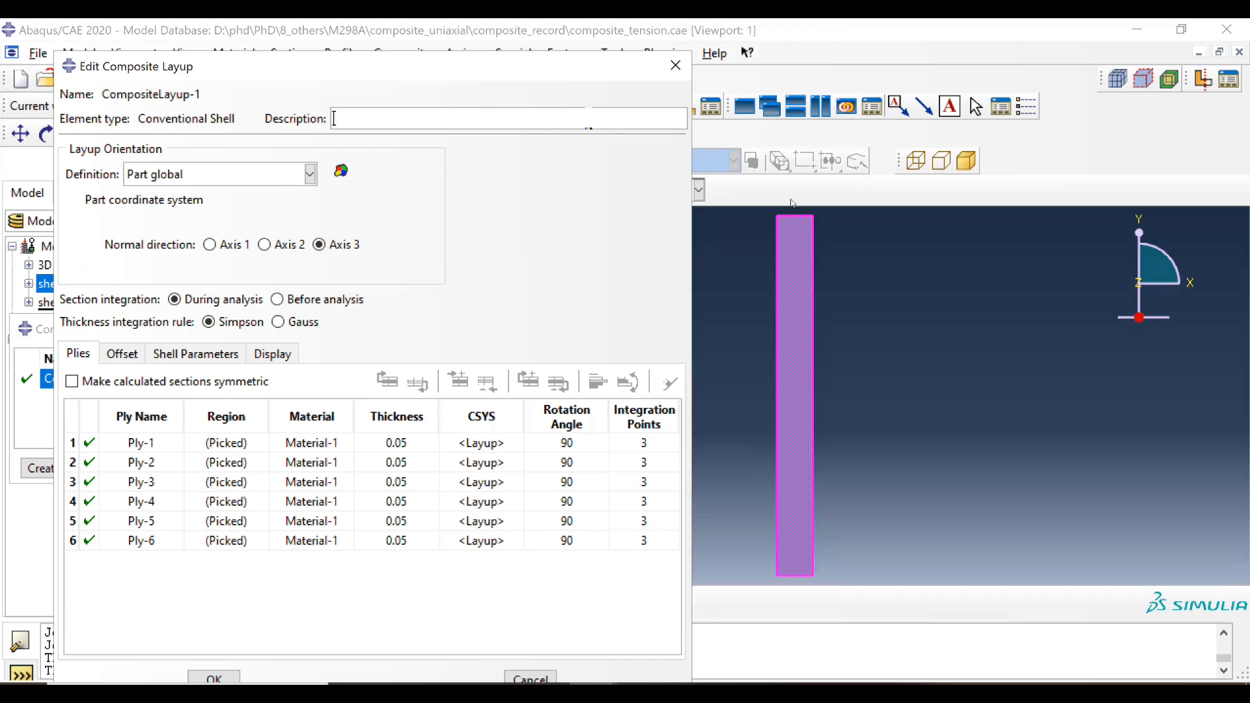
double_click(576, 425)
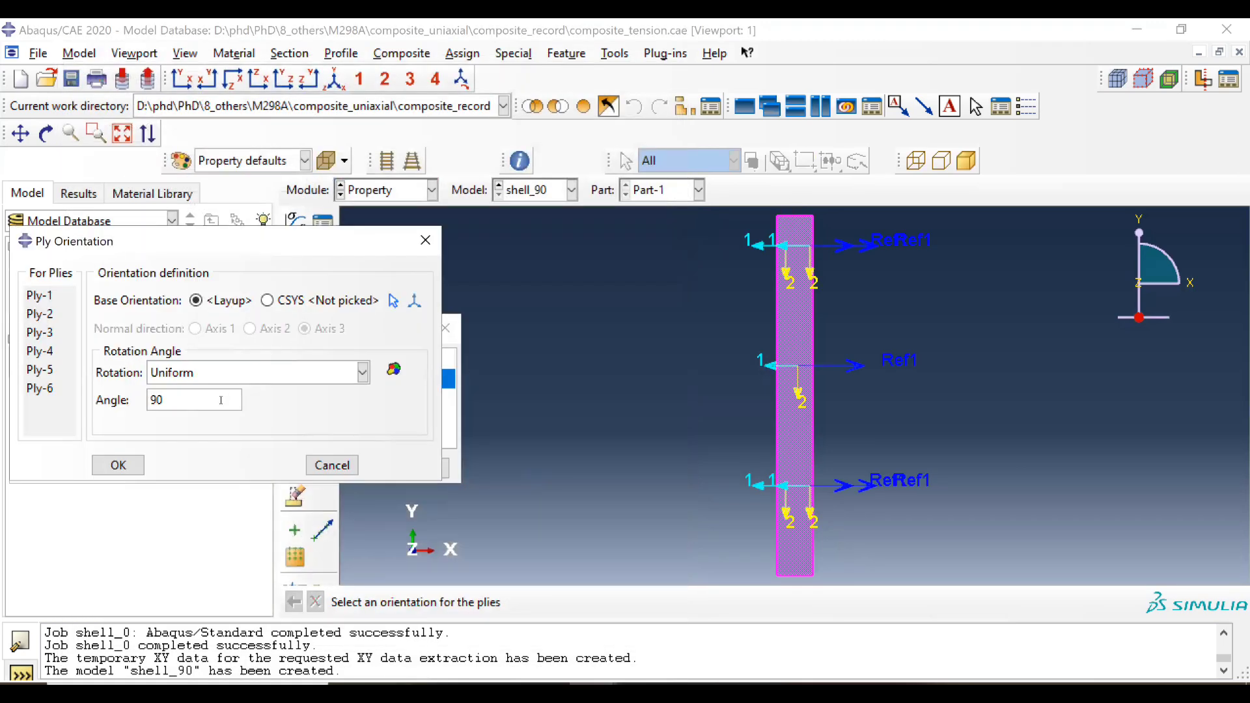
left_click(228, 377)
left_click(221, 393)
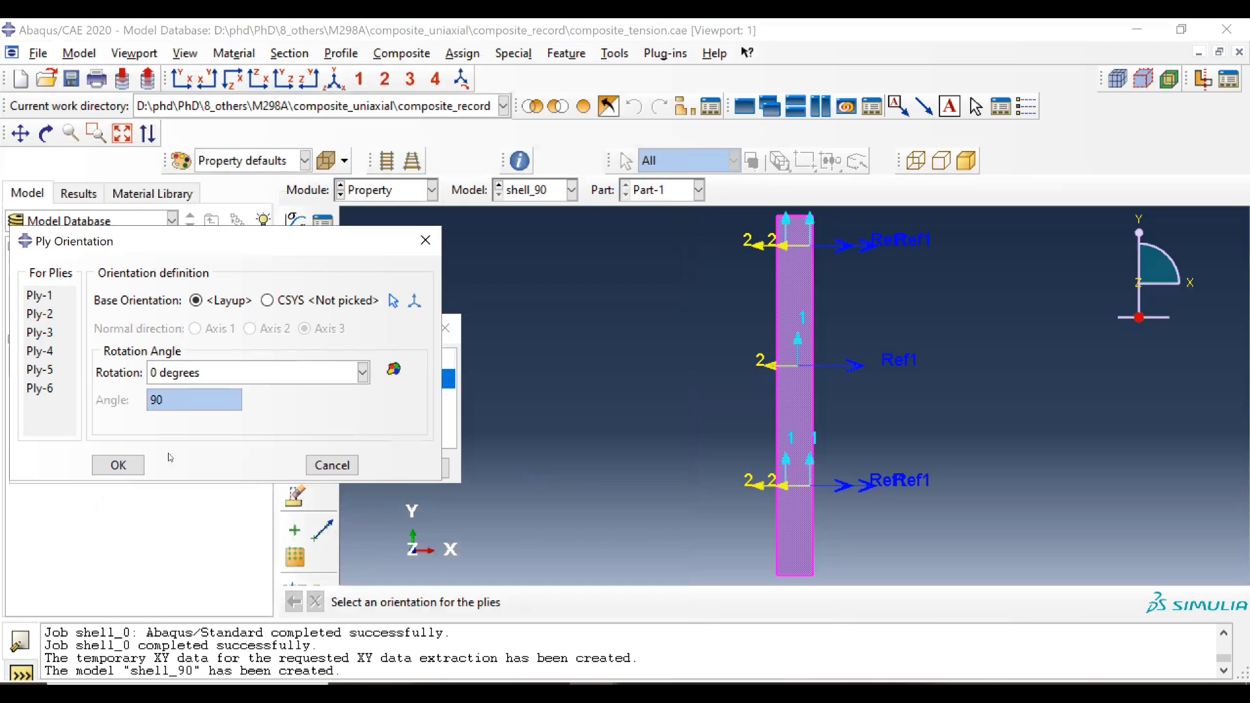
left_click(124, 466)
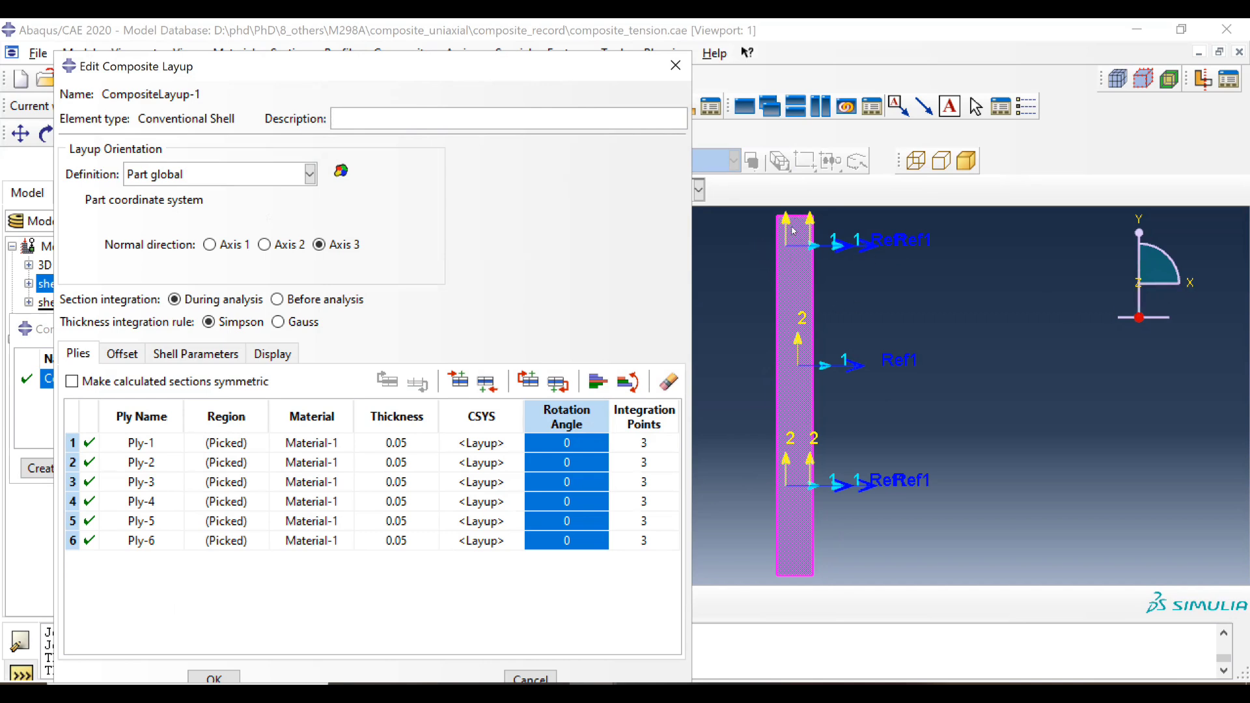
left_click(213, 678)
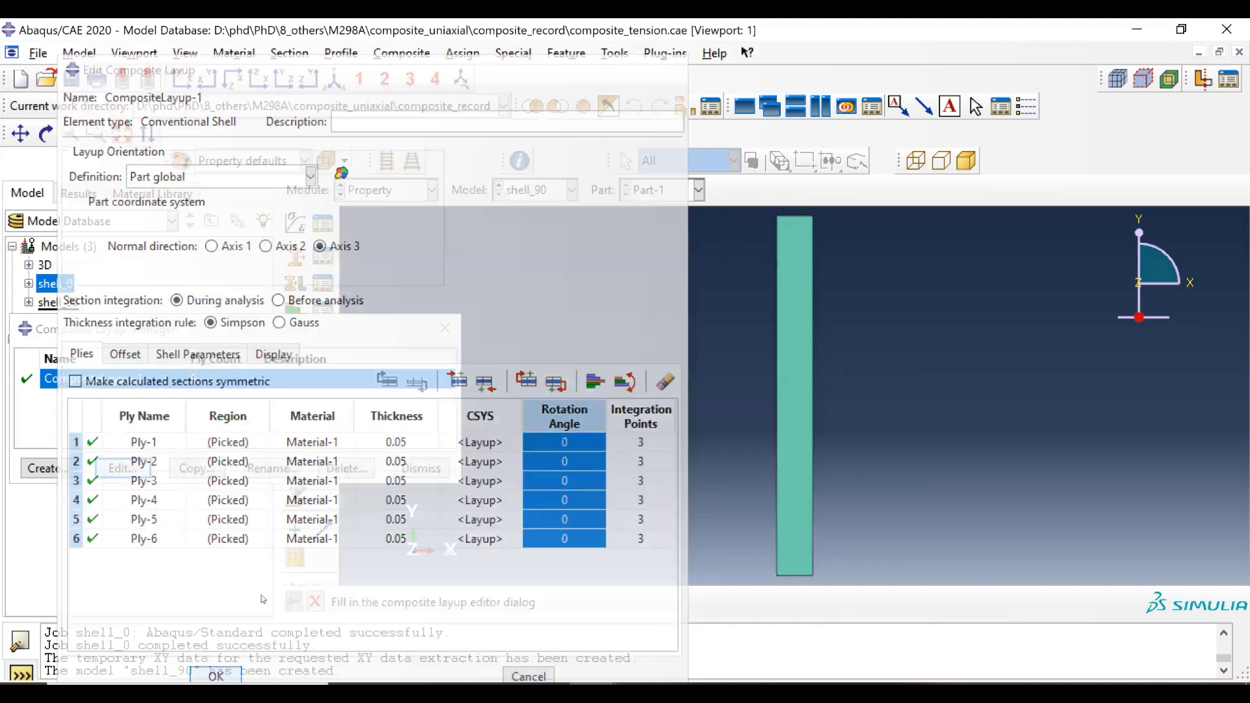
left_click(453, 325)
Create a full analysis job named shell_90 from the shell_90 model with the default job settings
left_click(411, 197)
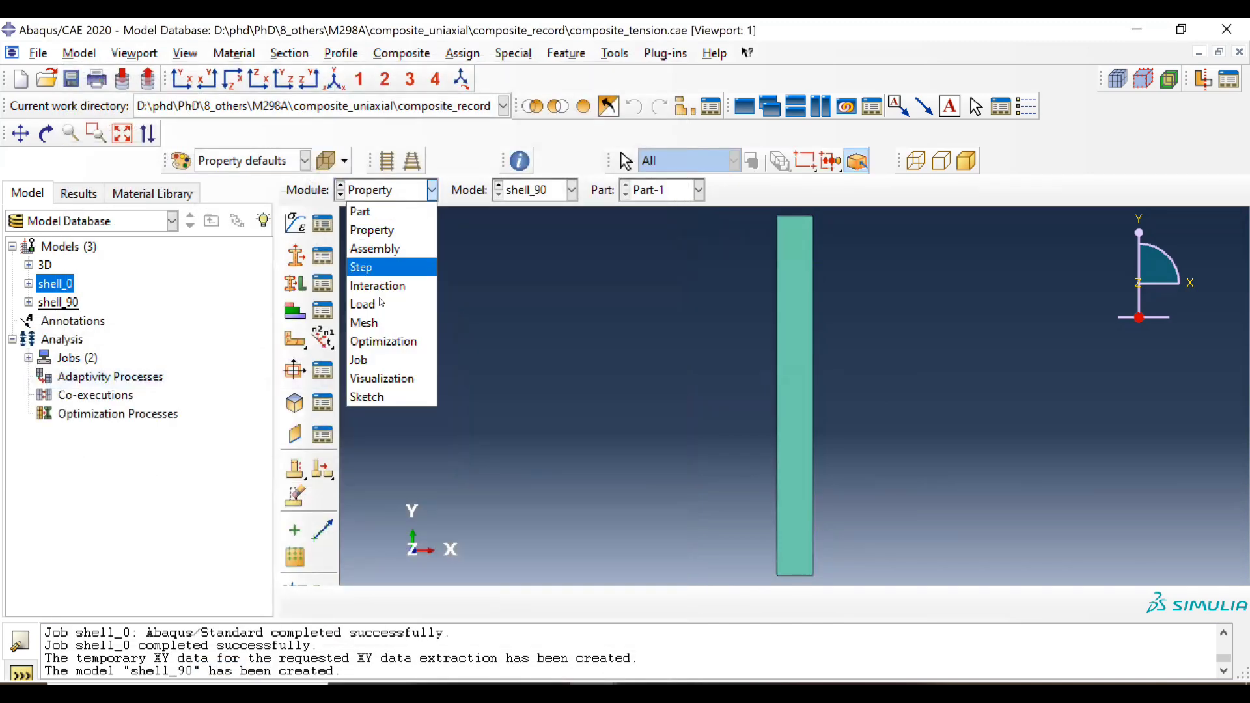
left_click(376, 357)
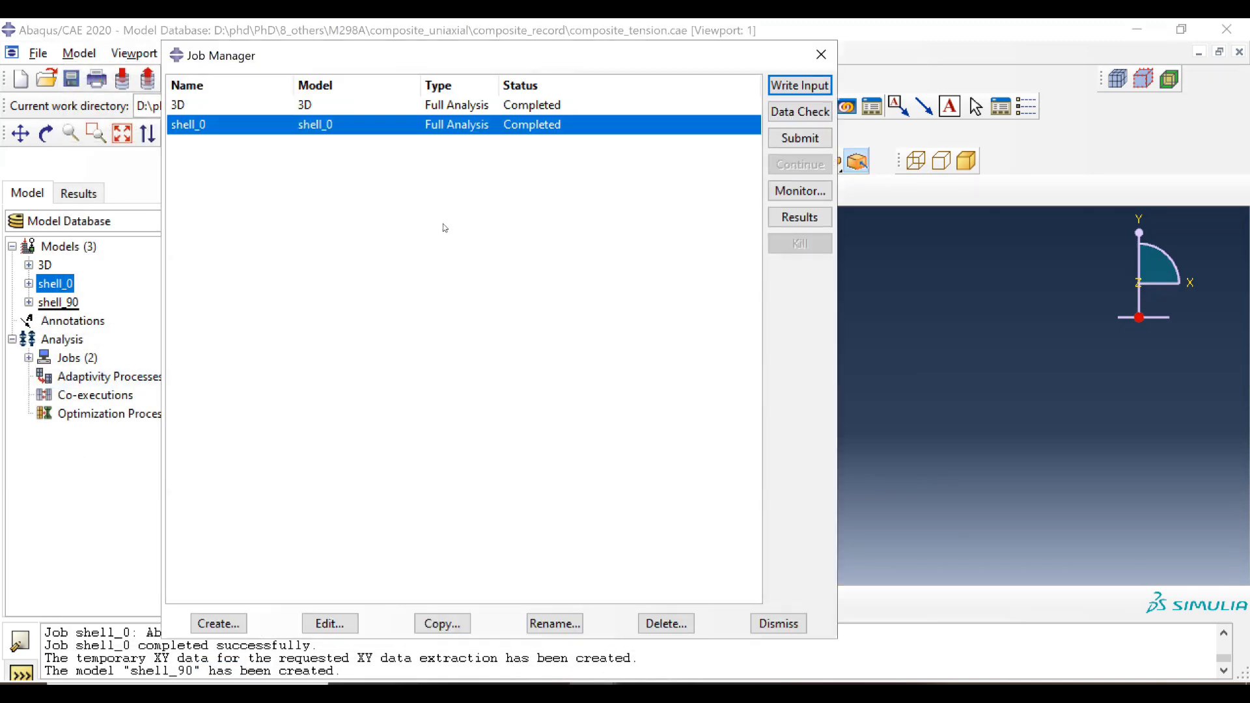
key("alt+c")
type("shell_90")
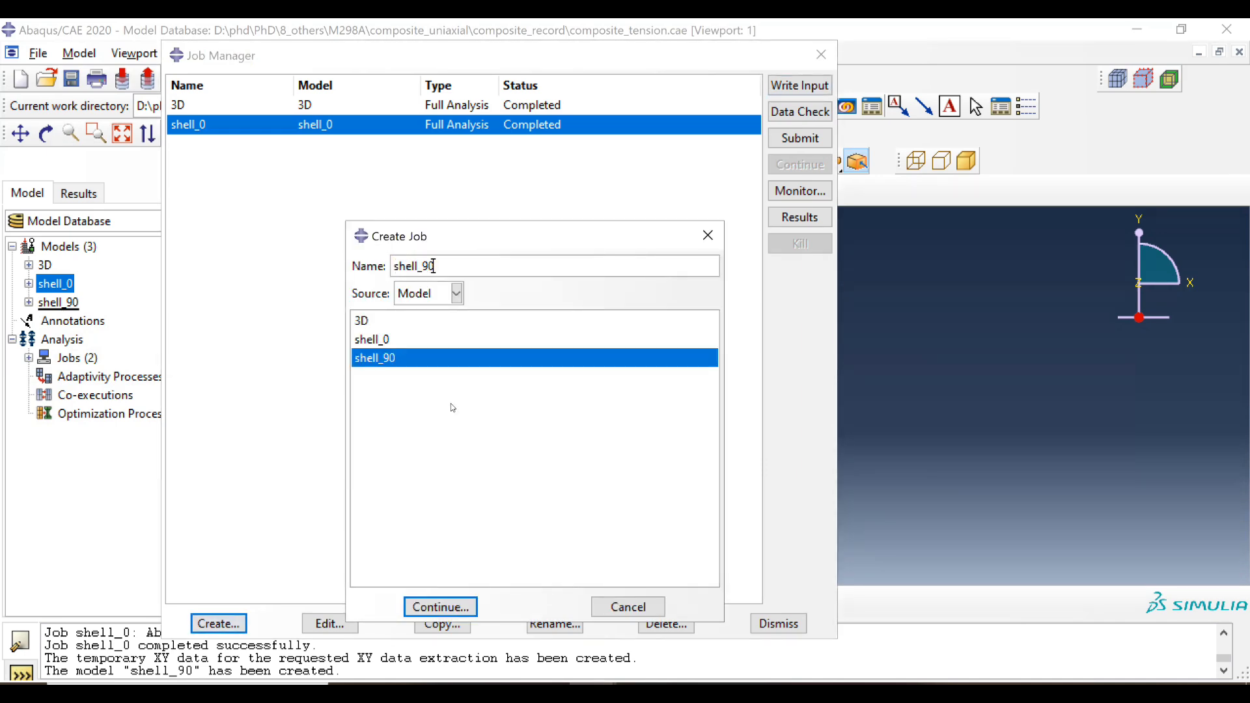
key("Return")
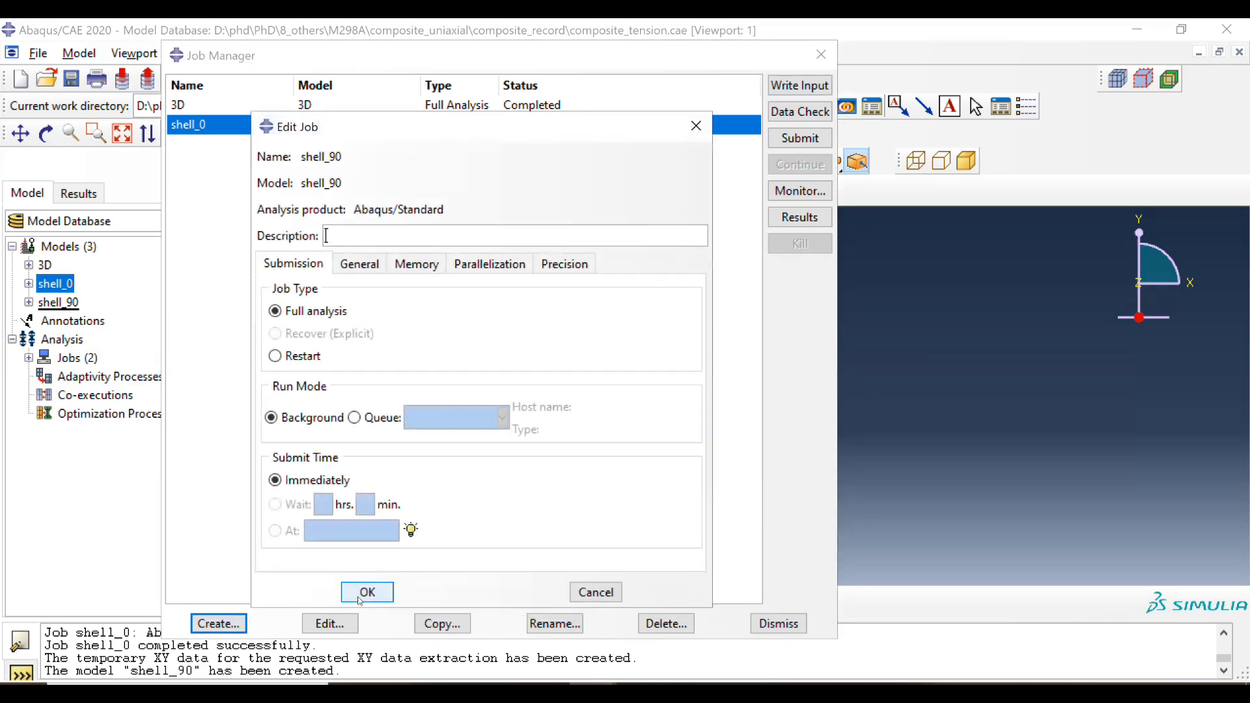
left_click(366, 593)
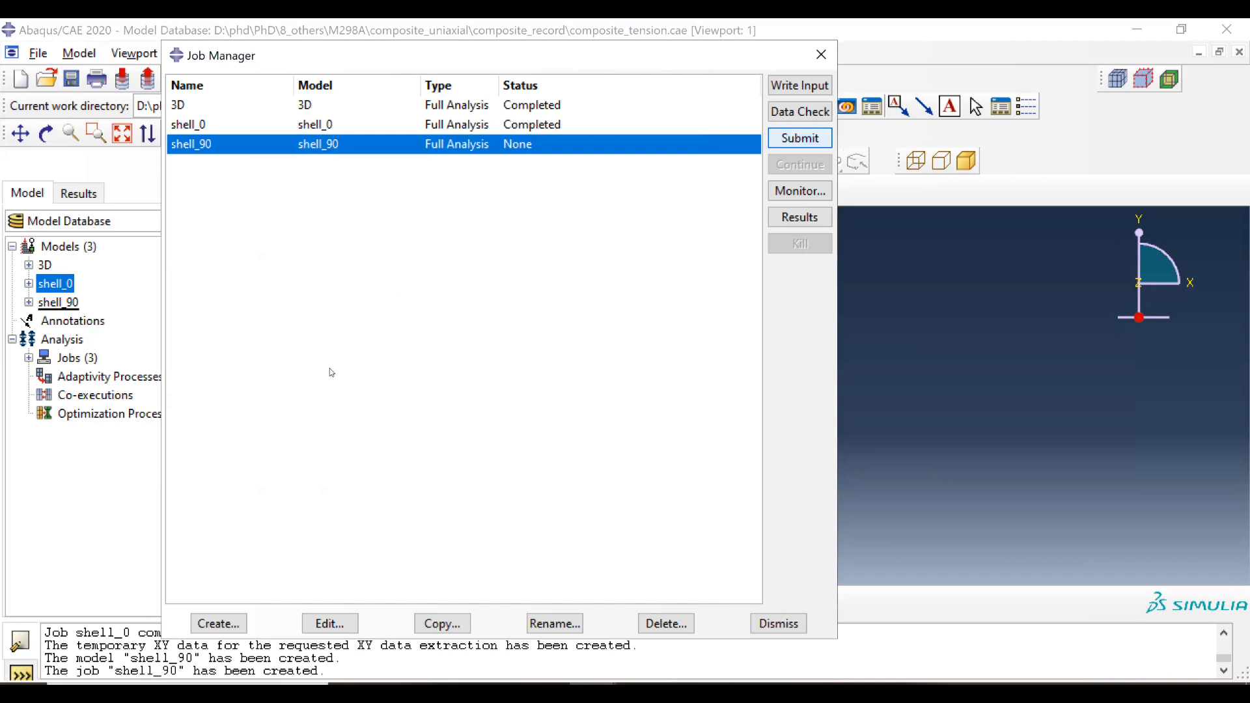
Submit the shell_90 job for analysis and check its progress in the job monitor
key("Return")
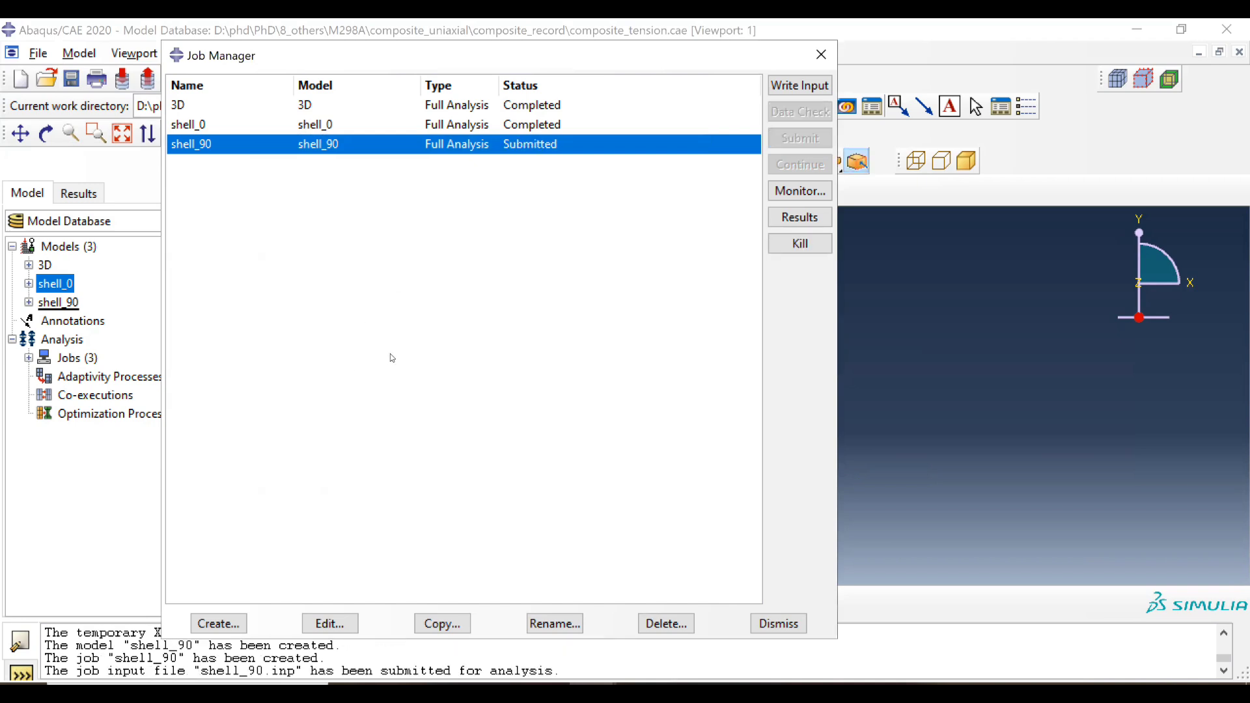
left_click(800, 191)
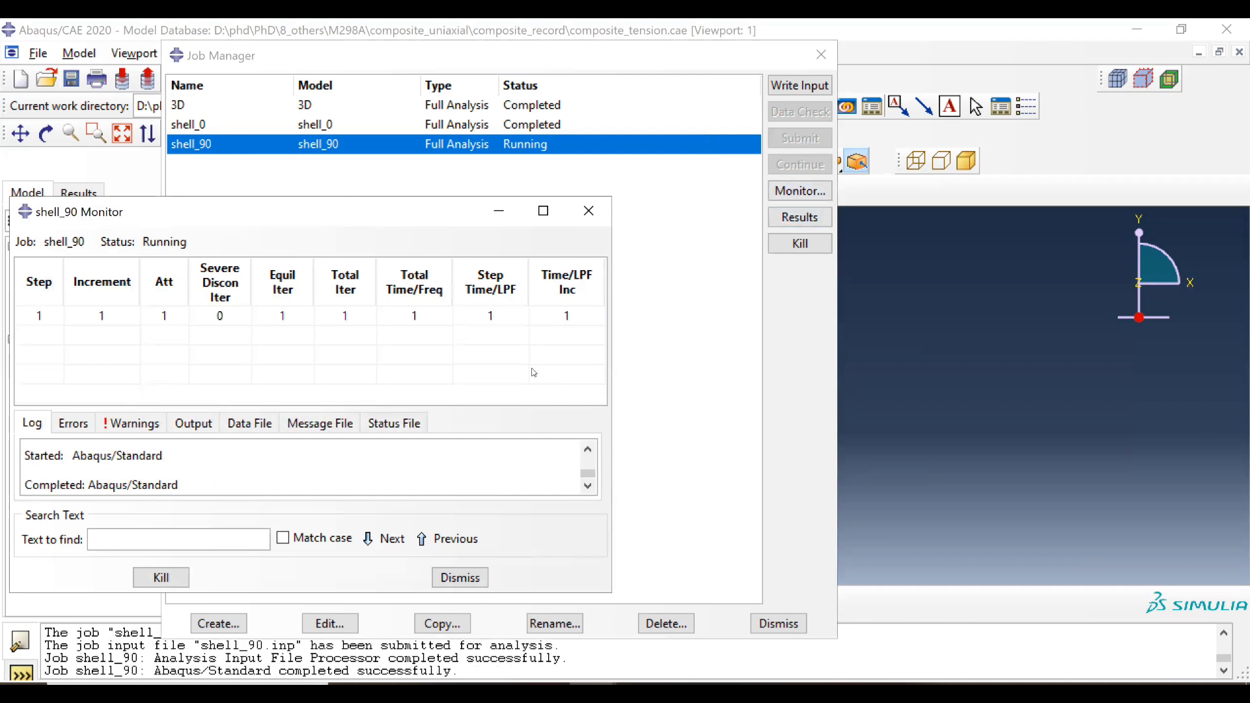
left_click(587, 210)
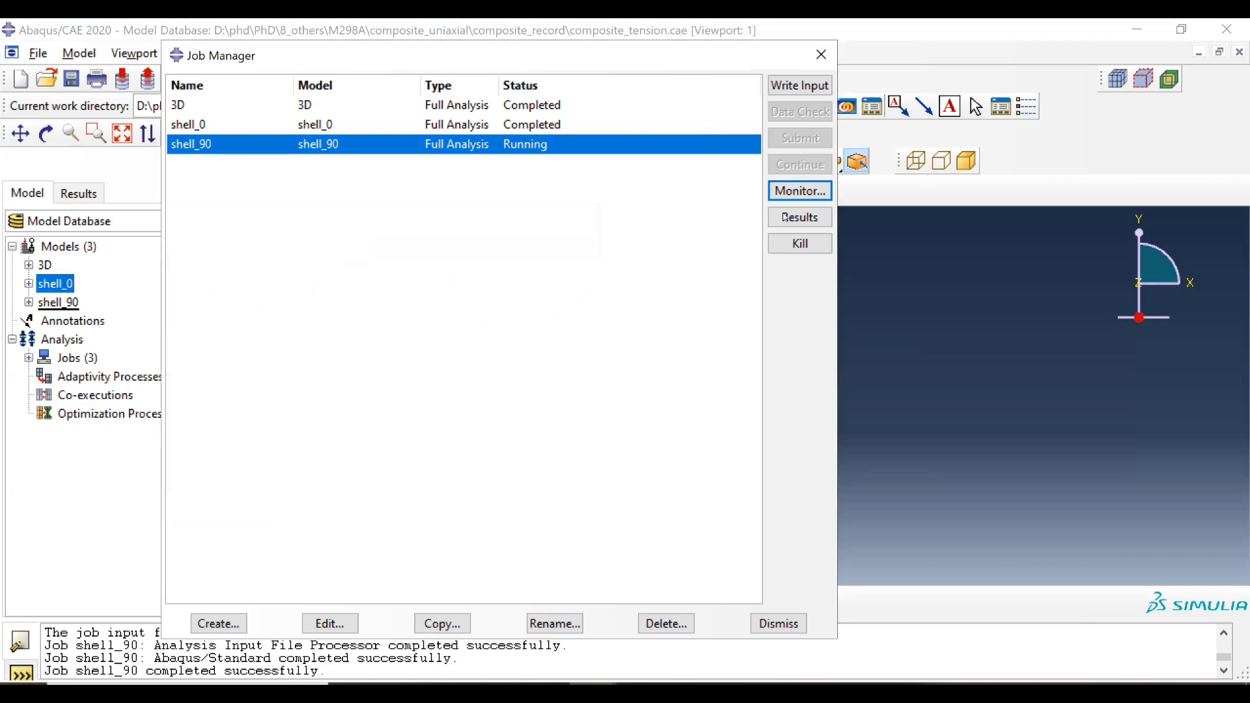
Open the shell_90 results and plot the Mises stress contours on the coupon
left_click(786, 217)
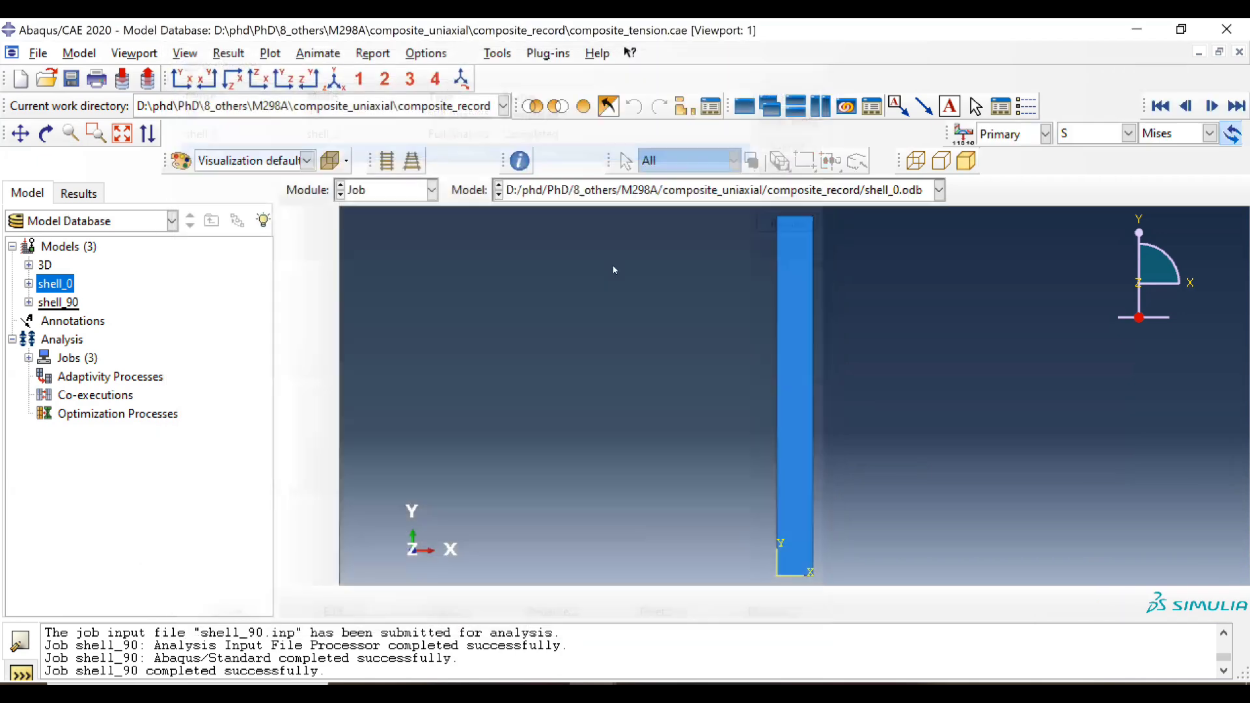
left_click(295, 340)
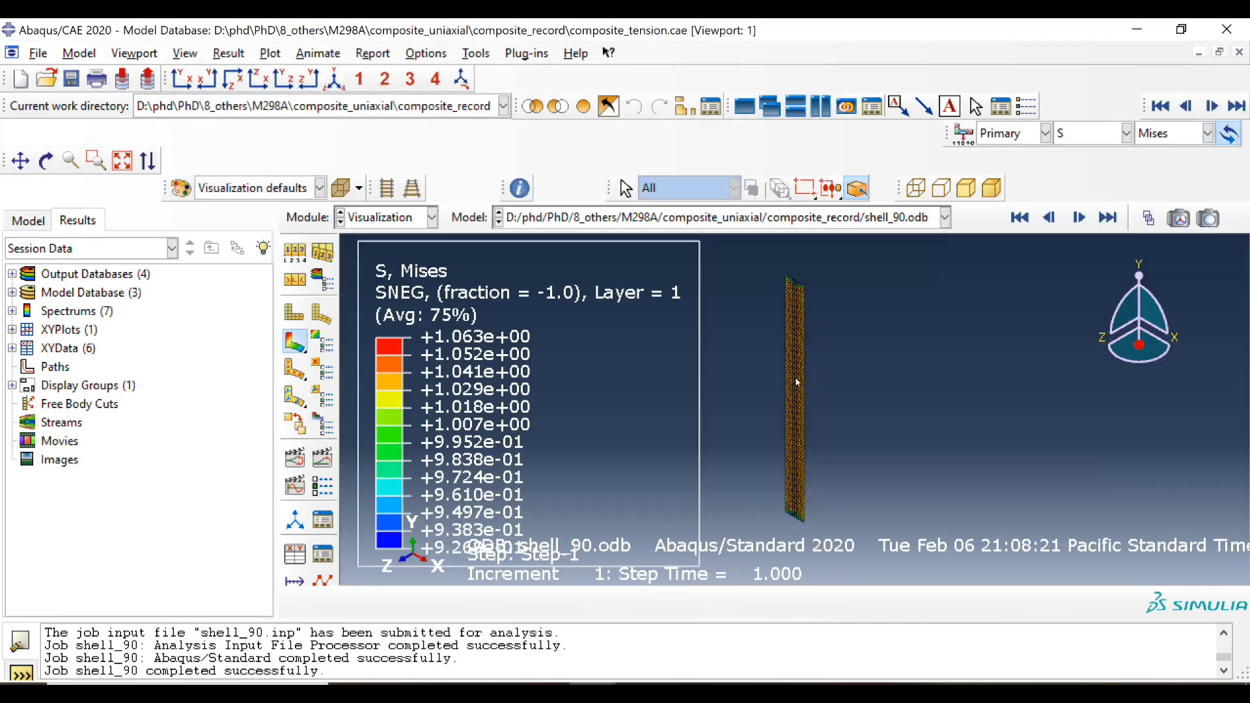
Start extracting XY data from ODB field output at unique nodal position, choosing stress S22 instead of S11 along with strains E11 and E22
scroll(788, 400, "down", 5)
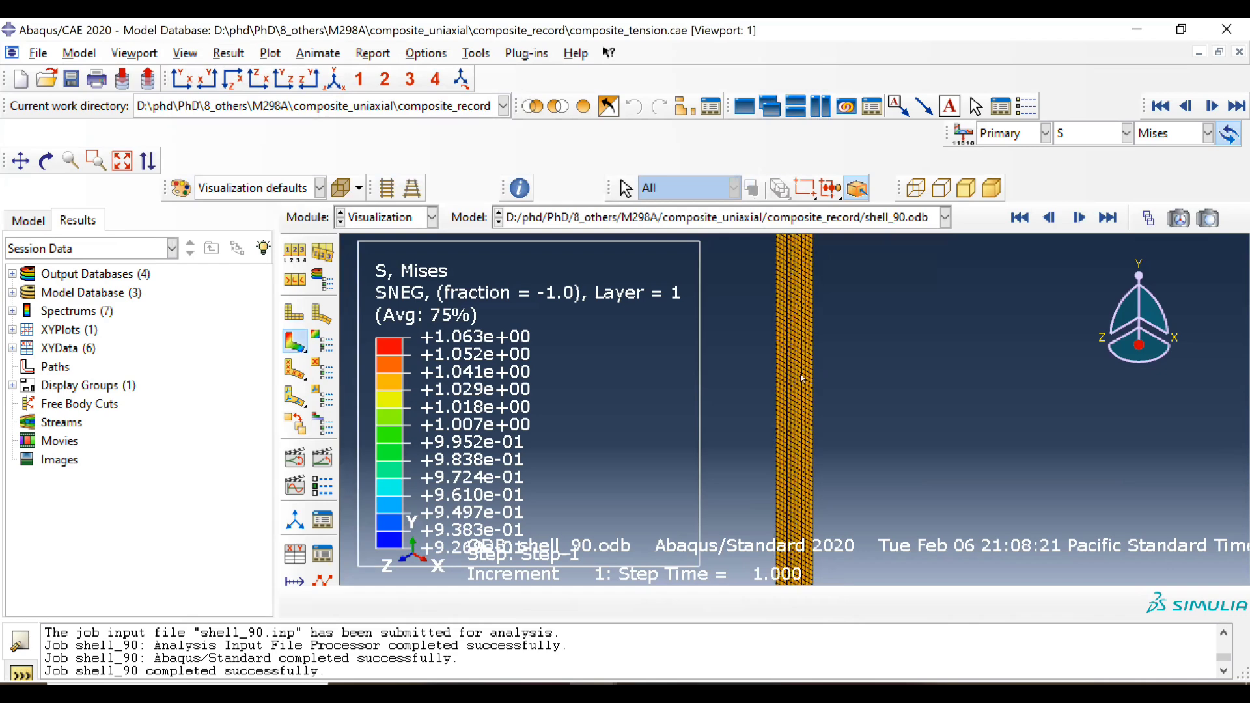
left_click(182, 79)
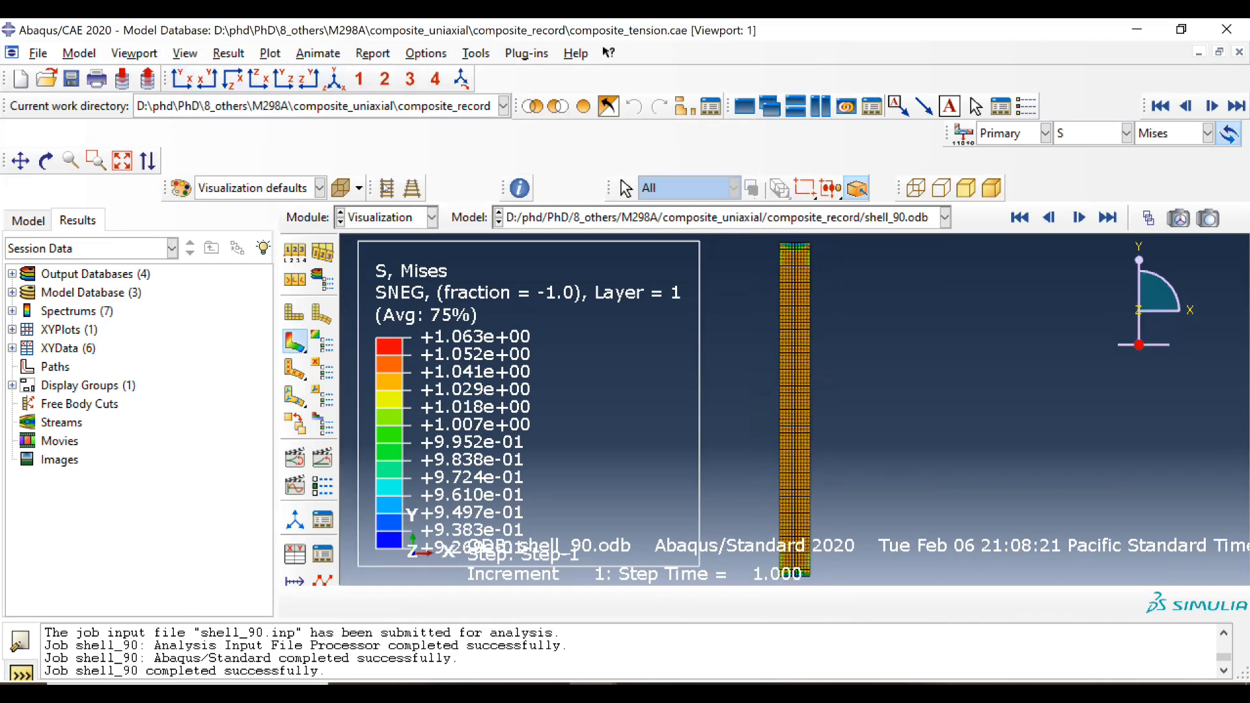
scroll(785, 389, "down", 3)
scroll(788, 386, "down", 5)
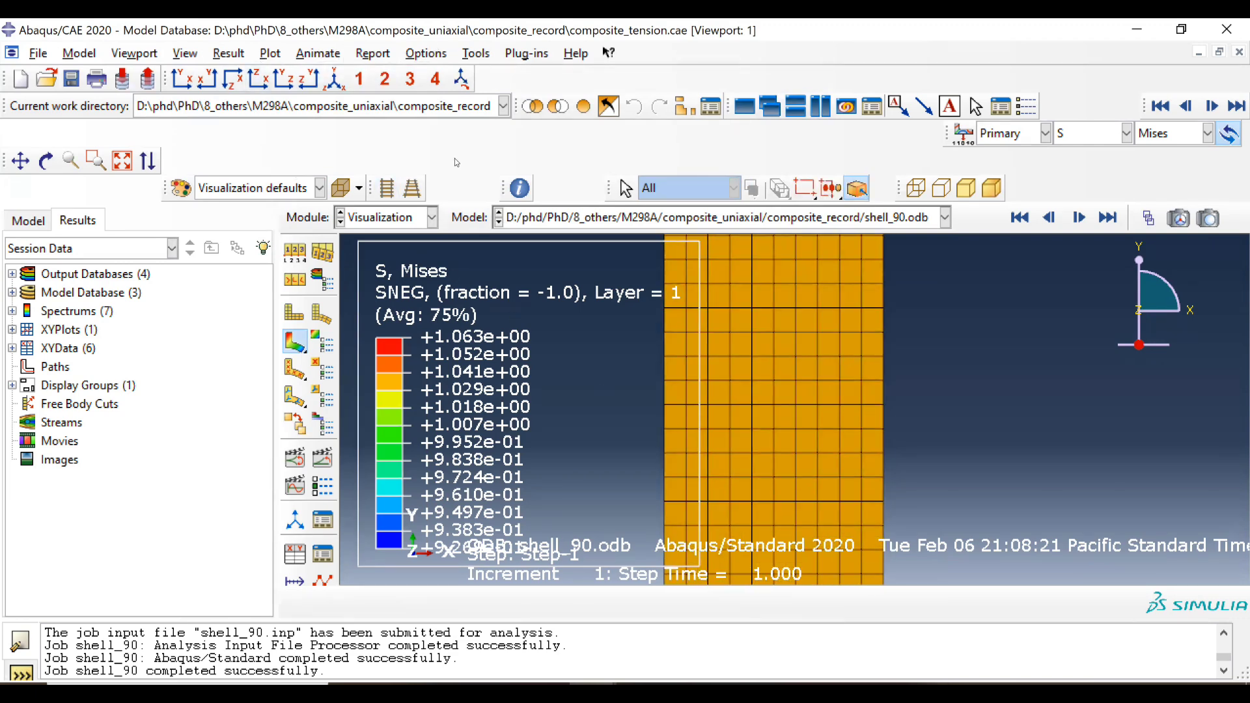
left_click(476, 53)
mouse_move(560, 152)
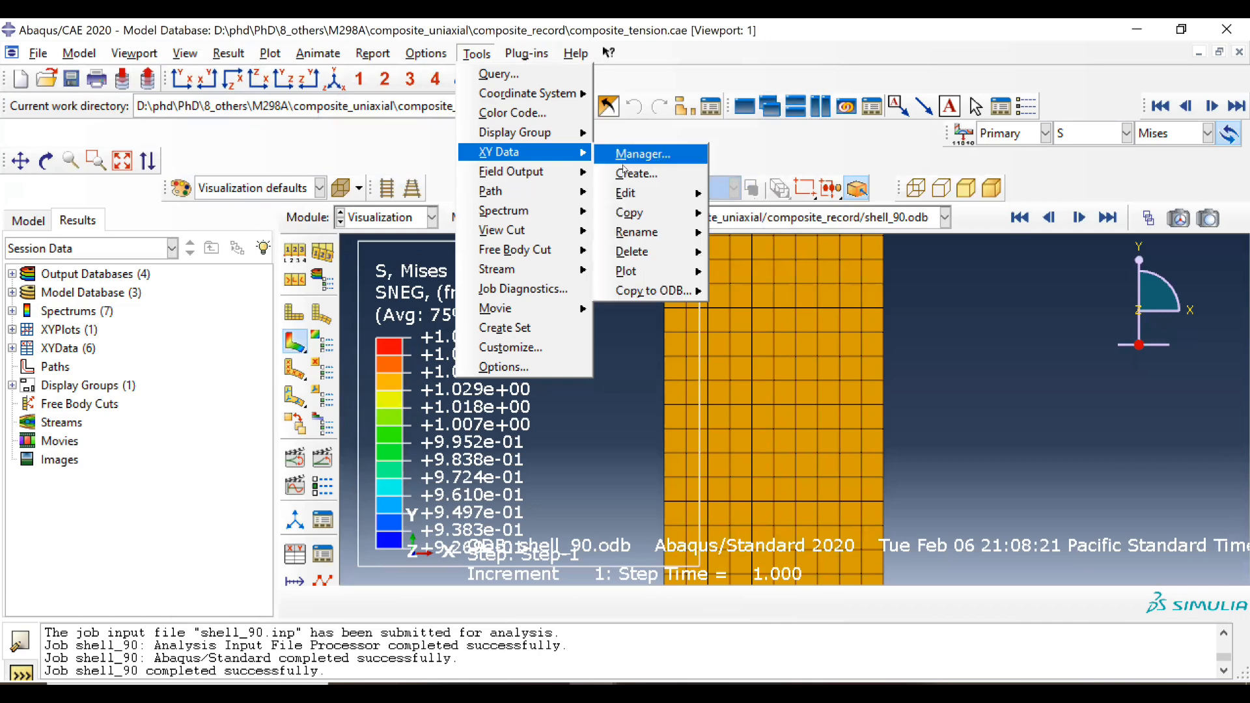
left_click(627, 174)
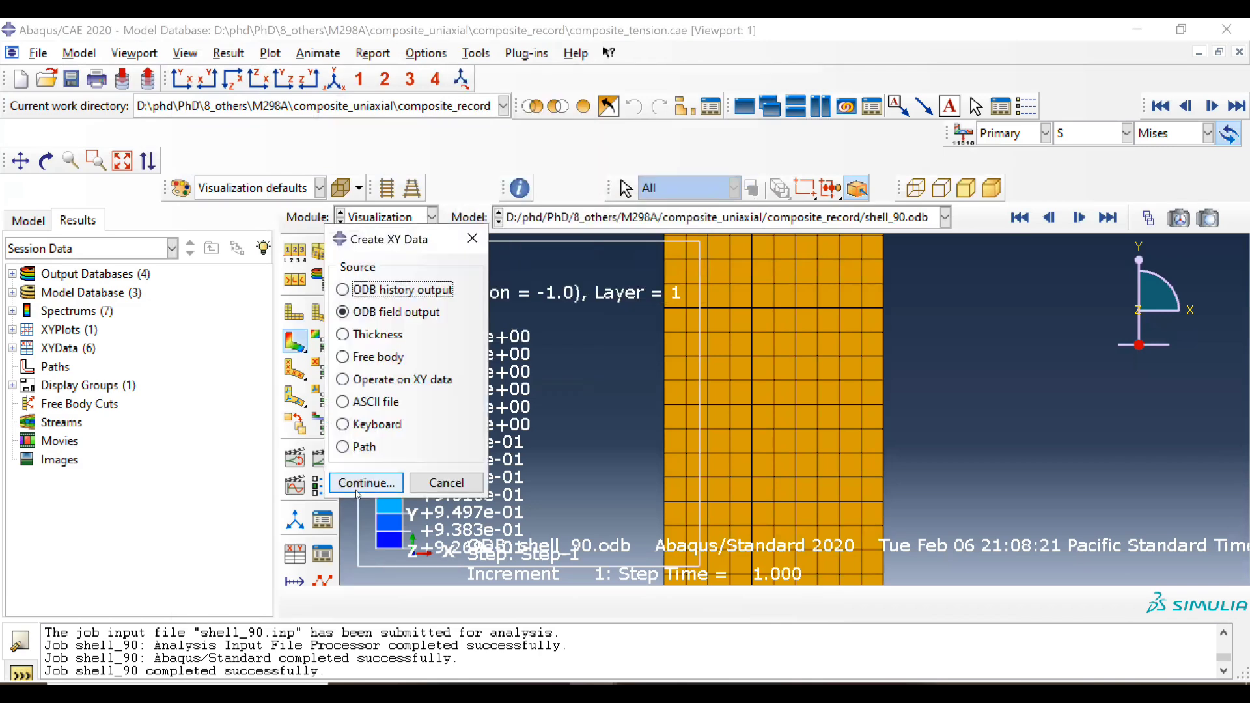
left_click(356, 483)
left_click(79, 440)
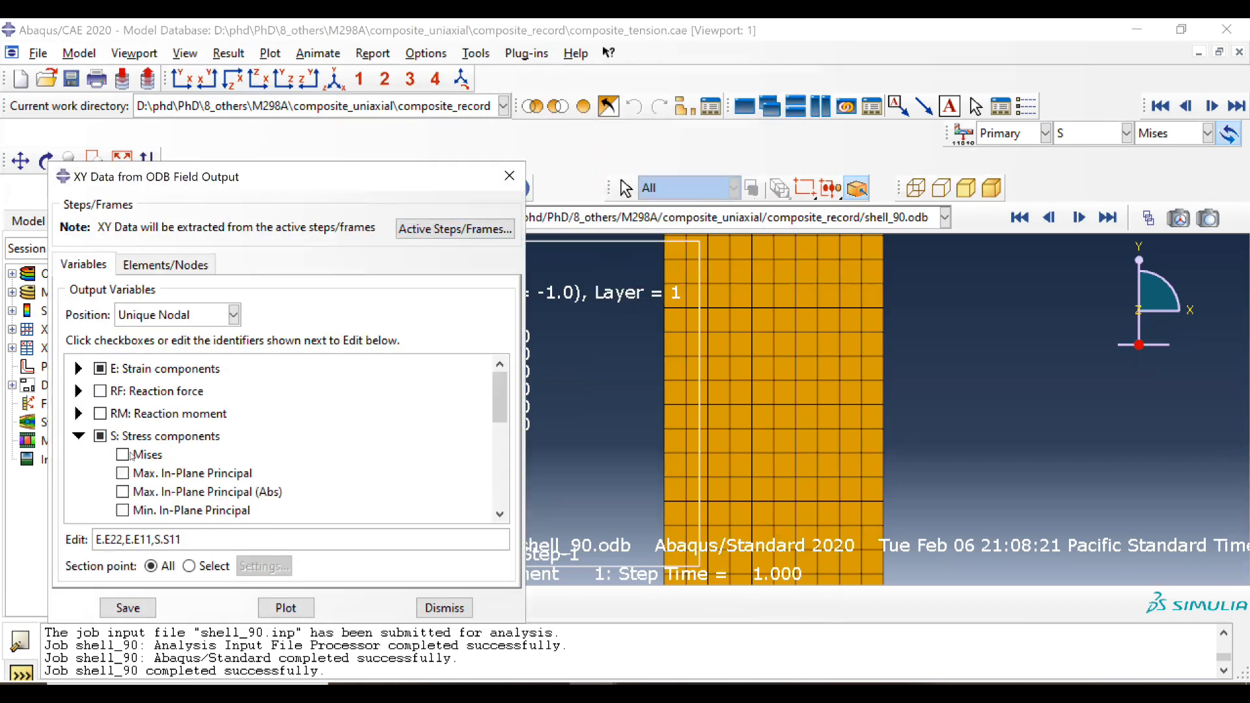
scroll(140, 463, "down", 4)
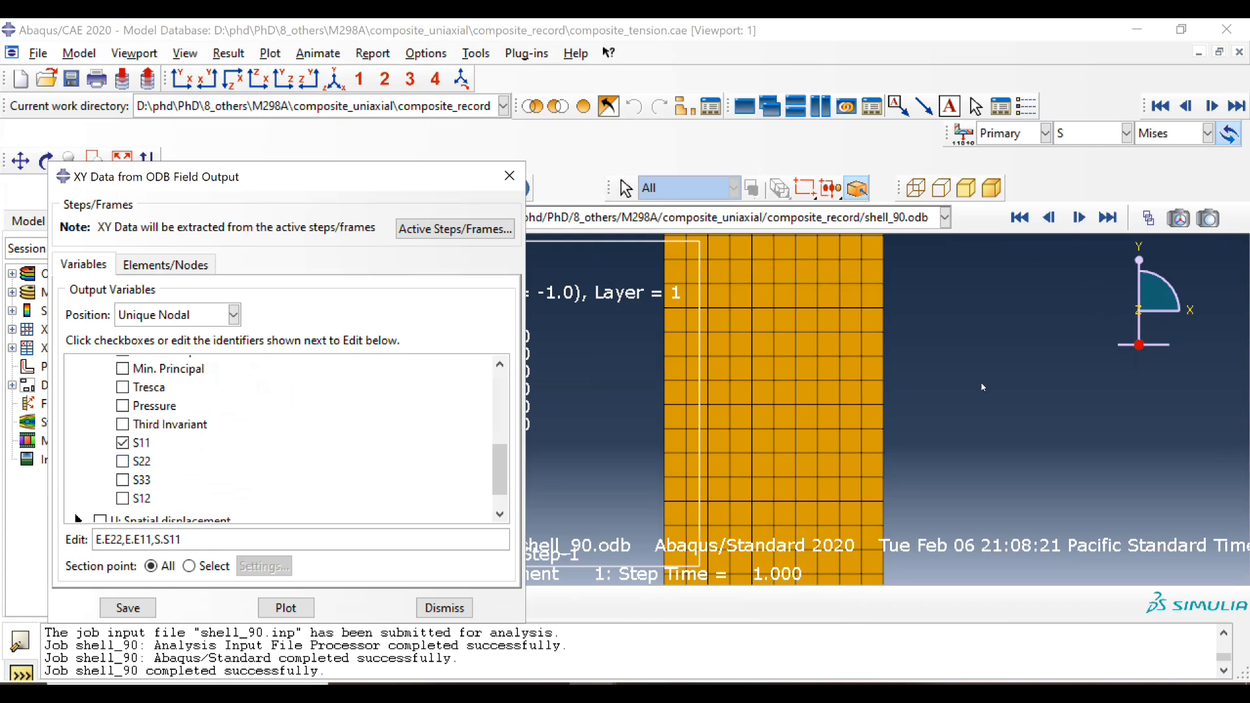
left_click(123, 443)
left_click(122, 461)
scroll(163, 412, "up", 4)
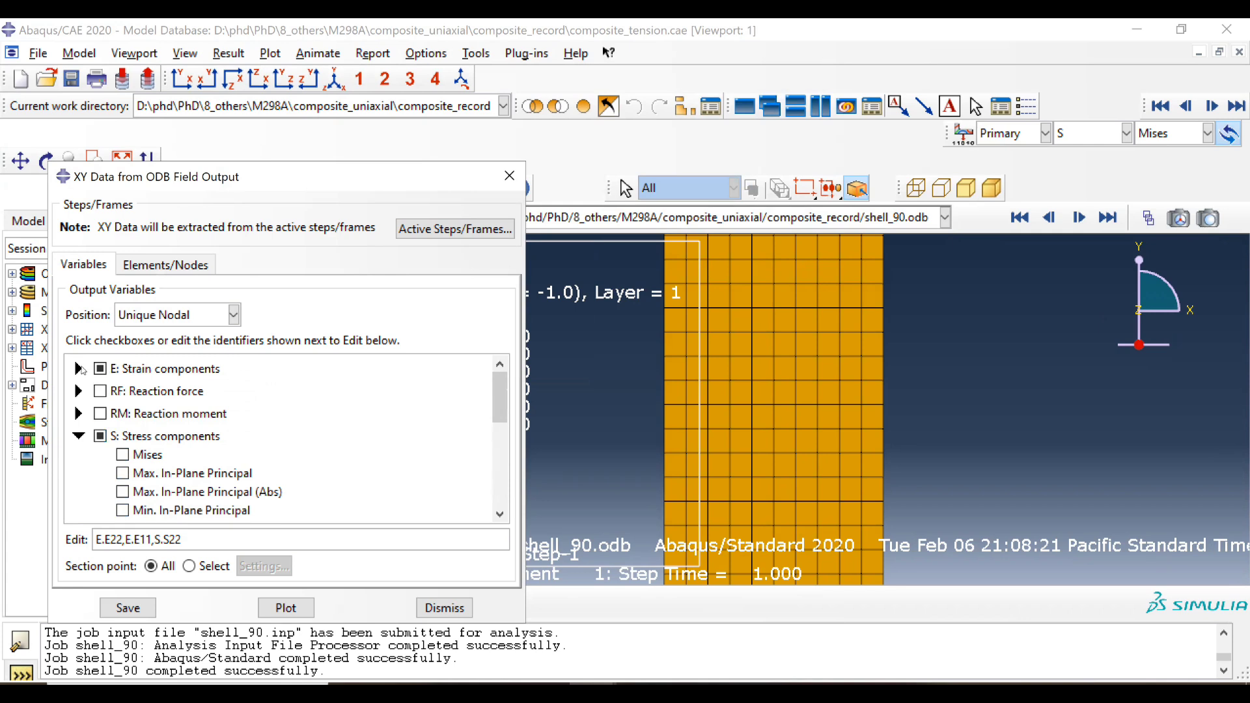
left_click(79, 369)
scroll(140, 390, "down", 4)
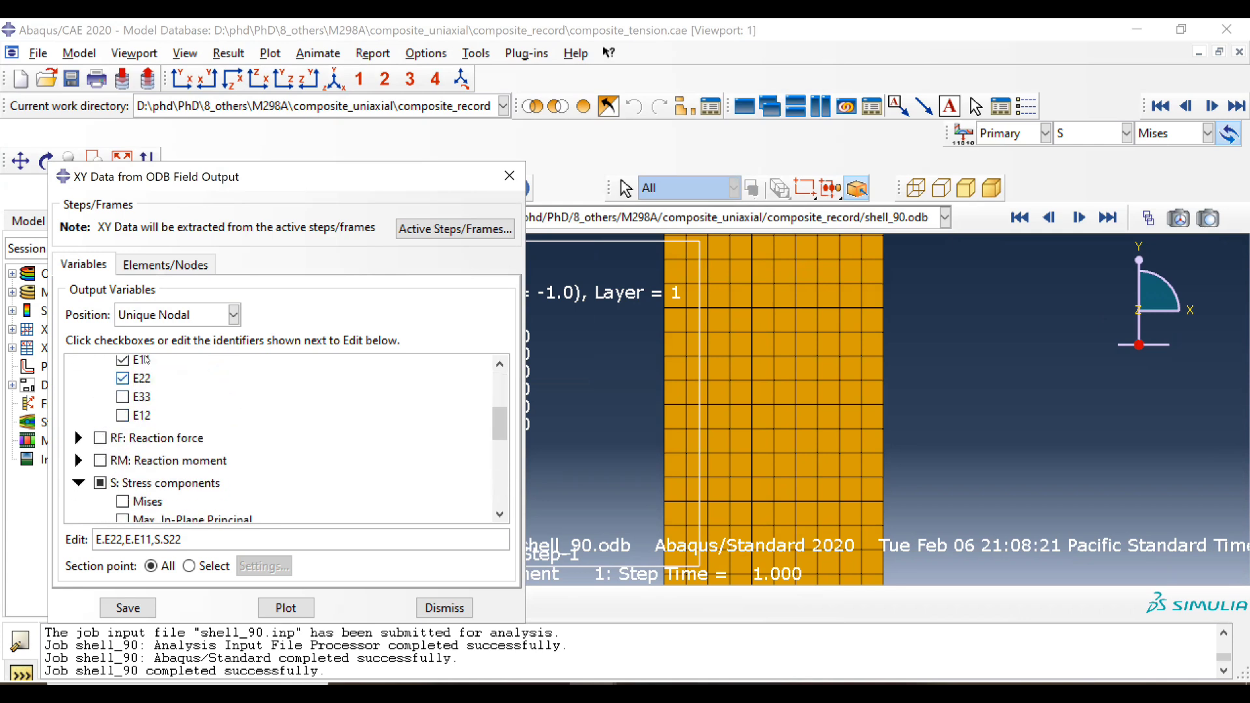
scroll(146, 359, "up", 1)
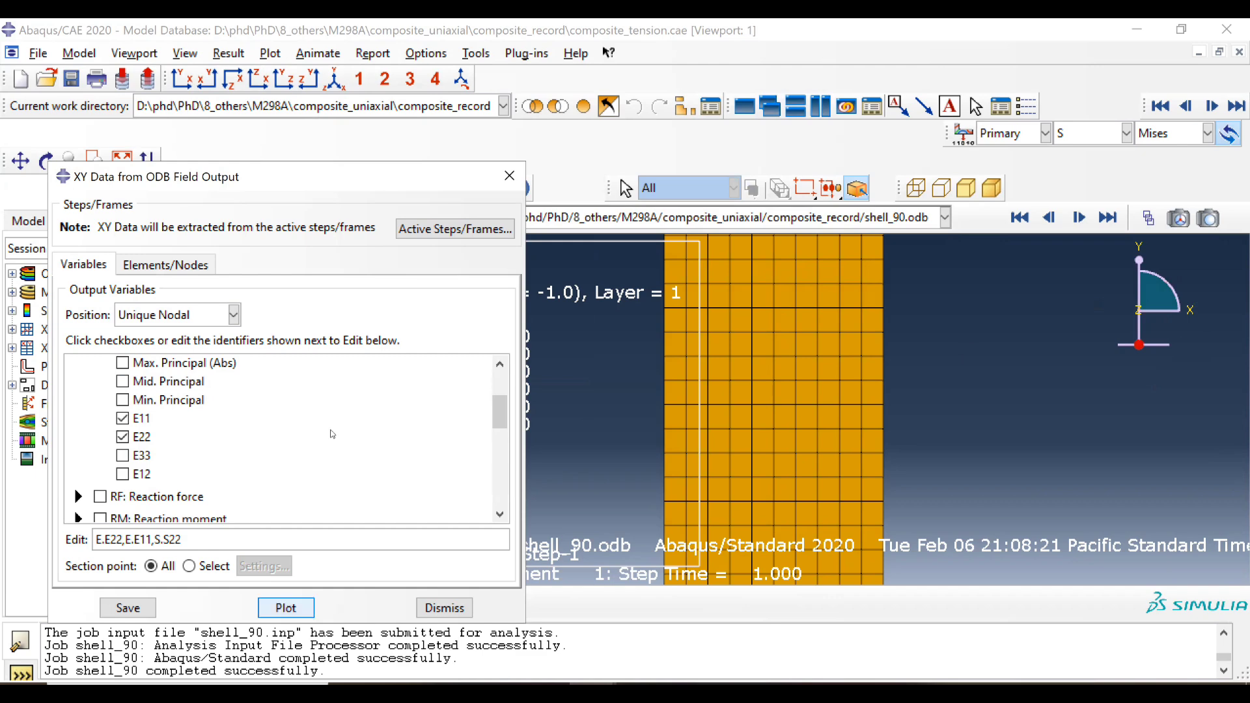
Pick a node in the middle of the coupon and plot its E11, E22 and S22 curves over time
left_click(286, 607)
left_click(285, 427)
left_click(192, 264)
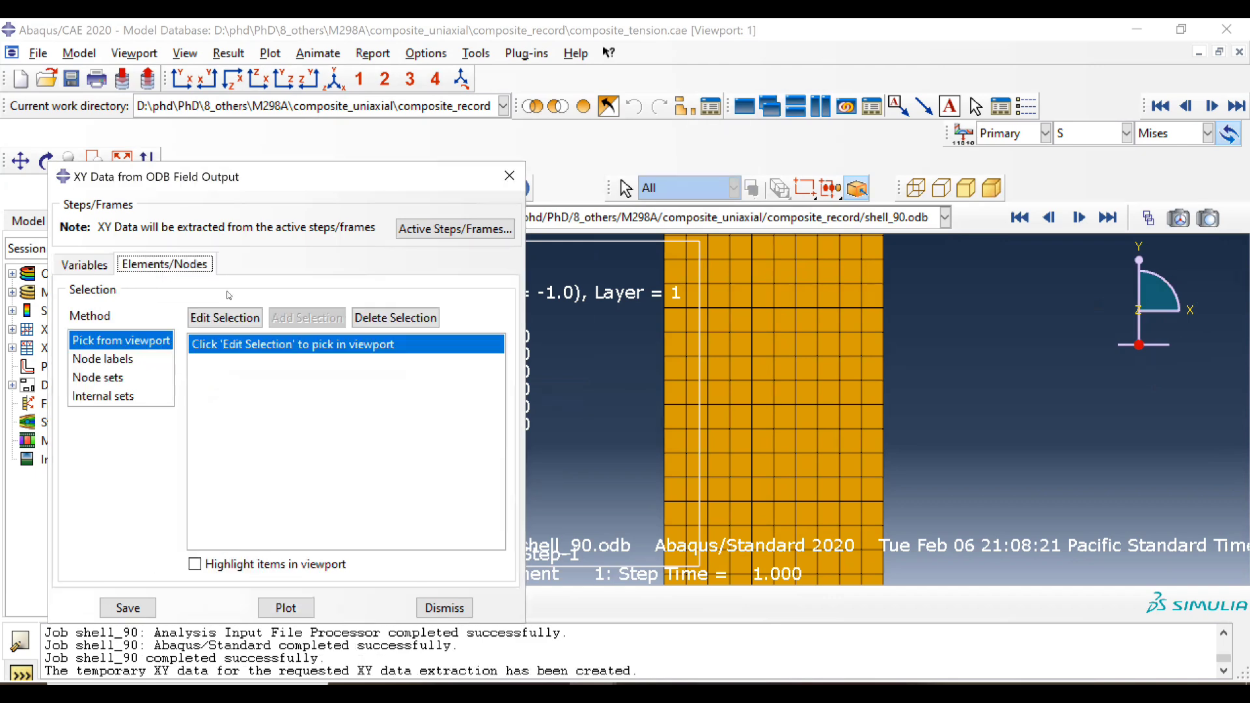
left_click(235, 325)
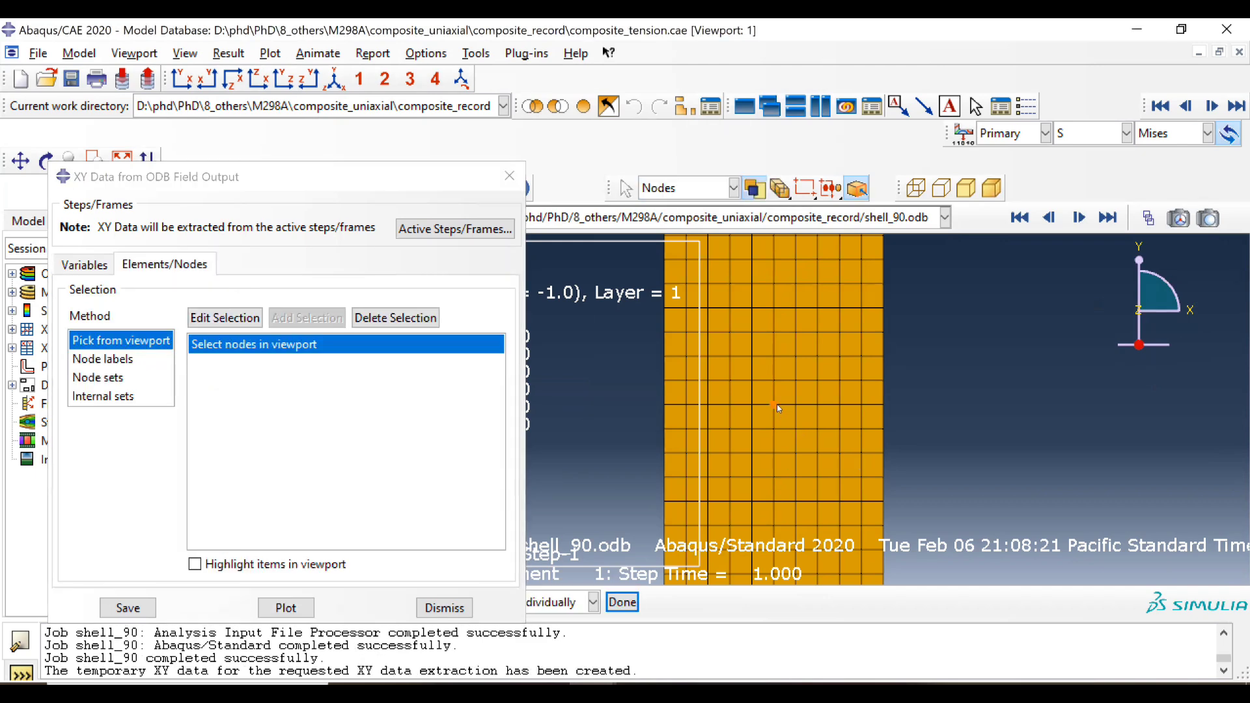
left_click(623, 602)
left_click(286, 607)
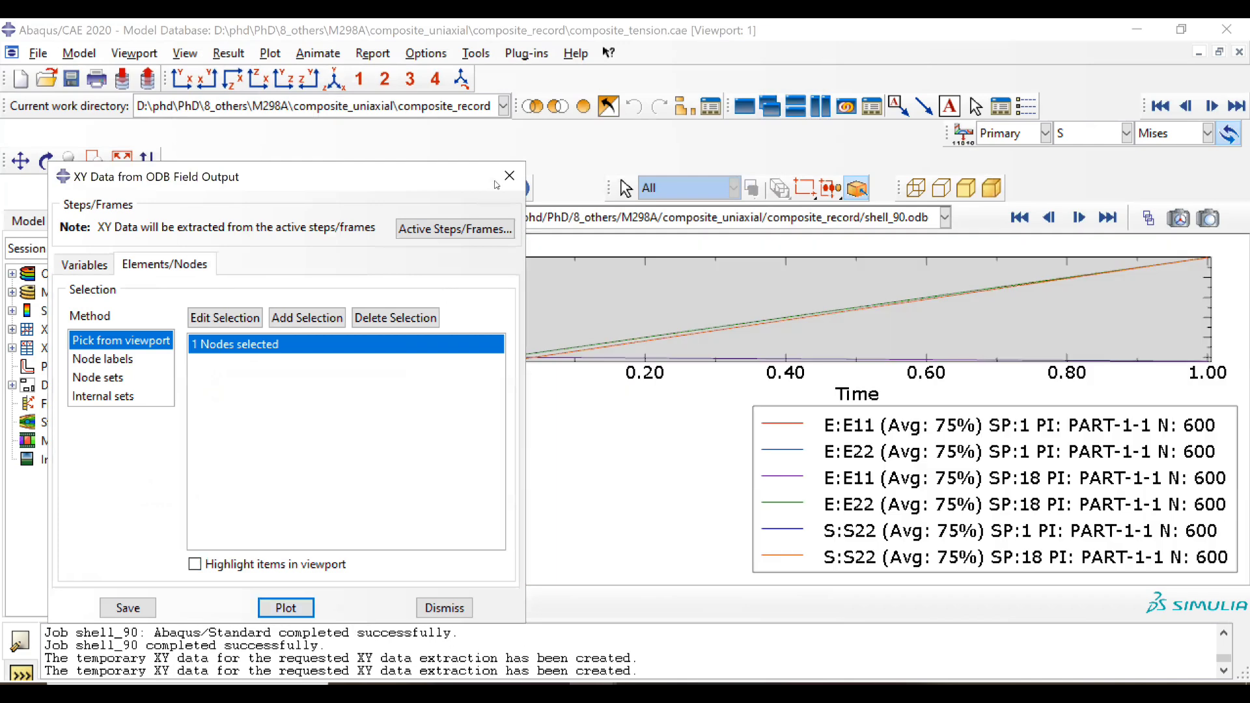
left_click(444, 607)
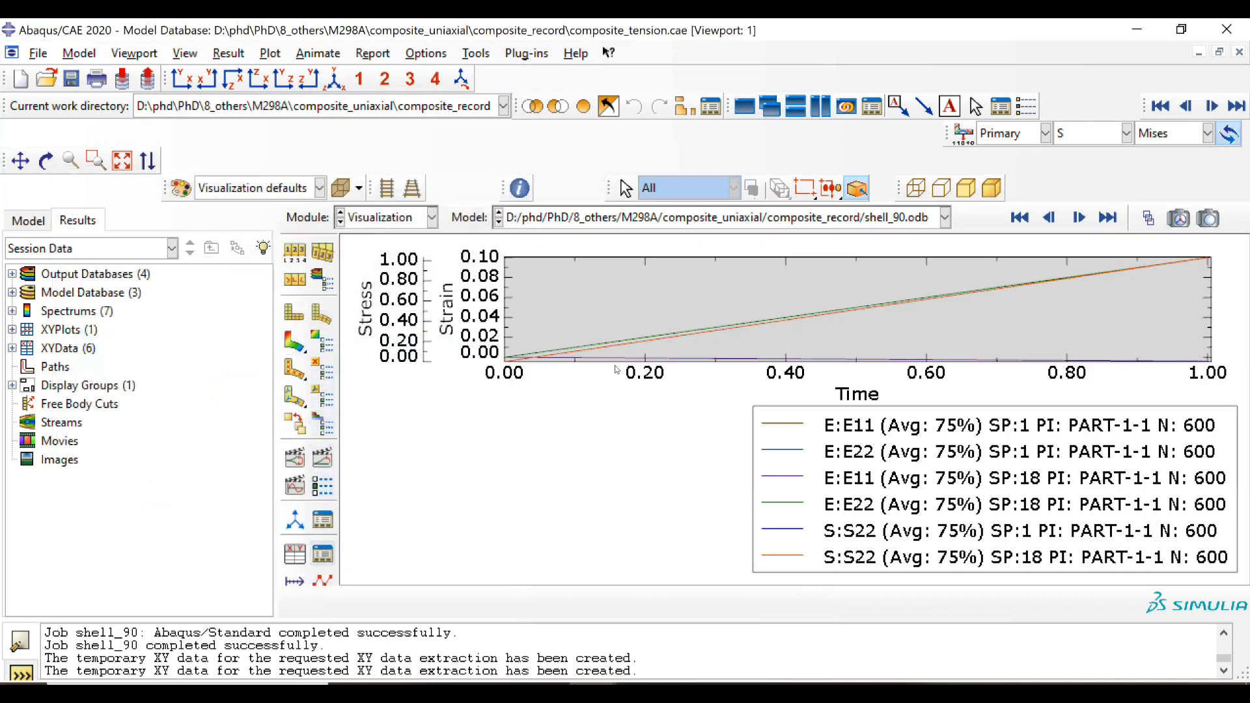
Read the S22 and E22 data at section point 1 and compare them with the E22 input on the Virtual Test 2 slide in PowerPoint
left_click(322, 554)
left_click(417, 303)
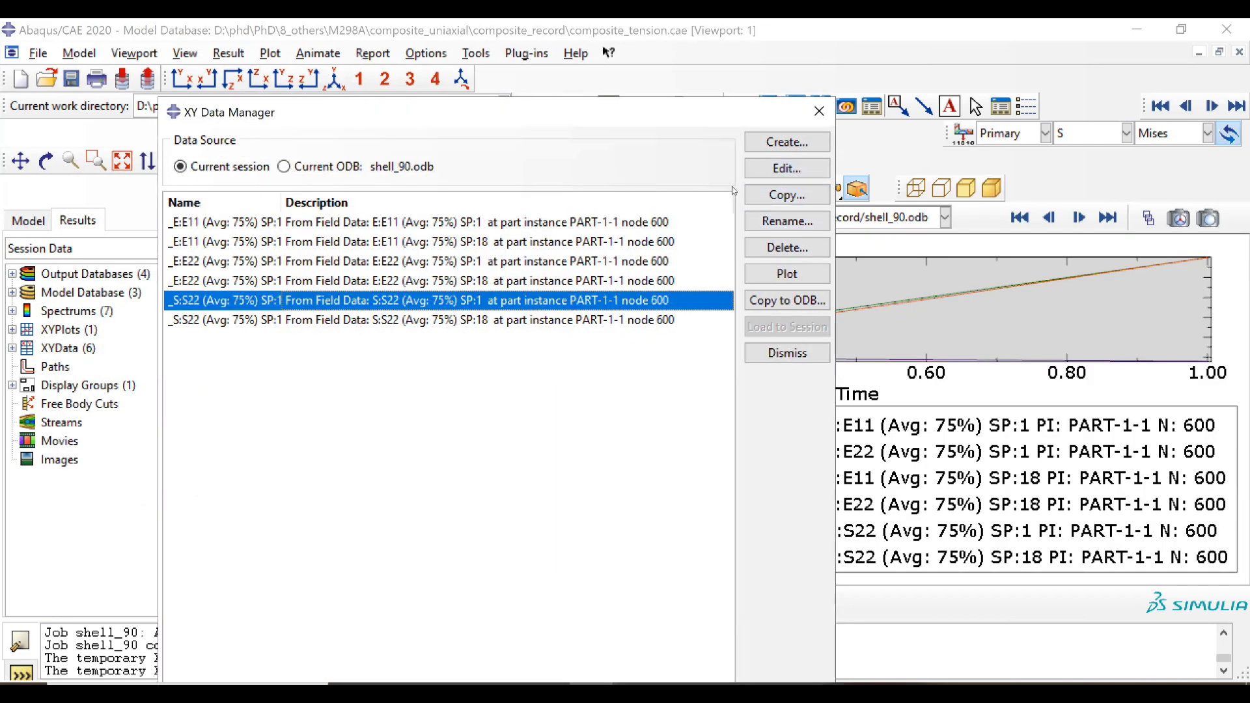
left_click(764, 173)
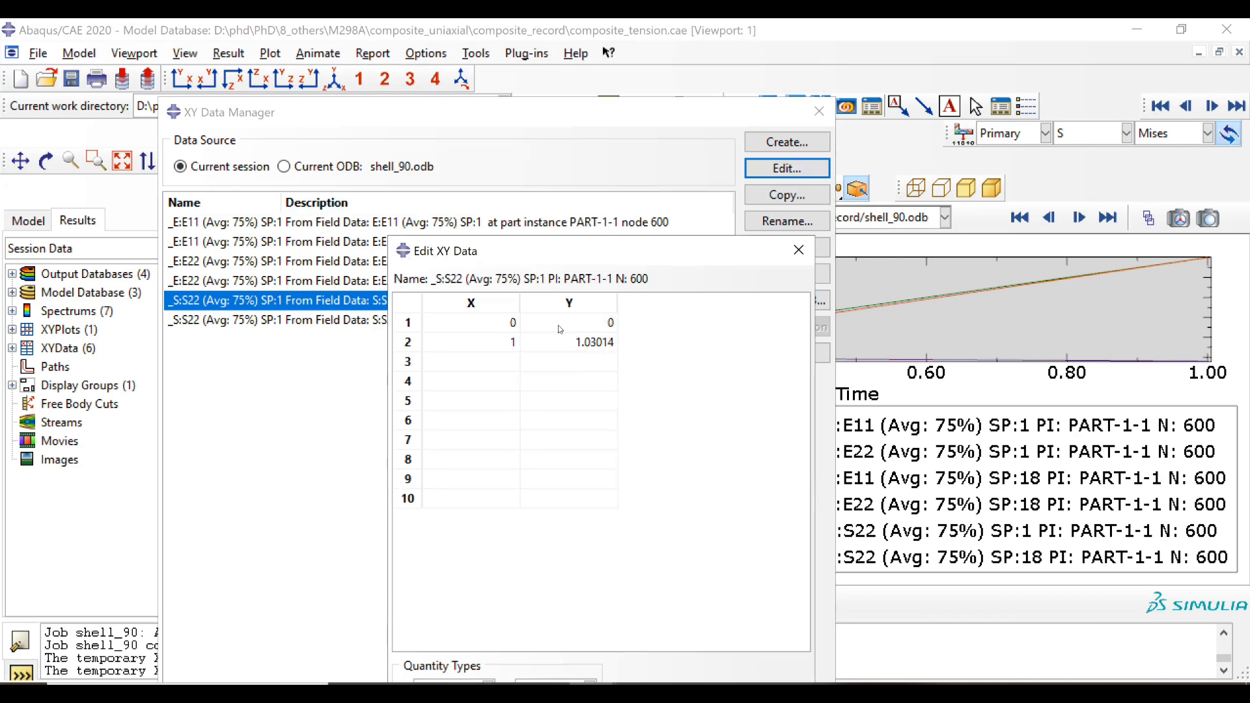
double_click(277, 261)
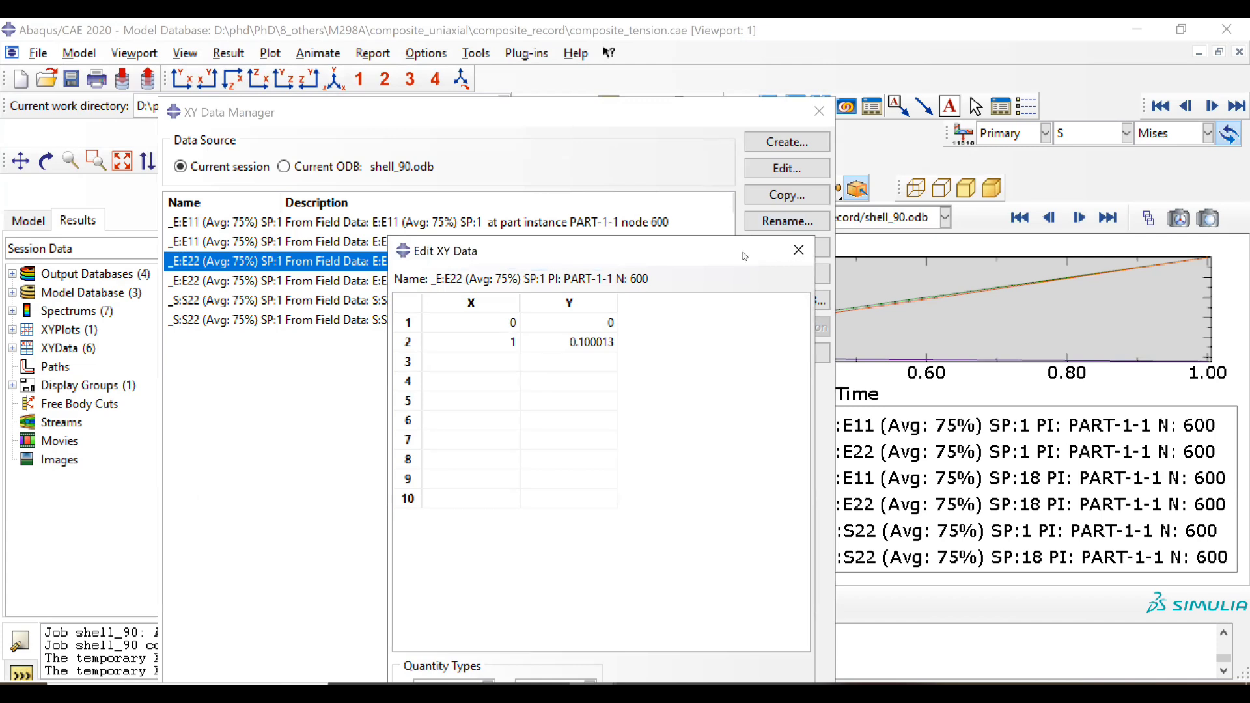
left_click(798, 250)
double_click(351, 300)
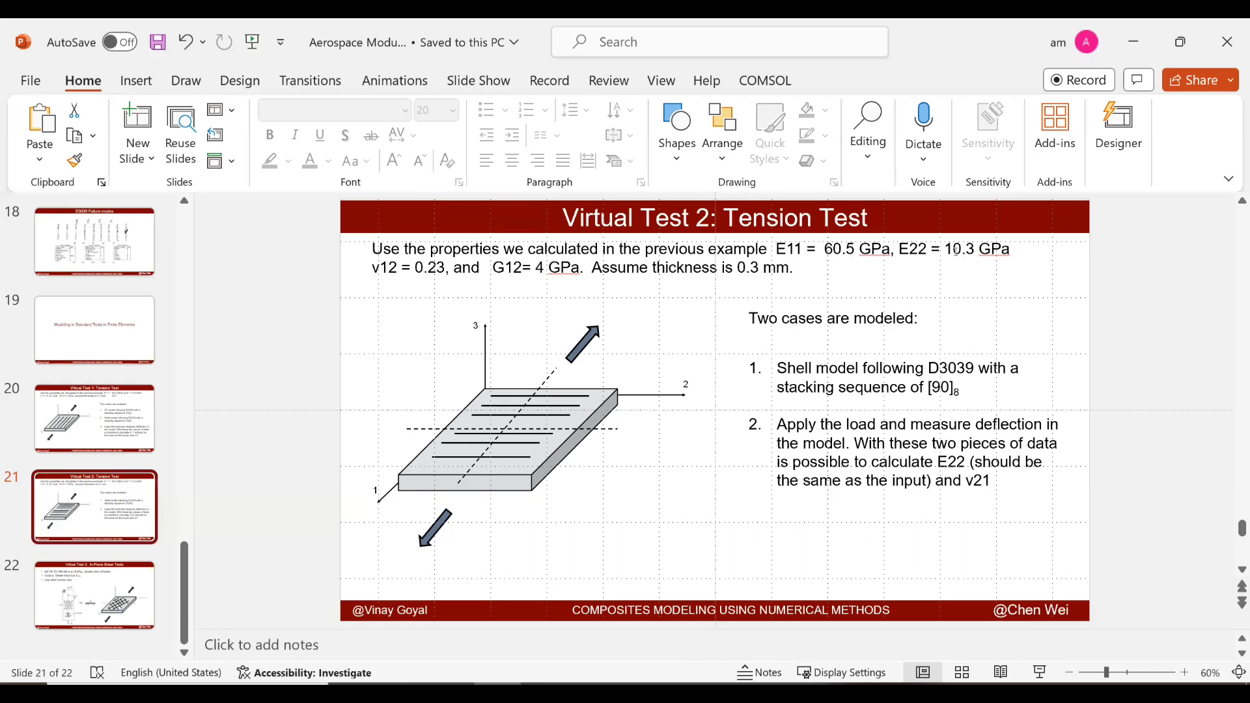
double_click(954, 250)
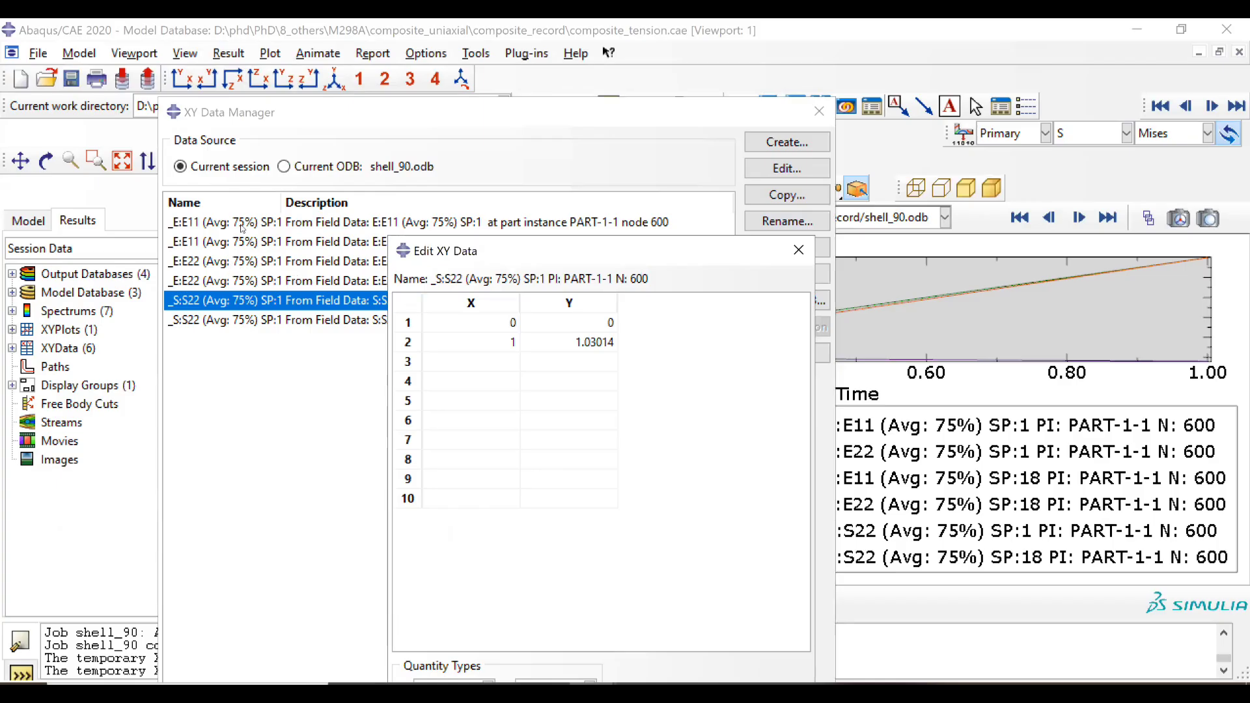
Back in Abaqus, read the E11 strain data at section point 1 and close the XY data manager
double_click(241, 223)
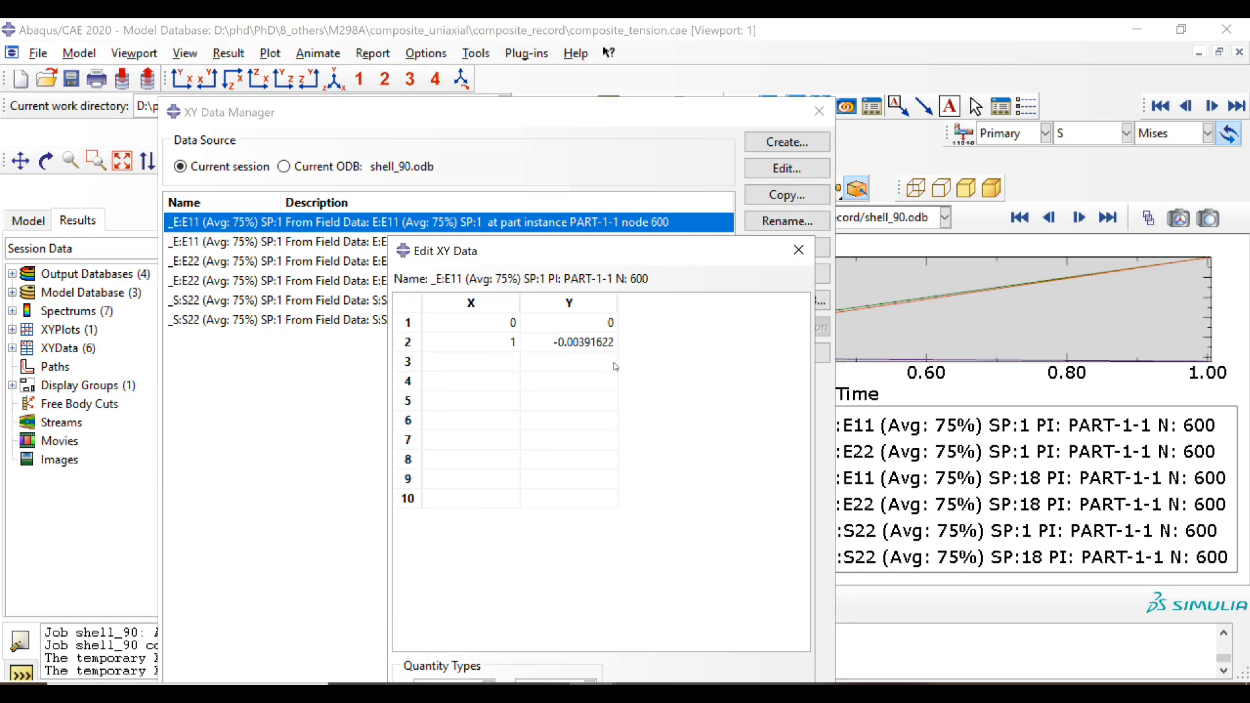
left_click(796, 250)
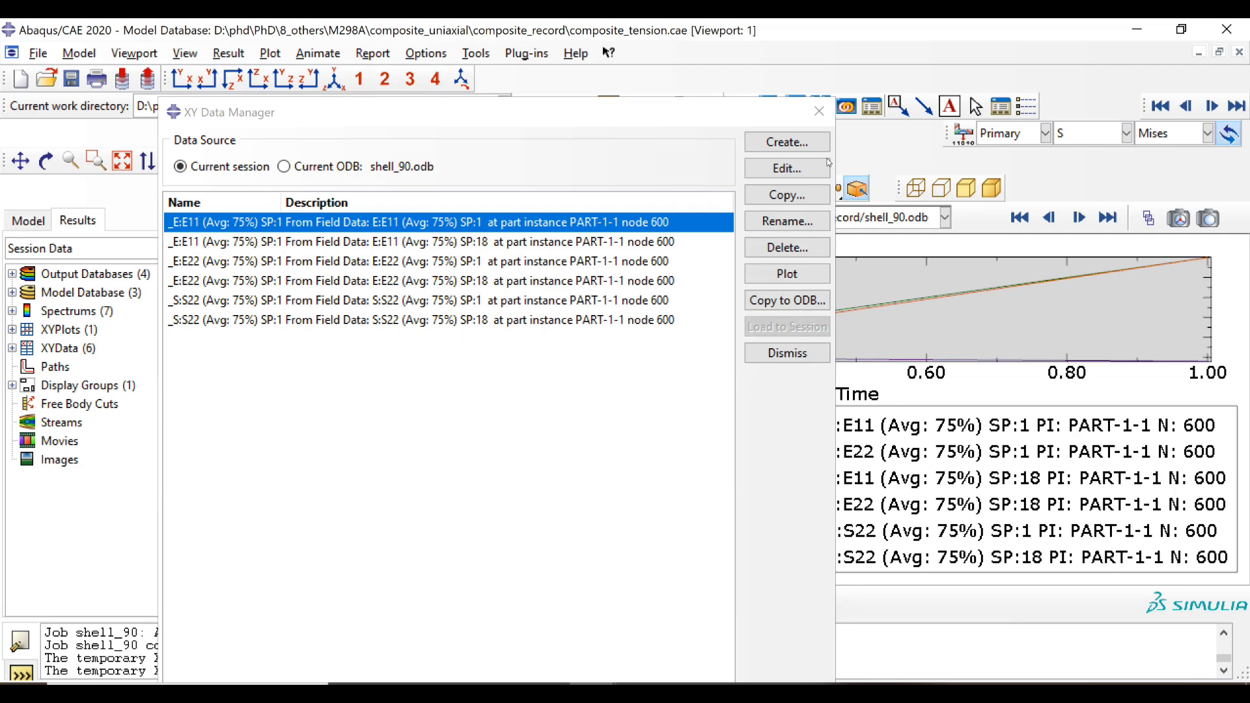
left_click(819, 111)
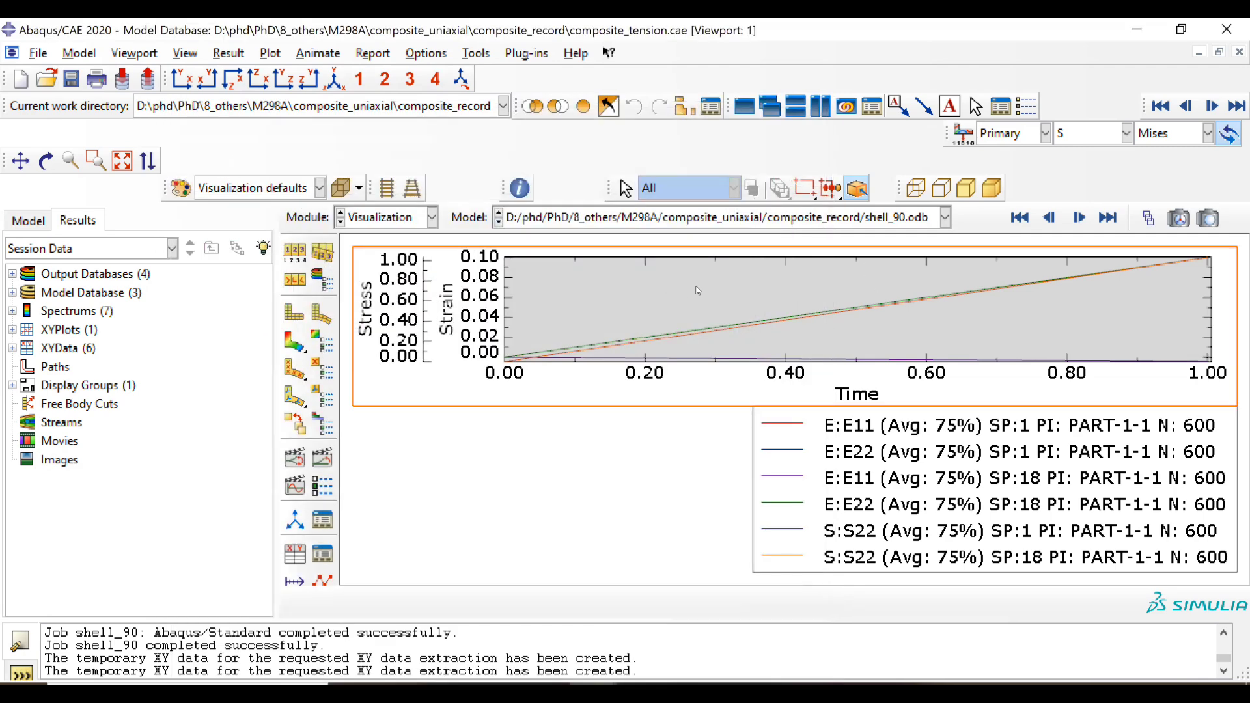
Switch to PowerPoint and review the E22 property of Virtual Test 2 and the [±45]2s layup of the Virtual Test 3 in-plane shear slide
key("alt+Tab")
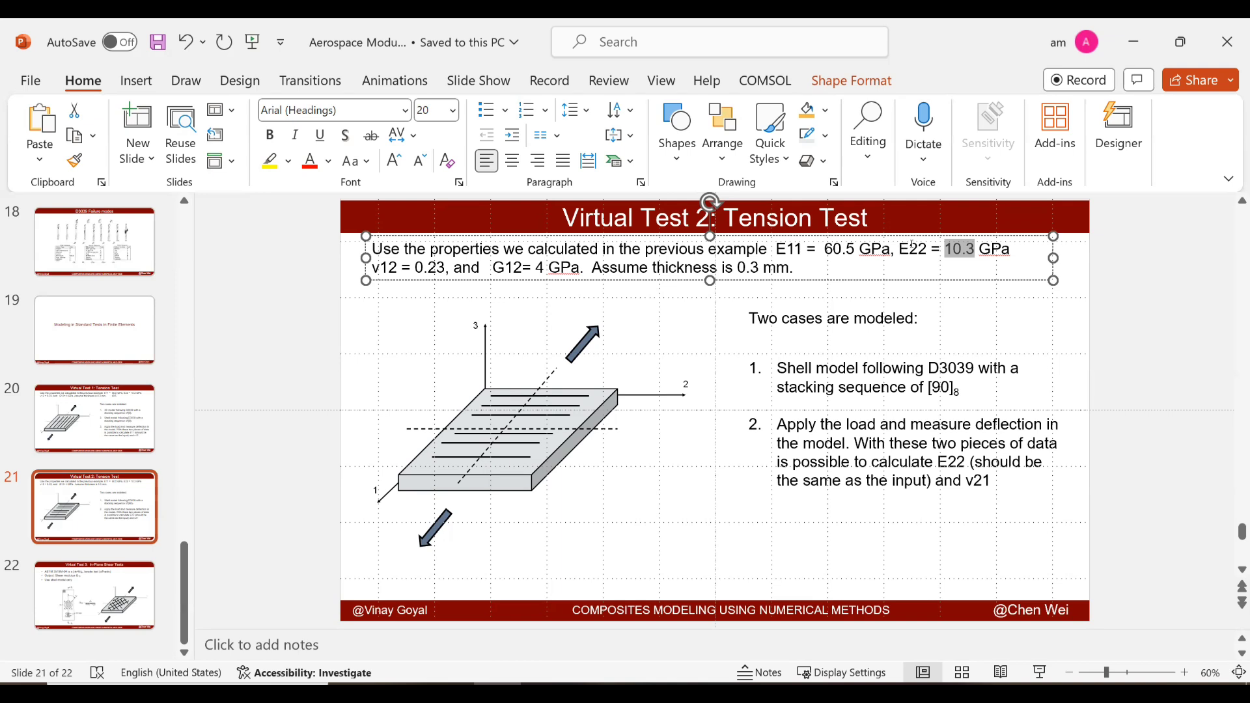
left_click_drag(912, 247, 976, 249)
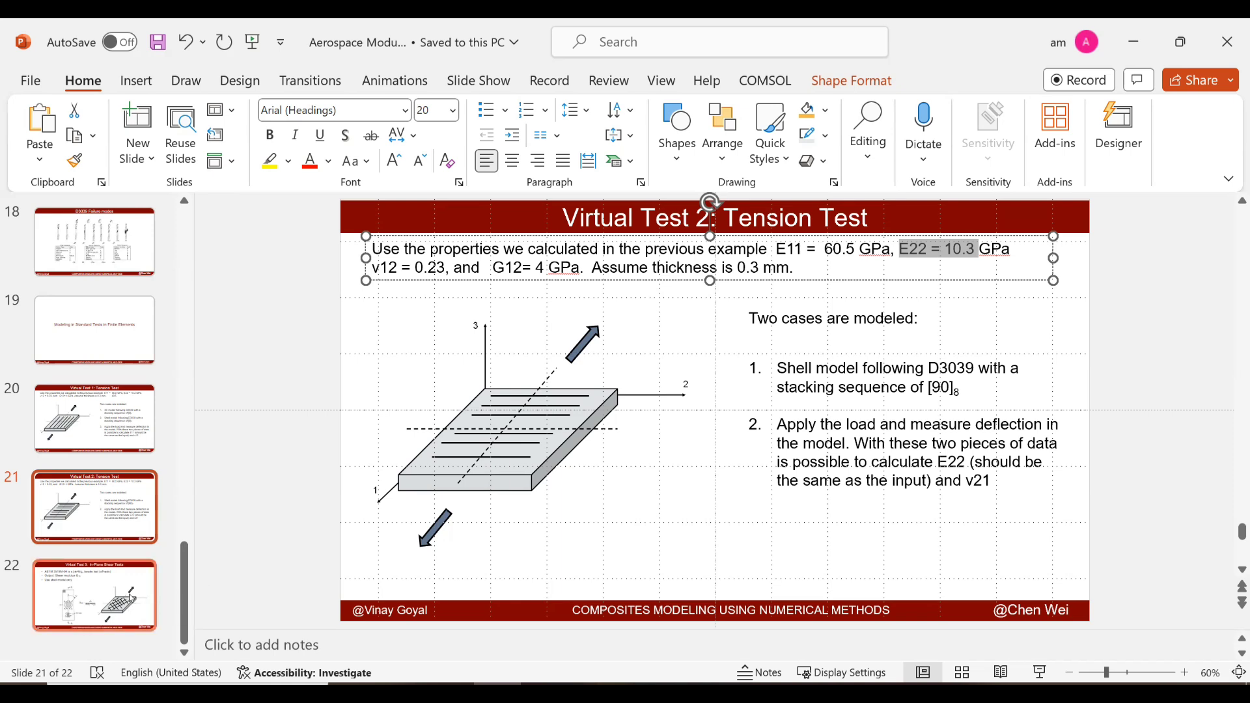
left_click(131, 597)
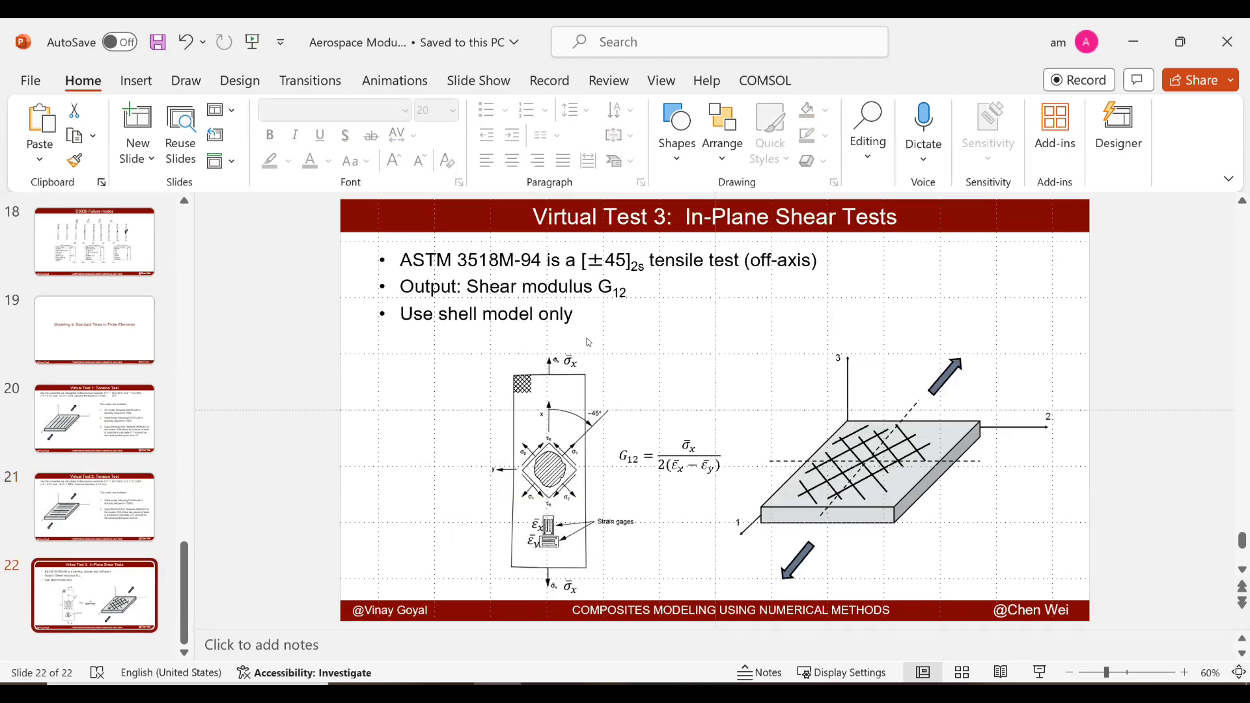
left_click_drag(581, 259, 649, 261)
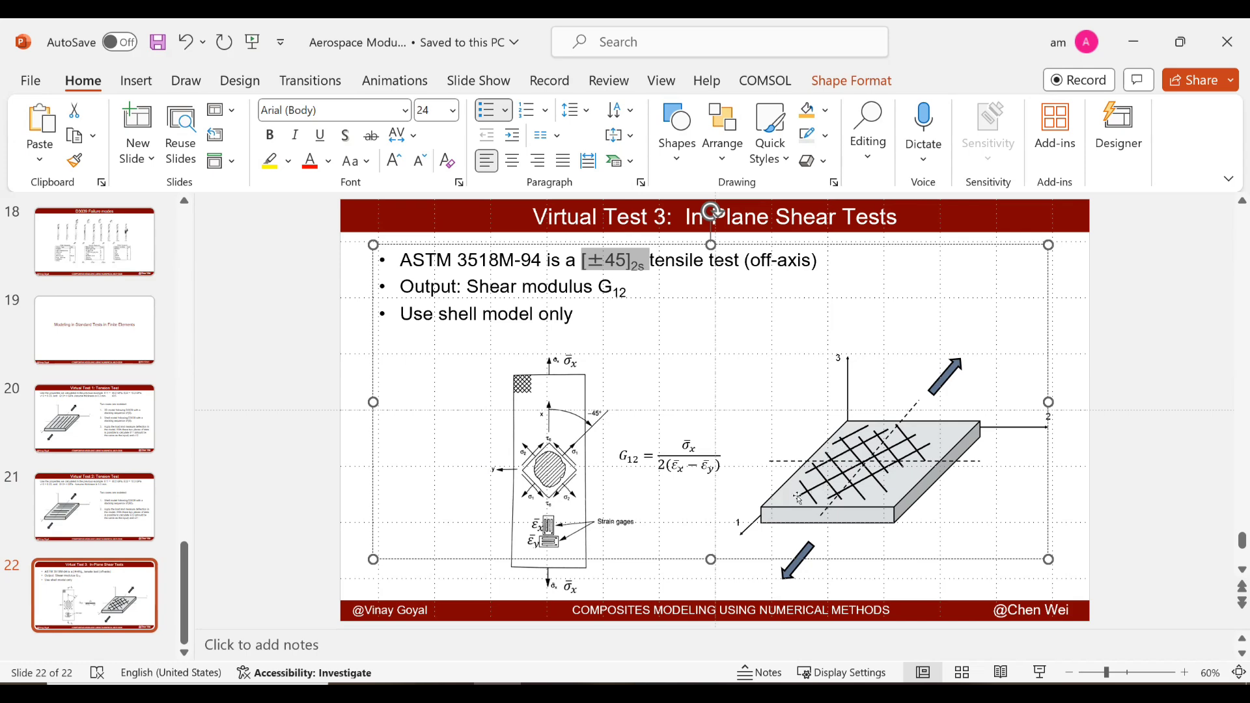
Return to Abaqus, switch to the Part module and copy the shell_90 model as shell_45
left_click(593, 694)
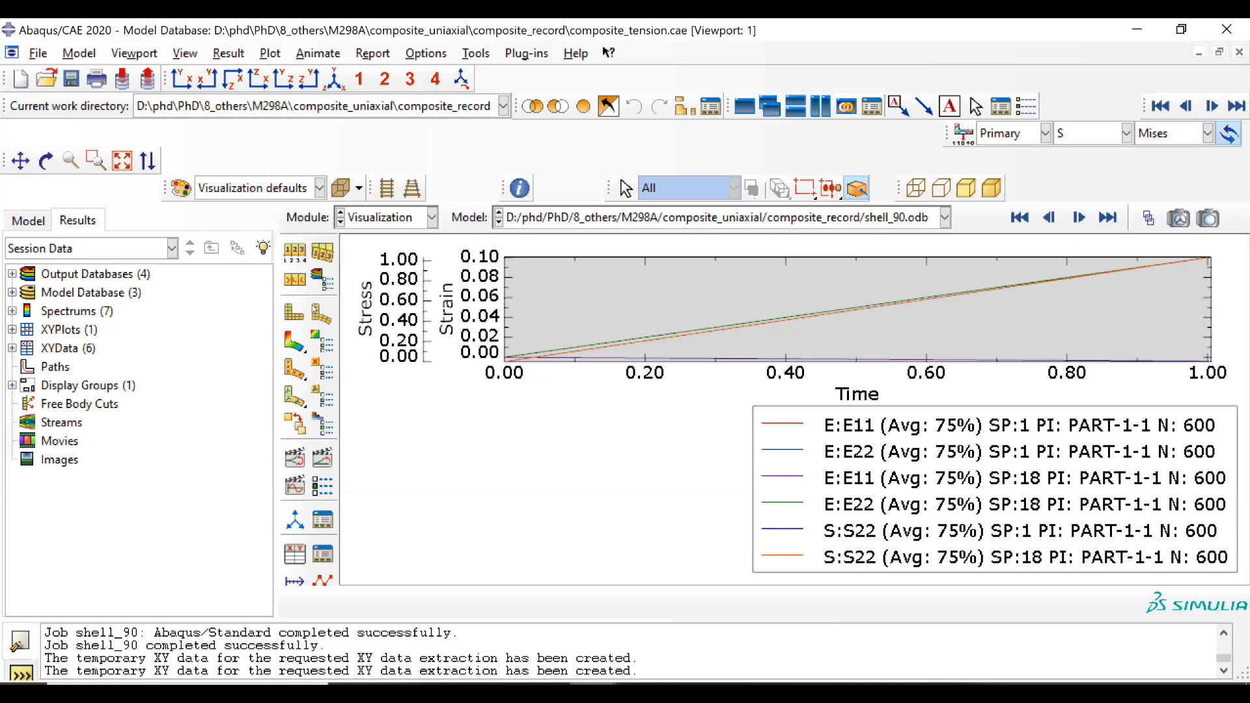
left_click(624, 625)
left_click(365, 217)
left_click(372, 240)
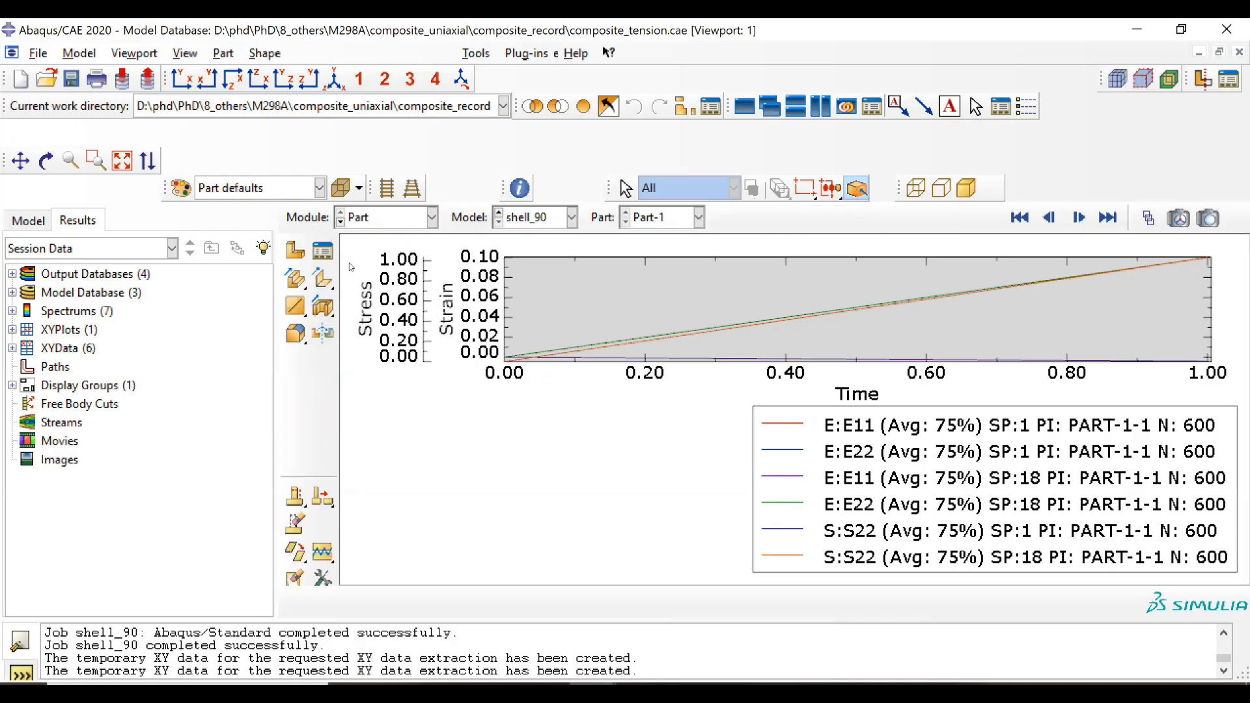
left_click(55, 303)
right_click(54, 307)
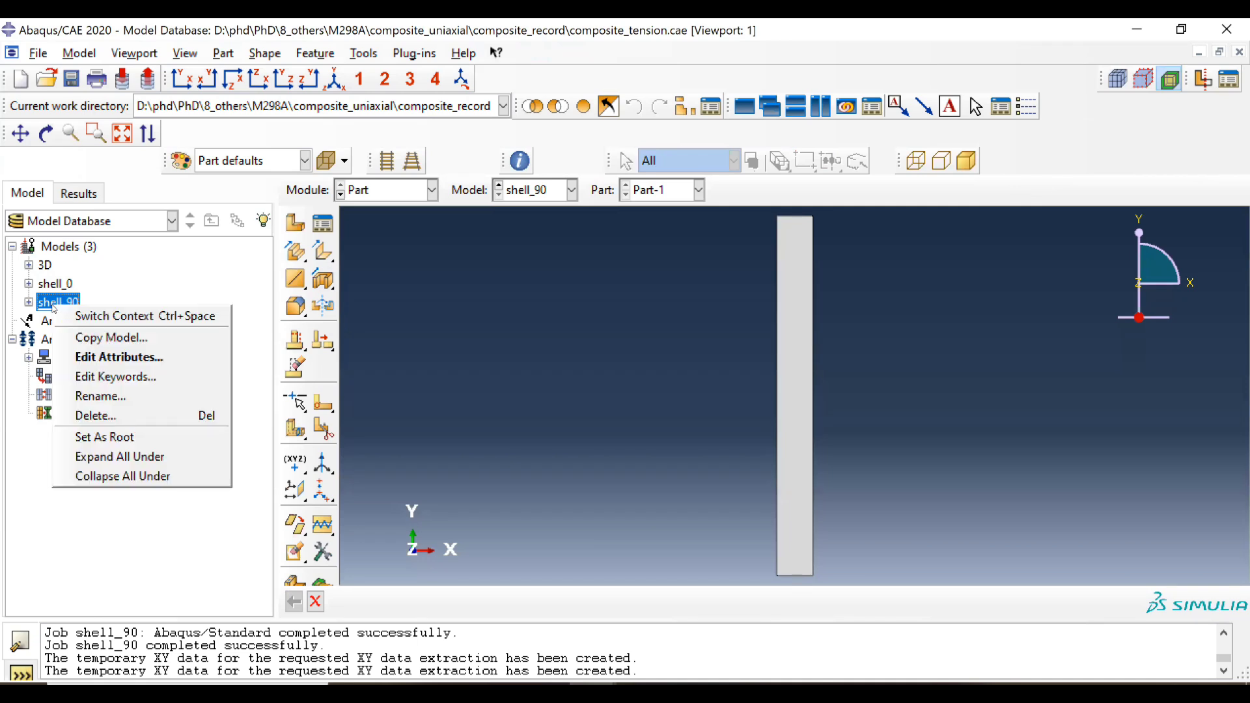
left_click(90, 339)
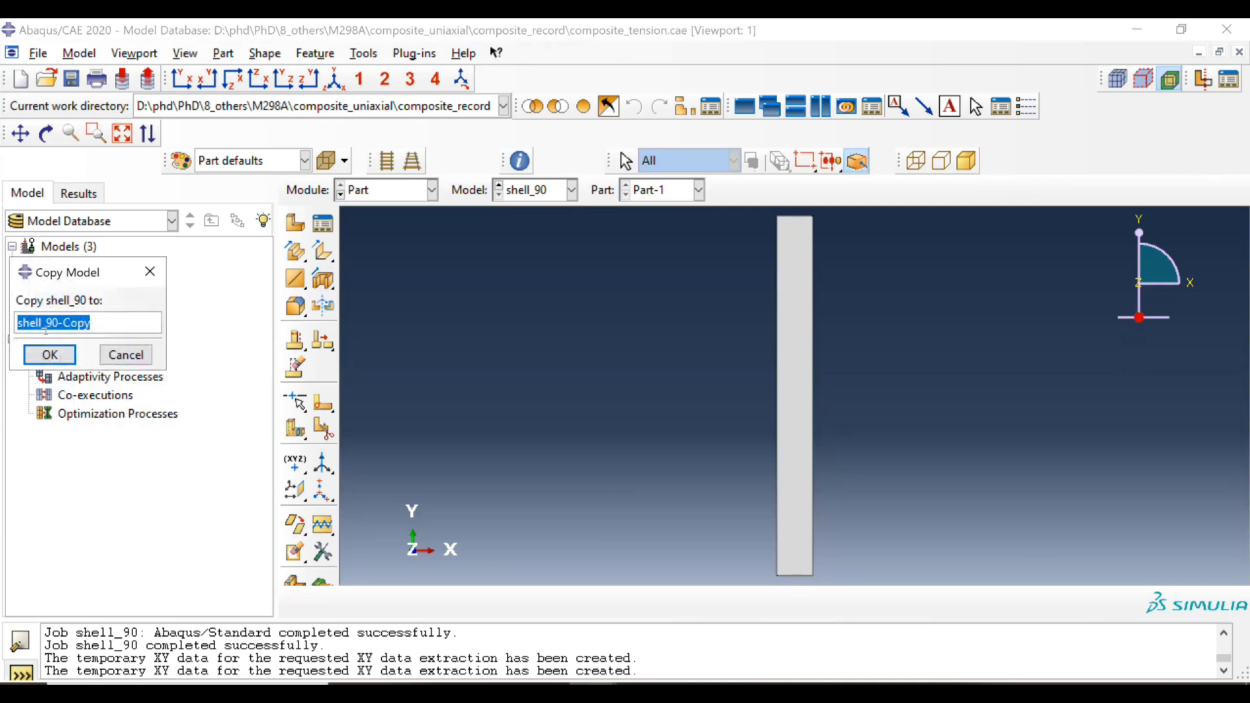
left_click_drag(91, 323, 43, 323)
type("45")
left_click(49, 356)
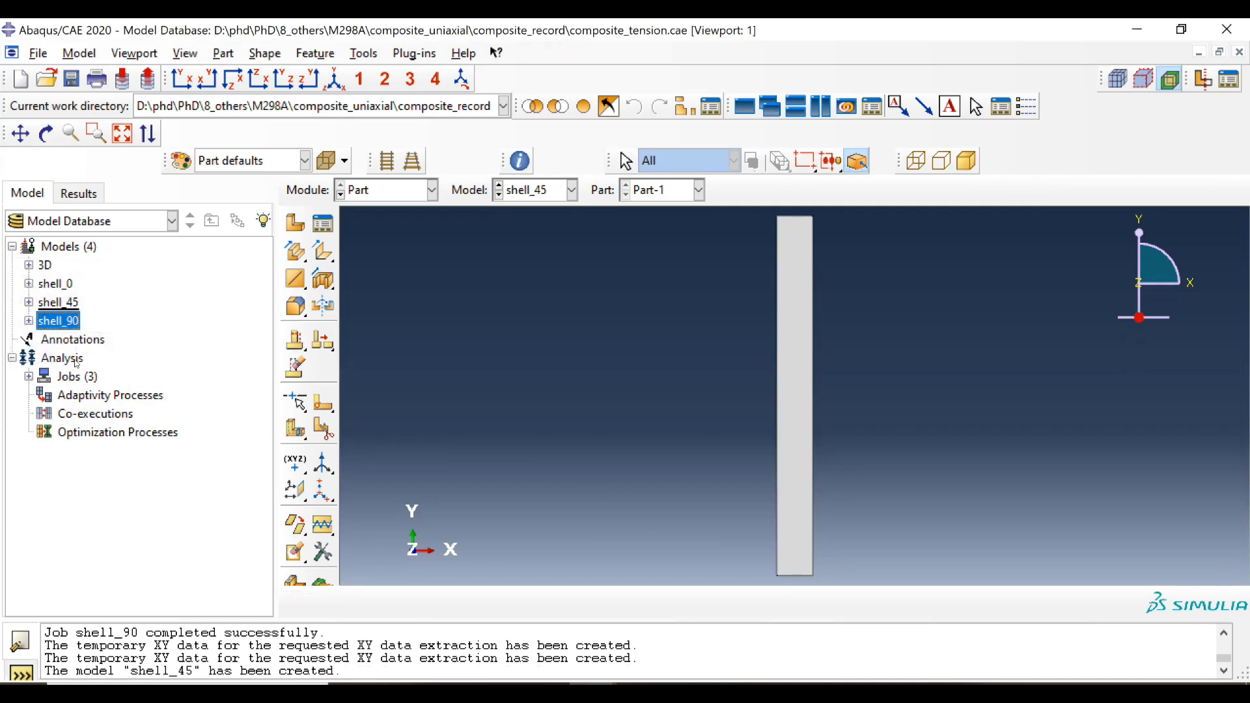
Open the shell_45 composite layup in the Property module and delete plies 3 through 6
left_click(59, 302)
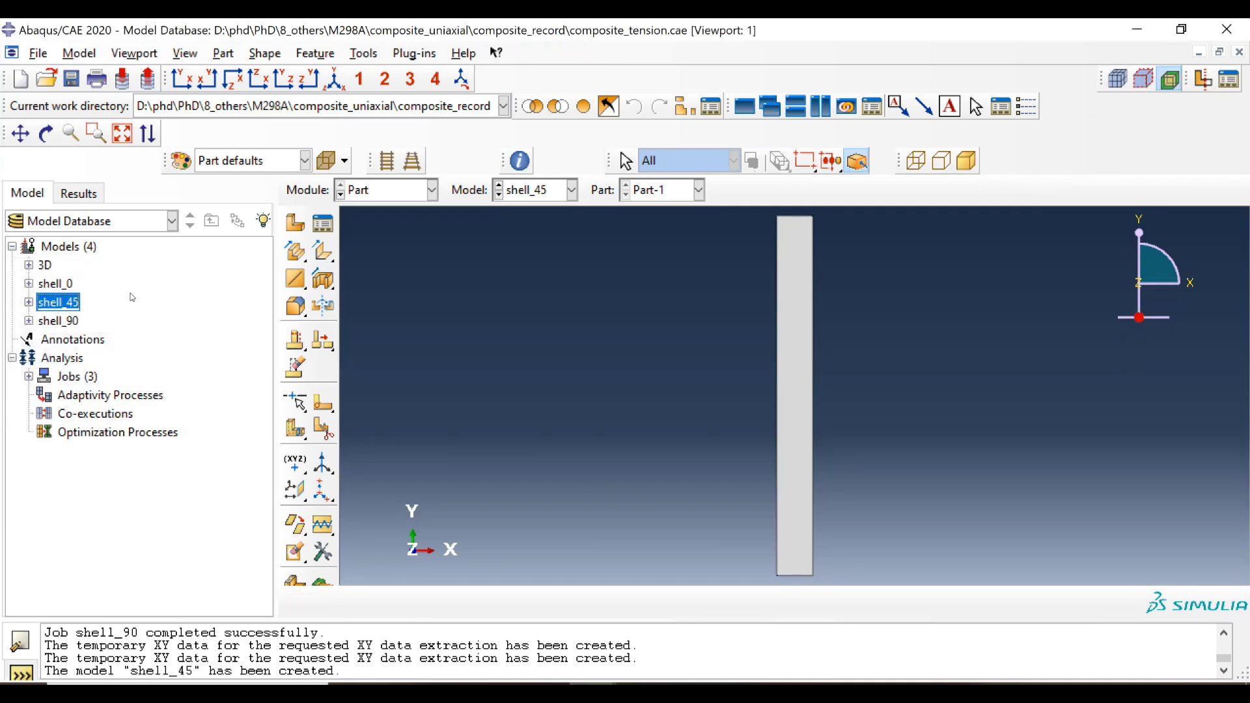
left_click(373, 200)
left_click(376, 229)
left_click(322, 310)
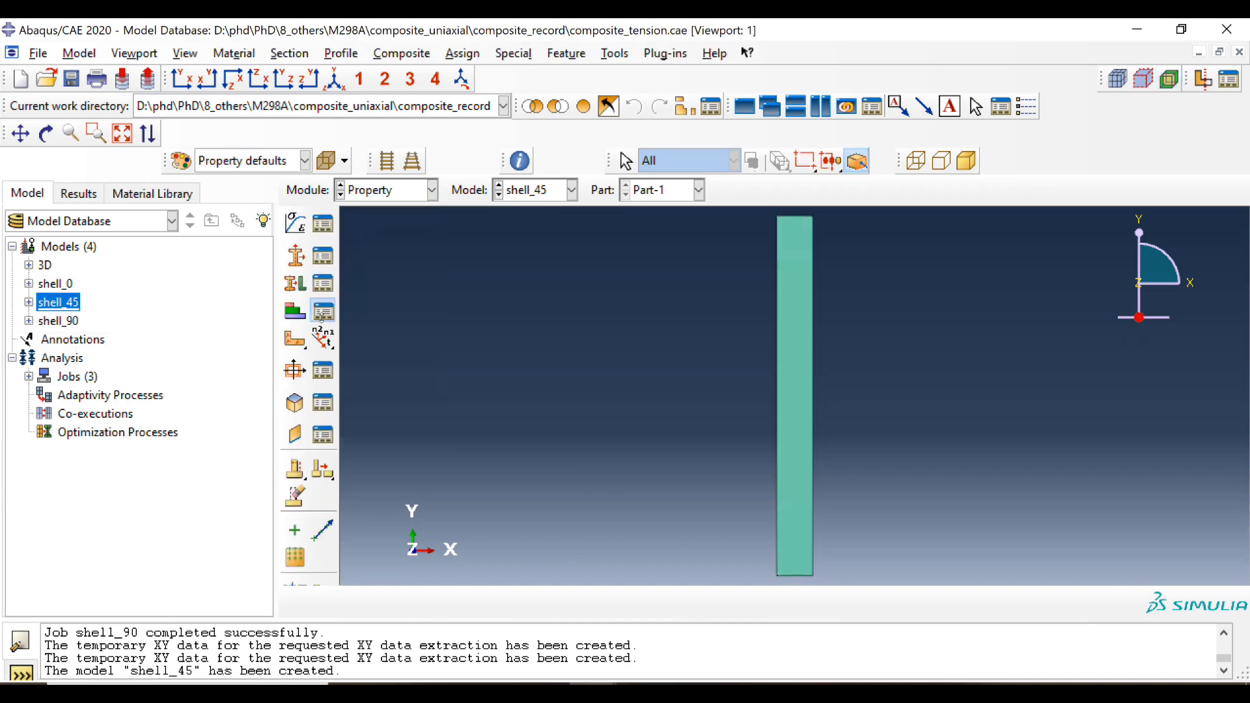
double_click(267, 378)
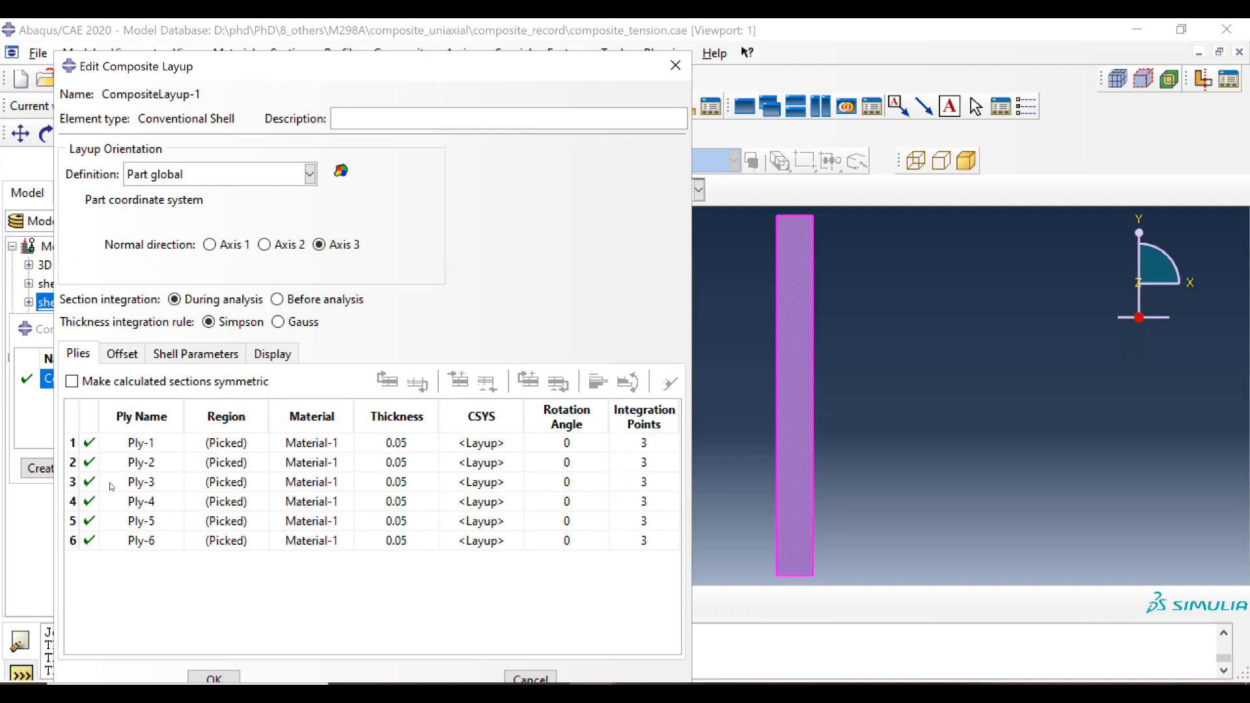
left_click_drag(114, 487, 258, 522)
left_click_drag(420, 542, 641, 536)
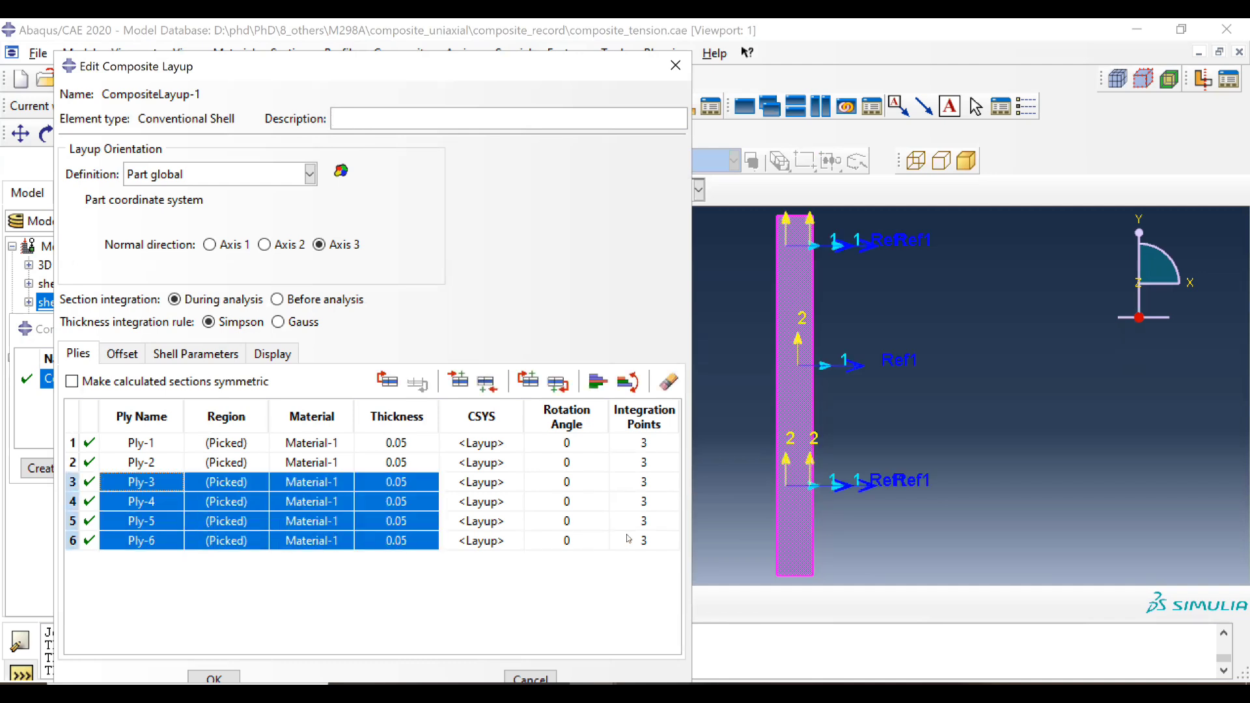
right_click(644, 537)
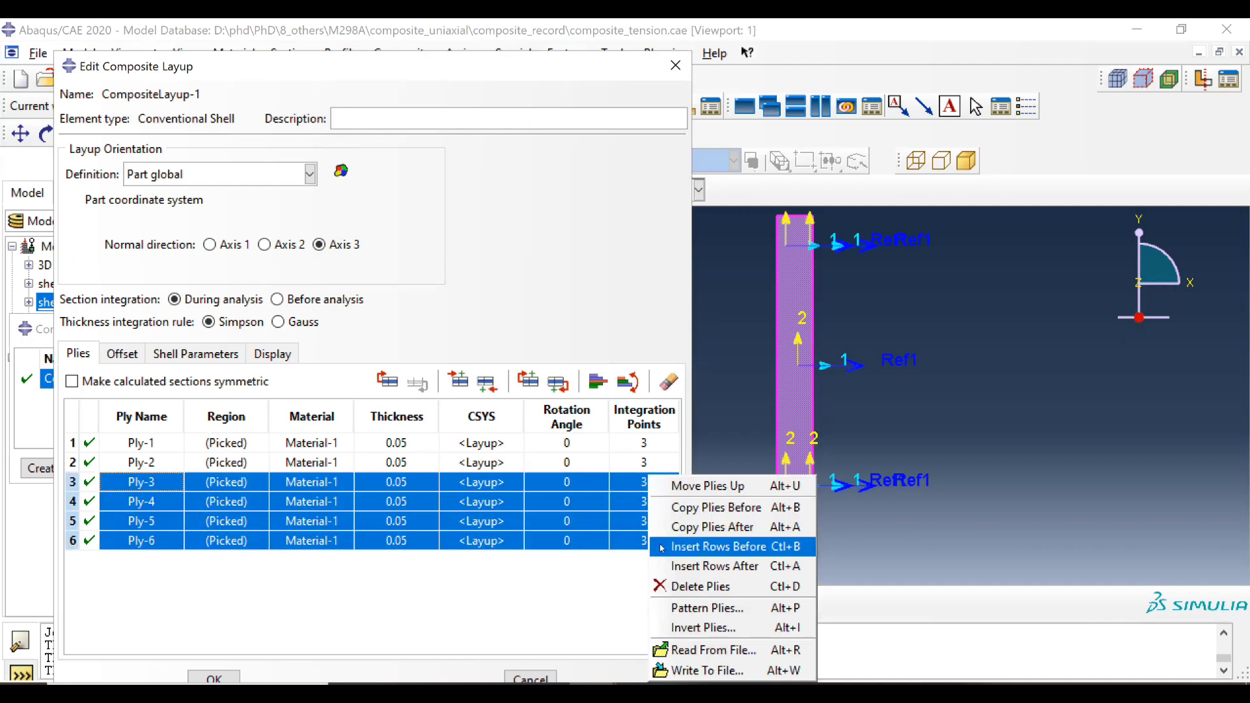
left_click(677, 584)
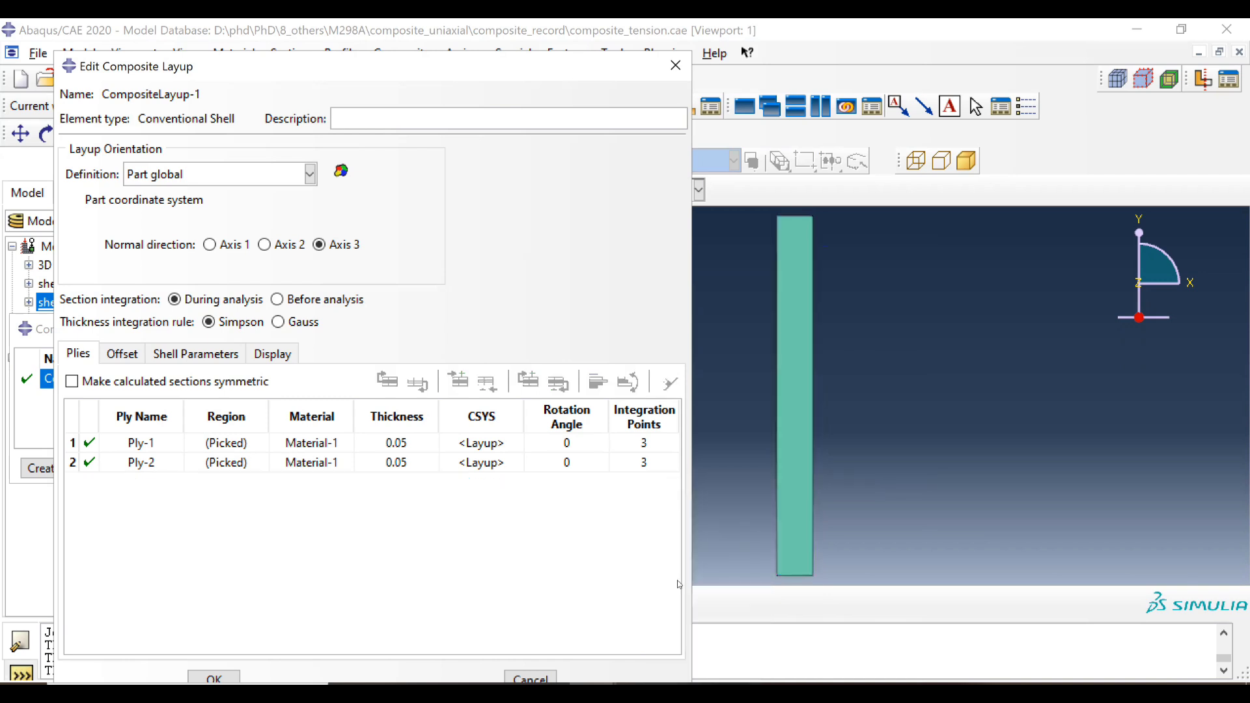
Set the thickness of Ply-1 and Ply-2 to 0.075 each
left_click(384, 443)
type("0.154")
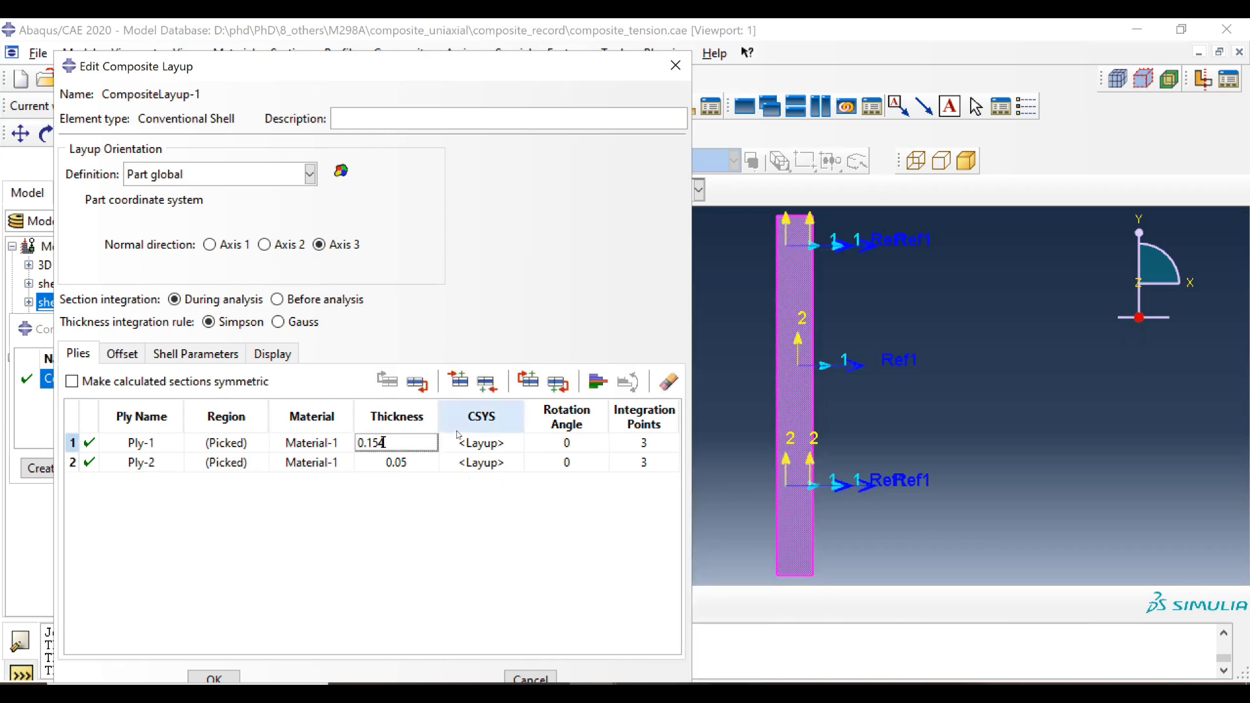
key("BackSpace")
key("BackSpace")
type(".075")
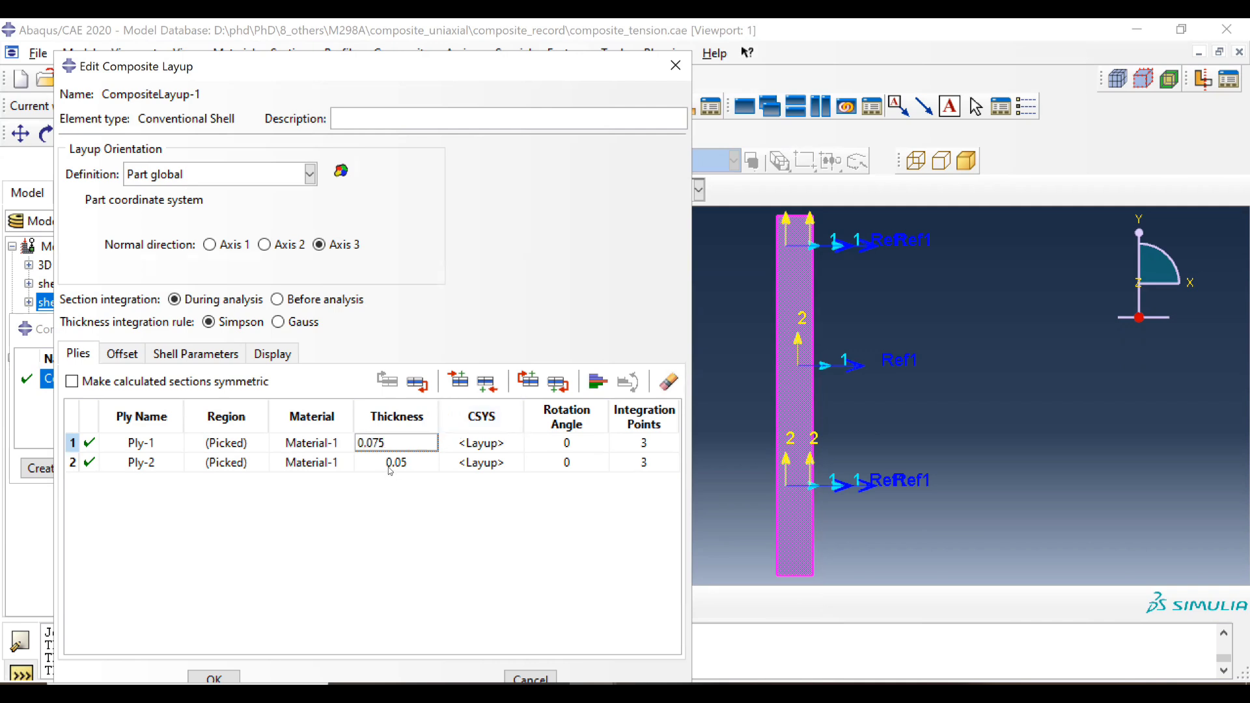
left_click(394, 463)
type("0.075")
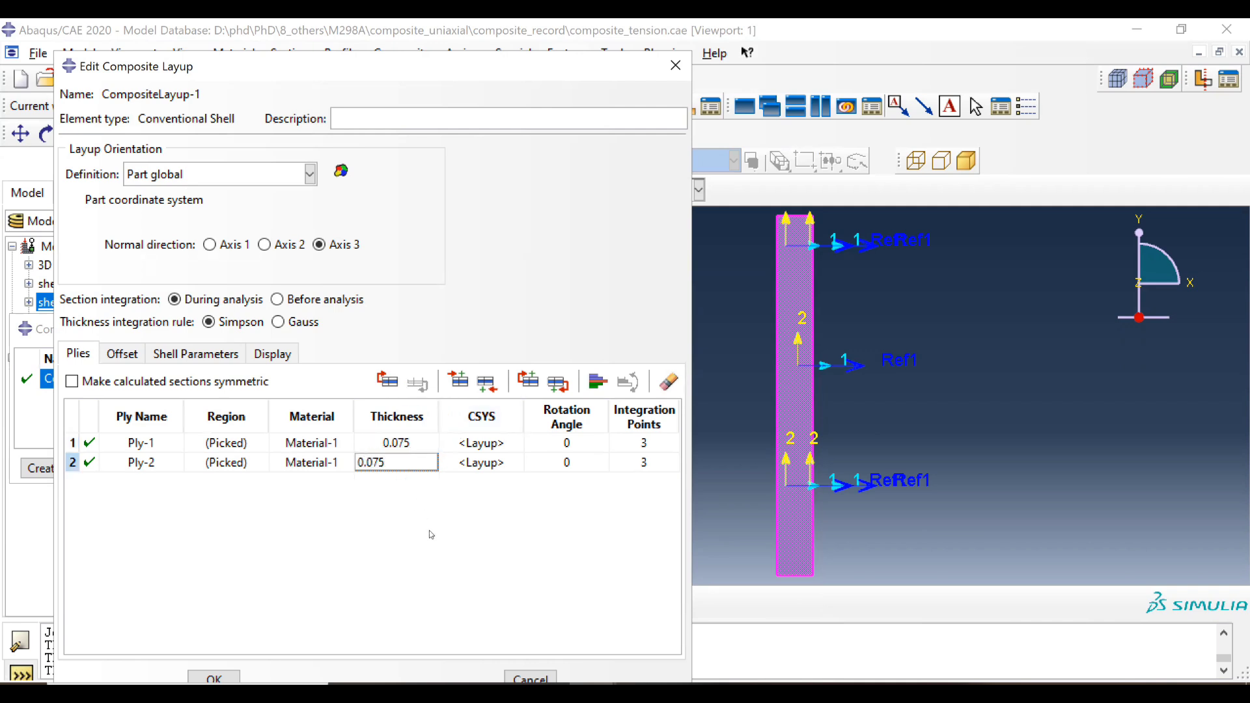
key("Return")
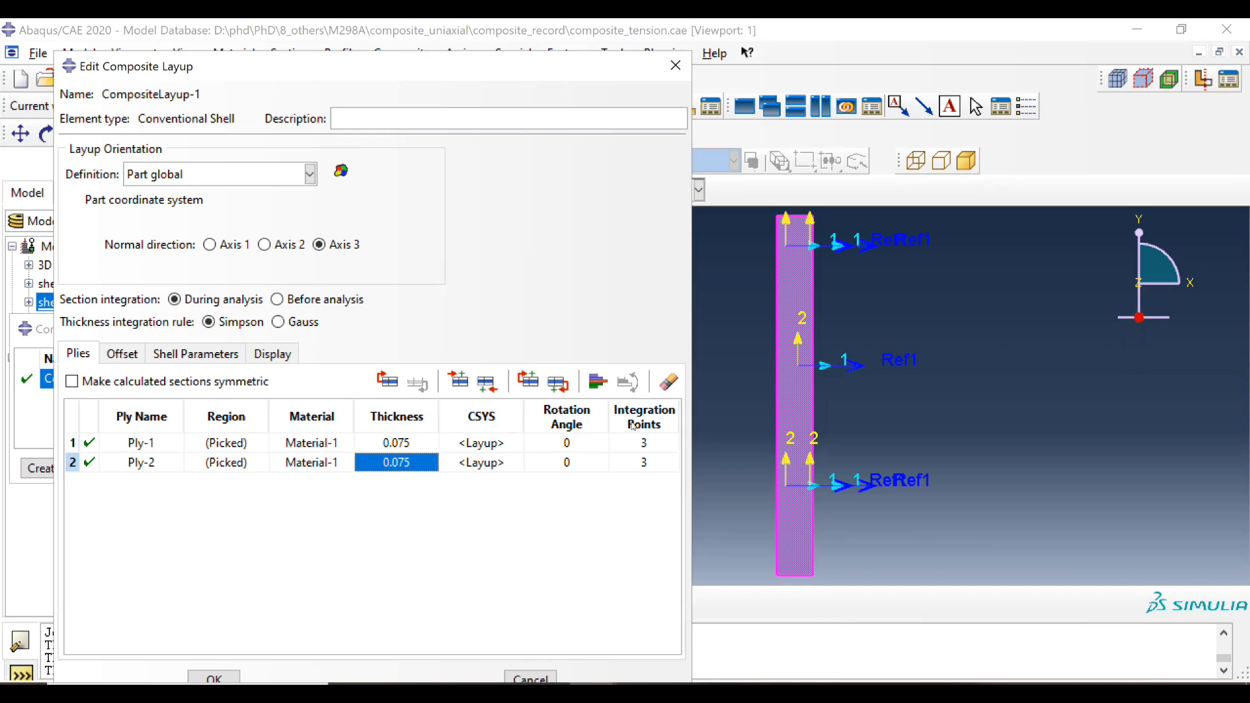
Set the rotation angles to 45 for Ply-1 and -45 for Ply-2, and make the layup's calculated sections symmetric
left_click(571, 443)
type("45")
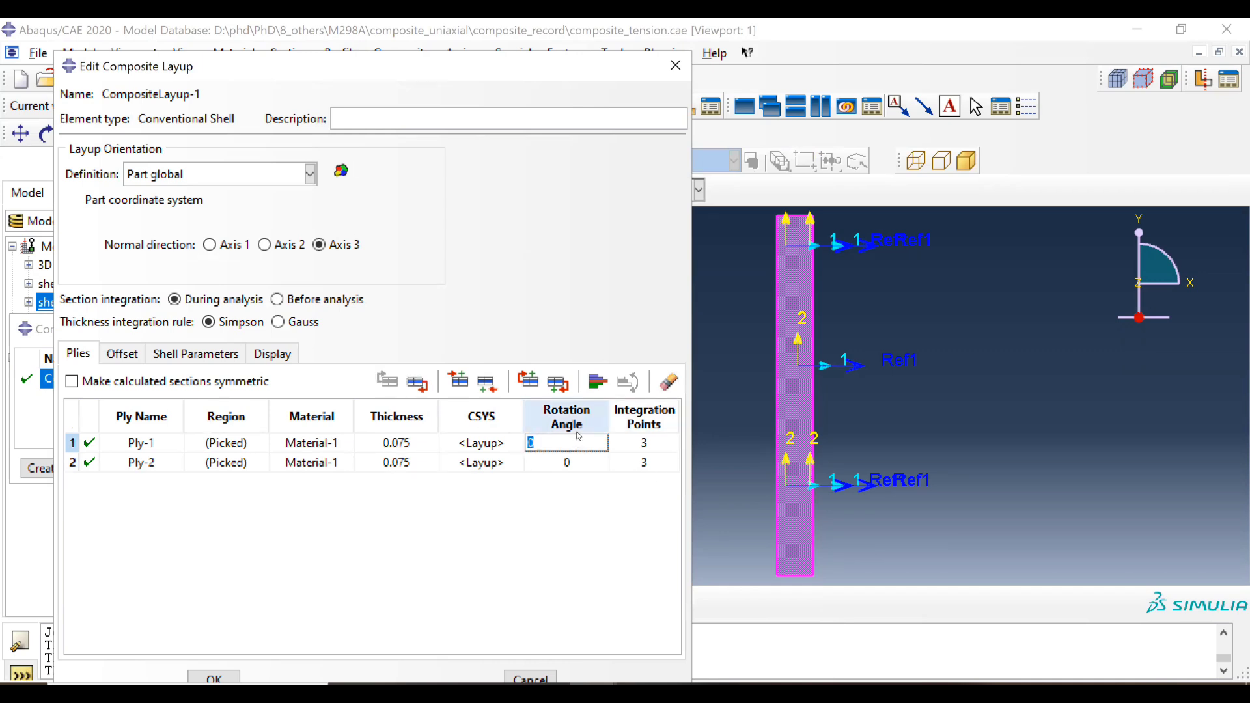
left_click(578, 465)
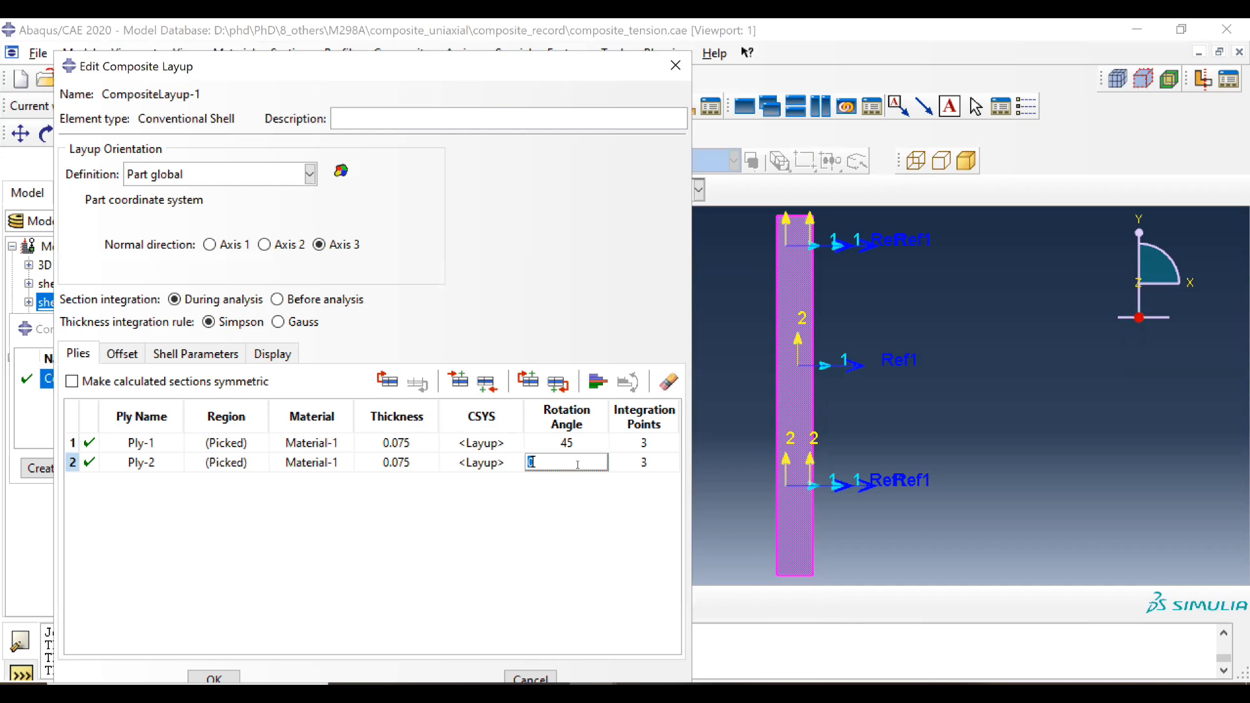
type("-45")
key("Return")
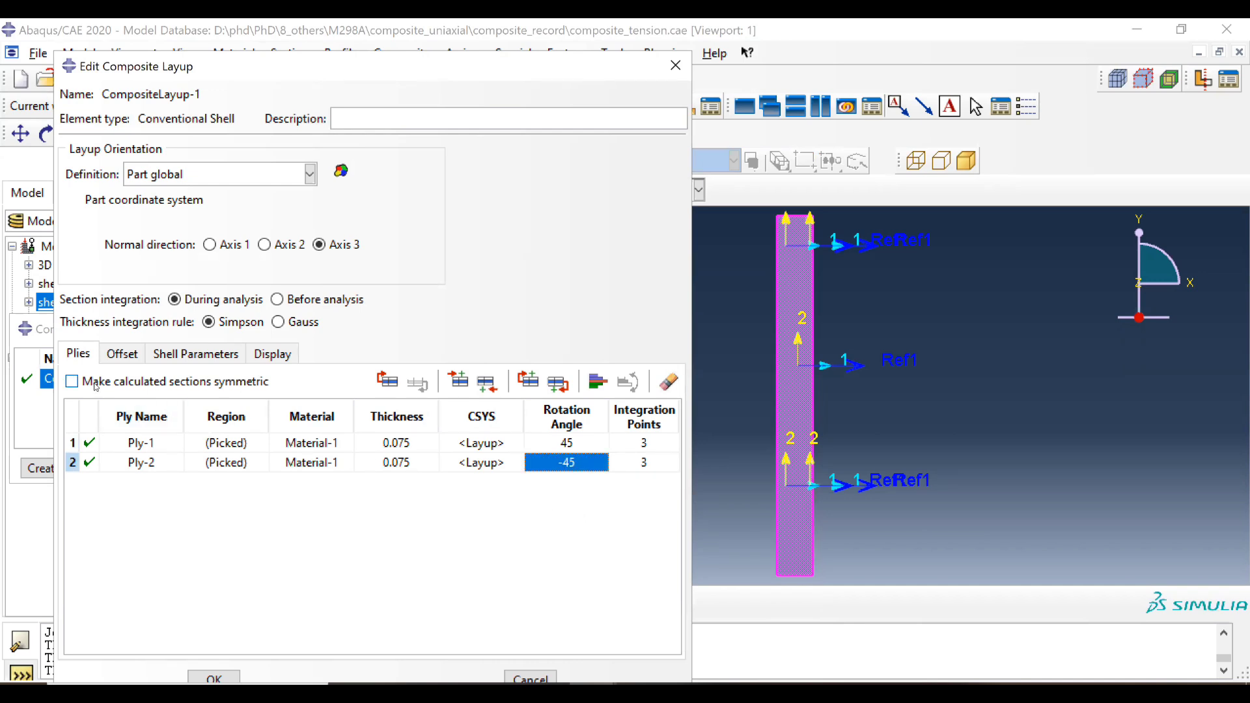
left_click(177, 386)
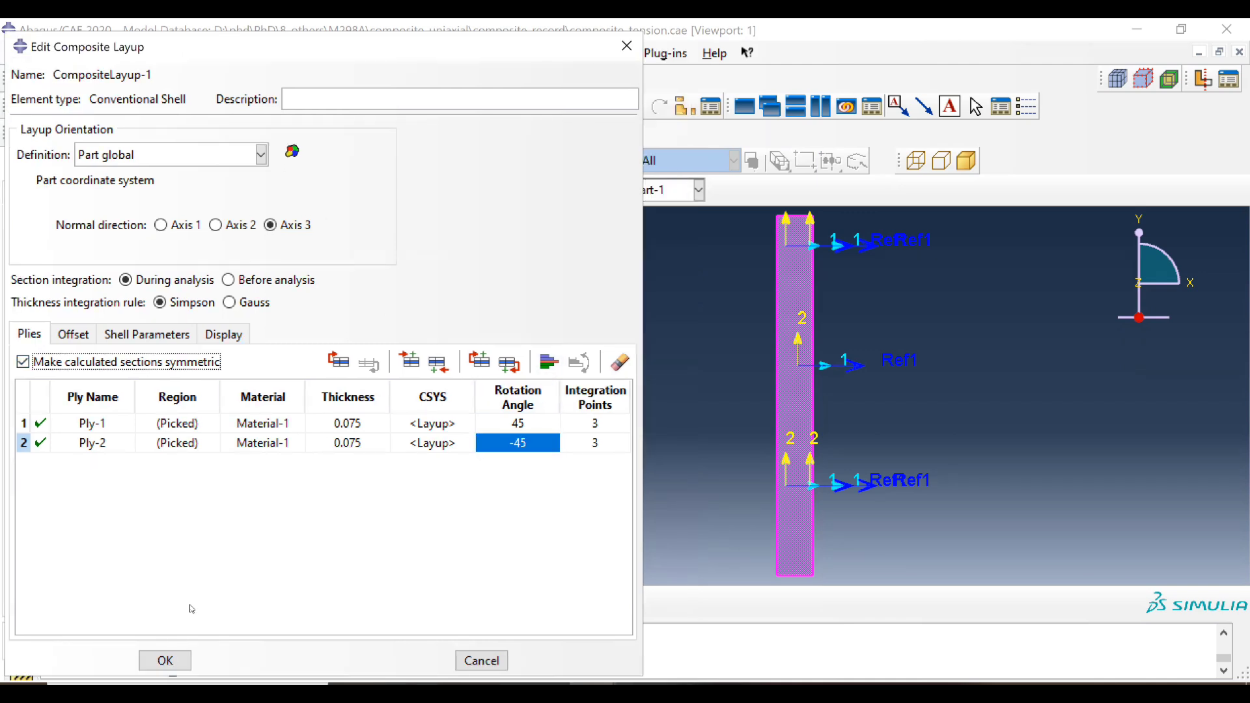
left_click(195, 676)
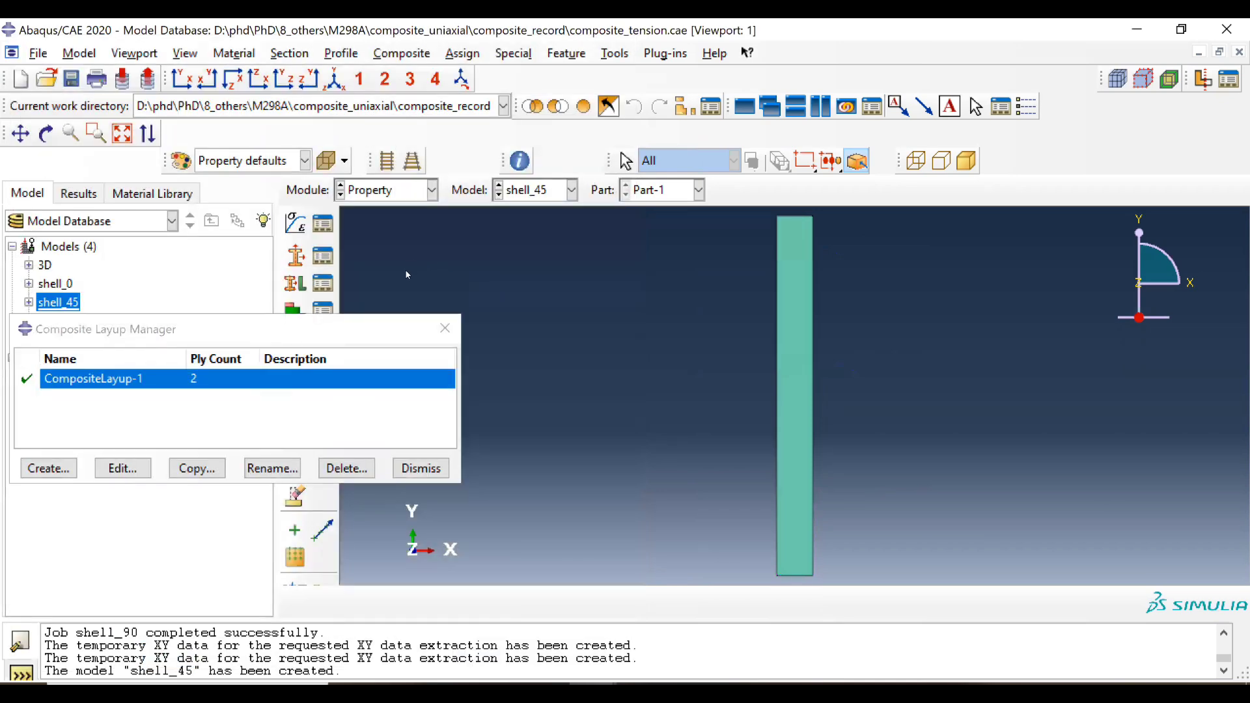
left_click(447, 327)
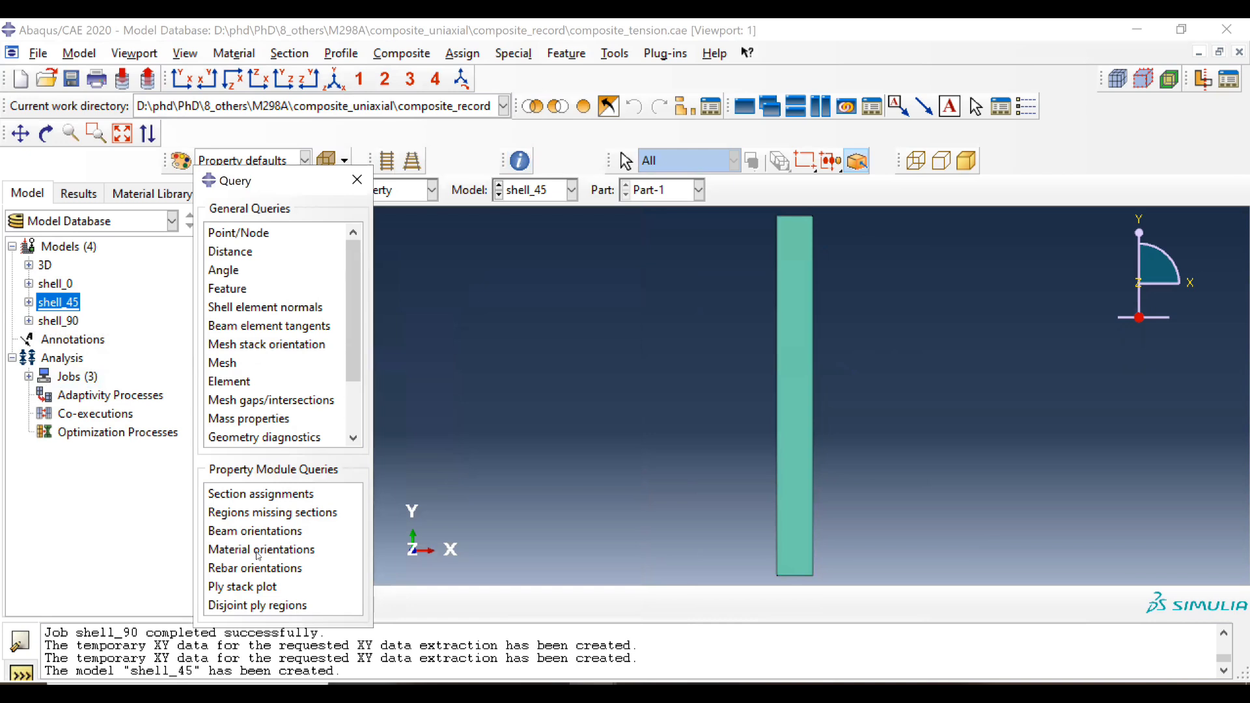
Query the coupon's ply stack plot and inspect the fibre directions from the XY and isometric views
left_click(249, 588)
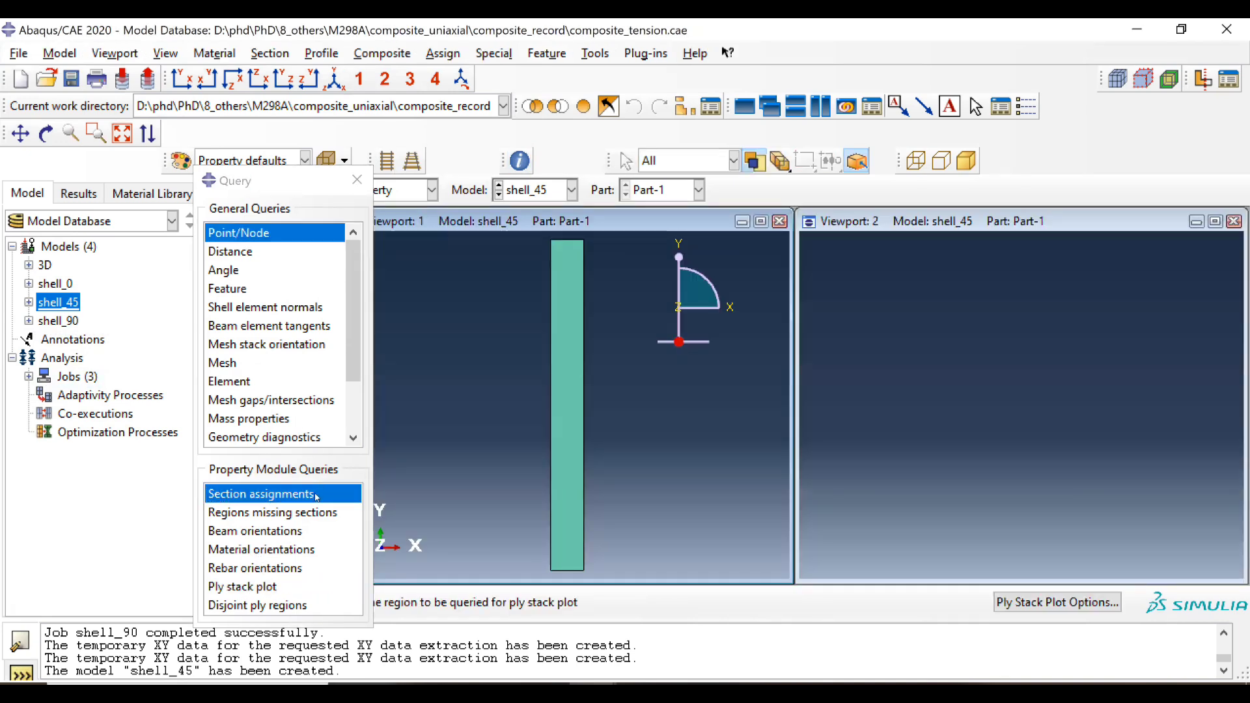
left_click(575, 449)
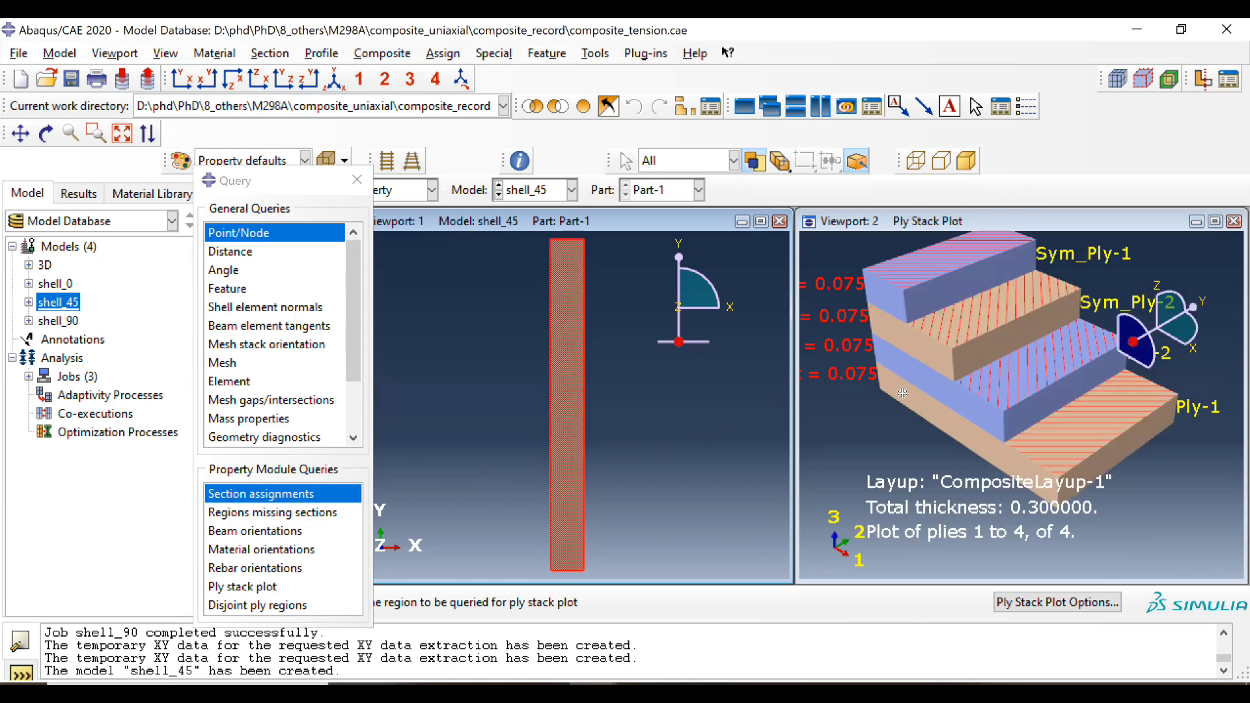
middle_click_drag(903, 393, 906, 399, "ctrl+alt")
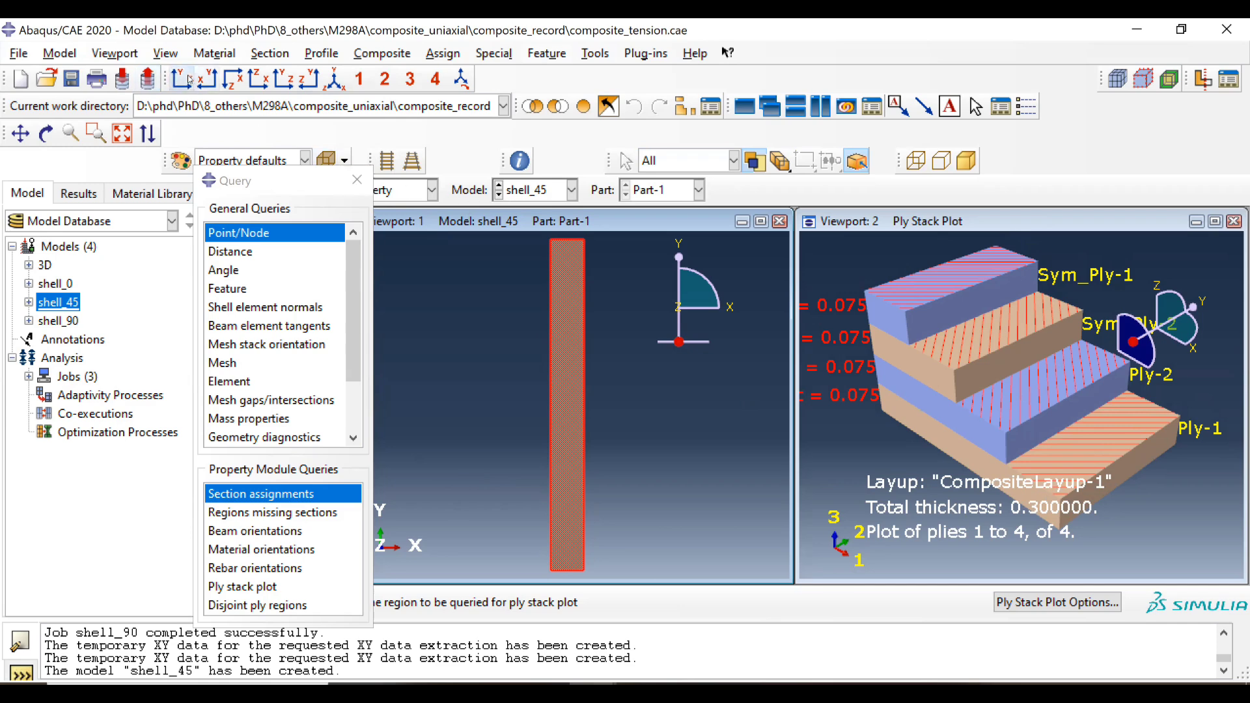
left_click(978, 225)
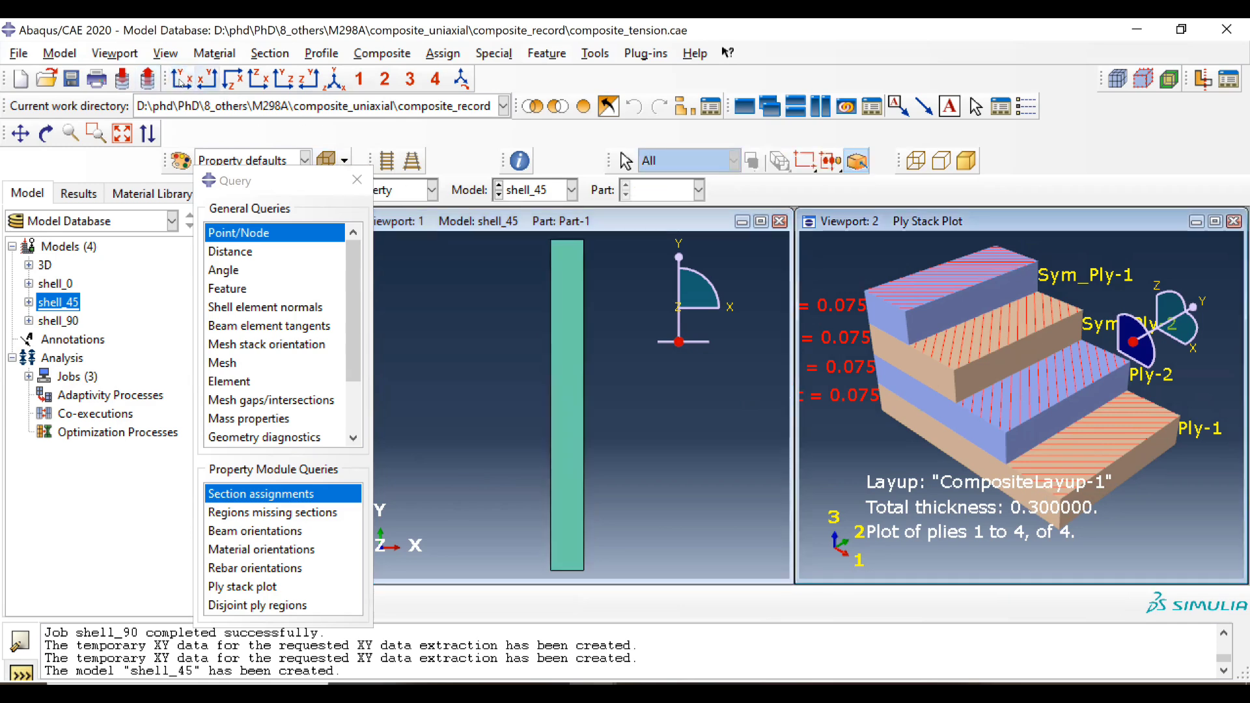
left_click(181, 79)
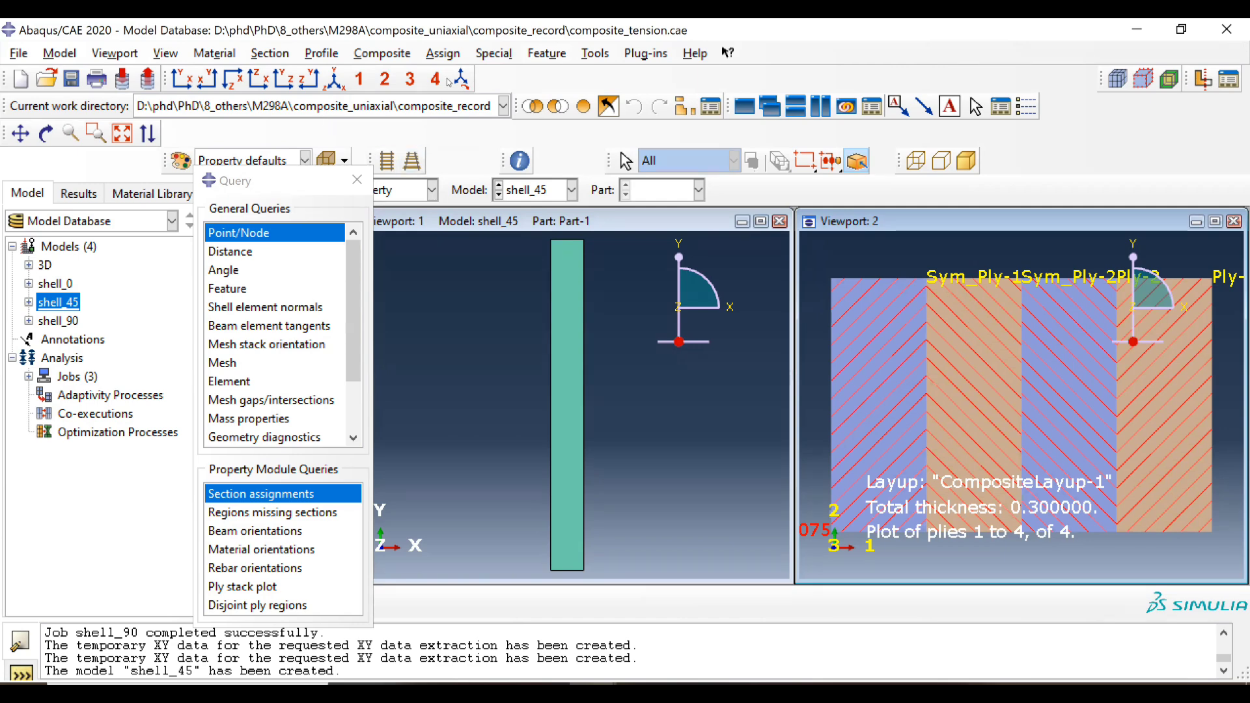
left_click(336, 78)
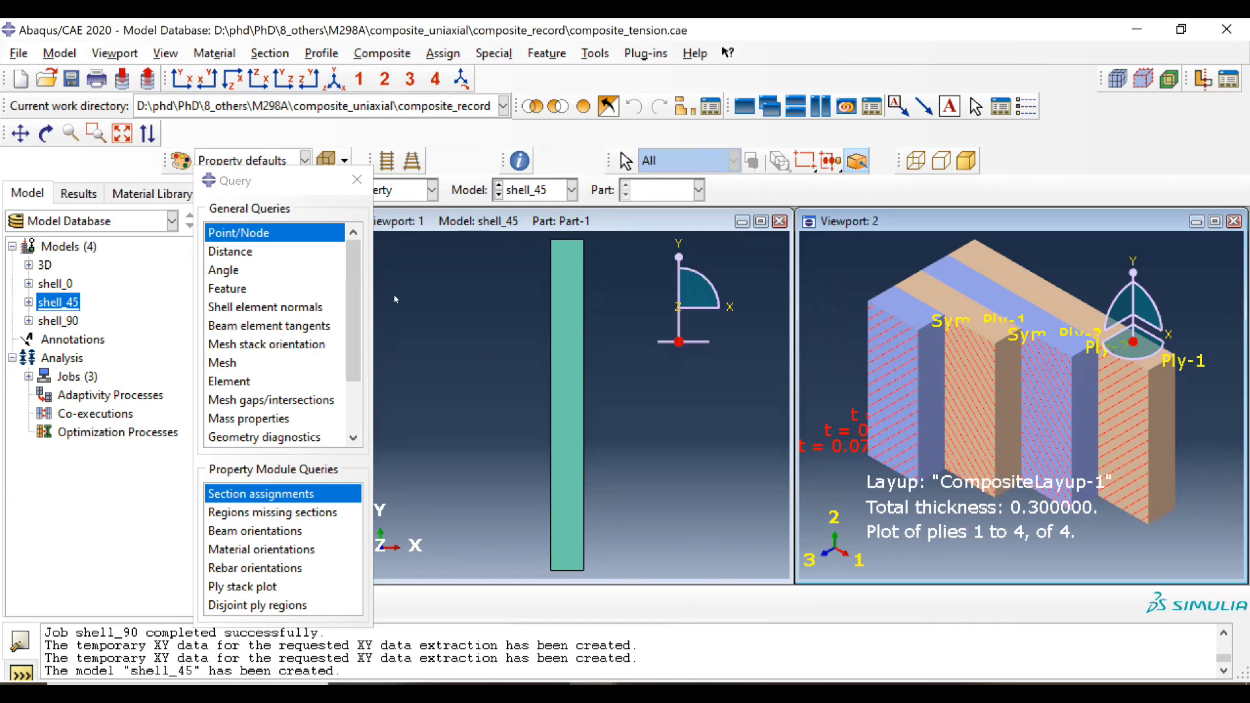
left_click(357, 180)
Create a full-analysis job named shell_45 from the shell_45 model and submit it
left_click(380, 190)
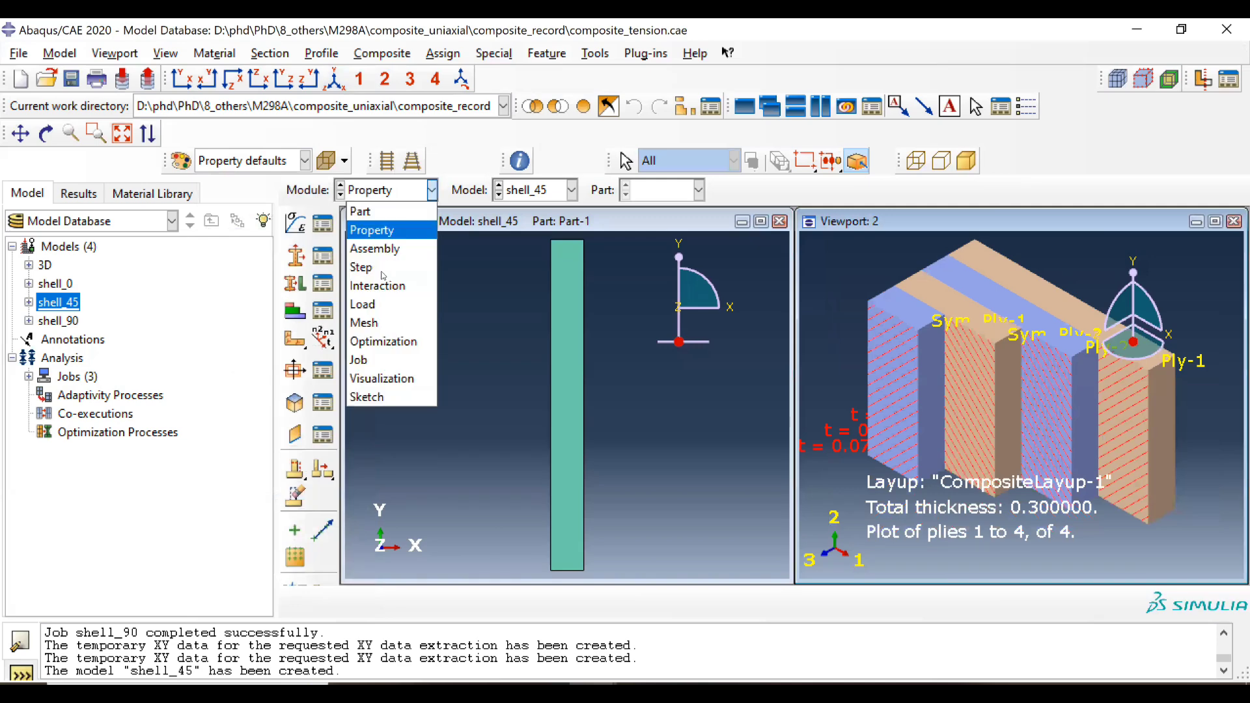
key("Down")
key("Down")
key("Down")
key("Down")
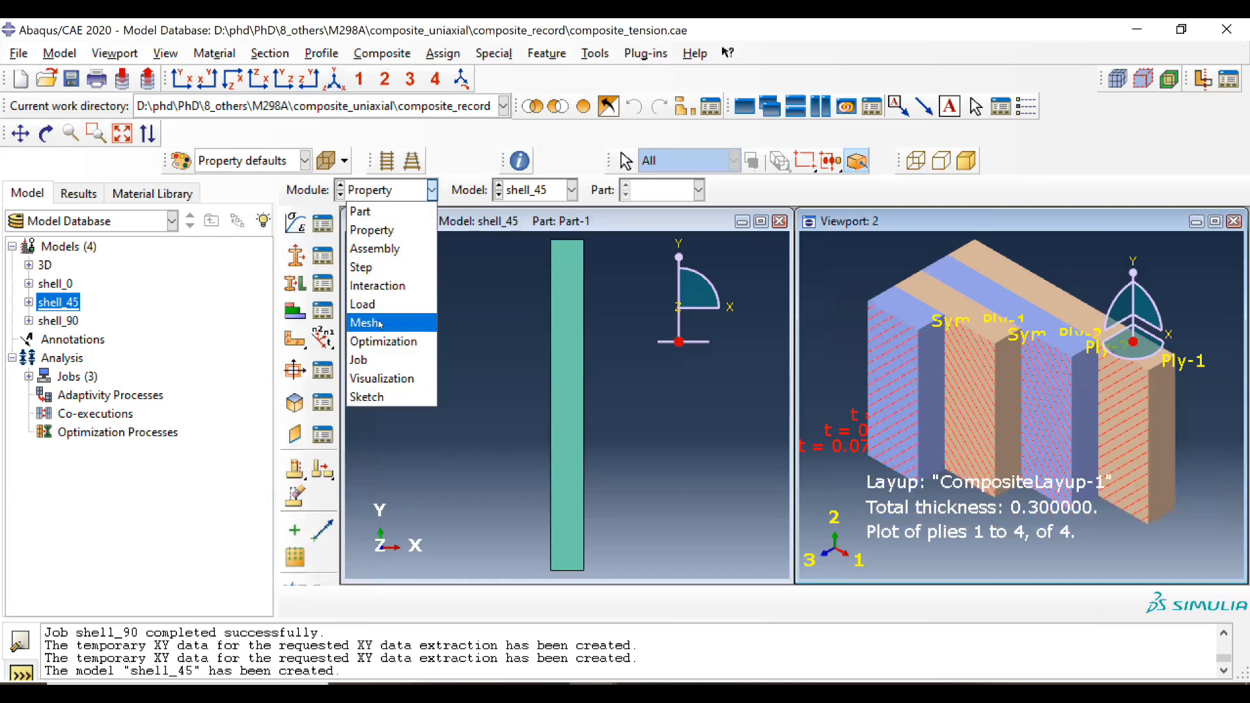
left_click(380, 359)
left_click(218, 624)
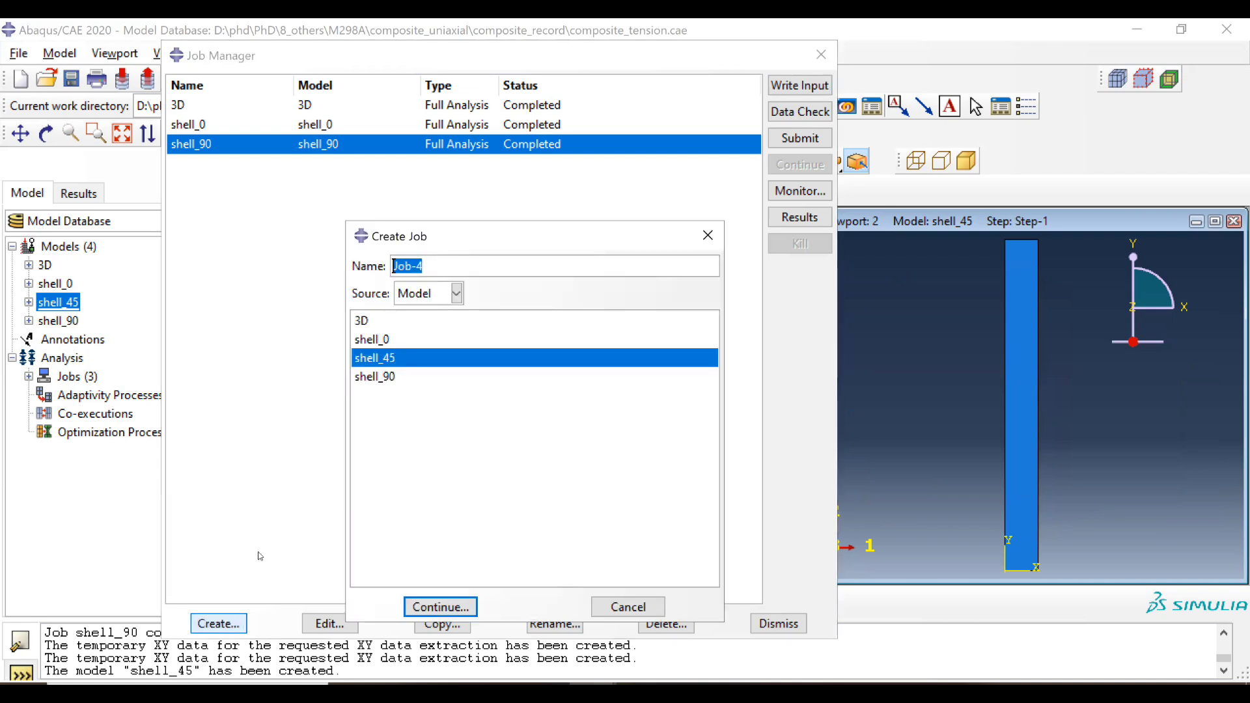
type("shell")
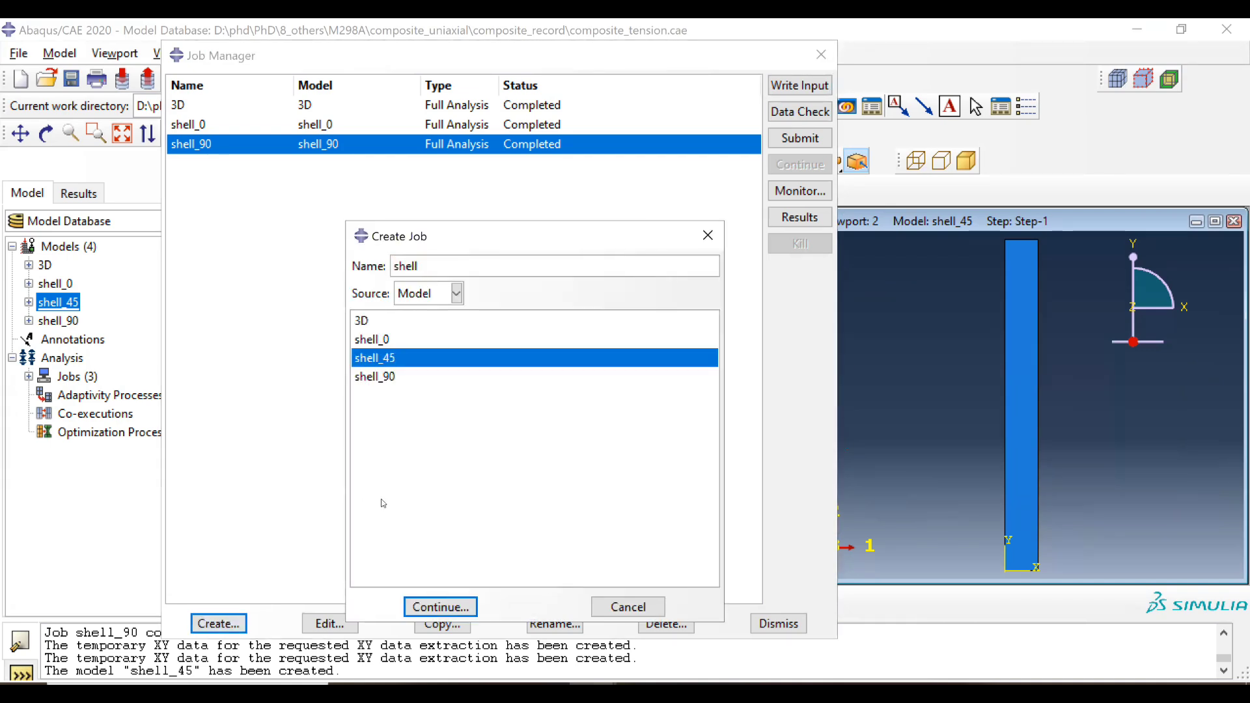
type("_45")
key("Return")
left_click(366, 591)
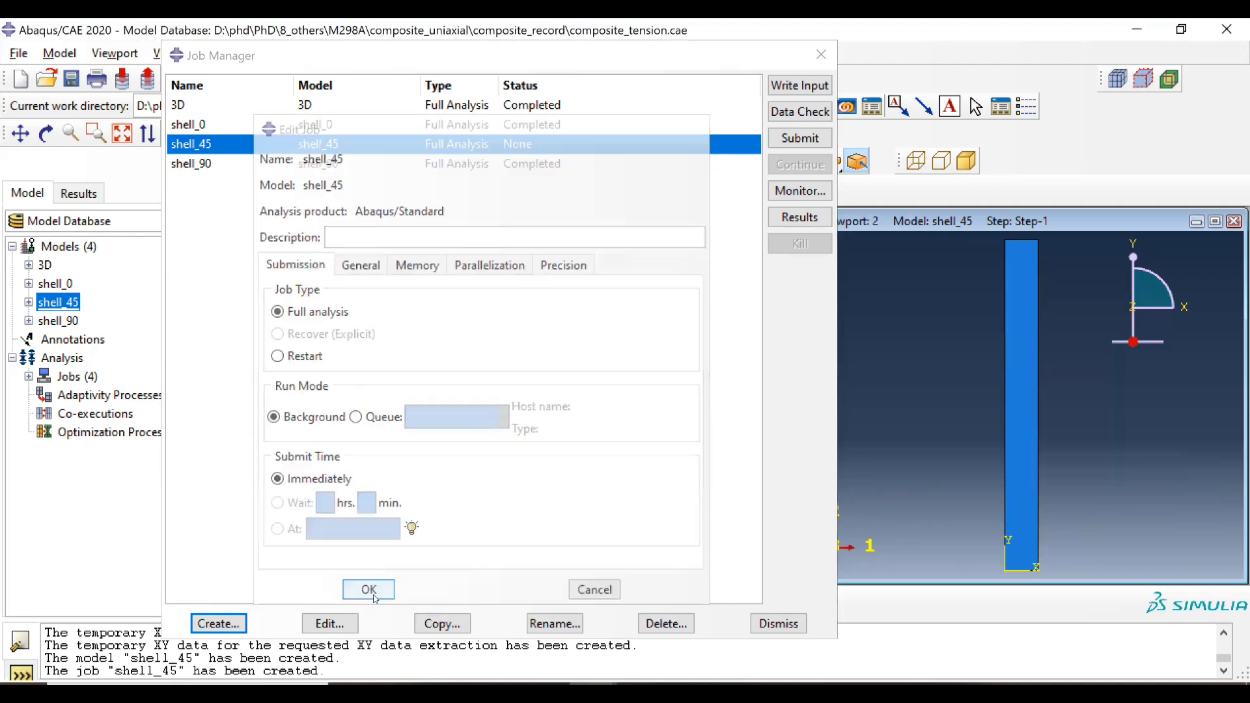
left_click(779, 137)
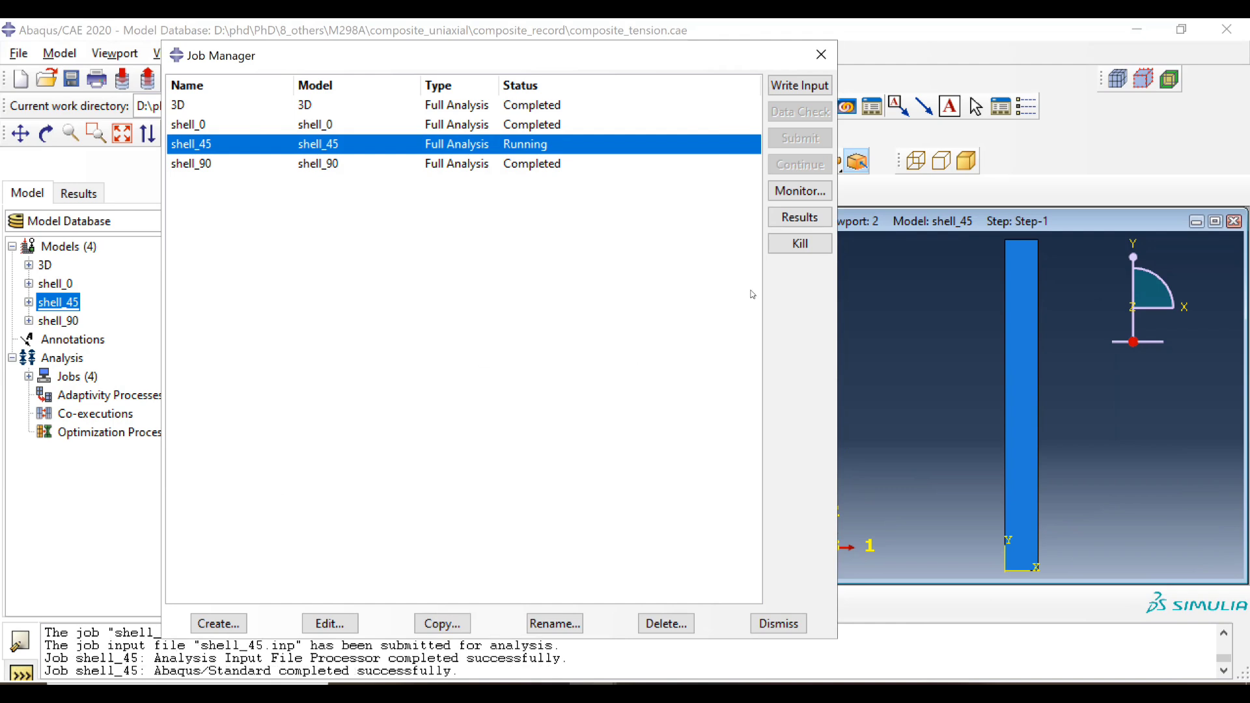
Check the progress of the shell_45 job in its monitor and open the job's results
left_click(824, 192)
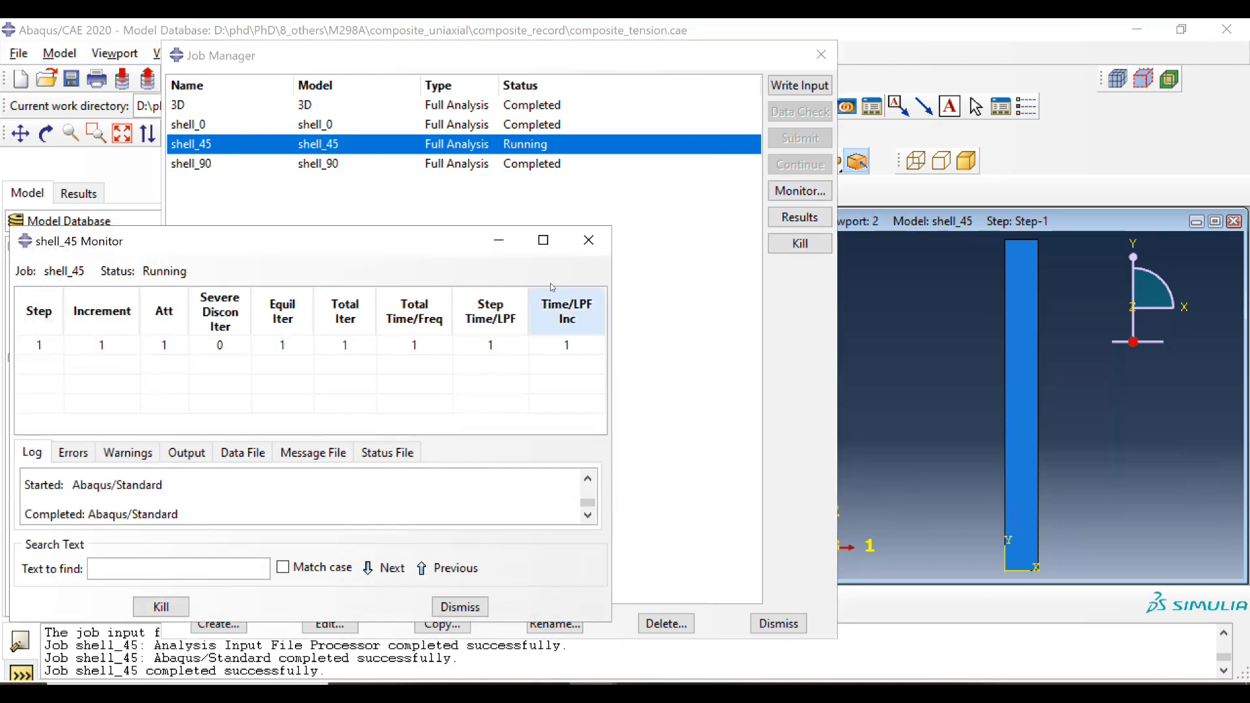
left_click(587, 239)
left_click(774, 222)
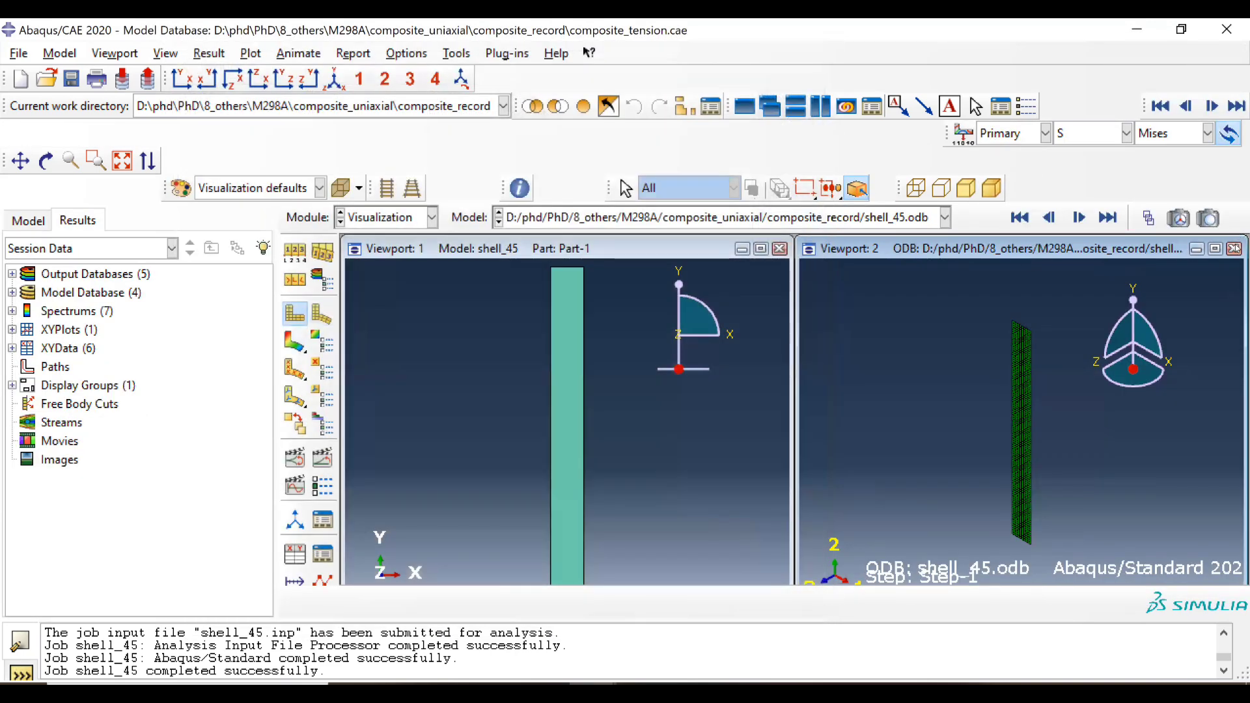
Close the second viewport and maximize Viewport 1
left_click(1233, 248)
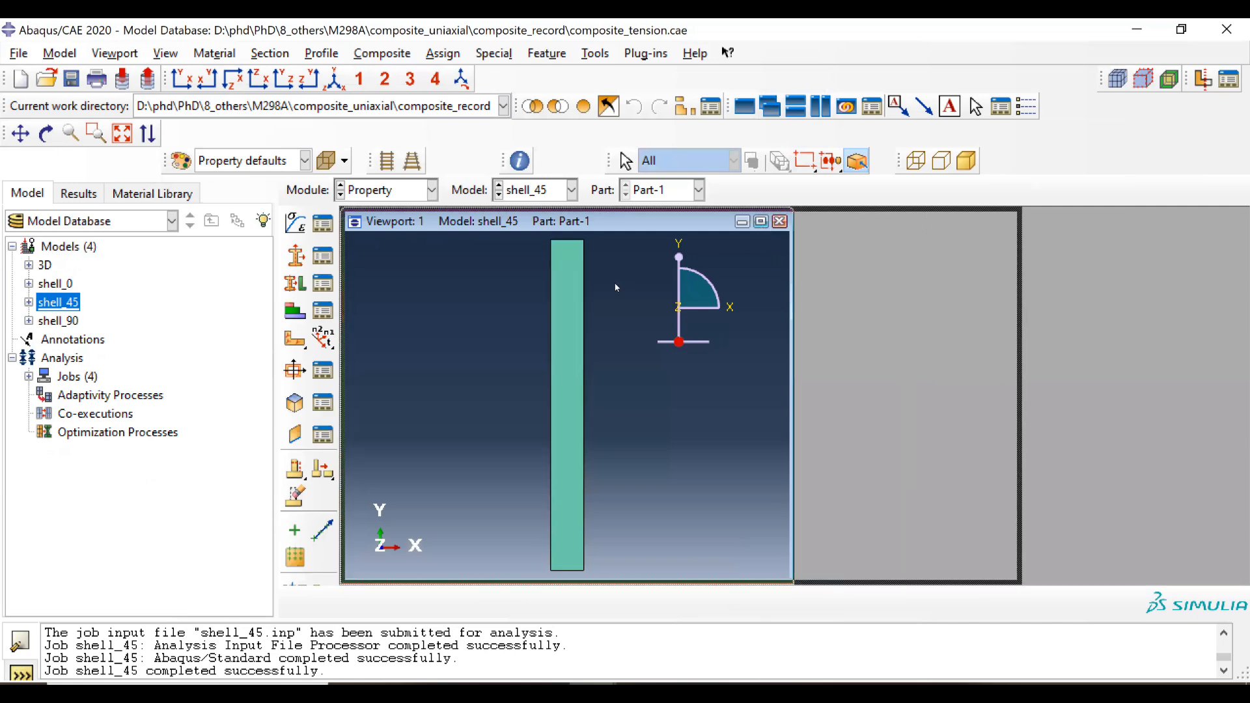
left_click(766, 223)
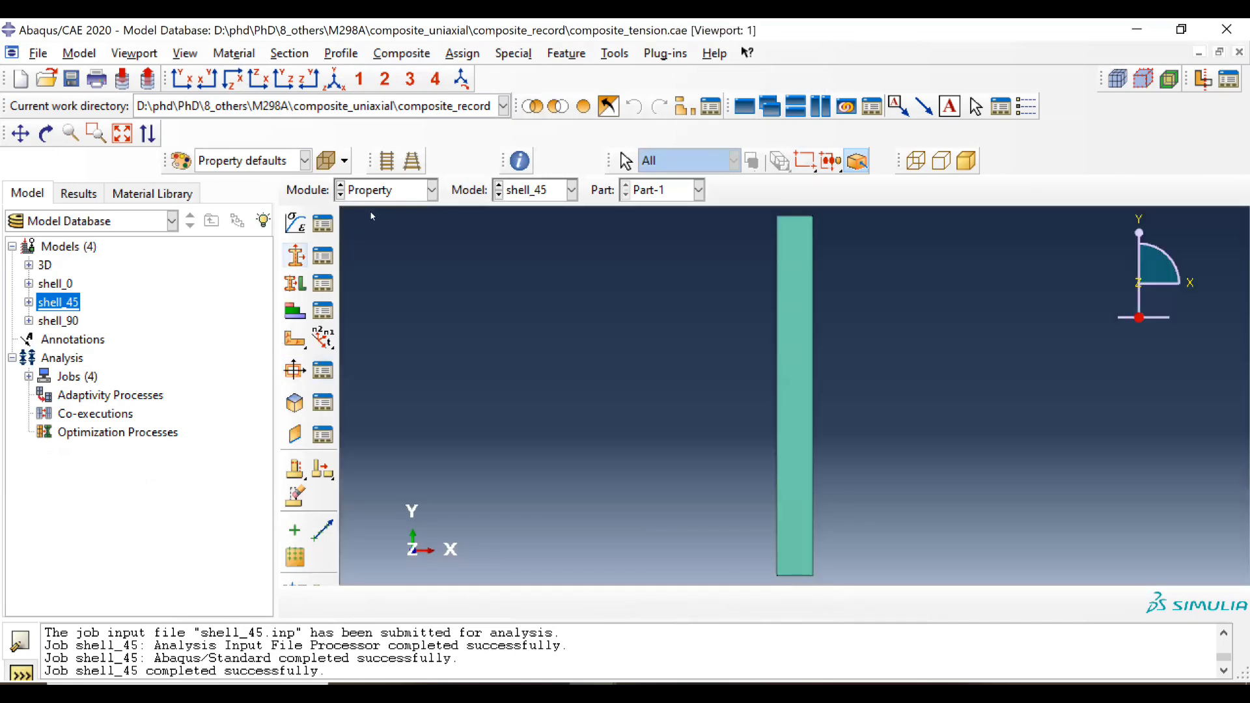
Open the results of the completed shell_45 job from the job manager
left_click(379, 192)
left_click(360, 359)
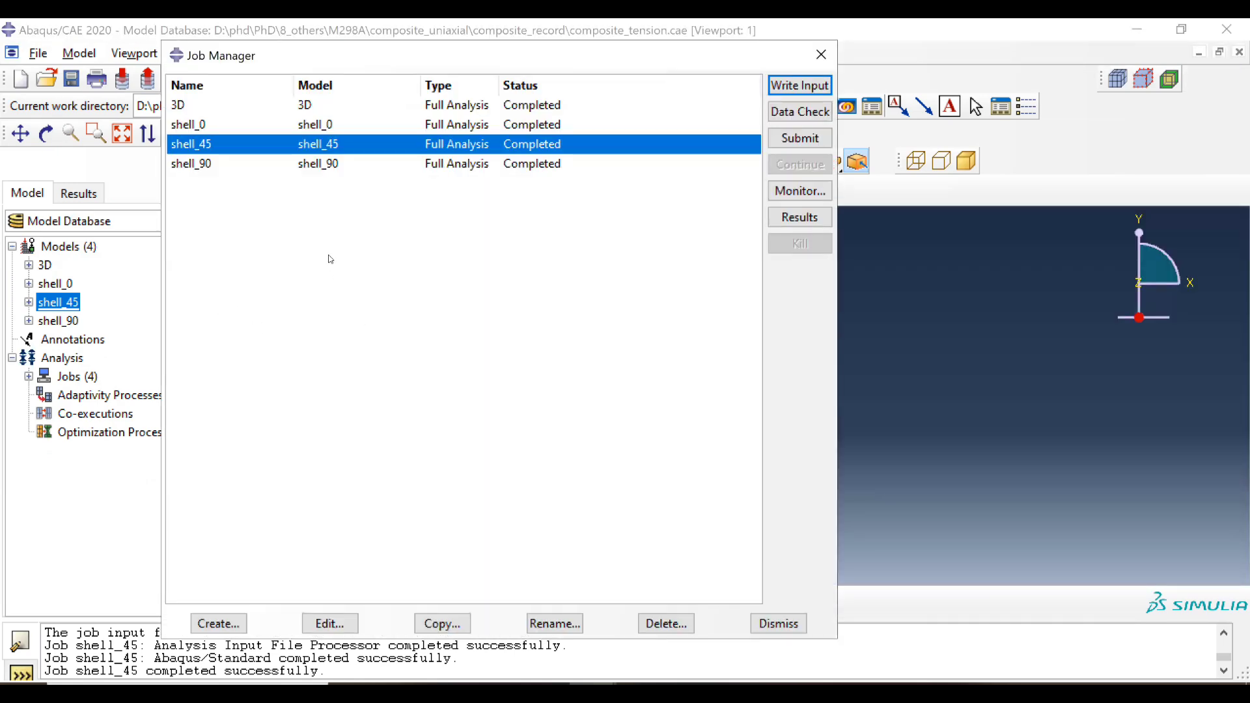
left_click(798, 216)
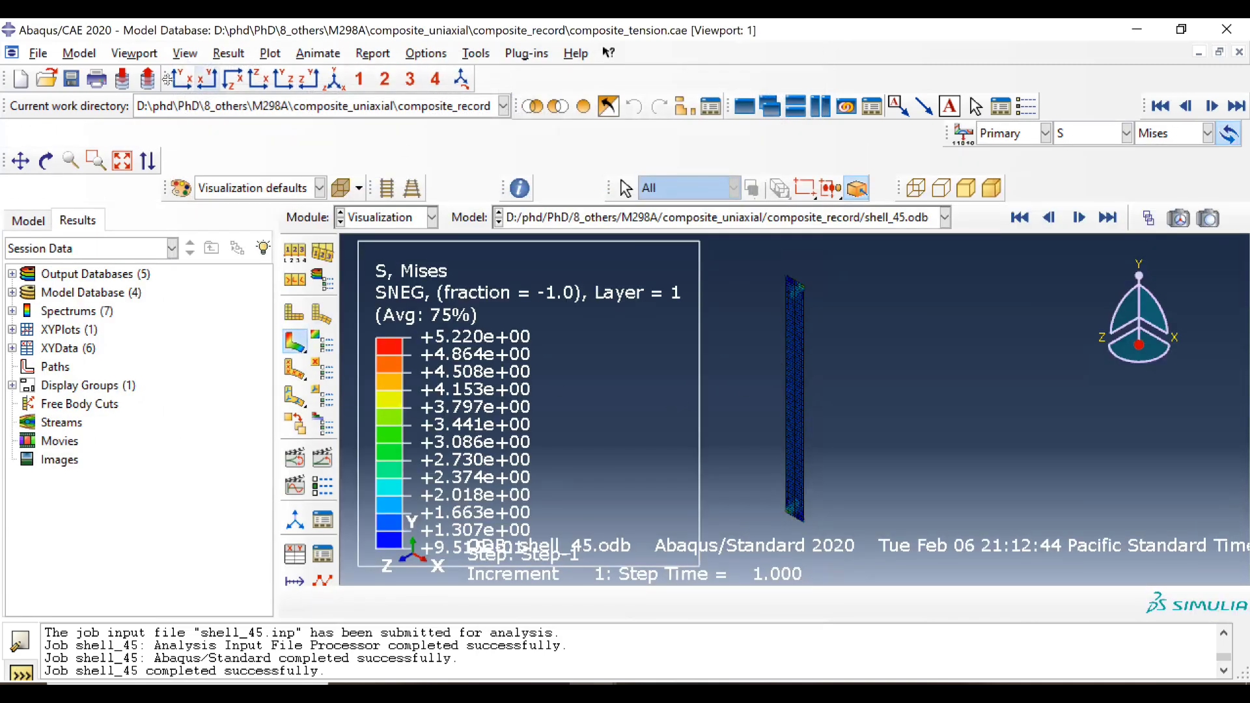
Plot the S11 stress contour on the shell_45 coupon and examine its middle region up close
left_click(1208, 133)
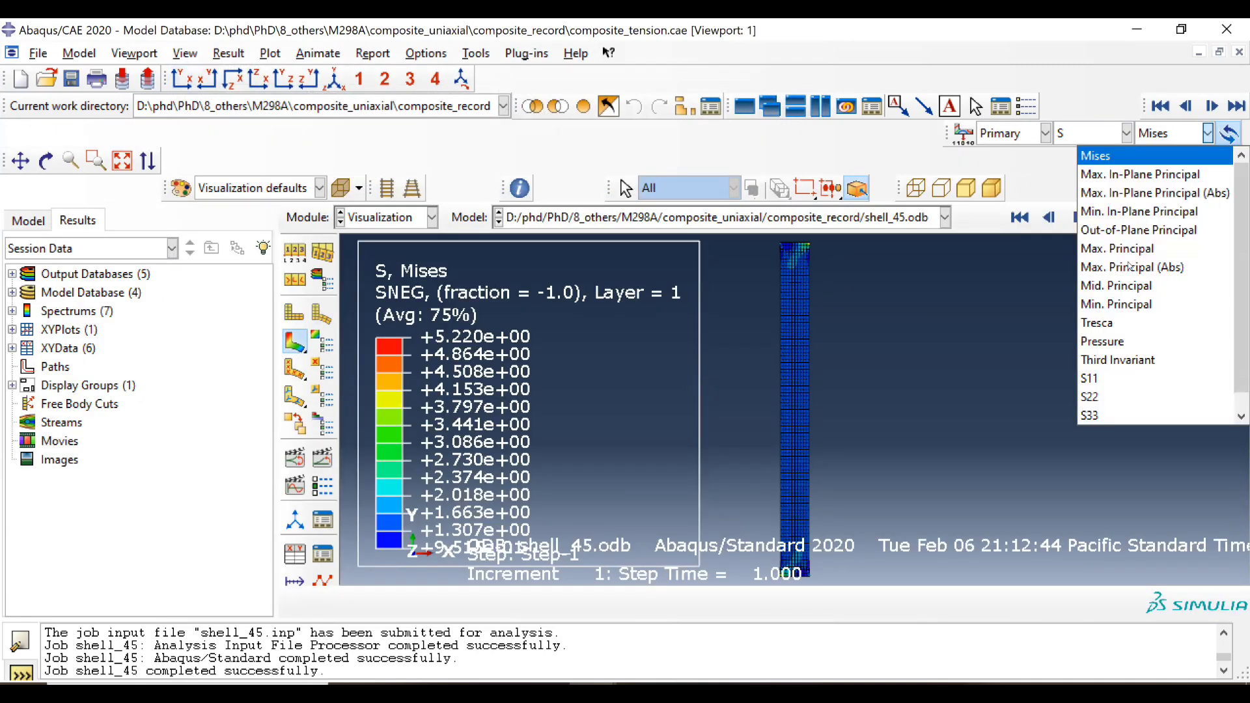
left_click(1100, 380)
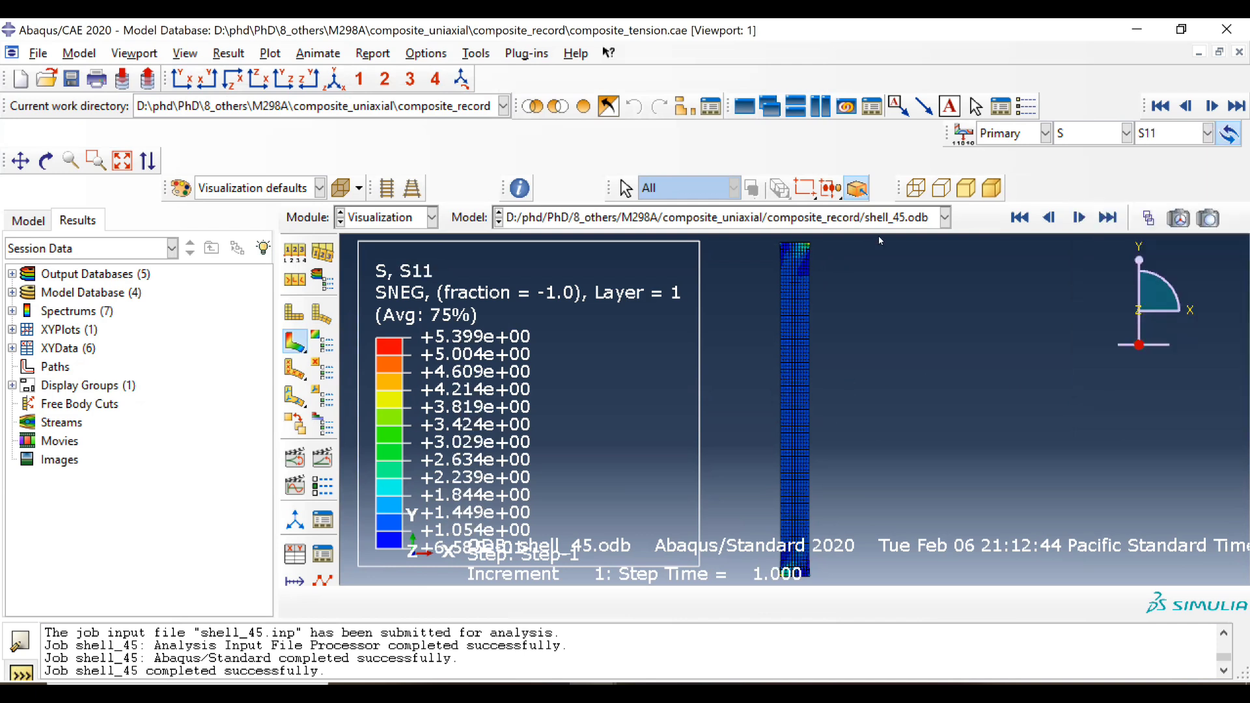
scroll(799, 429, "up", 1)
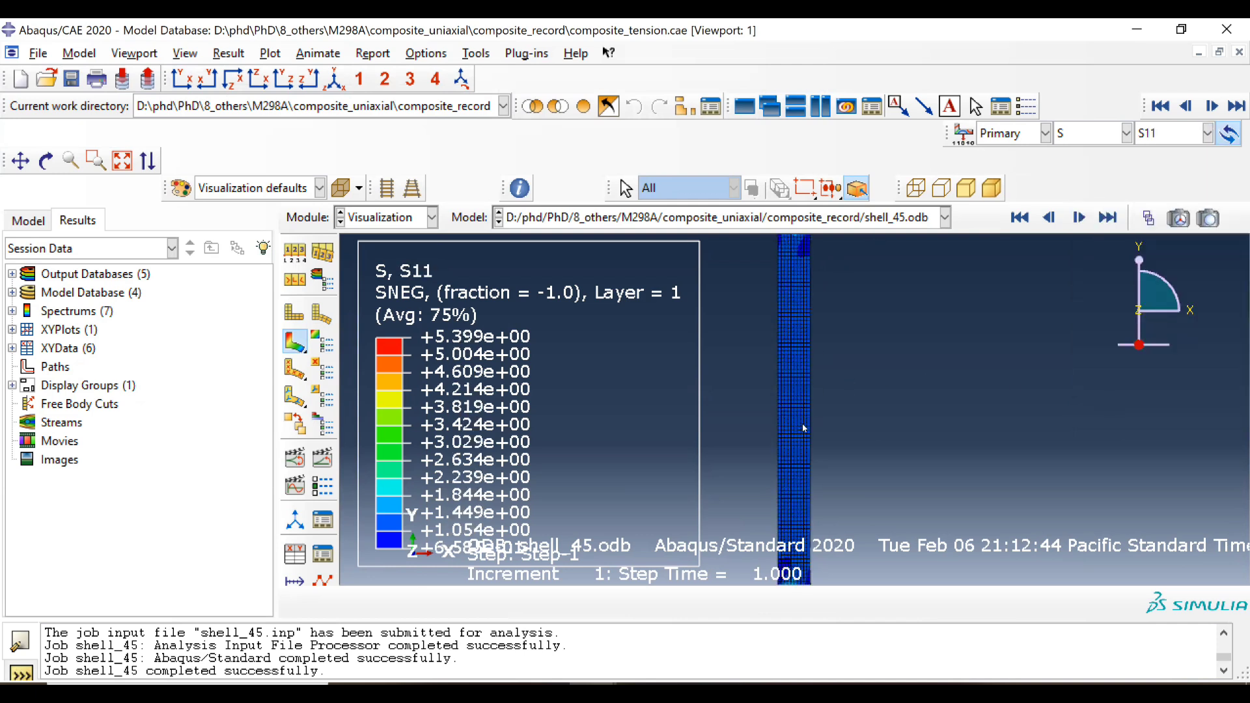
scroll(803, 428, "up", 4)
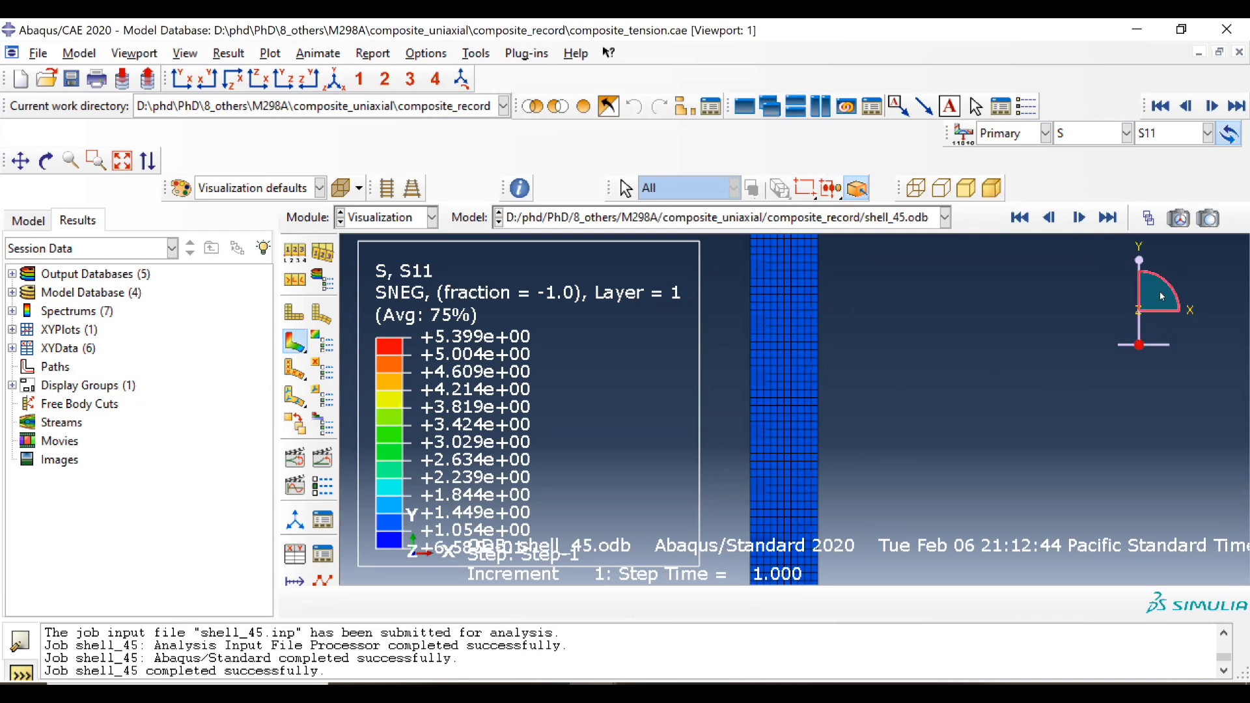
Display the S22 and S12 stress contours on the coupon to compare them in its middle region
left_click(1208, 132)
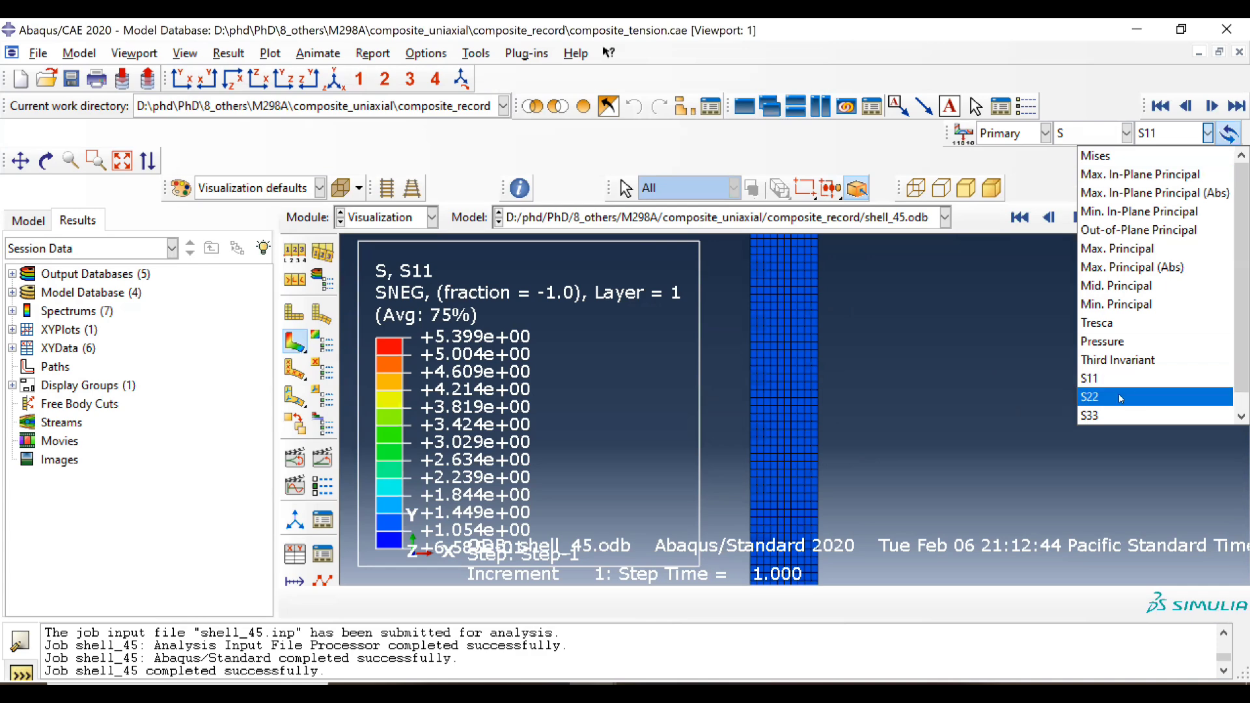
left_click(1172, 393)
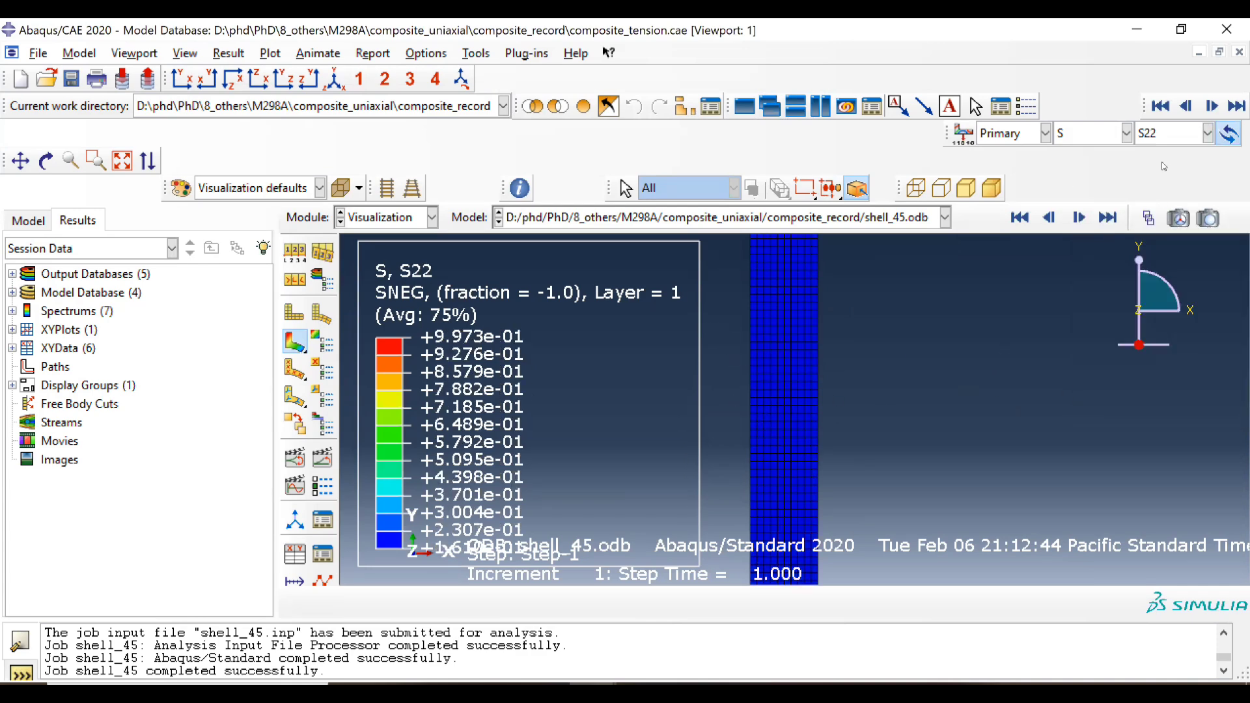
left_click(1207, 132)
scroll(1123, 402, "down", 1)
left_click(1123, 412)
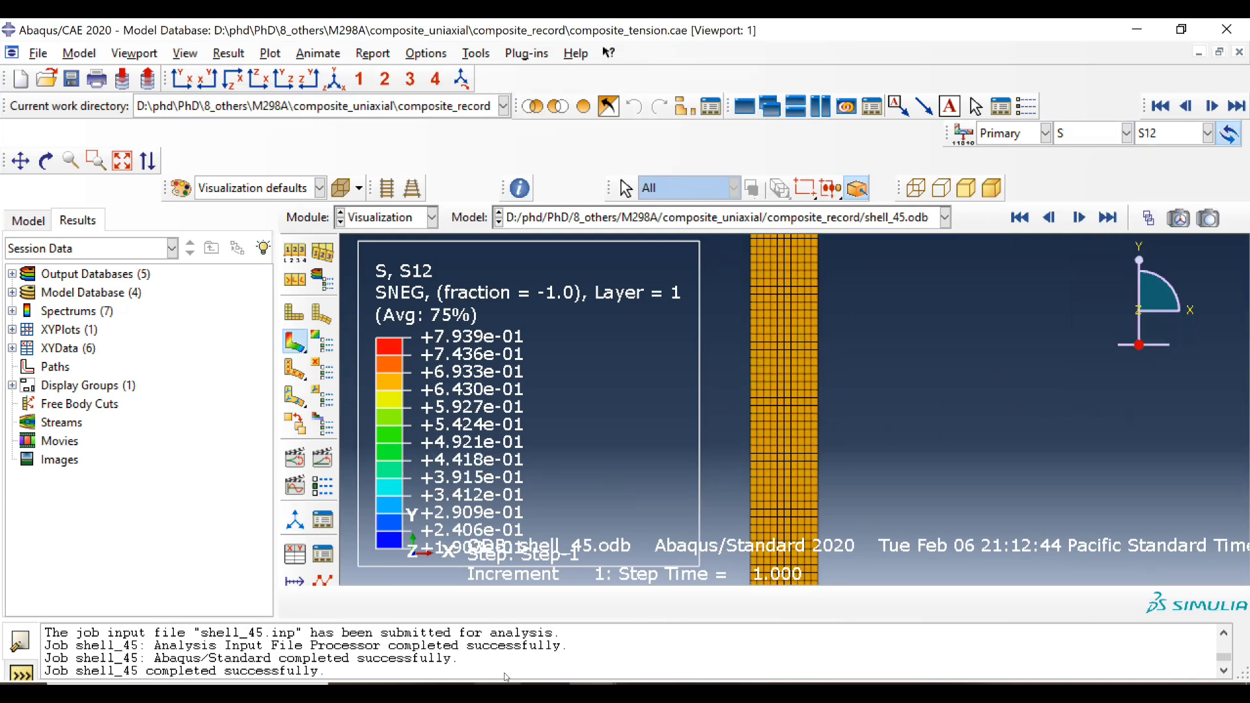
Switch to the In-Plane Shear Tests slide in PowerPoint and choose the red drawing pen
key("alt+Tab")
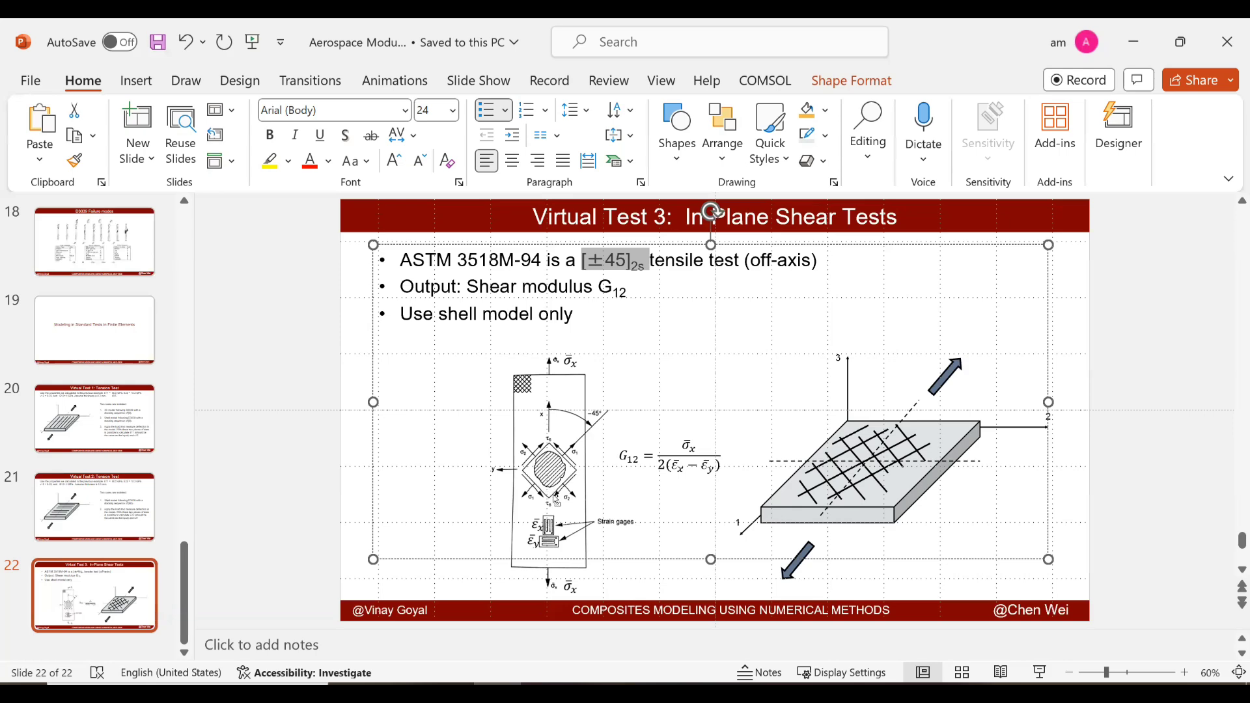
scroll(556, 501, "up", 1, "ctrl")
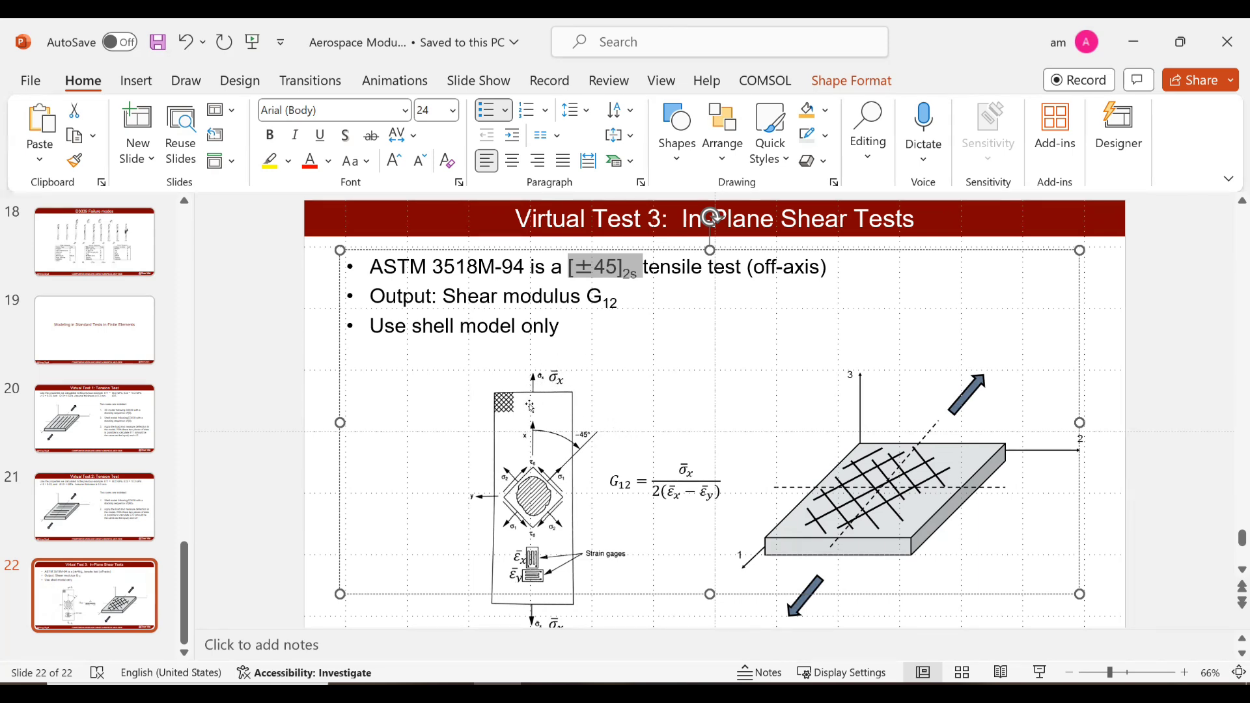
left_click(152, 87)
left_click(186, 80)
left_click(230, 131)
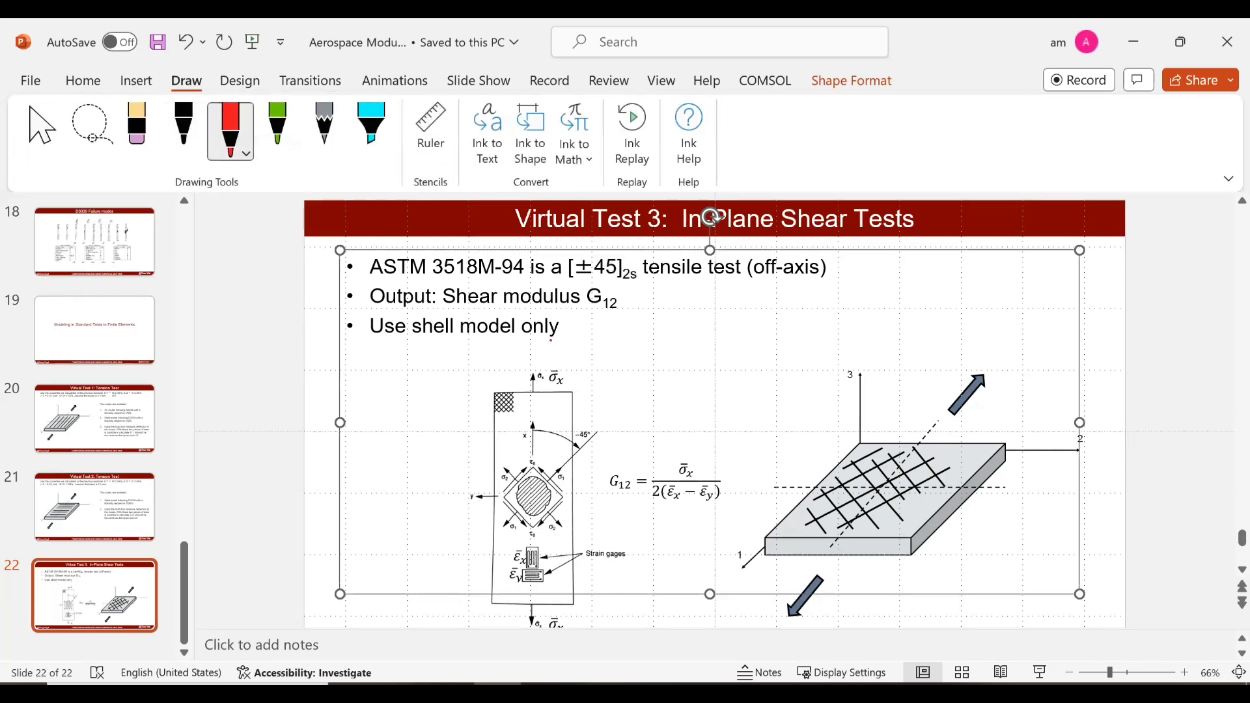